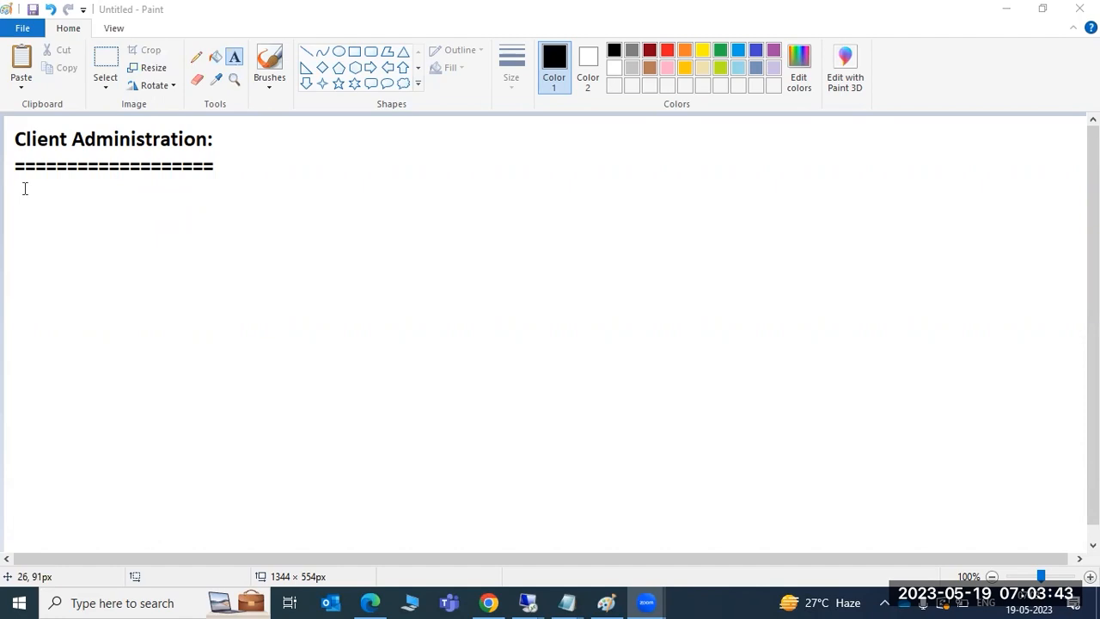
Step: Draw a text box below the heading and type trial notes such as '100-TRAINING' and 'Please note'
left_click_drag(17, 179, 532, 539)
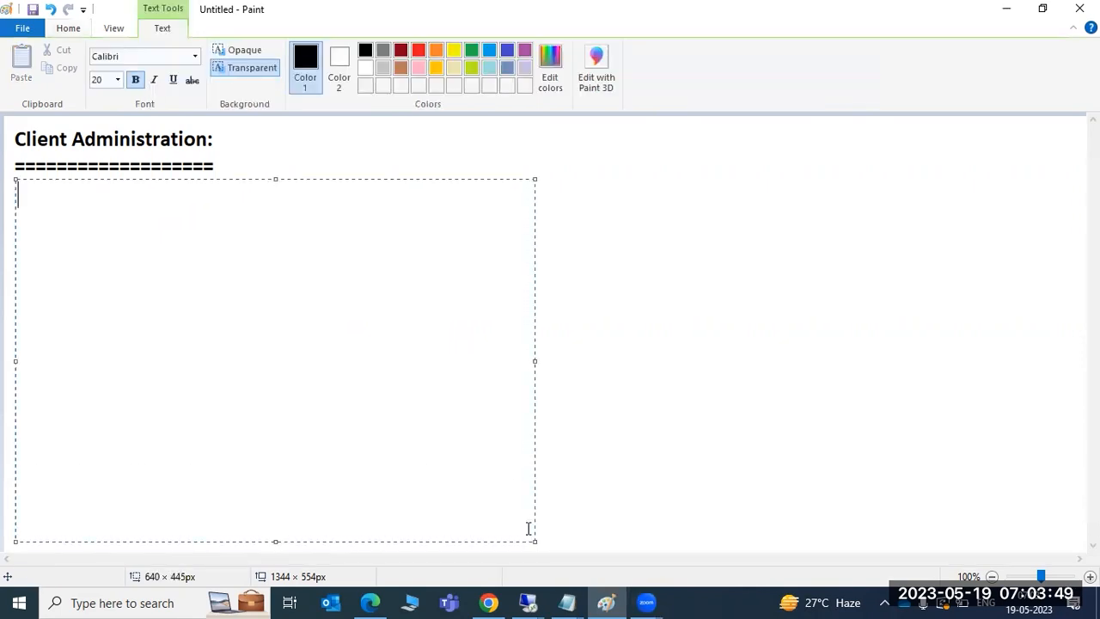
type("100-TRAINING")
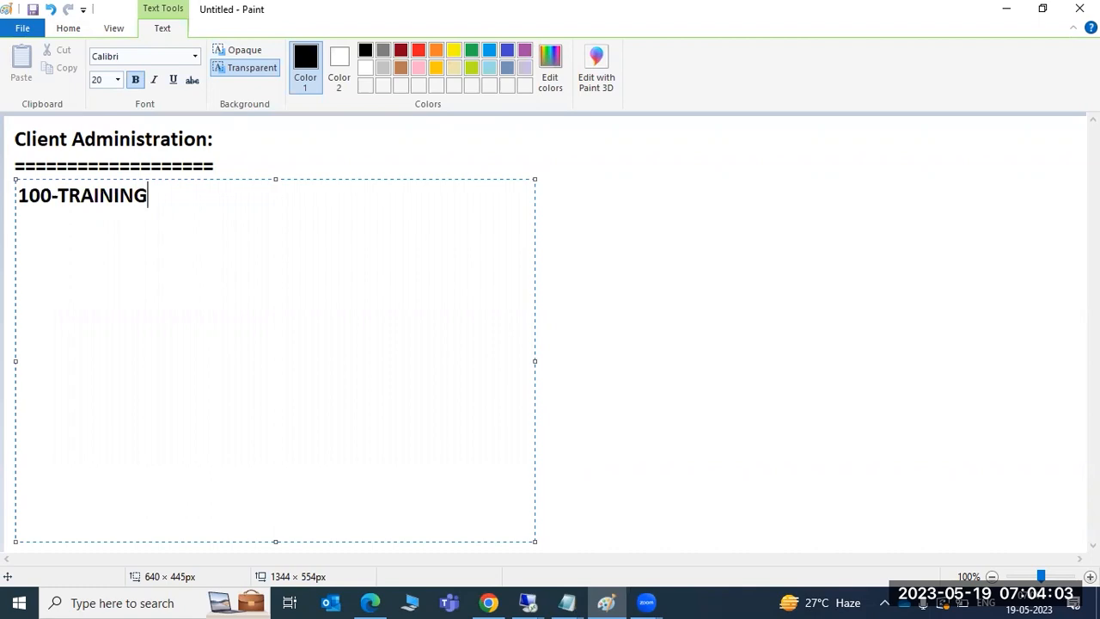
key("ctrl+a")
type("Plea")
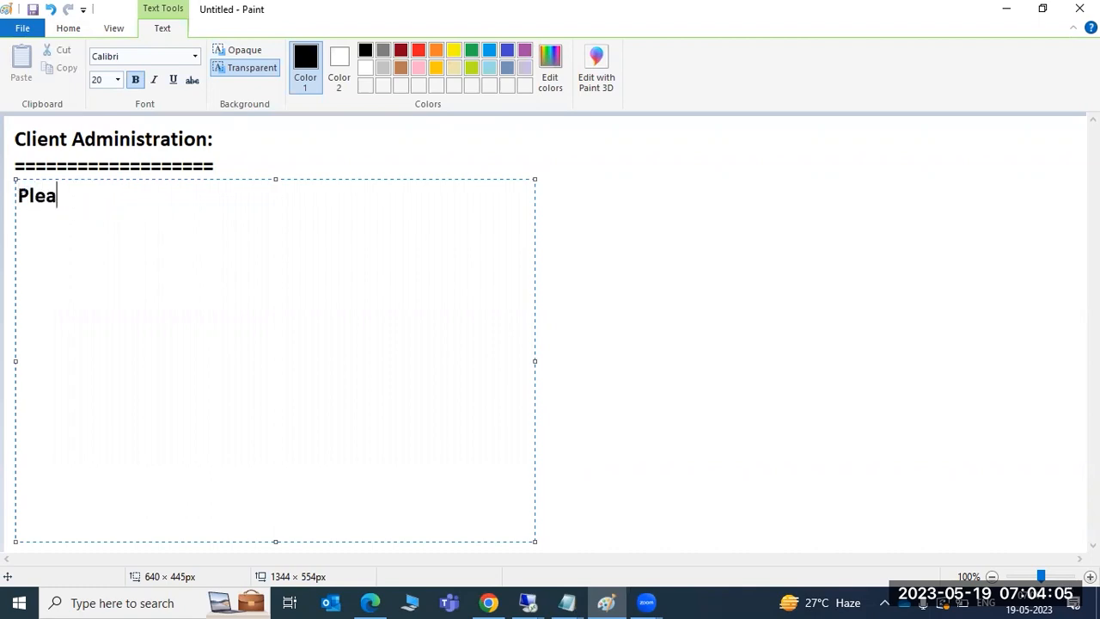
type("se note")
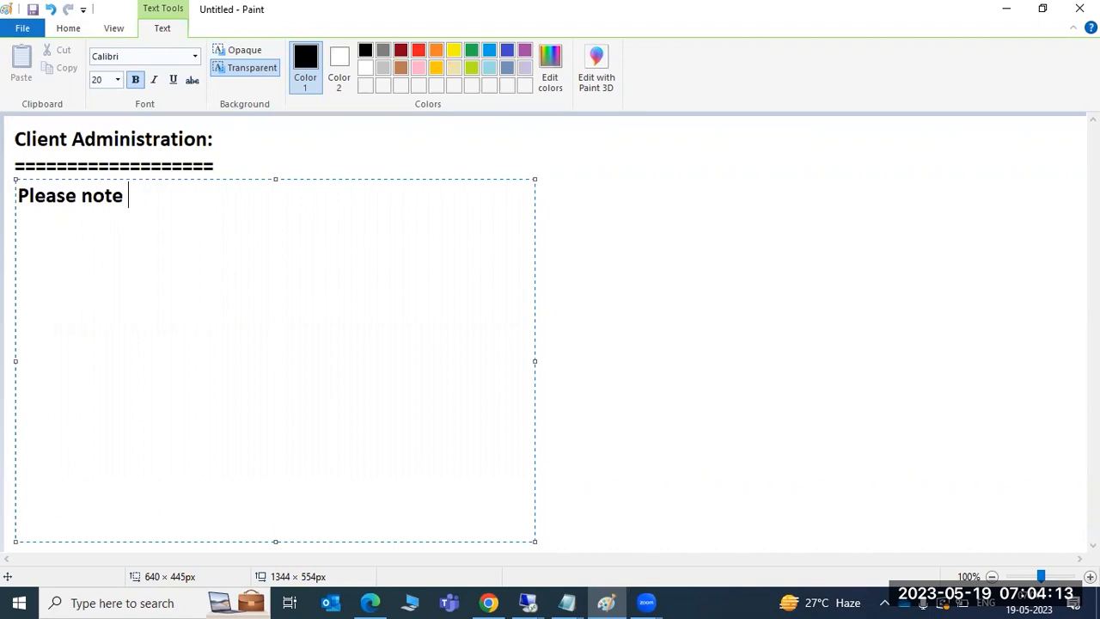
type("that when you are creating")
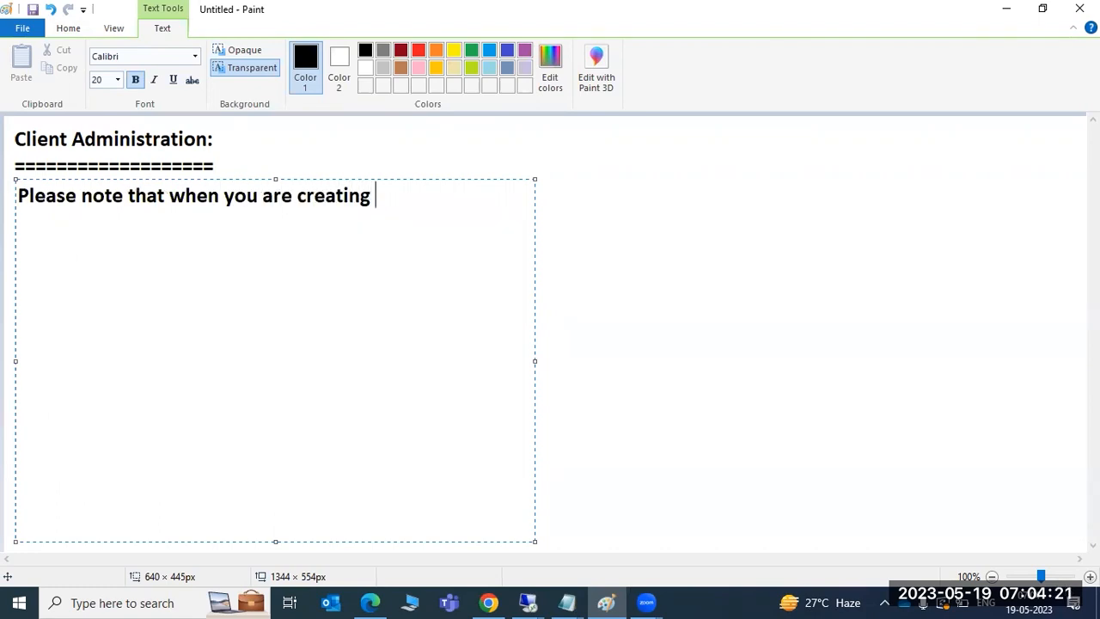
Step: Replace the notes with 'DDIC or SAP* -', then select and delete that line
key("BackSpace")
key("BackSpace")
key("BackSpace")
key("BackSpace")
key("BackSpace")
key("BackSpace")
key("BackSpace")
key("BackSpace")
key("BackSpace")
key("BackSpace")
key("BackSpace")
key("BackSpace")
key("BackSpace")
key("BackSpace")
key("BackSpace")
key("BackSpace")
key("BackSpace")
key("BackSpace")
key("BackSpace")
key("BackSpace")
key("BackSpace")
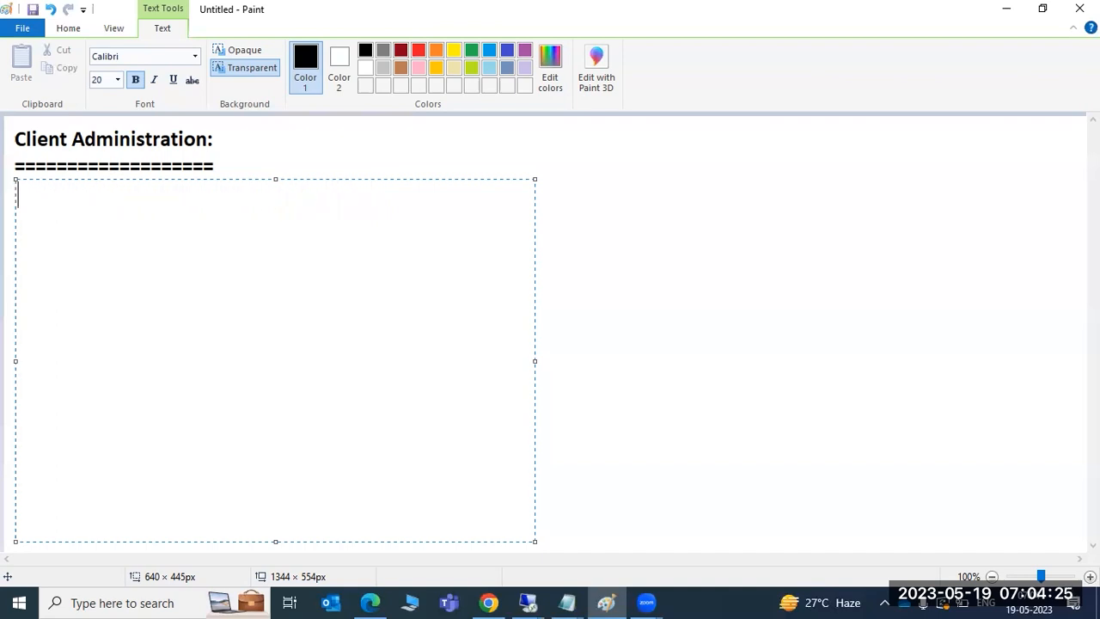
type("DDIC or ")
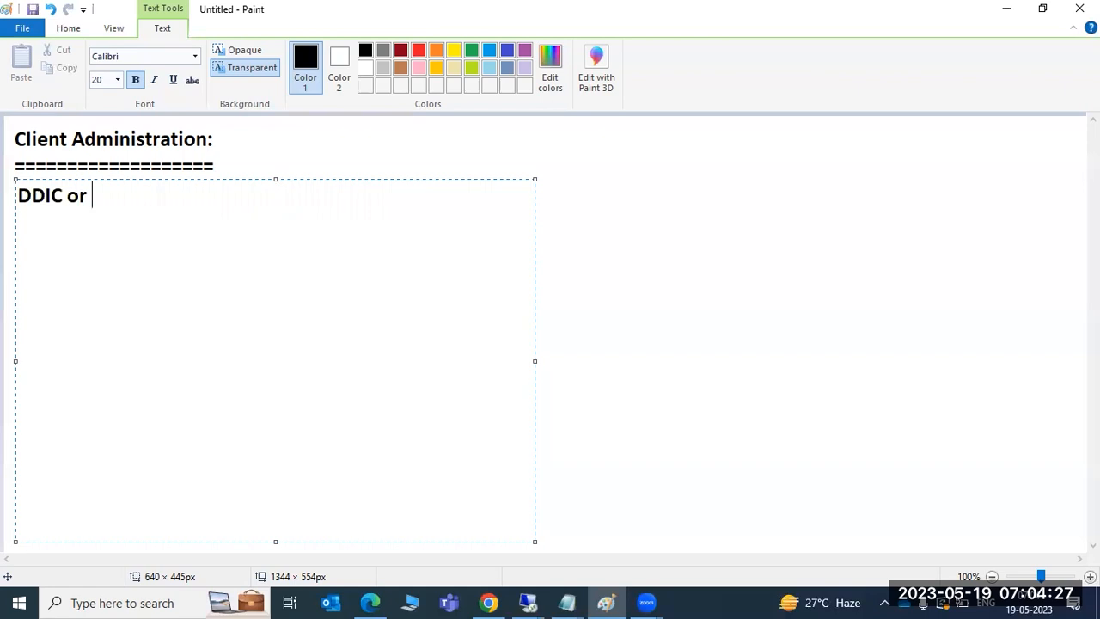
type("SAP* -")
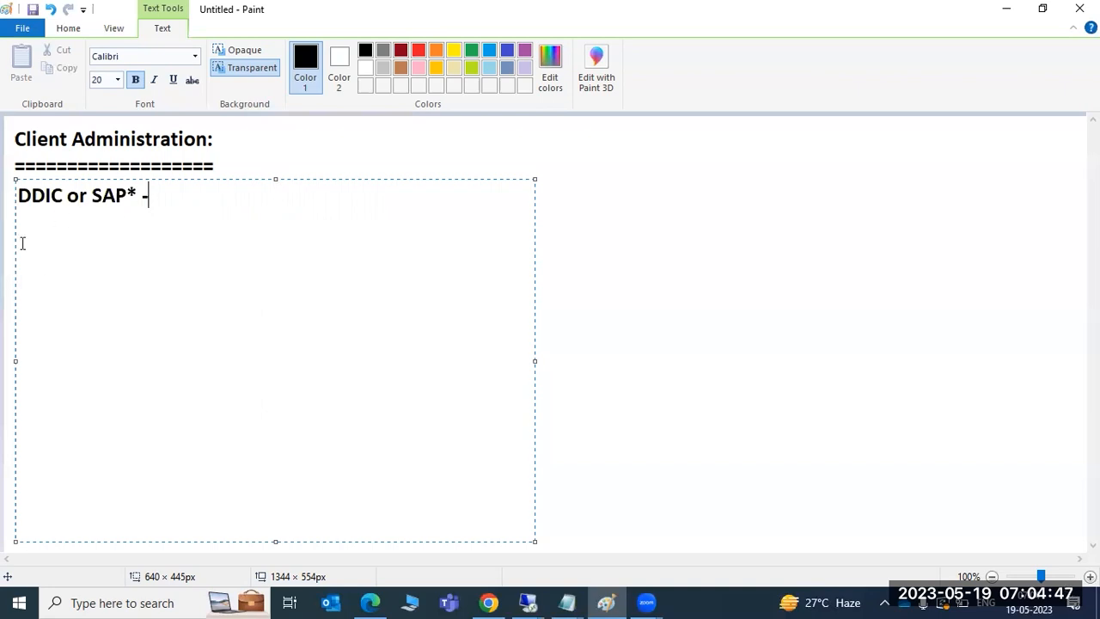
mouse_move(198, 195)
left_mouse_down()
mouse_move(51, 194)
mouse_move(12, 182)
left_mouse_up()
left_click_drag(148, 198, 13, 200)
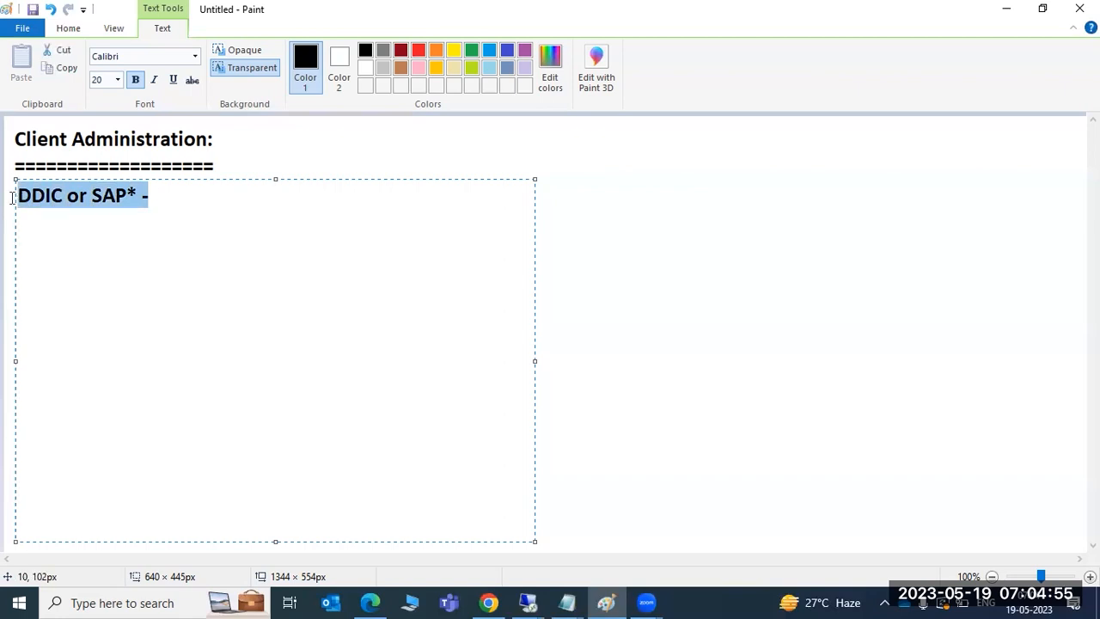
key("Delete")
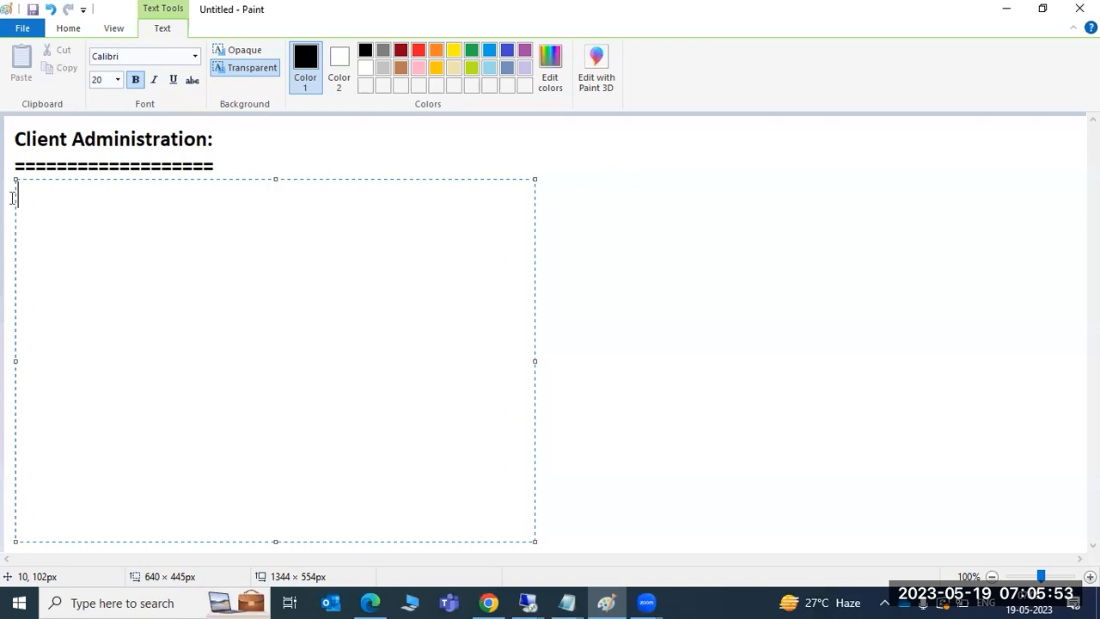
Step: Write 'Client copies :' with lines 1)Local C C, 2)Remote C C, 3)Client export/import. and commit it
type("Client cop")
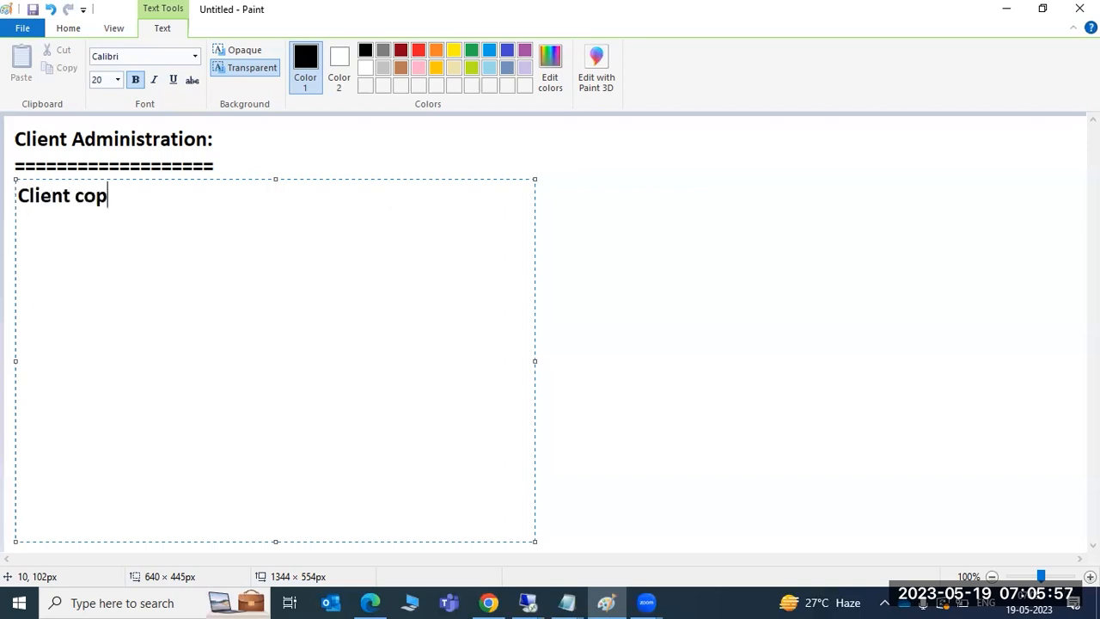
type("ies :")
key("Return")
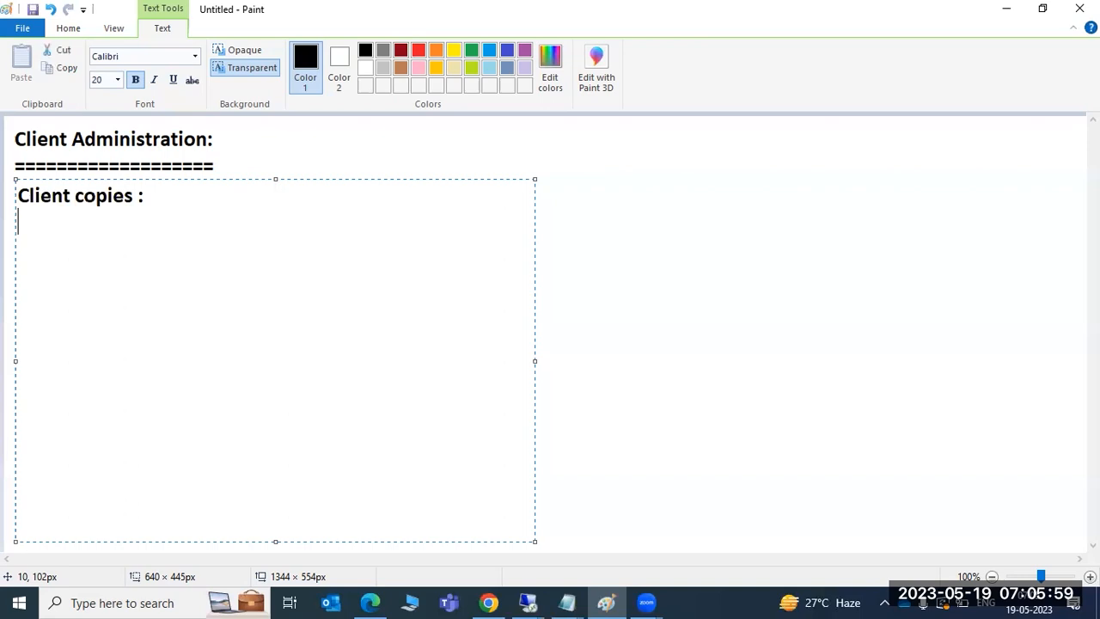
type("1)Local C C")
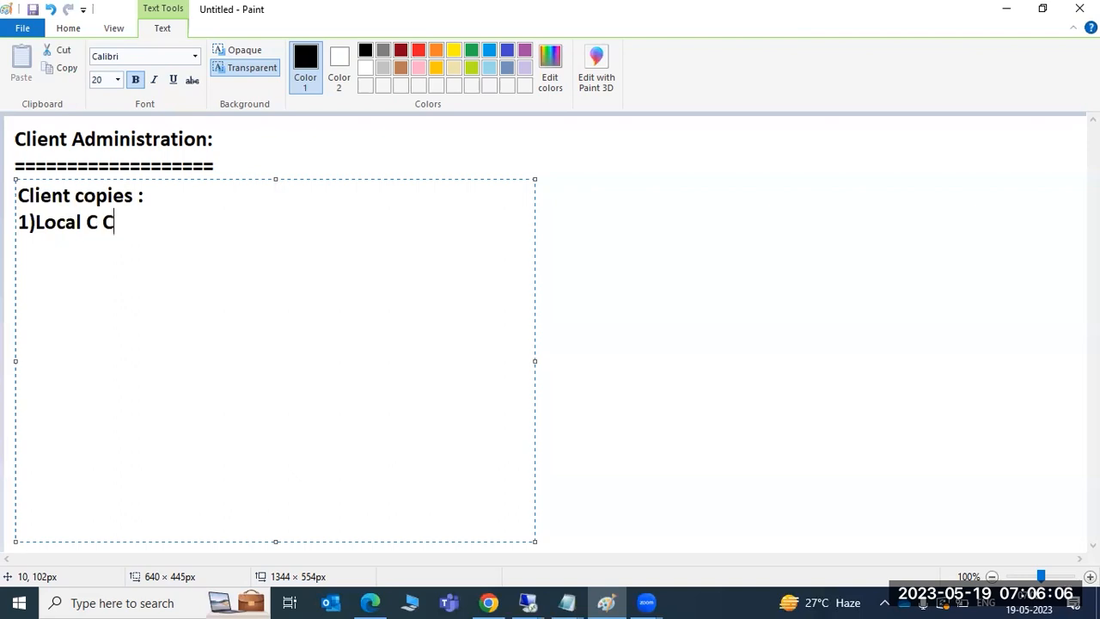
key("Return")
type("2)Remotee")
key("BackSpace")
type("C C")
key("Return")
type("3)")
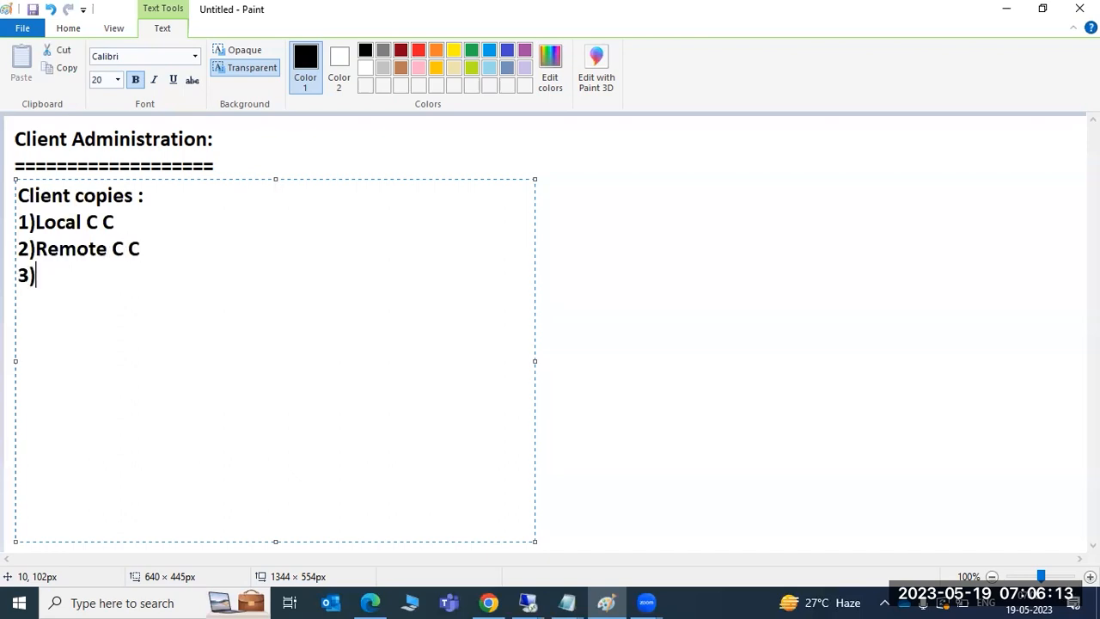
type("Client exp")
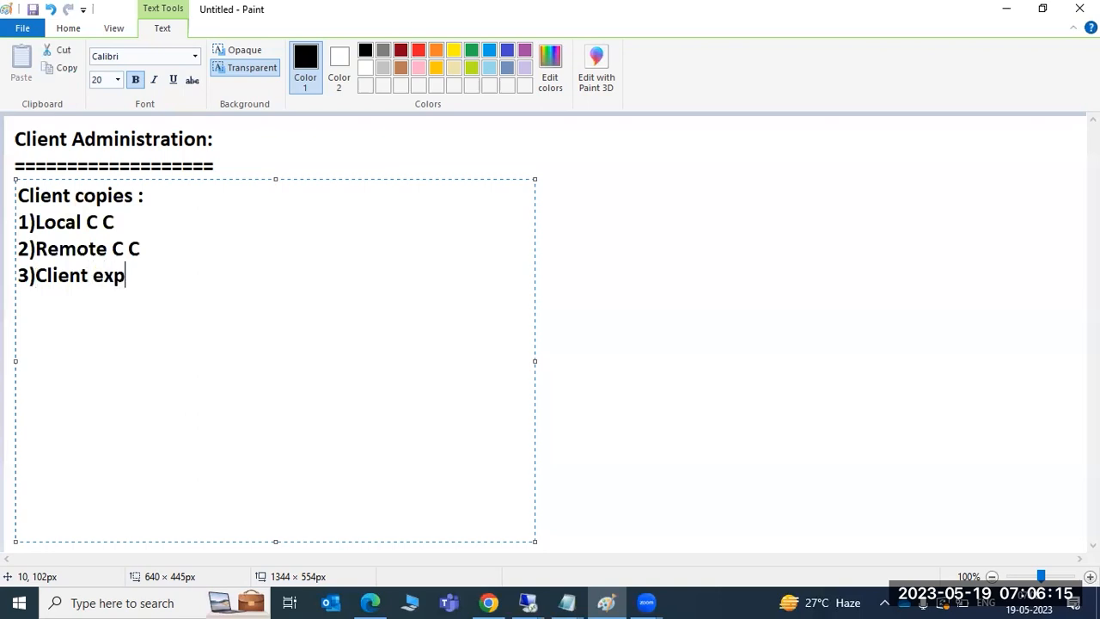
type("ort/import.")
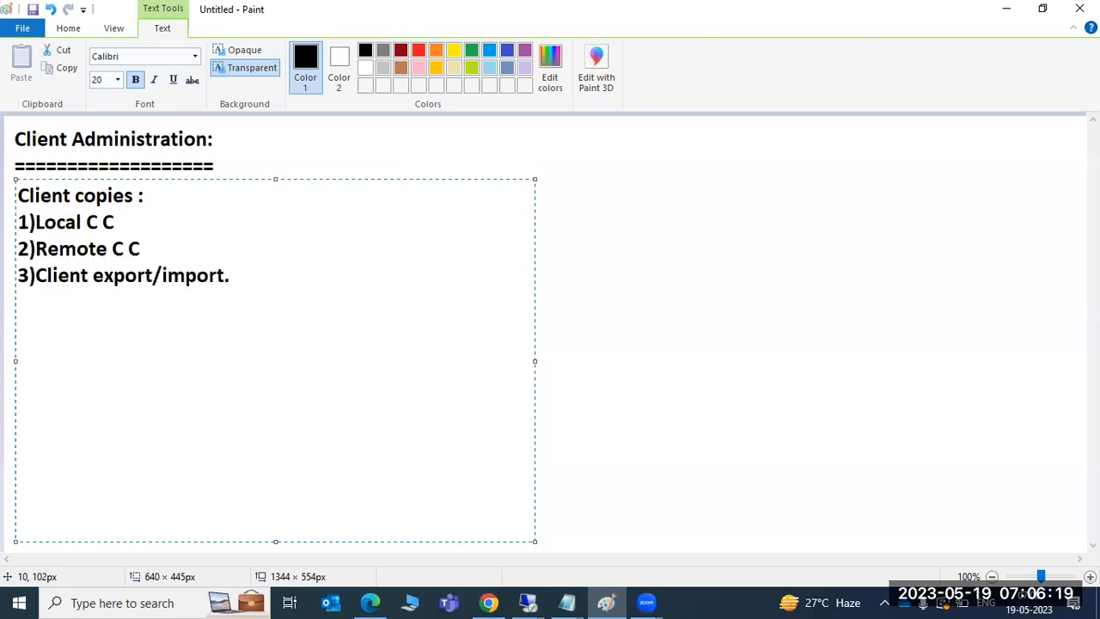
left_click(606, 291)
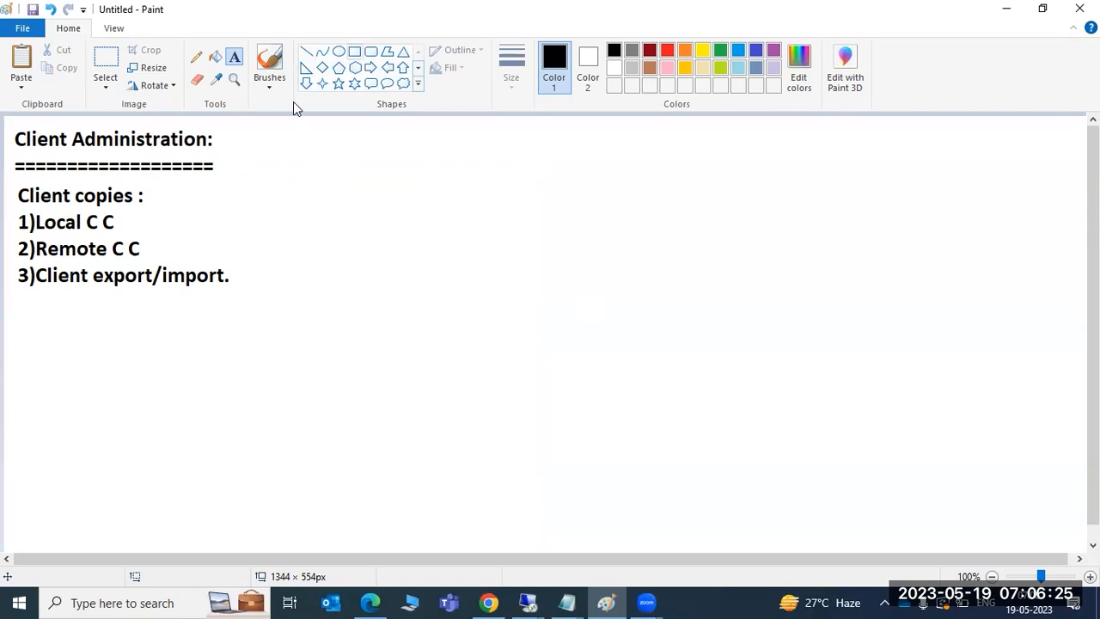
left_click(354, 51)
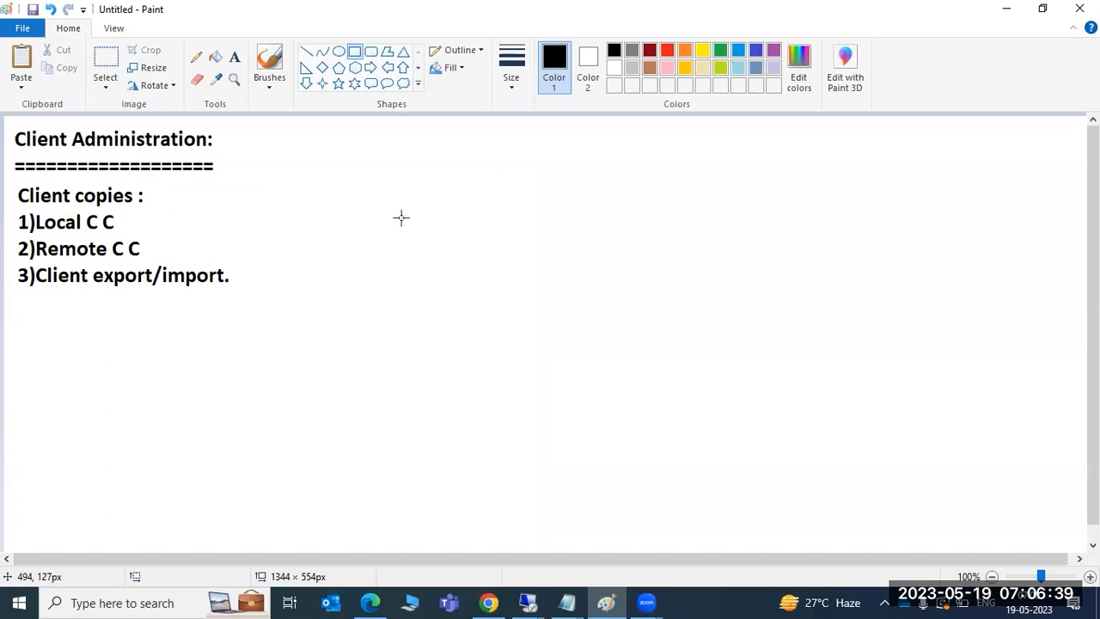
left_click_drag(431, 145, 526, 238)
left_click(800, 135)
left_click_drag(796, 138, 881, 230)
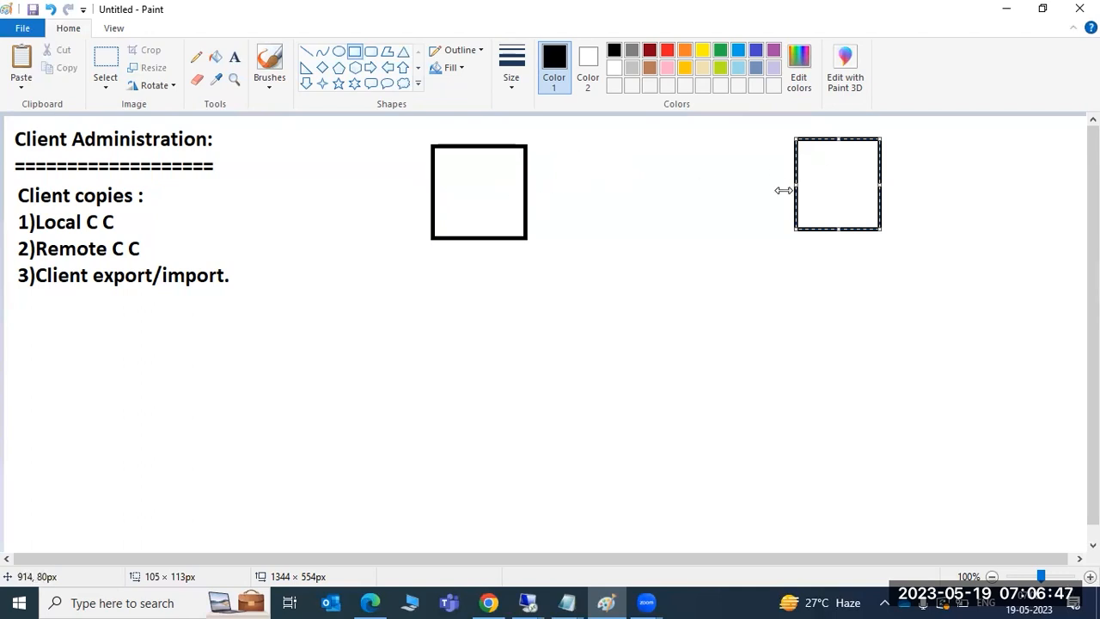
left_click(339, 52)
left_click_drag(463, 202, 464, 203)
left_click(471, 223)
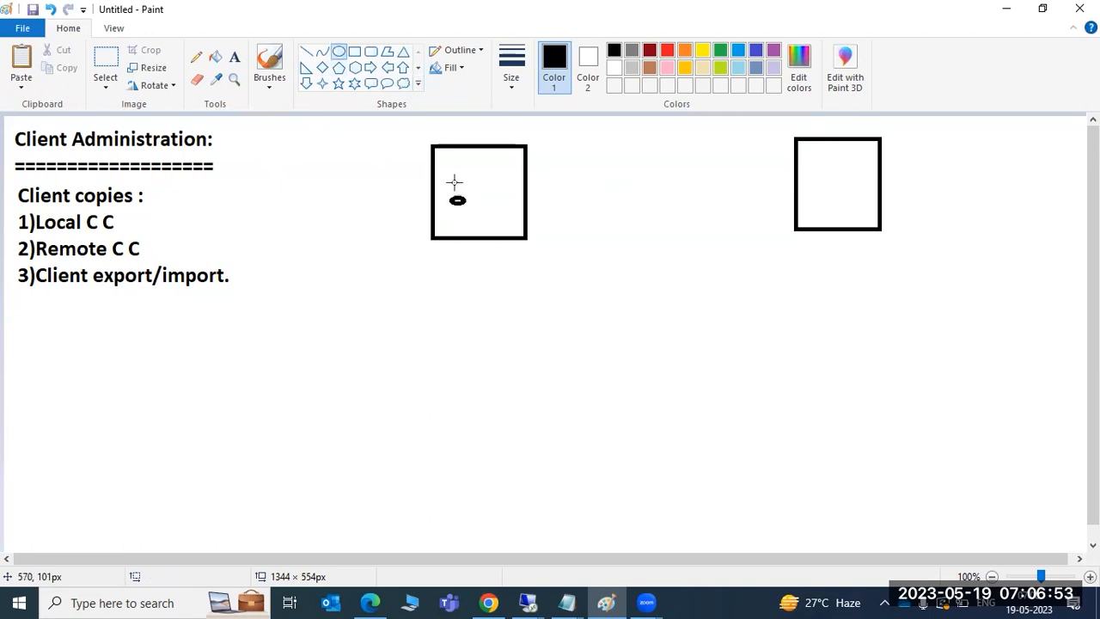
left_click(306, 51)
left_click_drag(463, 199, 835, 180)
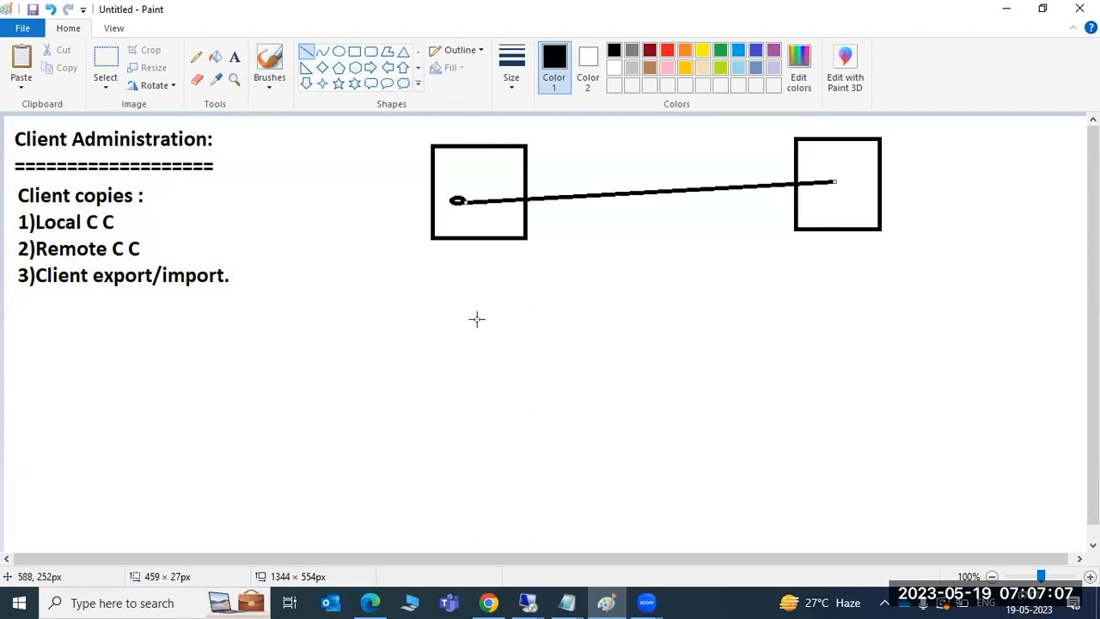
key("ctrl+z")
key("ctrl+z")
key("ctrl+z")
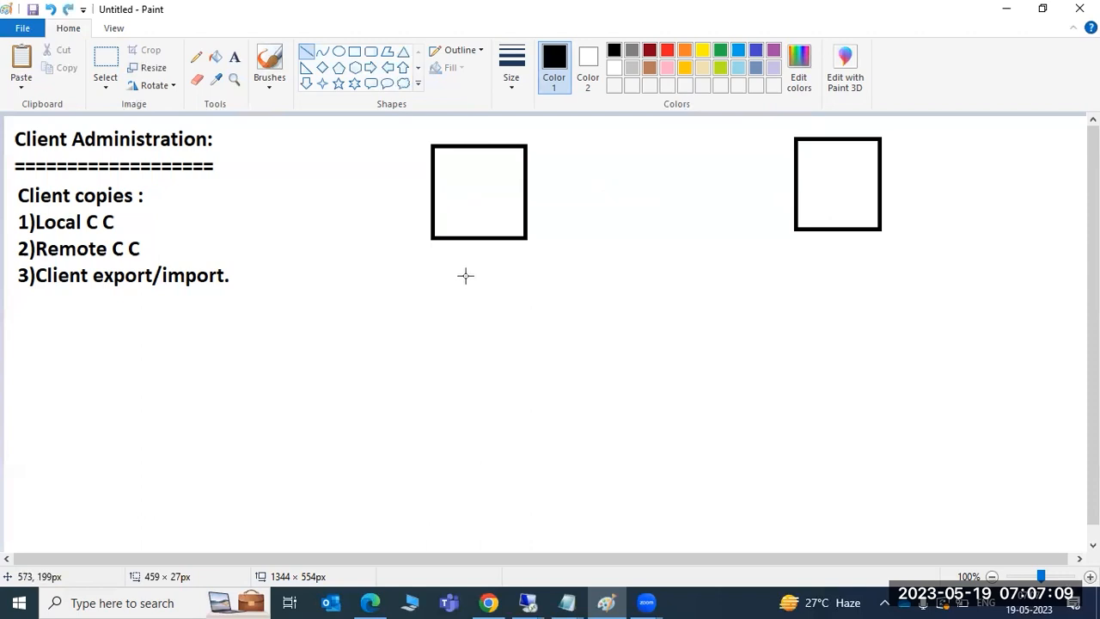
Step: Draw a tall rectangle on the right and stack three rounded boxes inside it, the bottom one largest
left_click(355, 52)
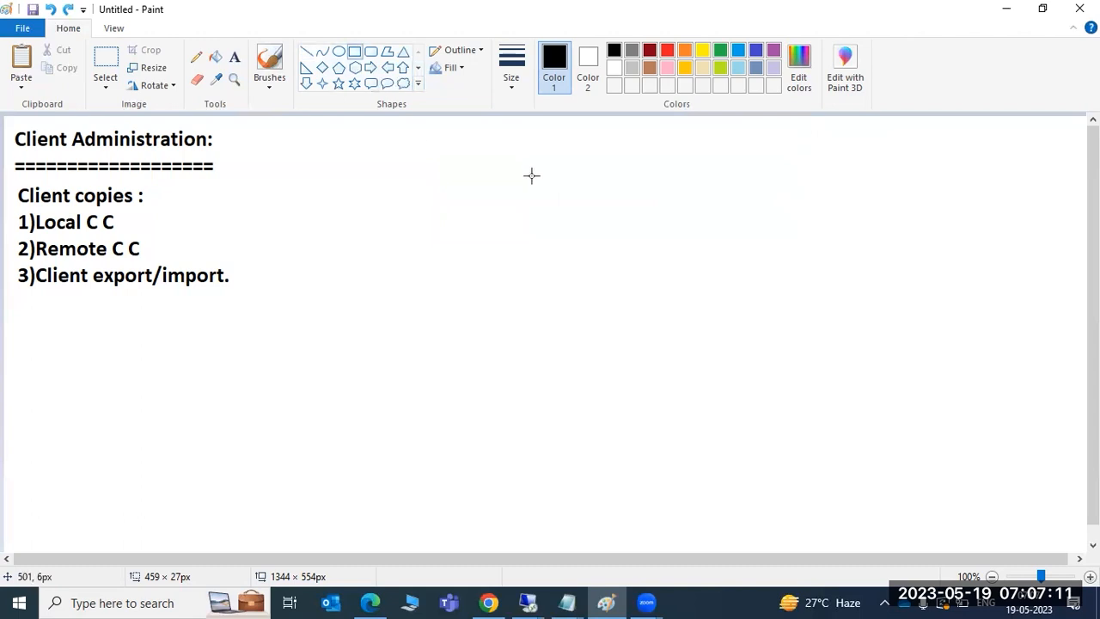
left_click_drag(685, 121, 935, 523)
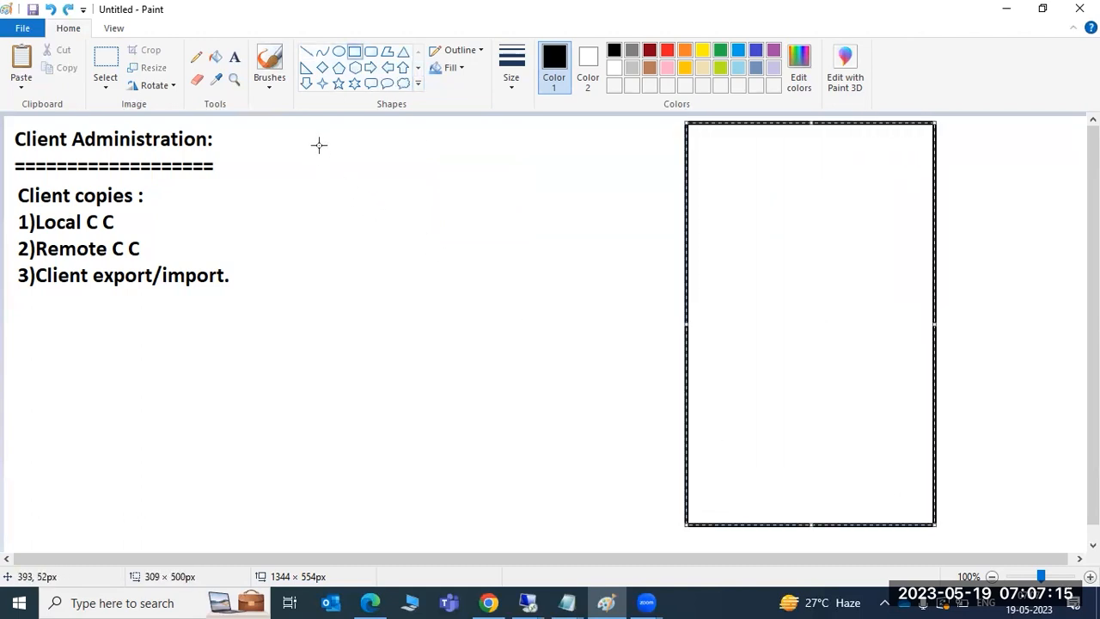
left_click(371, 52)
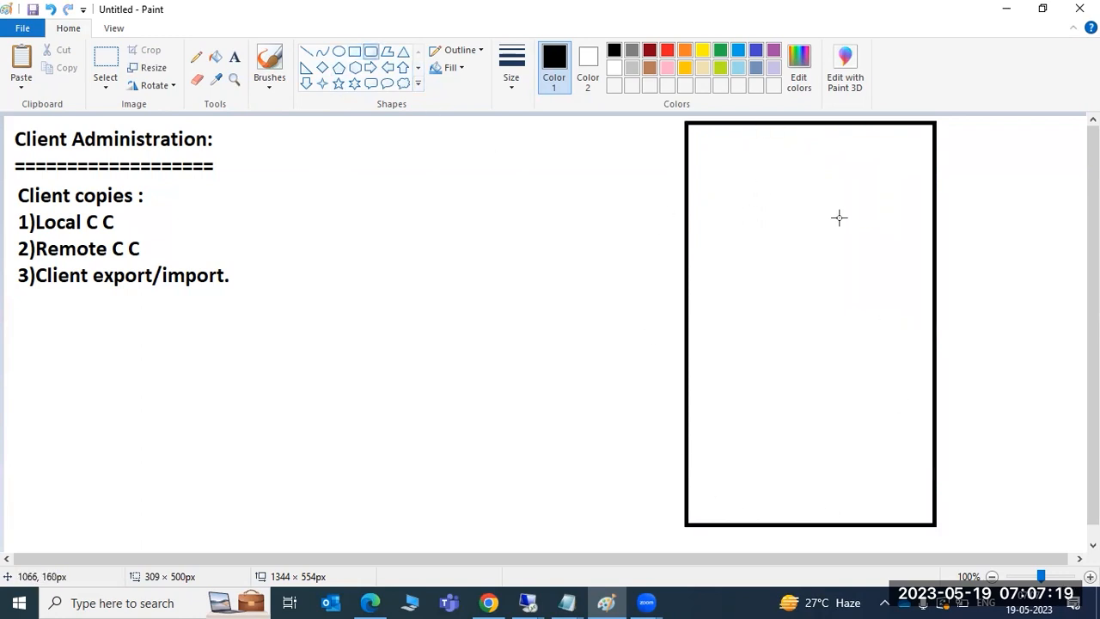
left_click_drag(736, 155, 831, 203)
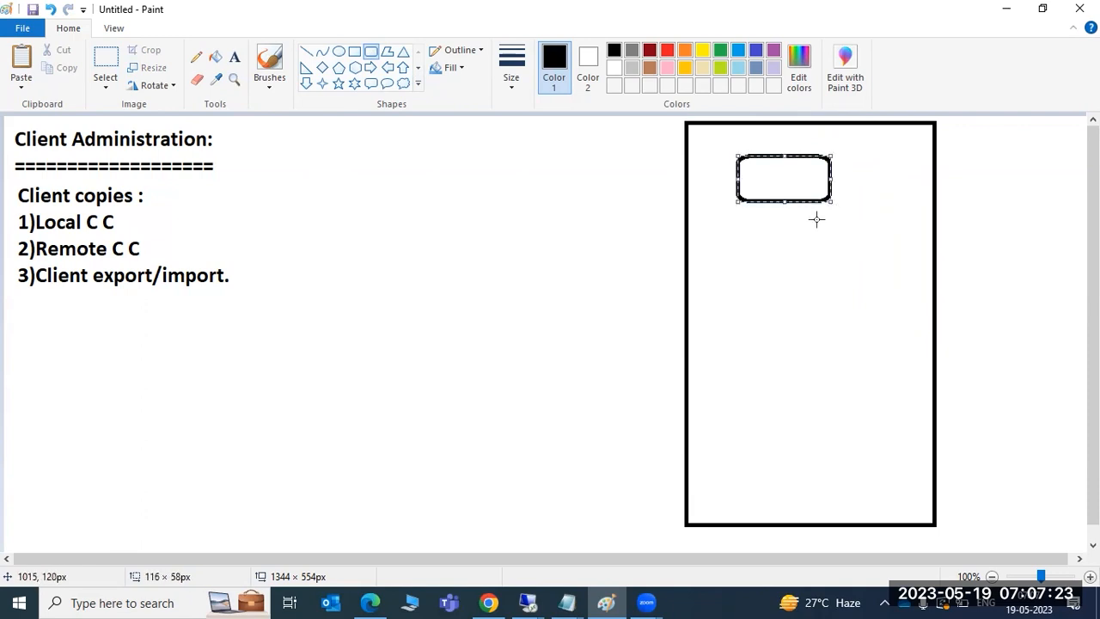
left_click_drag(736, 249, 838, 311)
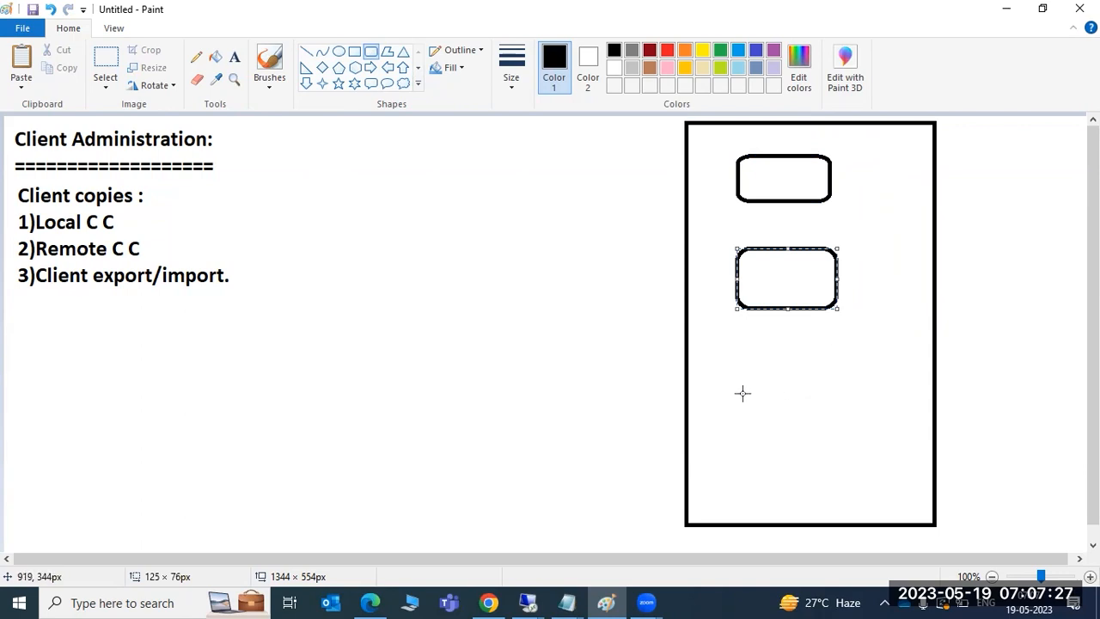
left_click_drag(738, 388, 862, 462)
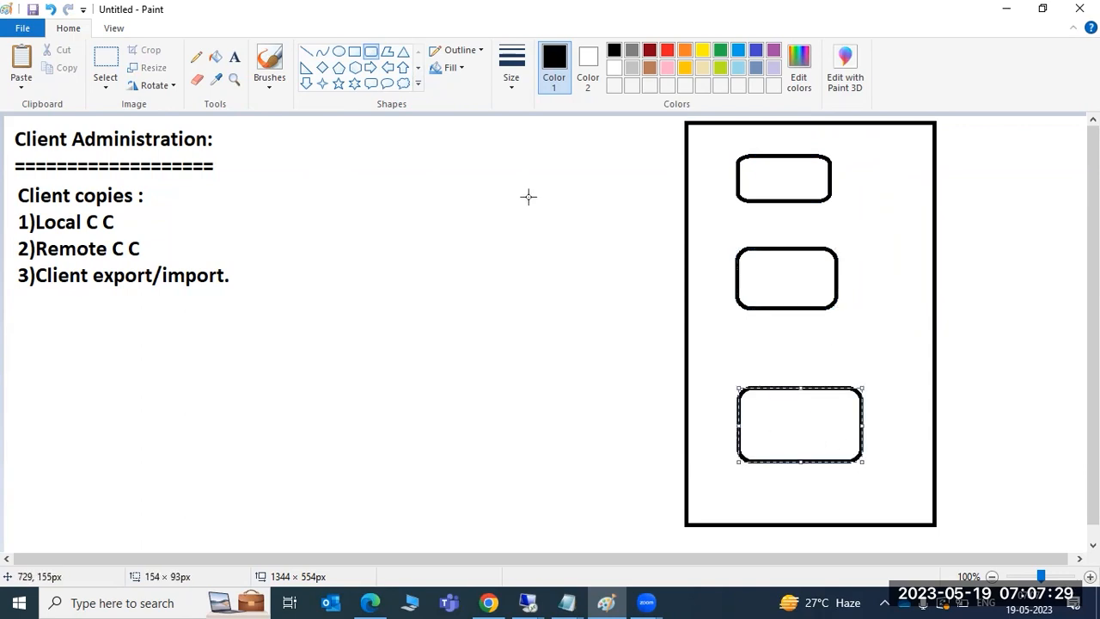
left_click(235, 56)
Step: Type 000, 001 and 100 into the top, middle and bottom rounded boxes
left_click(755, 168)
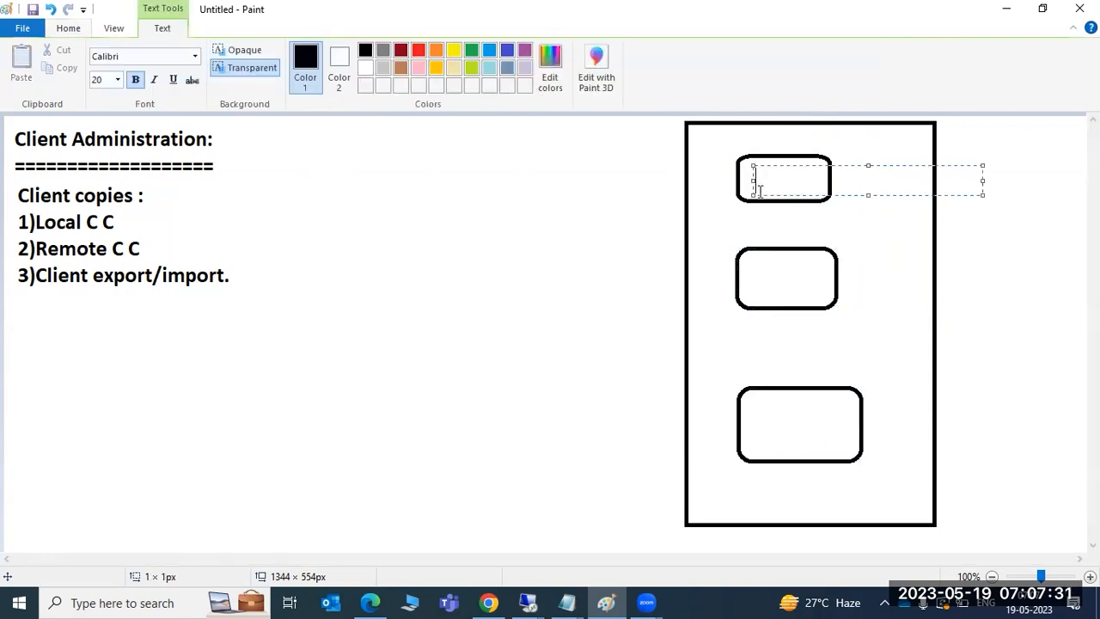
type("000")
left_click(764, 283)
left_click(761, 281)
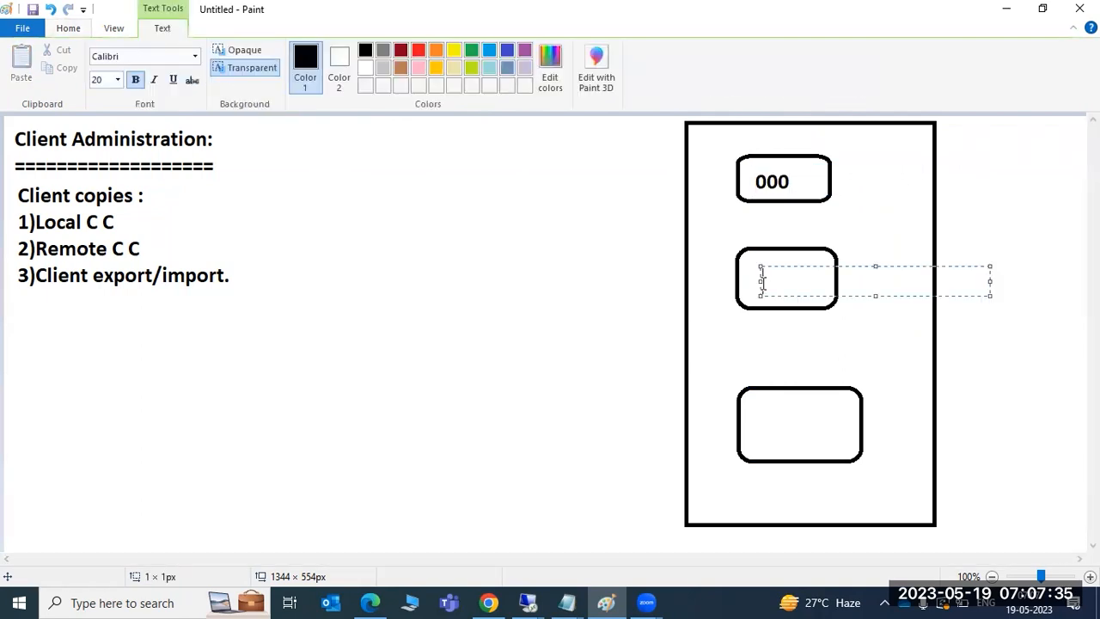
type("001")
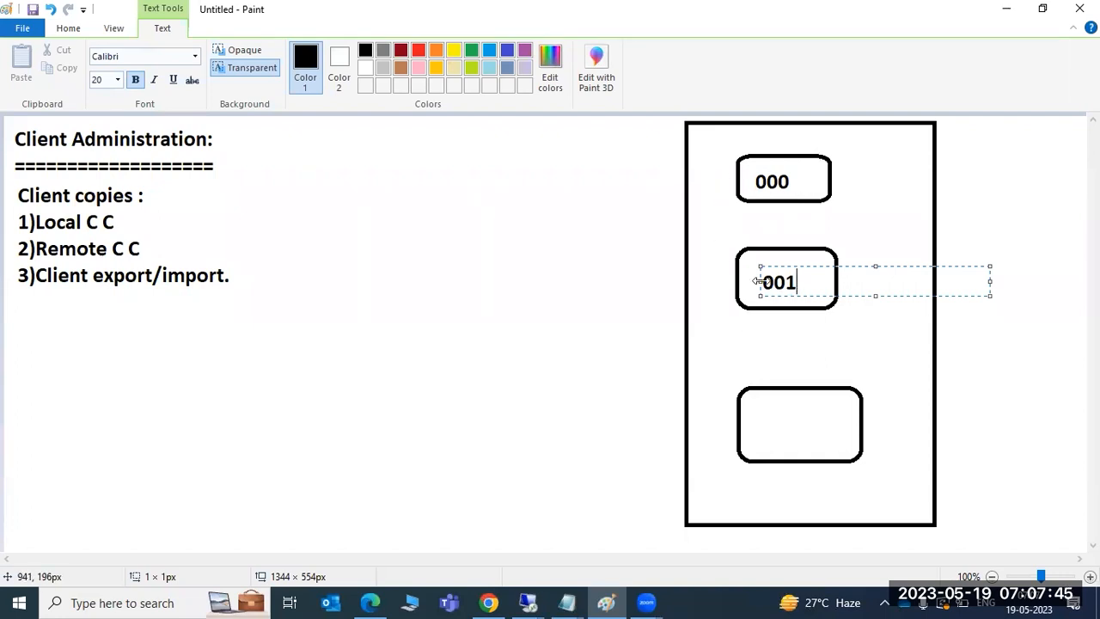
left_click(762, 424)
left_click(762, 424)
type("100")
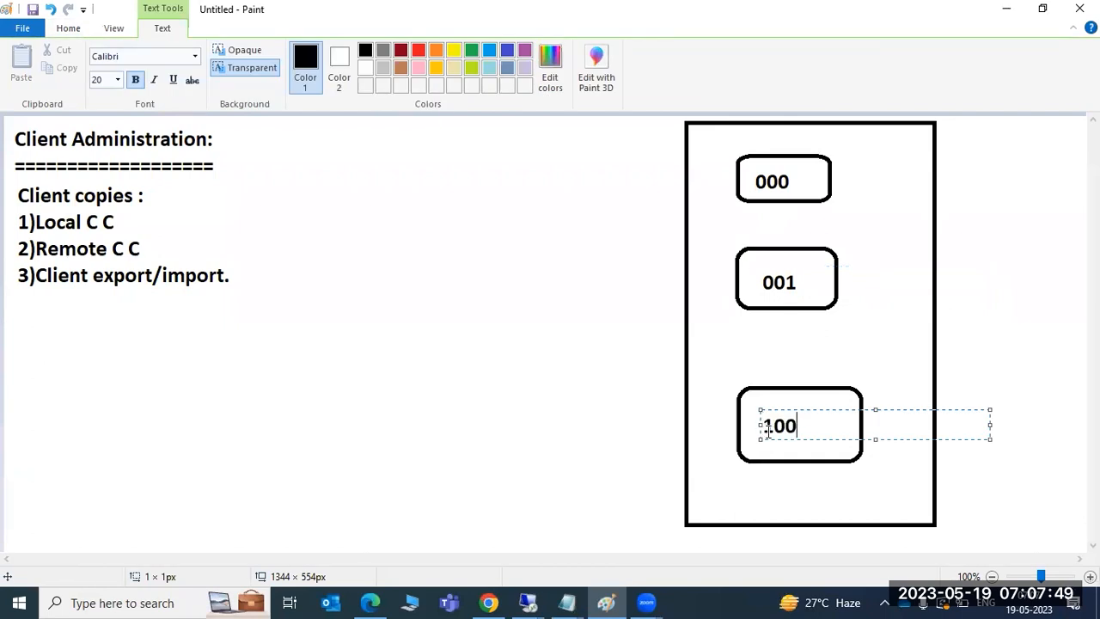
left_click(770, 501)
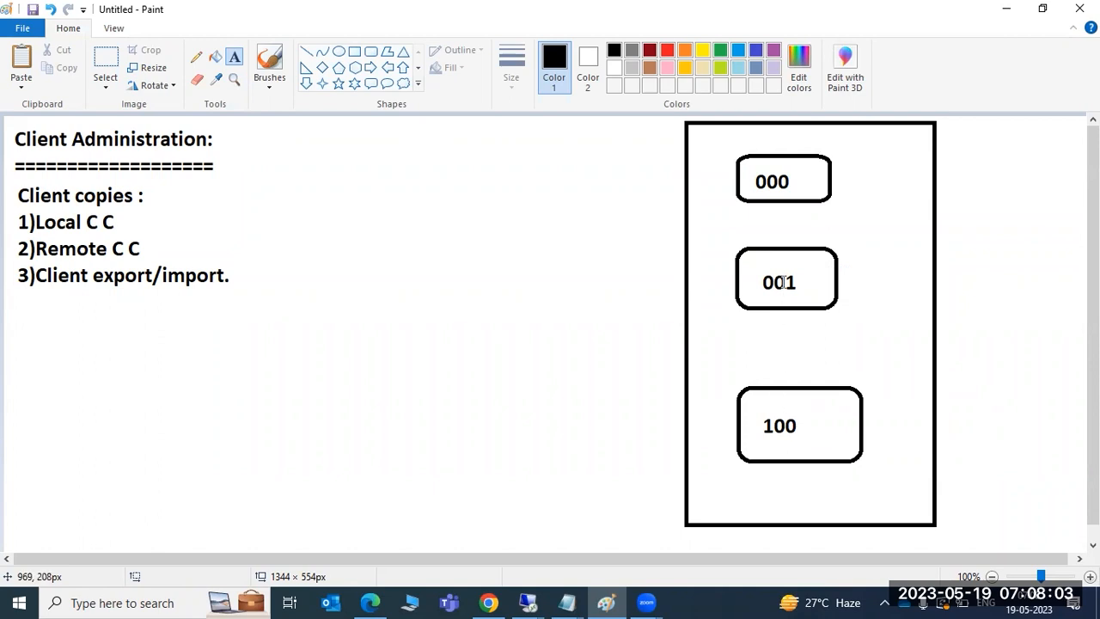
left_click(774, 180)
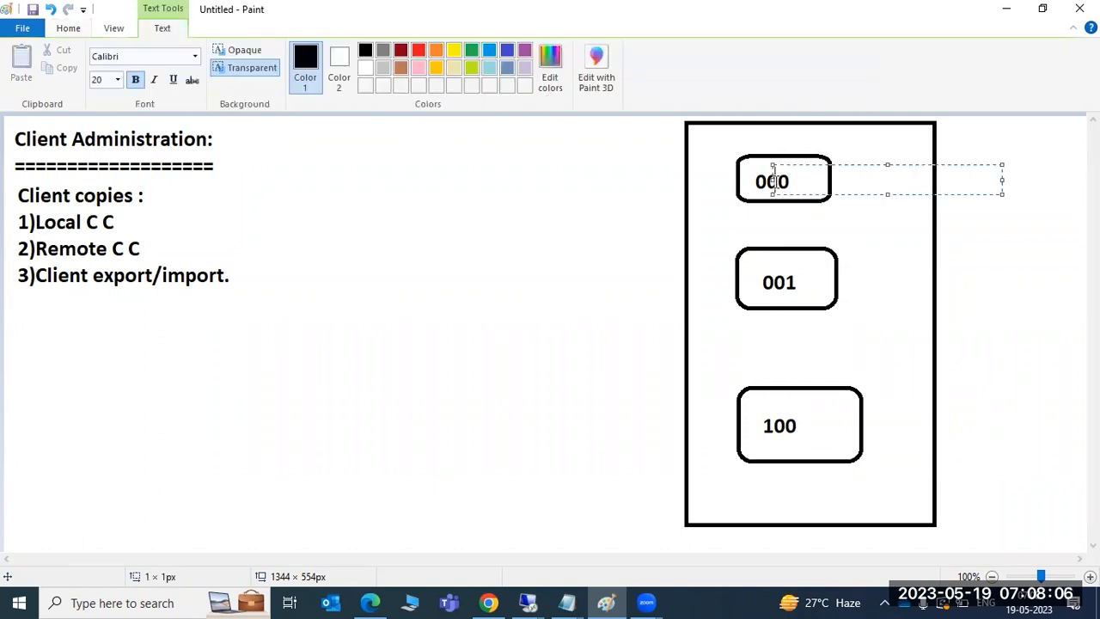
left_click(772, 277)
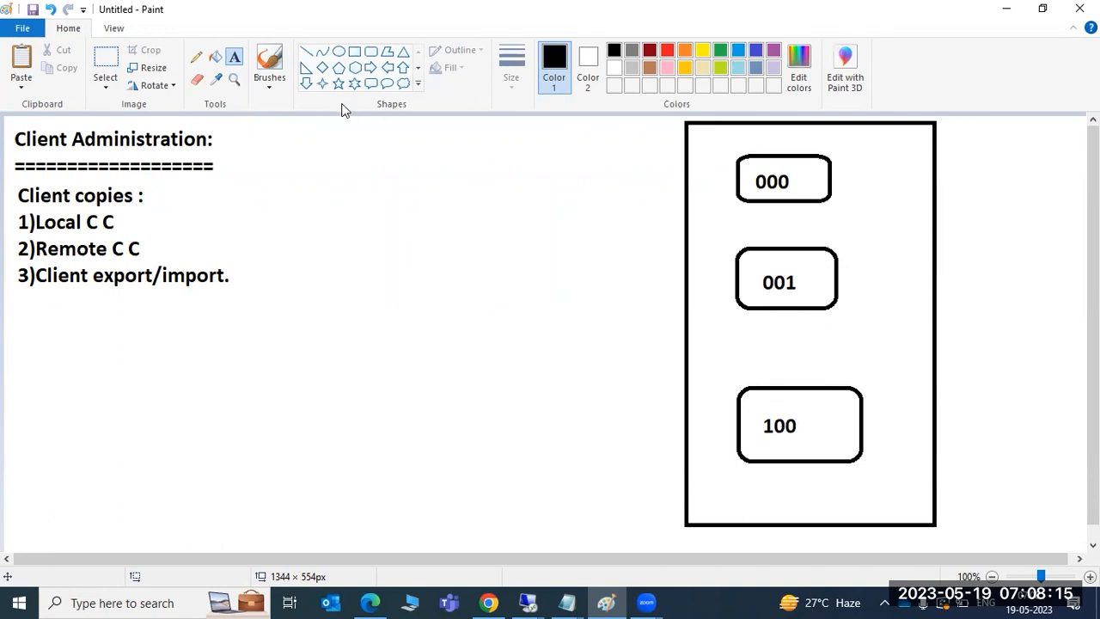
Step: Draw lines from box 001 down to 100 and from Local C C to 001, plus short ticks by 001 and 000
left_click(306, 51)
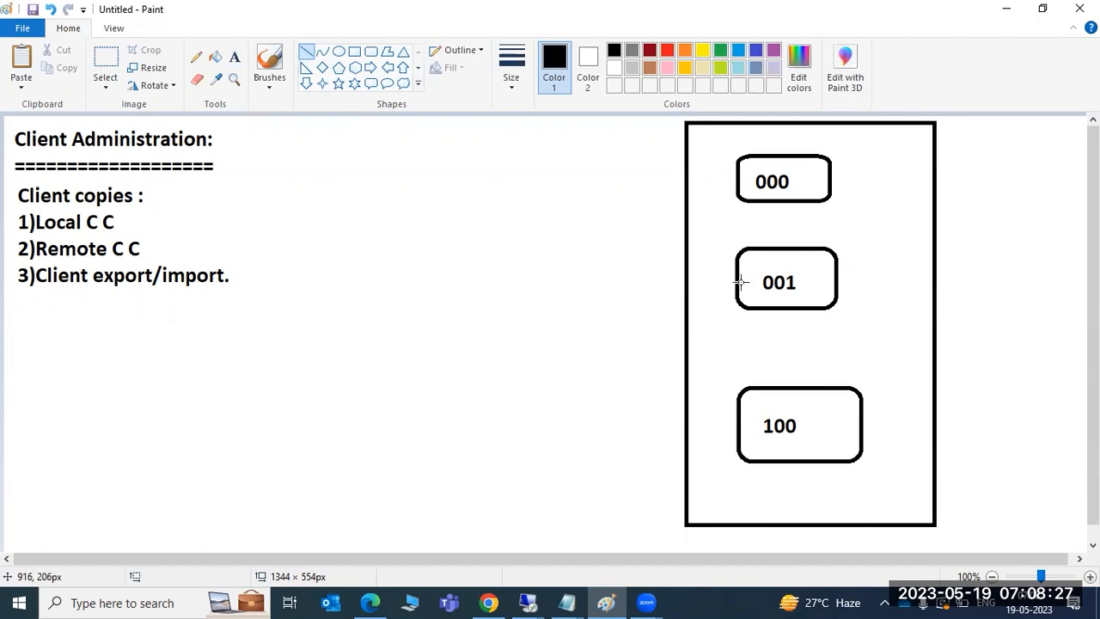
mouse_move(773, 294)
left_mouse_down()
mouse_move(802, 404)
mouse_move(820, 380)
mouse_move(797, 391)
mouse_move(807, 397)
left_mouse_up()
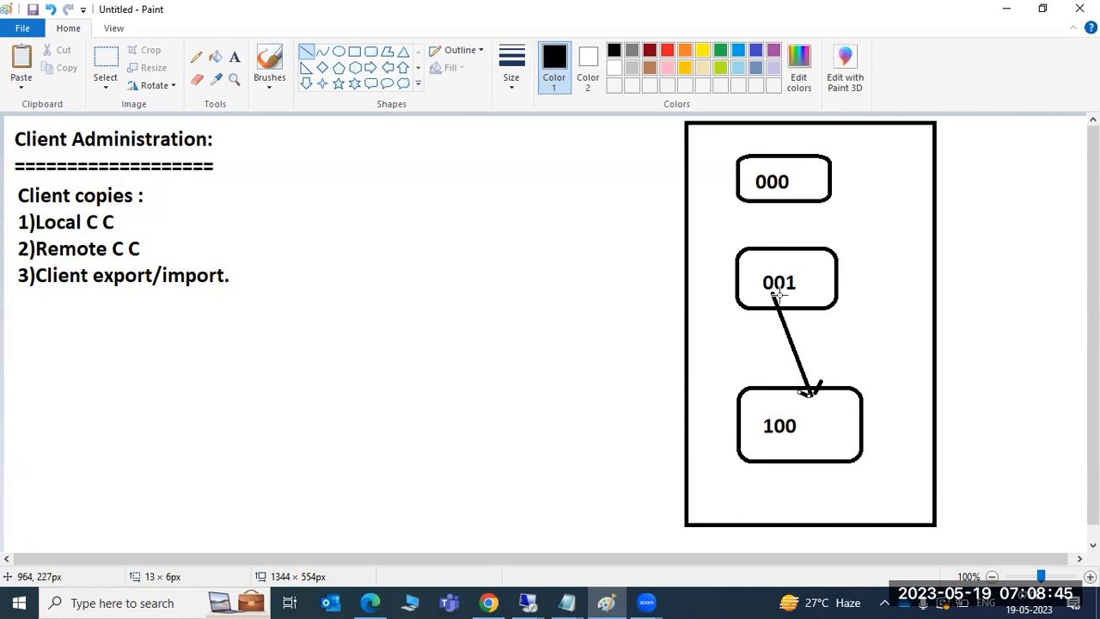
left_click_drag(724, 277, 744, 273)
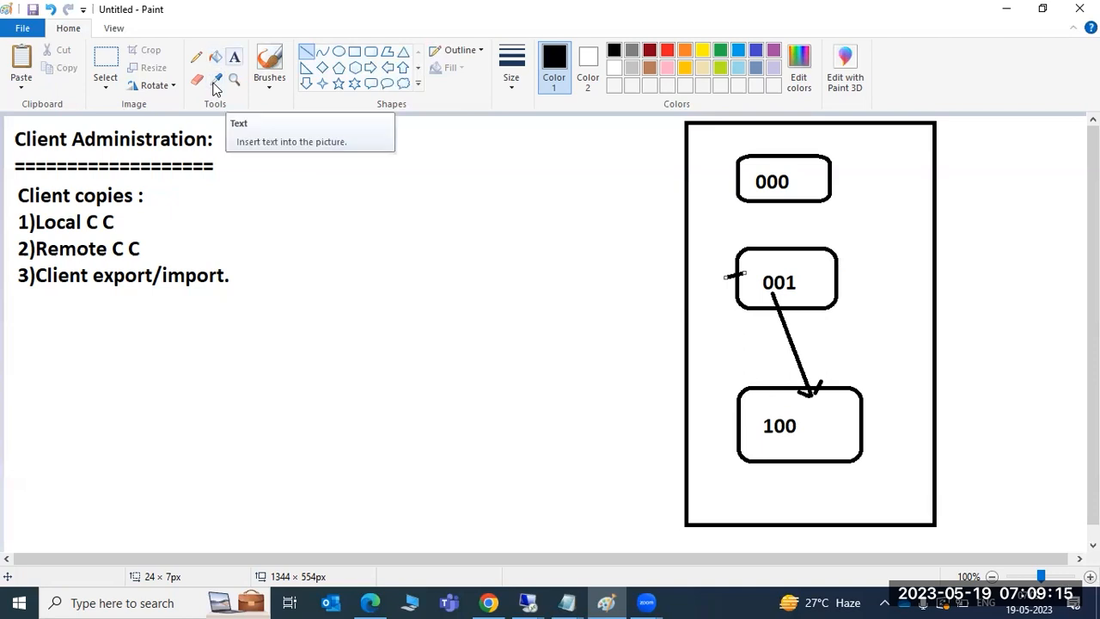
left_click_drag(122, 222, 689, 284)
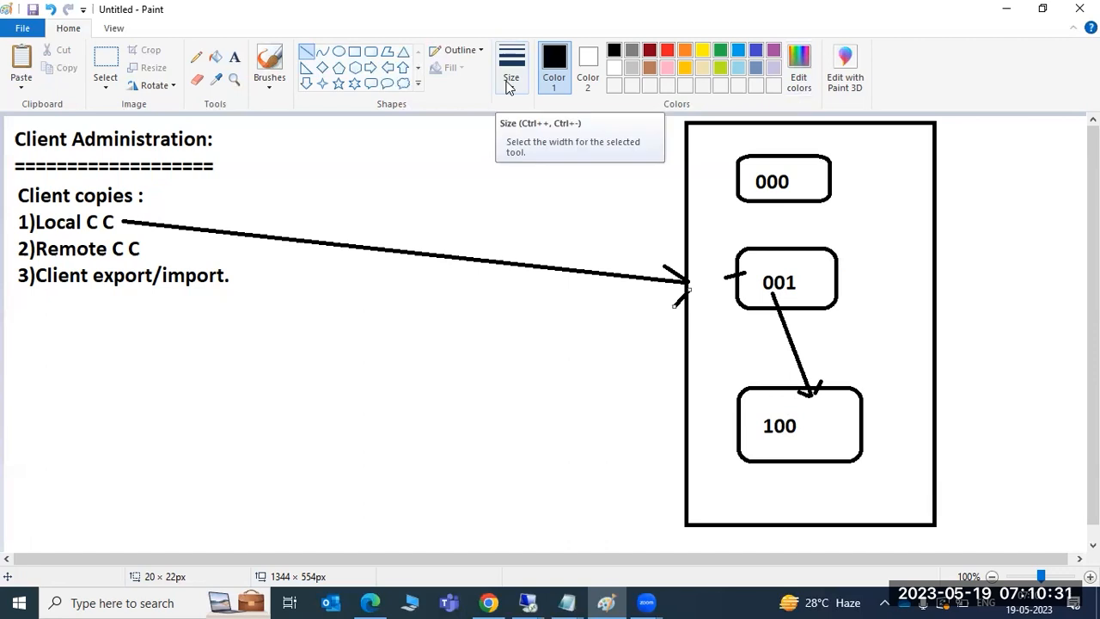
left_click_drag(823, 182, 838, 181)
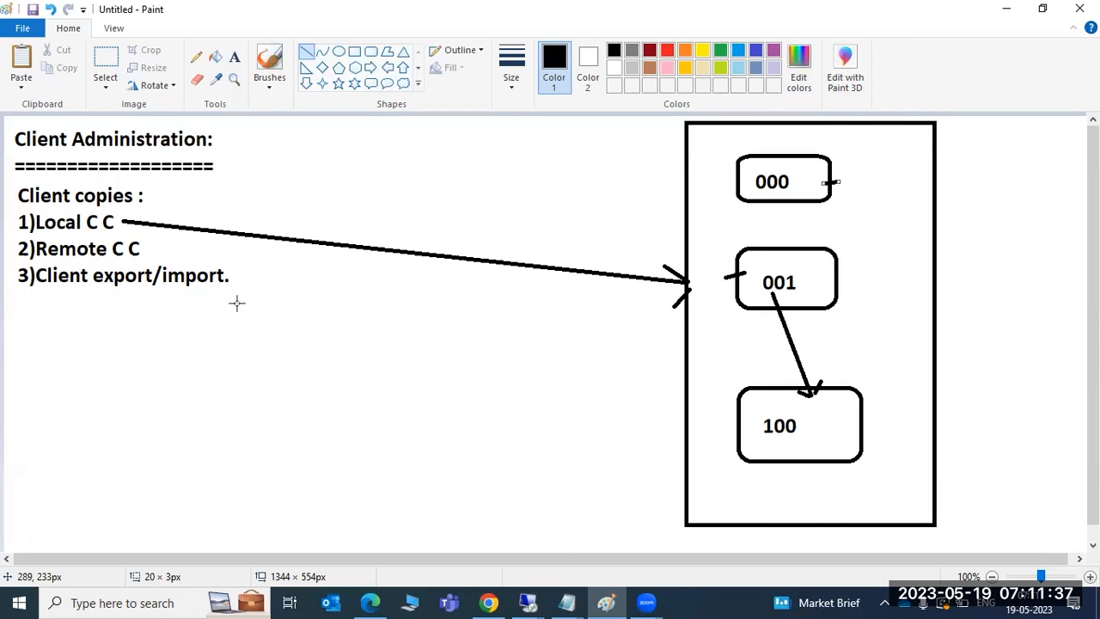
Step: Add the text '1)Login to the target client' in a text box below the client copy list
left_click(234, 57)
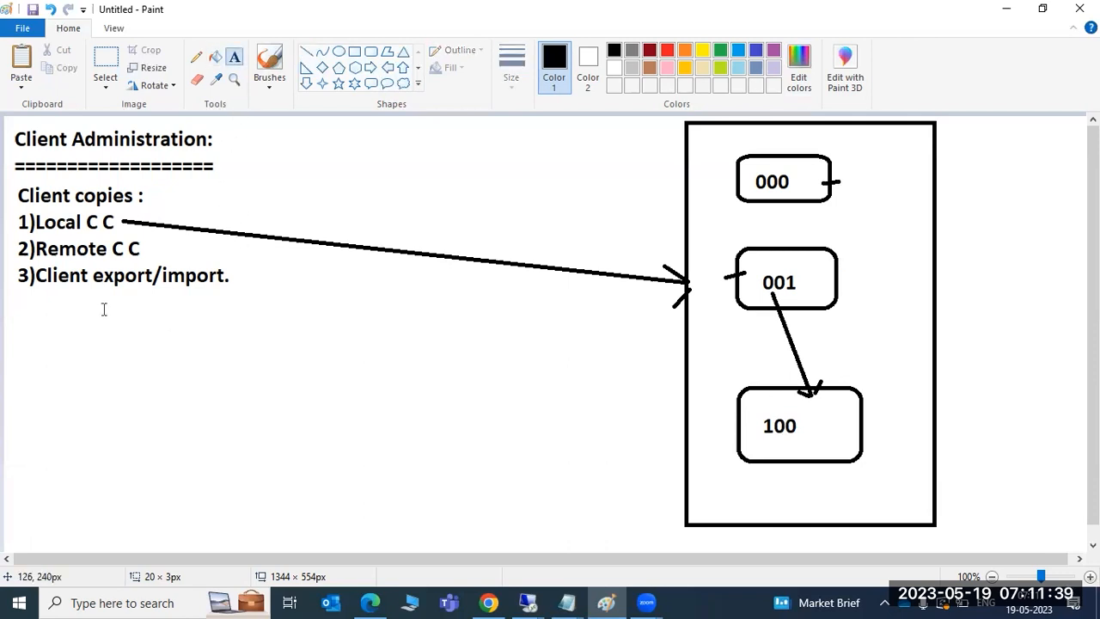
left_click_drag(88, 304, 590, 536)
type("1)Lo")
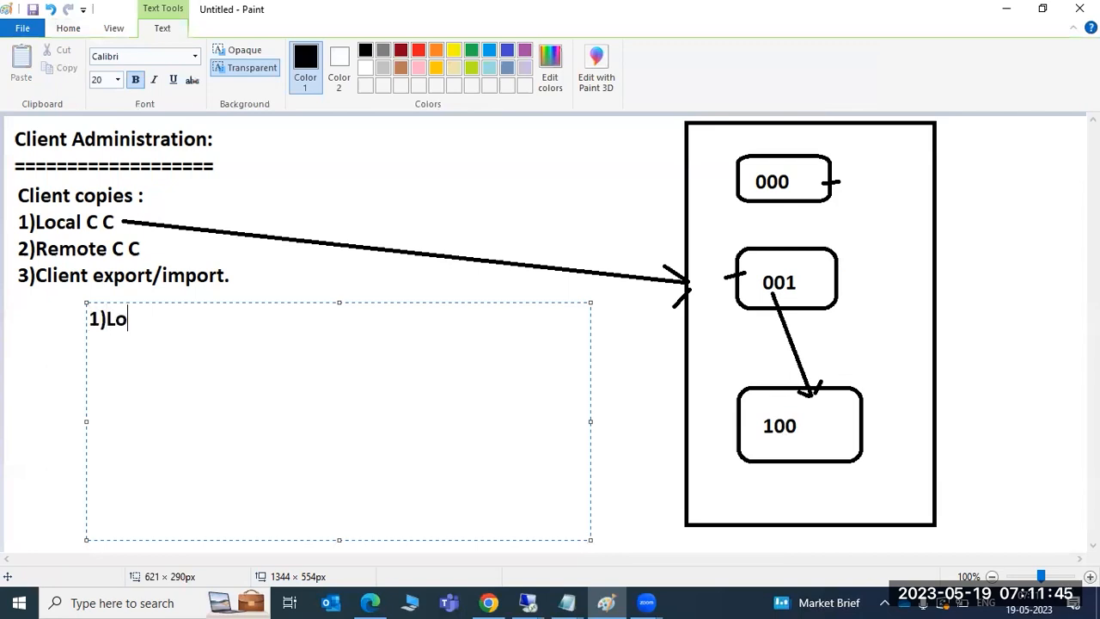
type("gin to the ta")
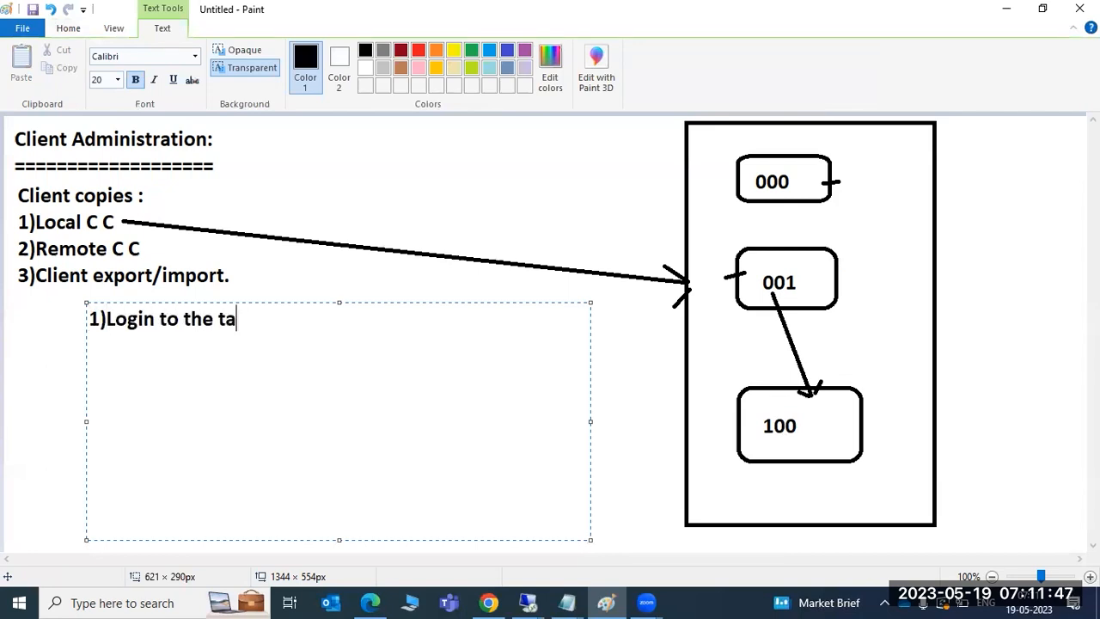
type("rget client")
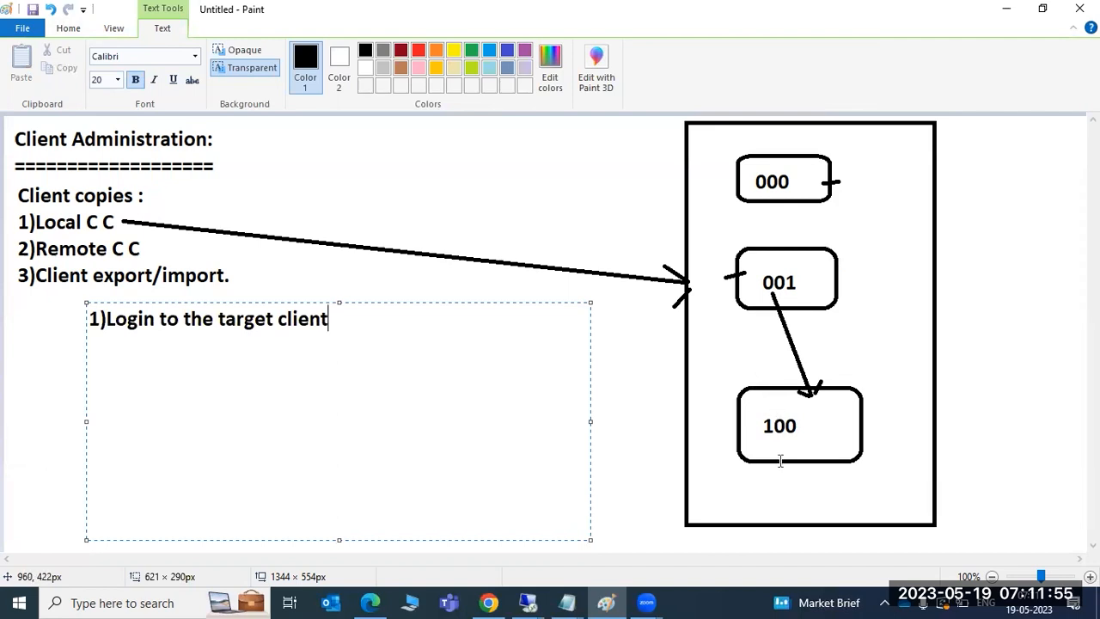
left_click(774, 492)
Step: Start a second text box beneath it containing '2)'
left_click(63, 335)
left_click_drag(93, 355, 482, 535)
type("2")
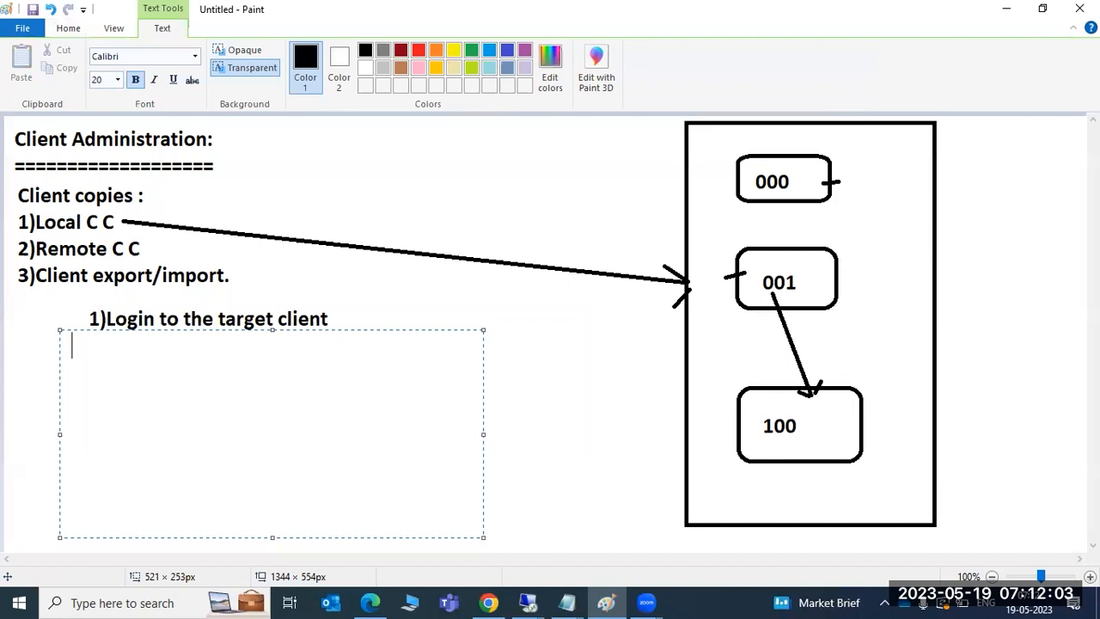
type(")")
left_click(528, 603)
Step: Log on to SAP ECC PRODUCTION client 300 as user sap*, then minimize the remote session
left_click(555, 519)
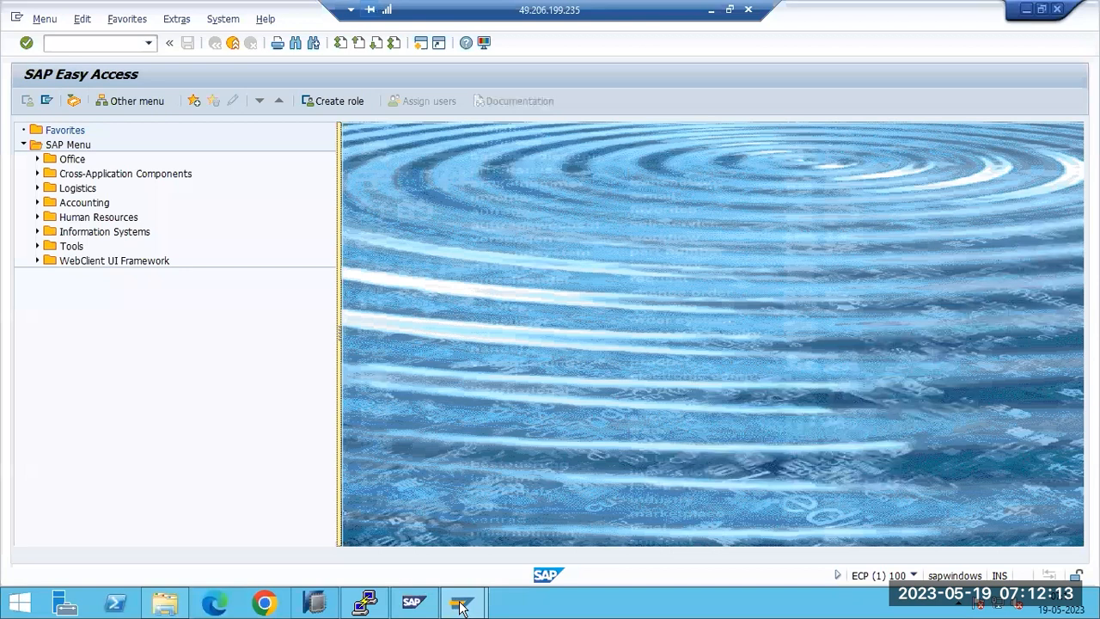
left_click(462, 606)
left_click(379, 543)
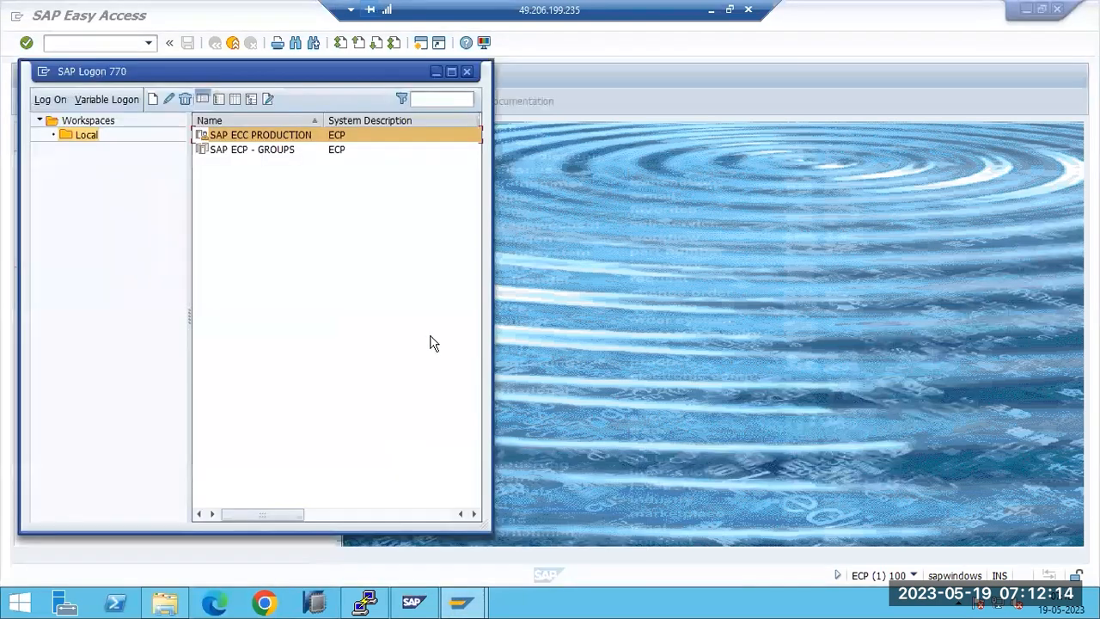
double_click(221, 155)
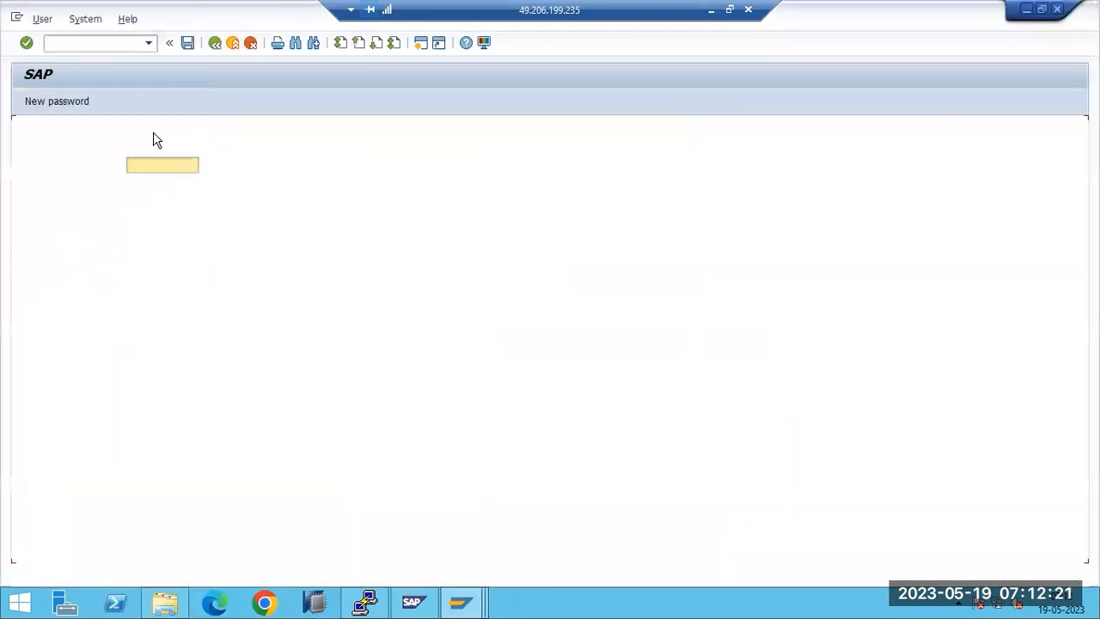
left_click(142, 131)
type("300")
key("Tab")
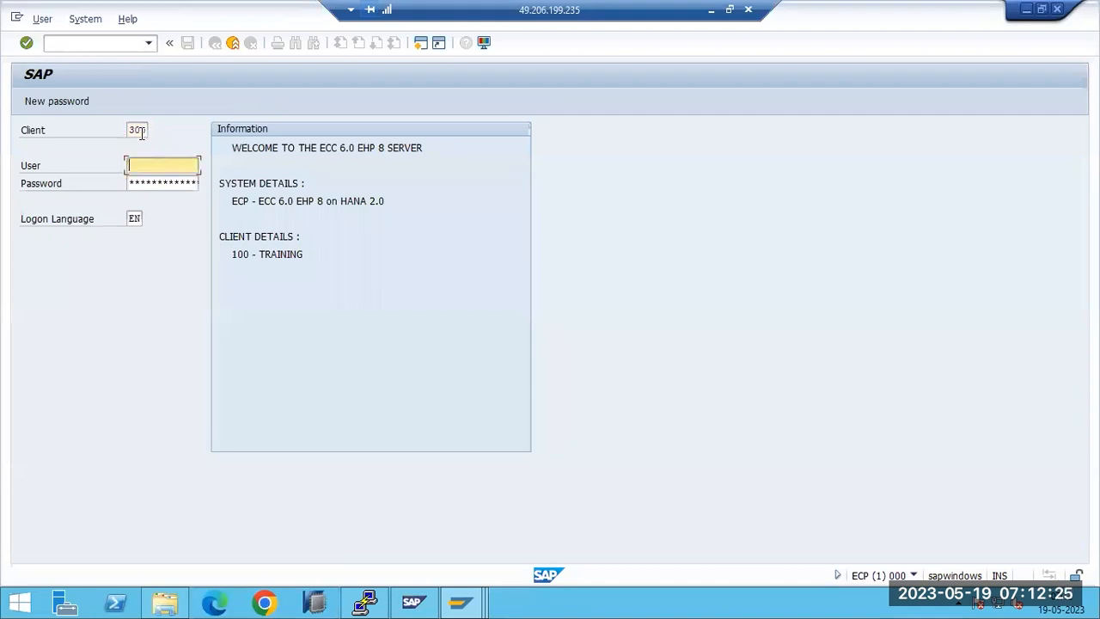
type("sap*")
key("Tab")
key("Return")
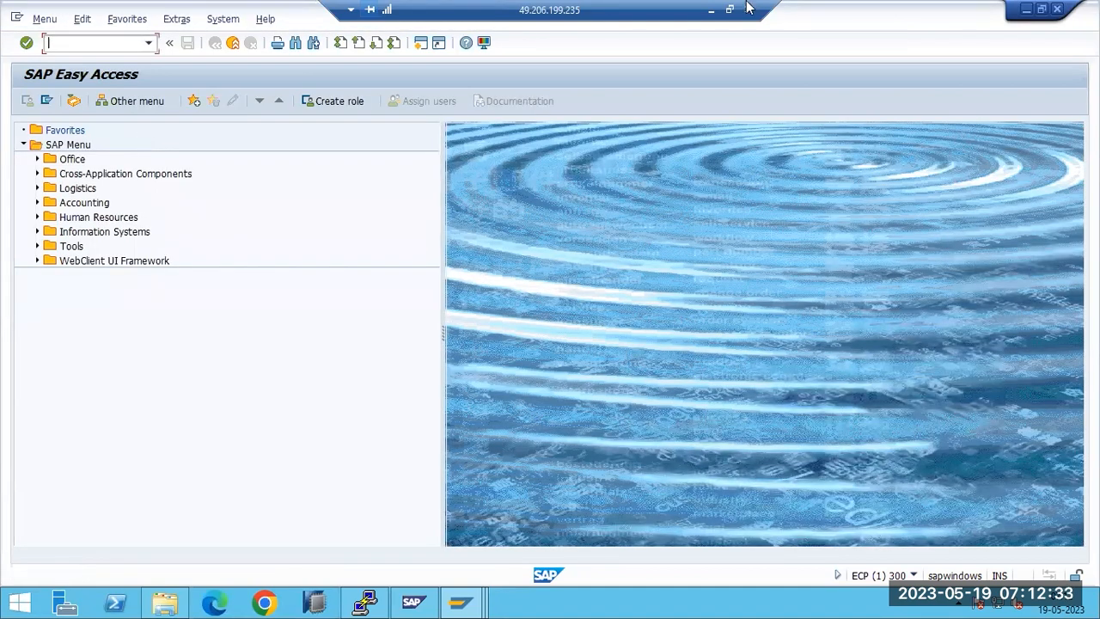
left_click(710, 10)
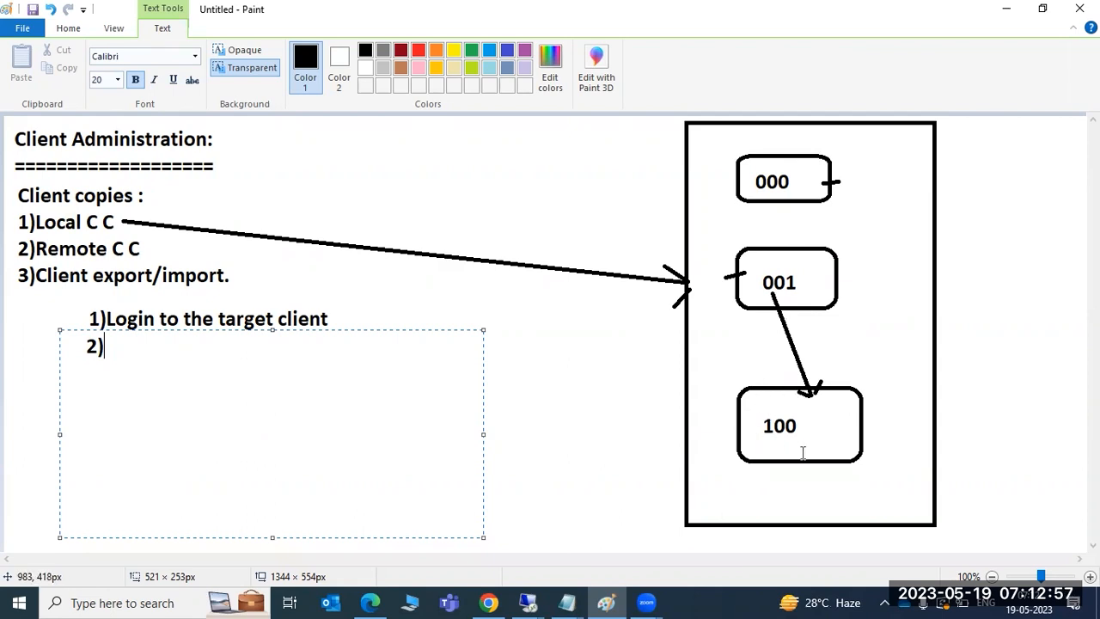
Step: Complete step 2 as 'we need to check the free space at DB level' and begin '3)' below
type("w")
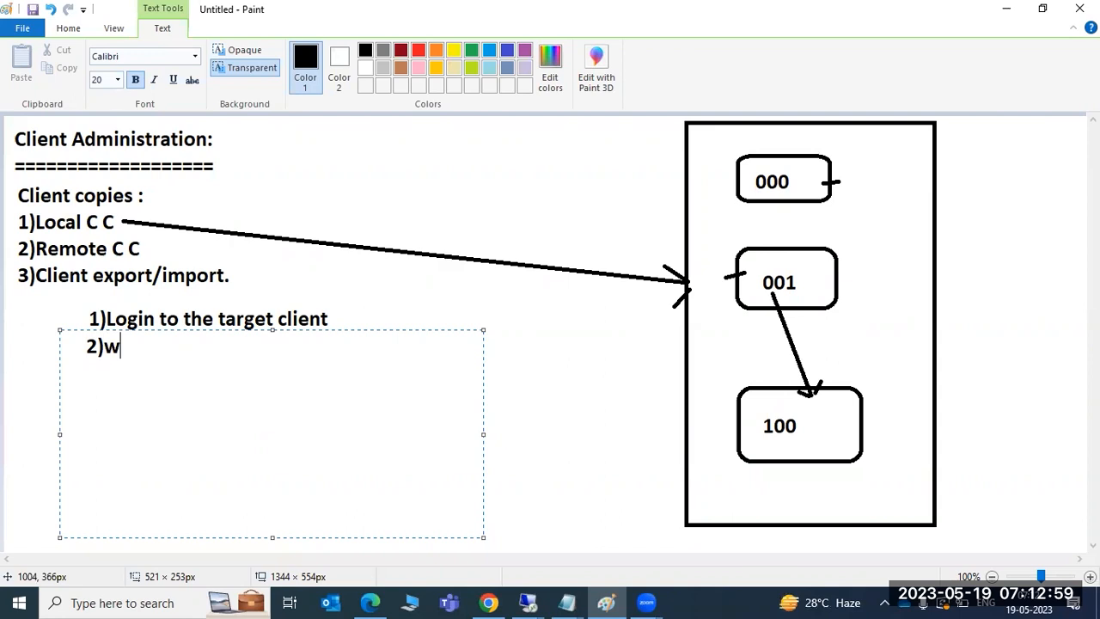
type("e need to ")
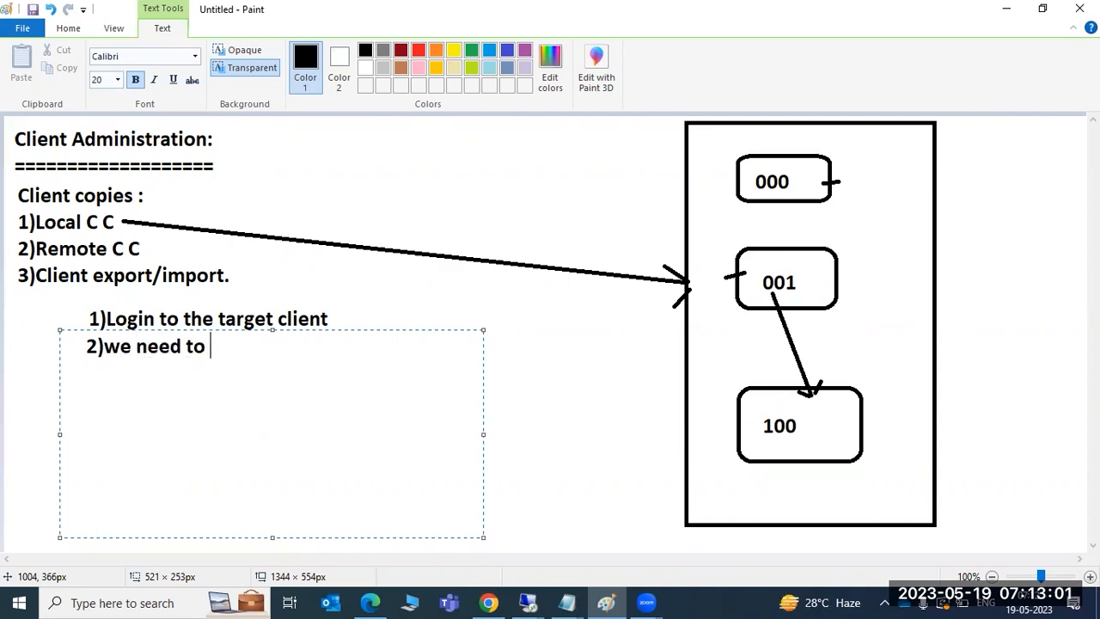
type("check the fre")
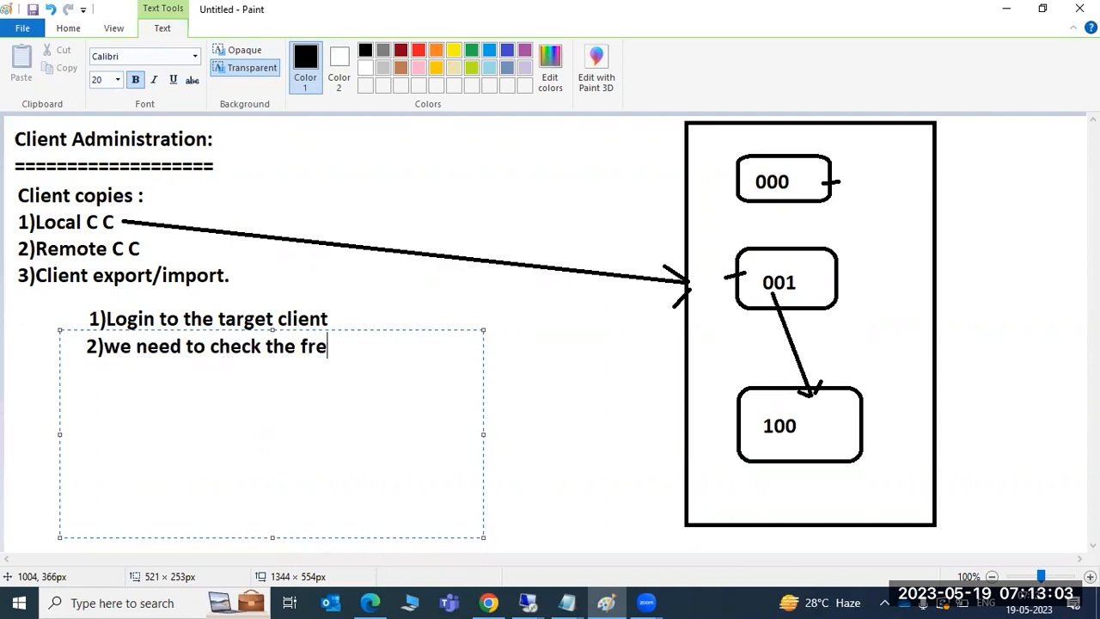
type("e space")
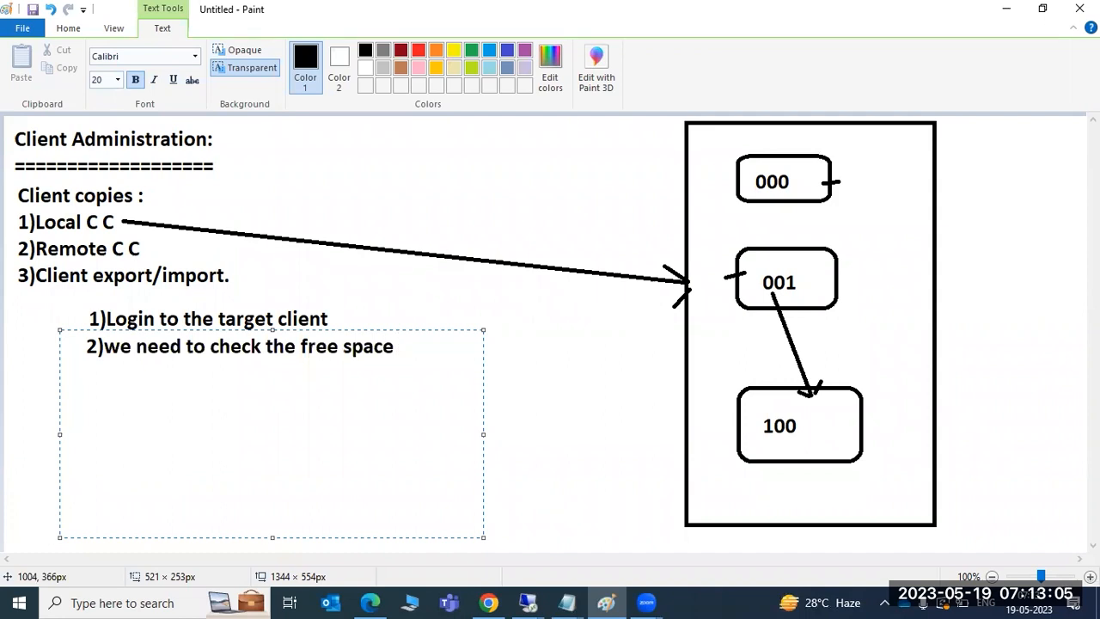
type(" at DB level")
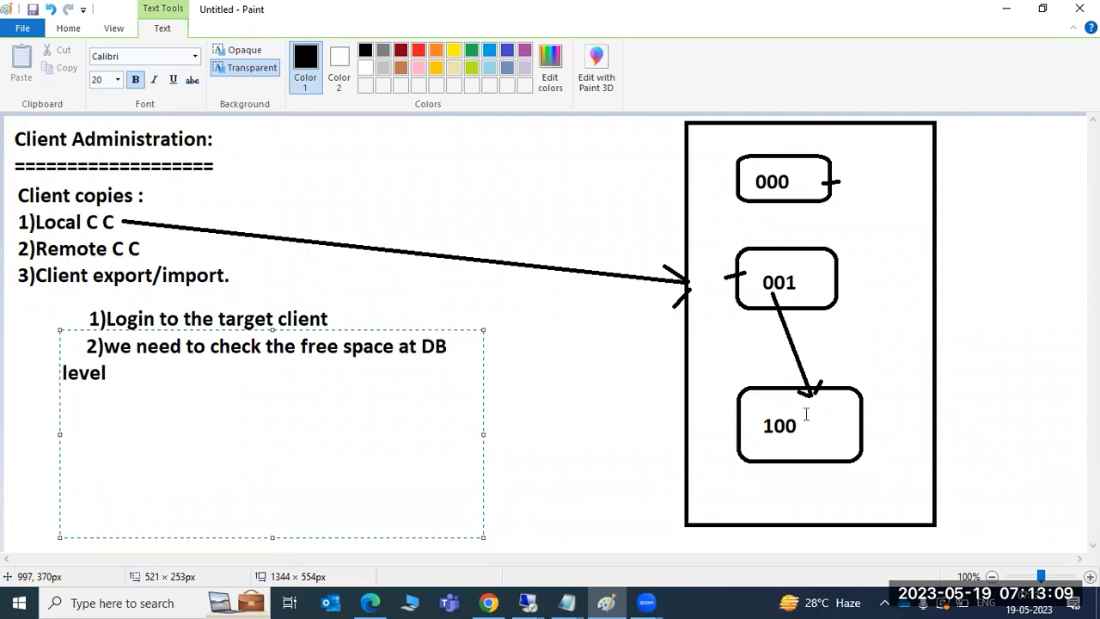
key("Return")
type("3)")
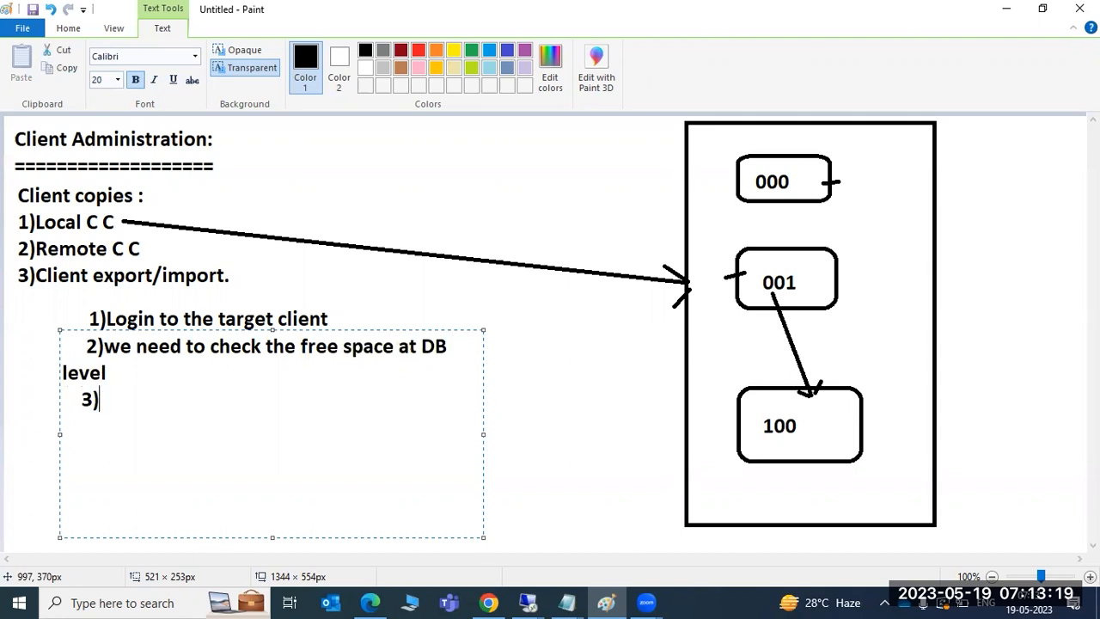
Step: Type steps 'Goto SCCL for Local C C' and '4) Select the profile and client'
type("Goto ")
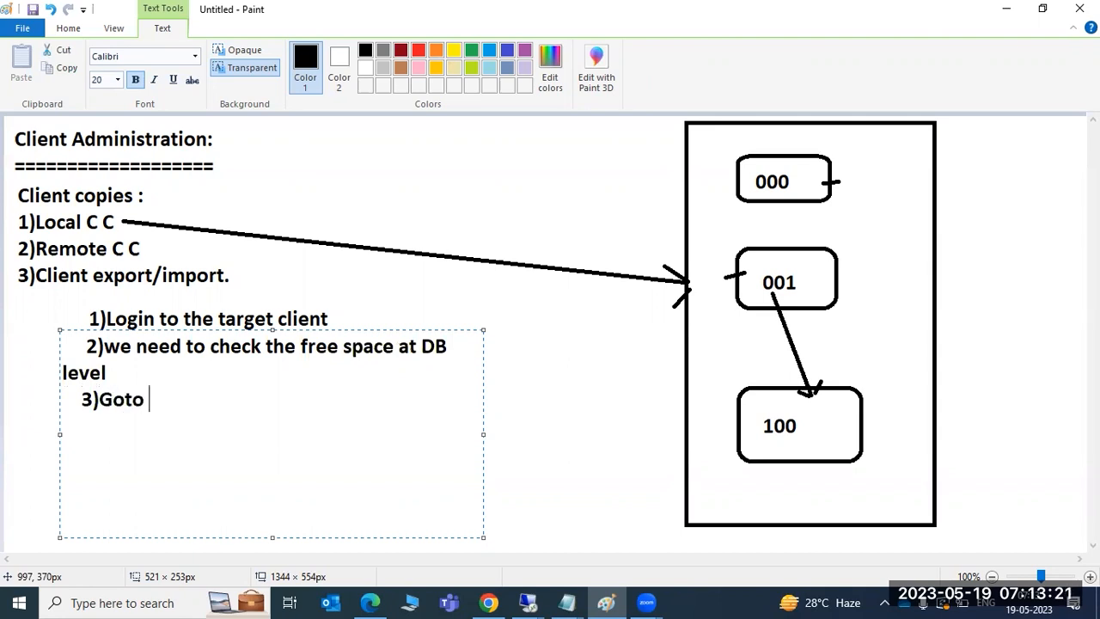
type("SCCL for ")
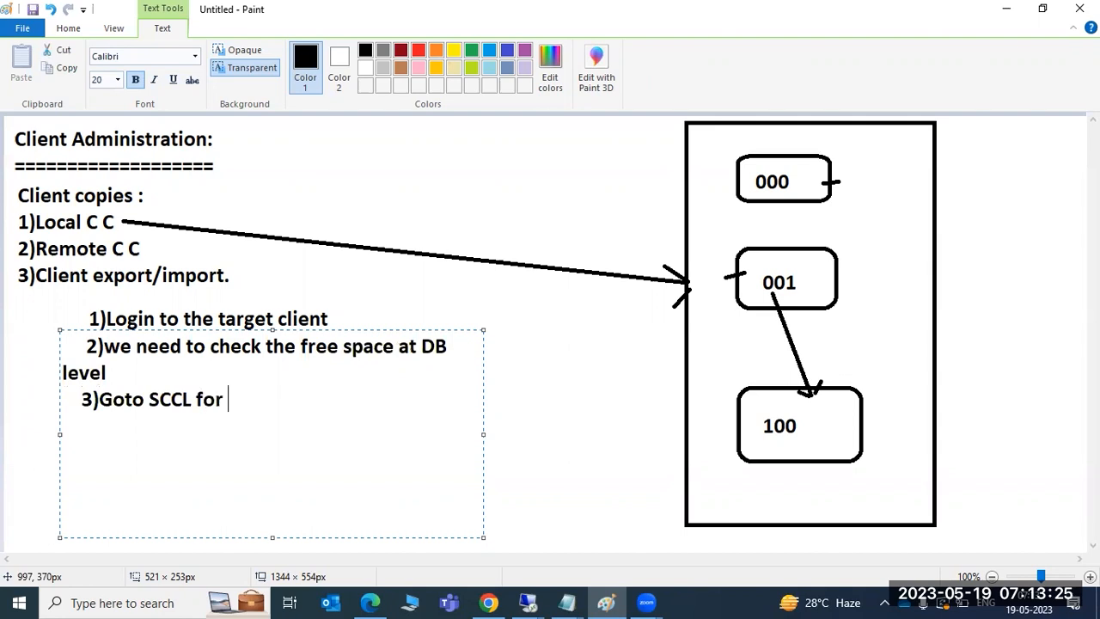
type("Local C C")
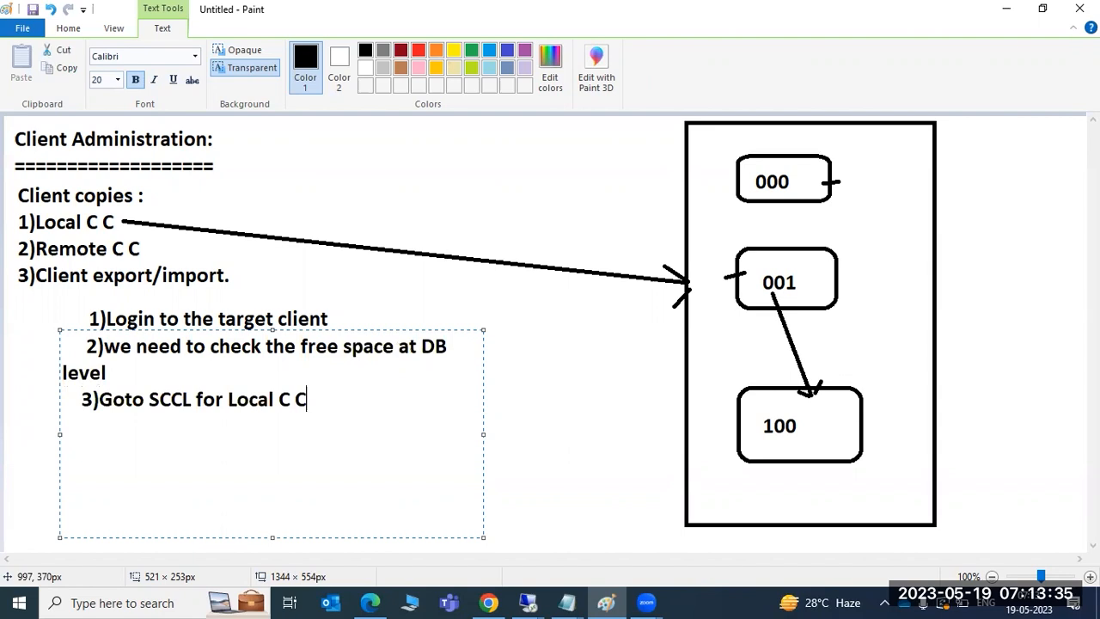
key("Return")
type("4) Select the profile and client")
key("Return")
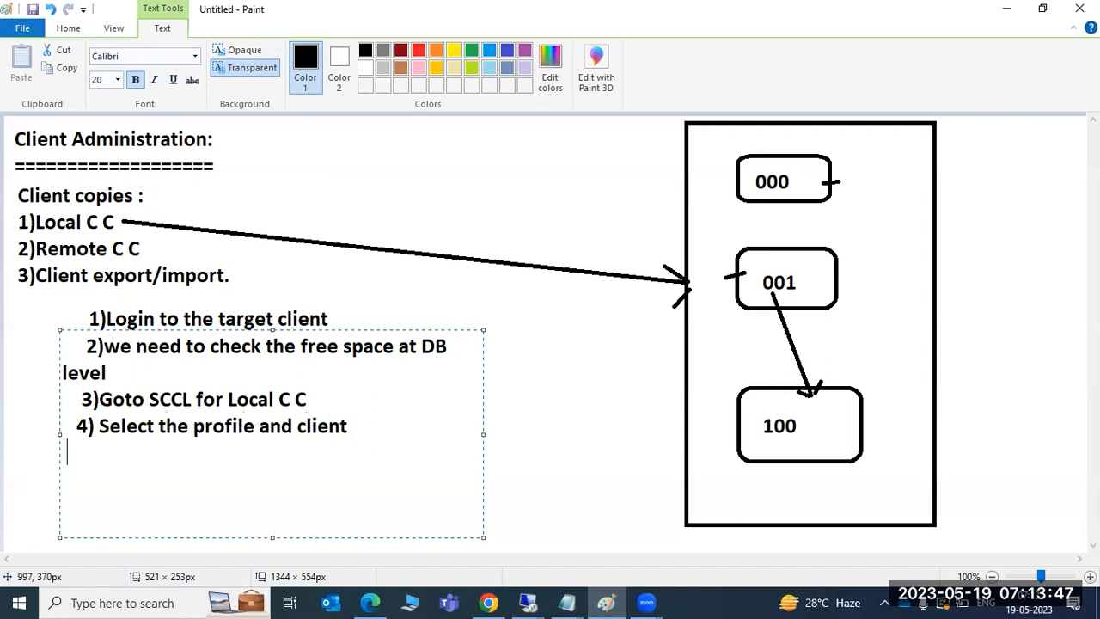
Step: Add '5)Schedule as a Batch job' and '6)check the logs in SCC3', then switch to the SAP session
type("5)sc")
key("BackSpace")
key("BackSpace")
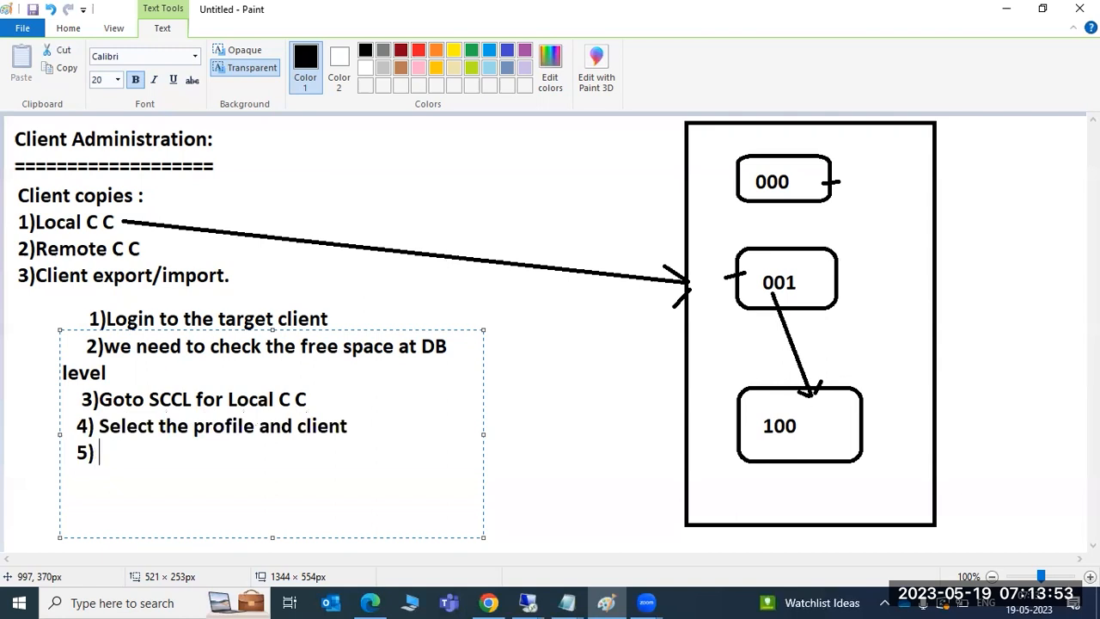
type("Schedule as a d")
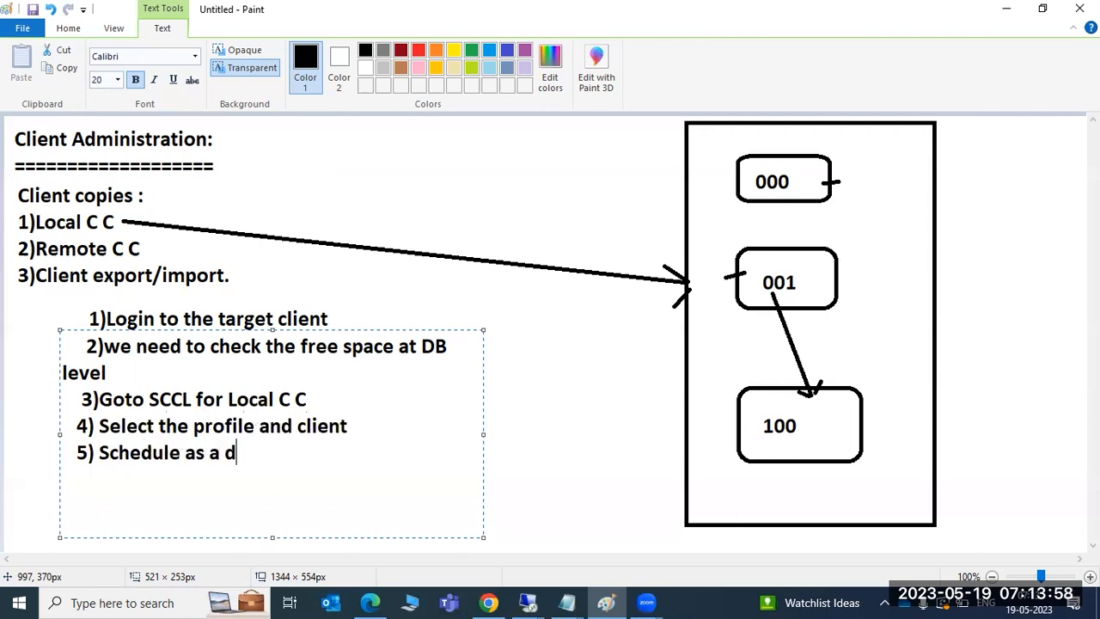
key("BackSpace")
type("Batch job")
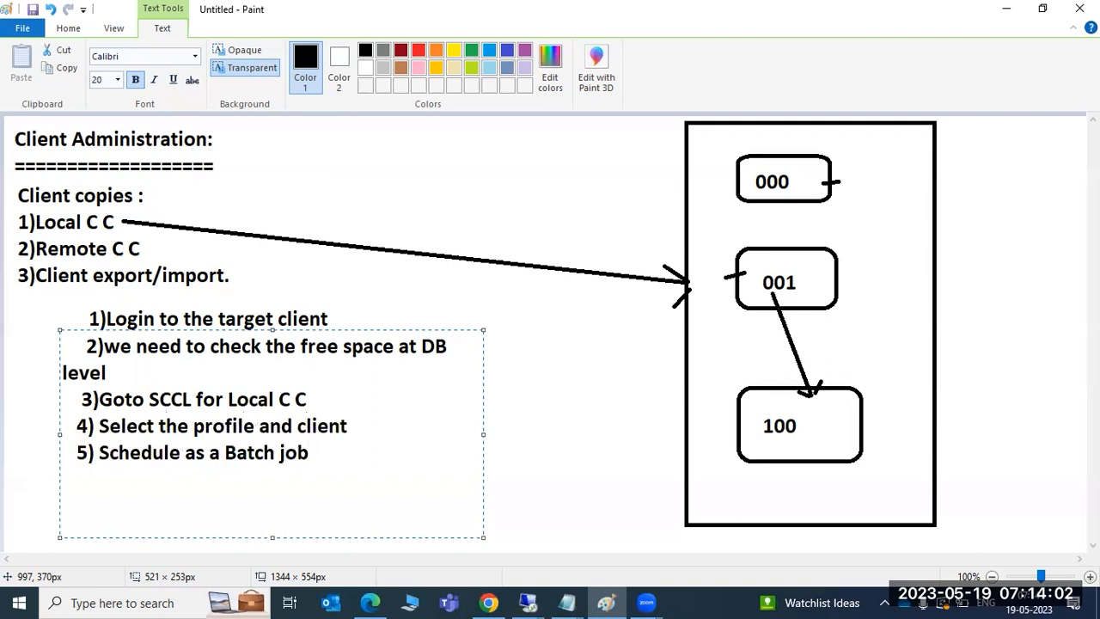
key("Return")
type("6)check ")
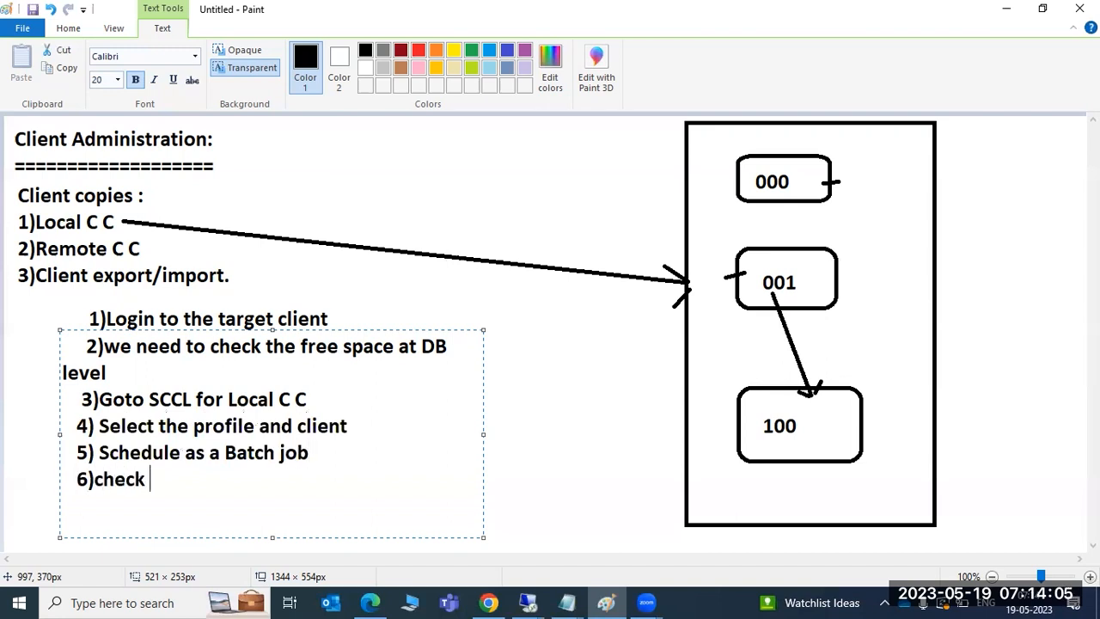
type("the logs in SCC3")
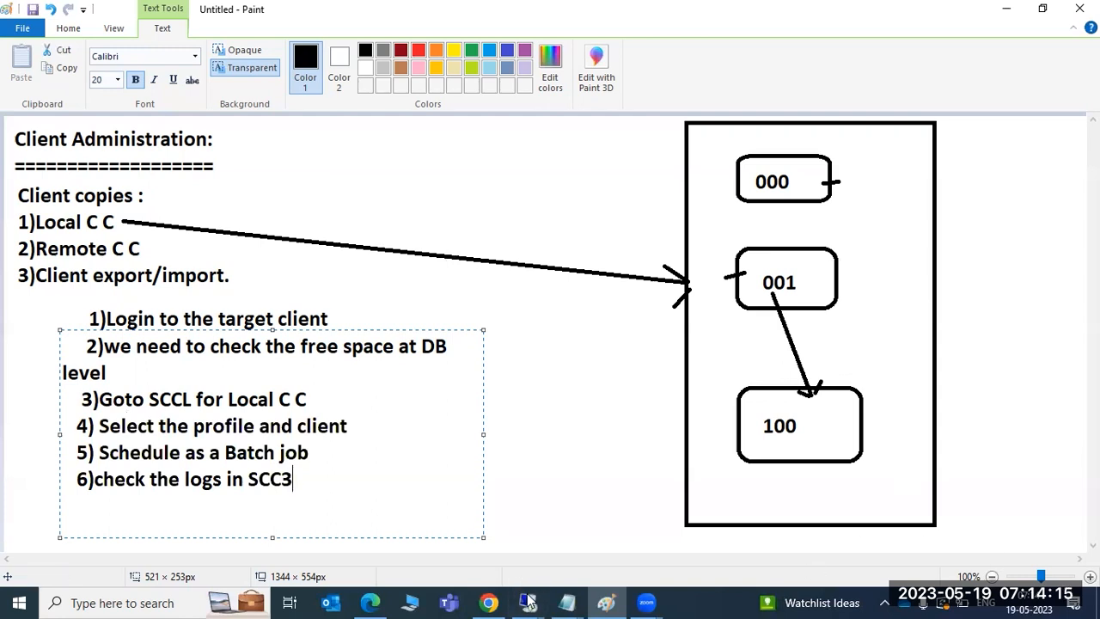
mouse_move(528, 603)
left_click(580, 551)
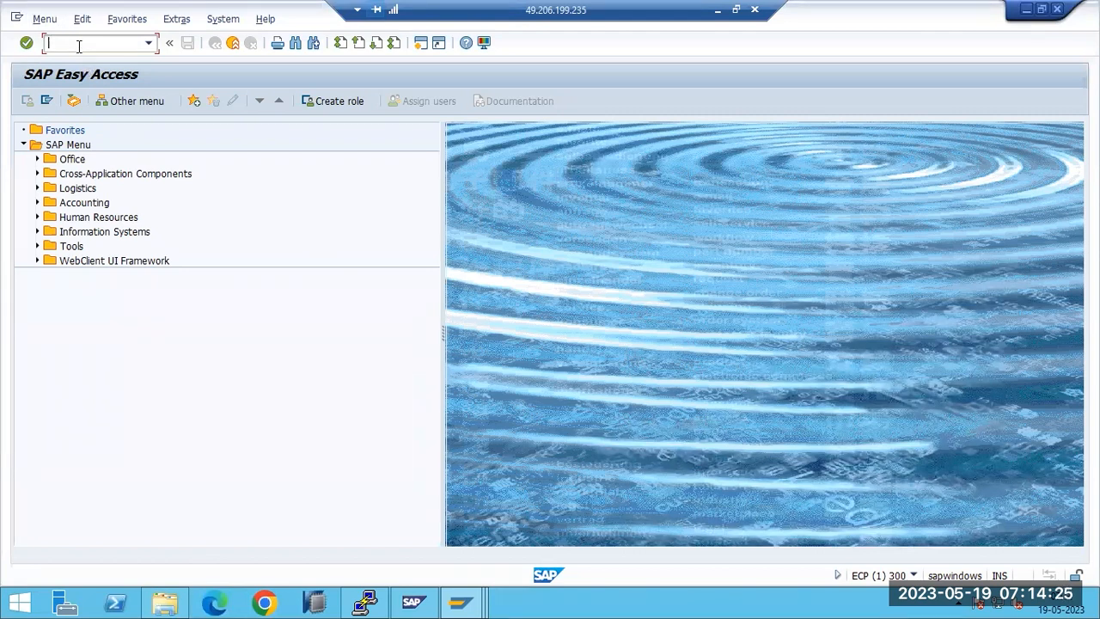
Step: Run SCCL to open Local Client Copy, view the Selected Profile choices, then return to Paint
type("sccl")
key("Return")
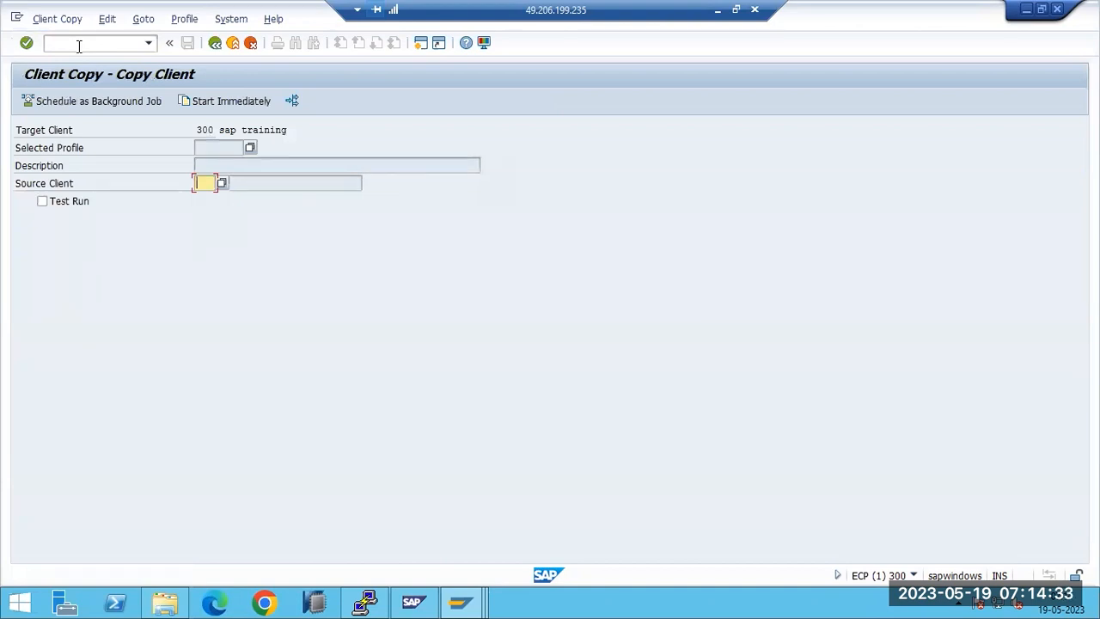
left_click(249, 149)
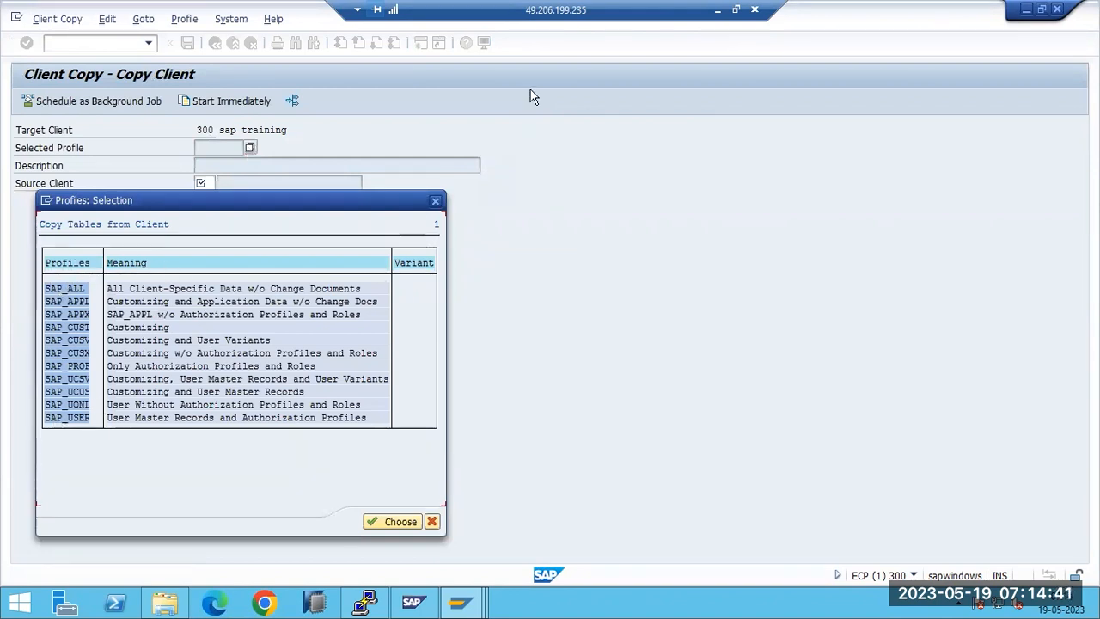
left_click(718, 10)
left_click(519, 338)
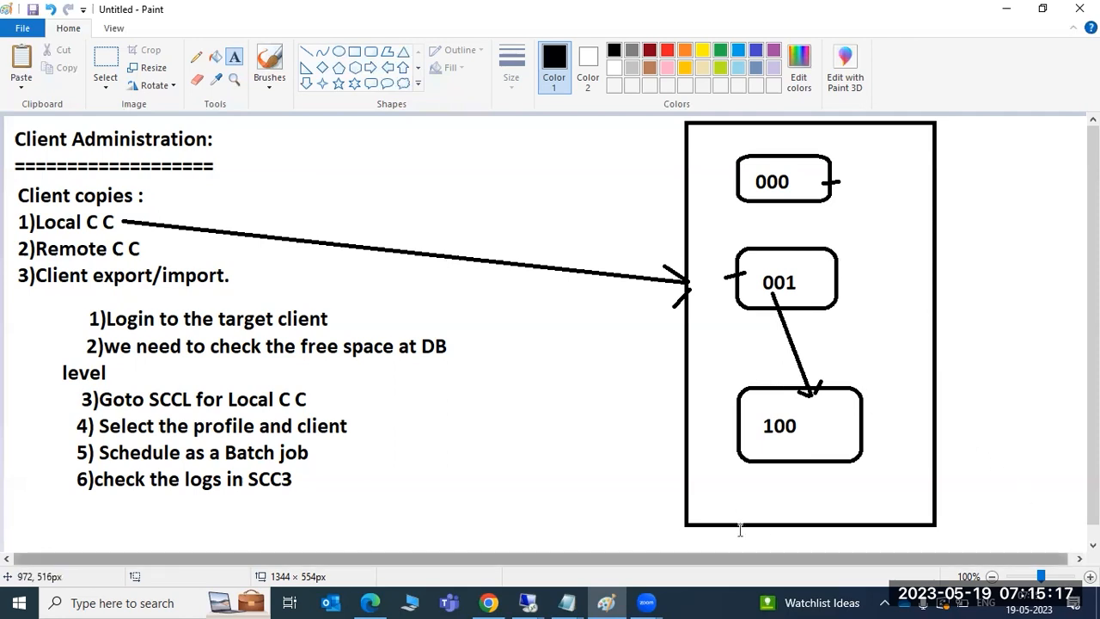
Step: Back in Local Client Copy, pick SAP_USER as the copy profile, briefly trying SAP_CUSX before reselecting SAP_USER
left_click(533, 601)
left_click(577, 515)
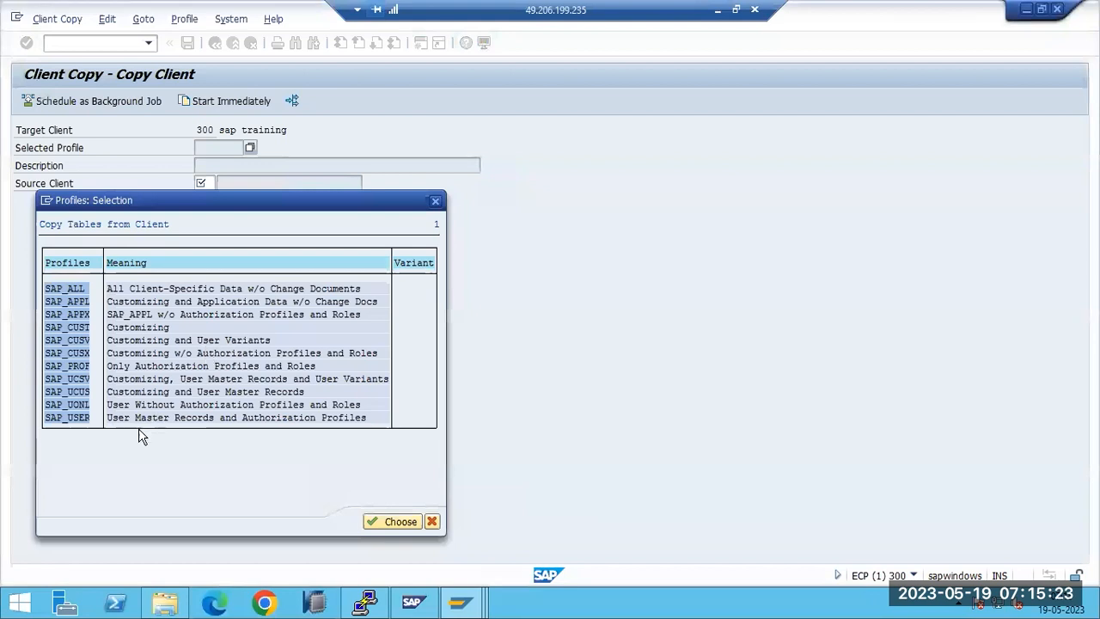
double_click(72, 419)
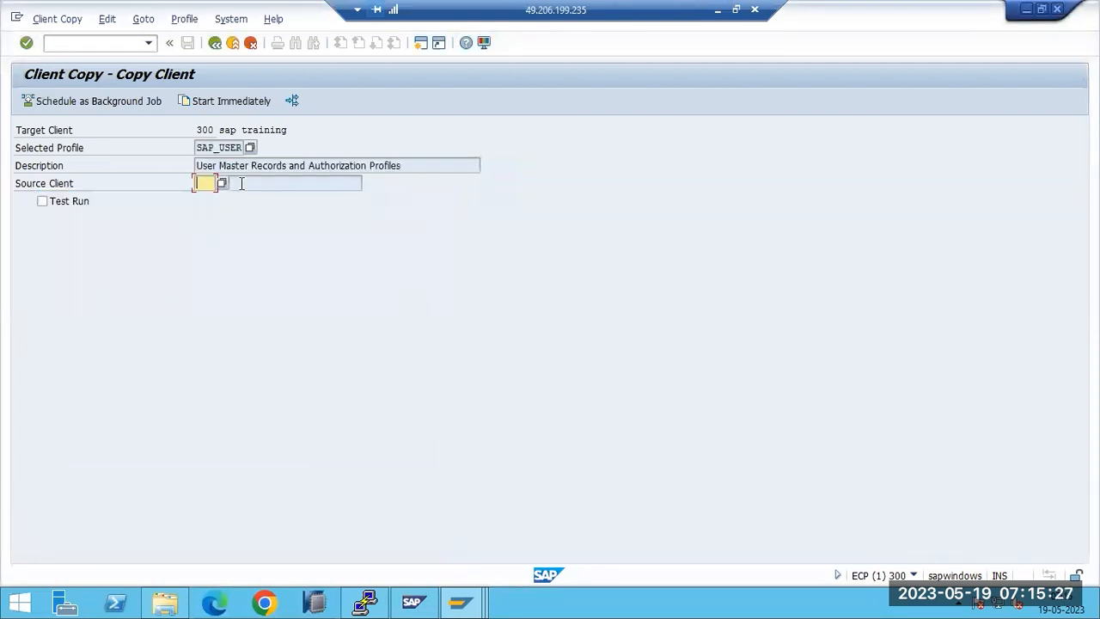
left_click(249, 151)
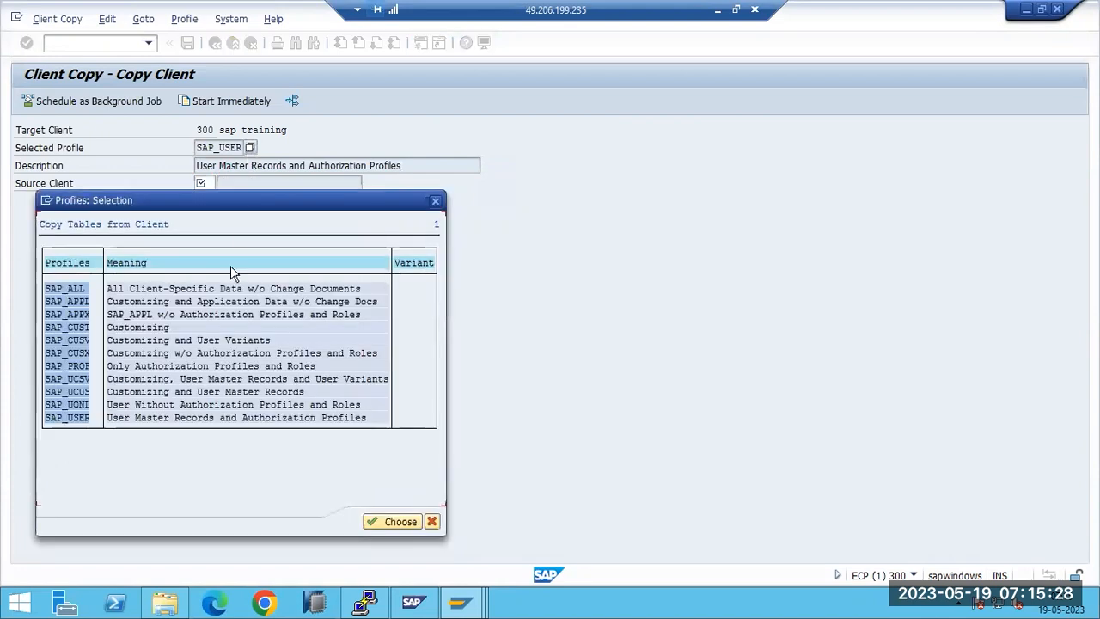
double_click(70, 354)
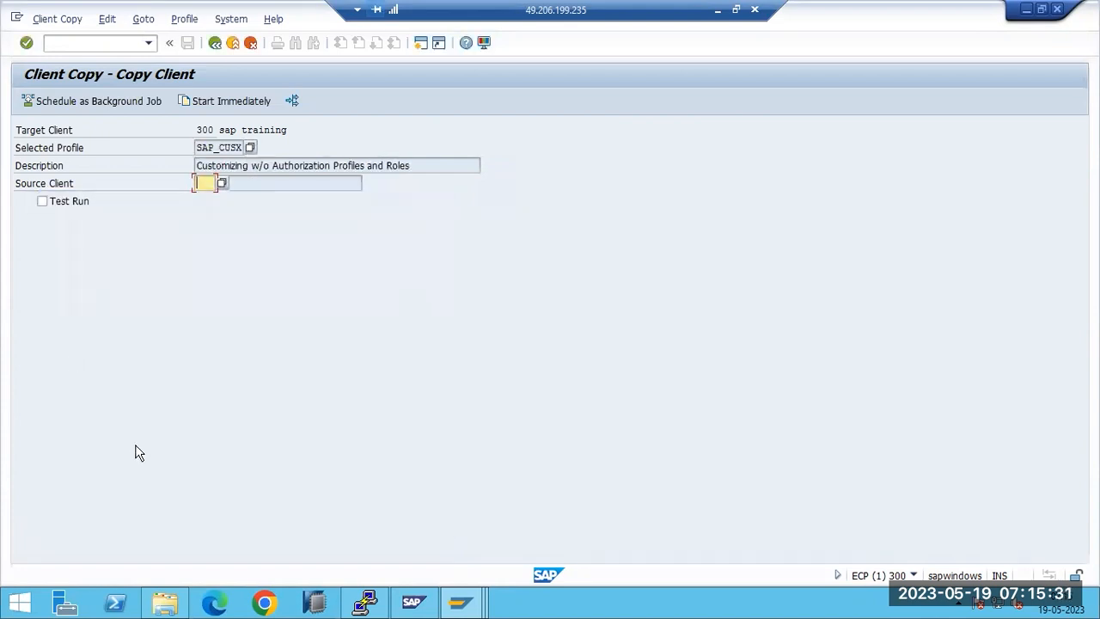
left_click_drag(233, 166, 391, 188)
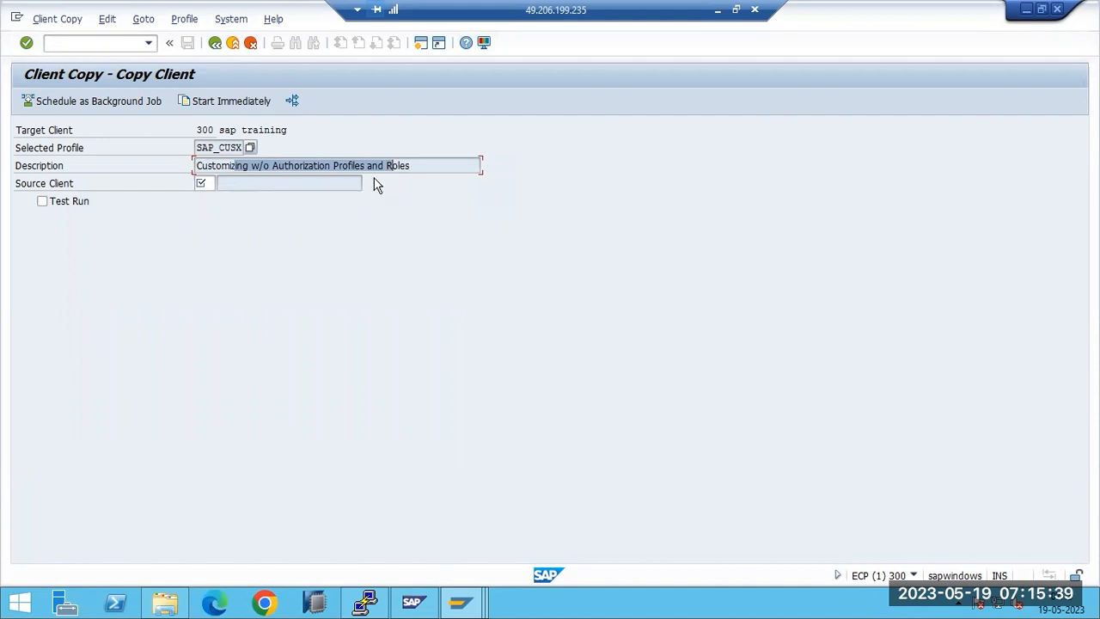
left_click(249, 148)
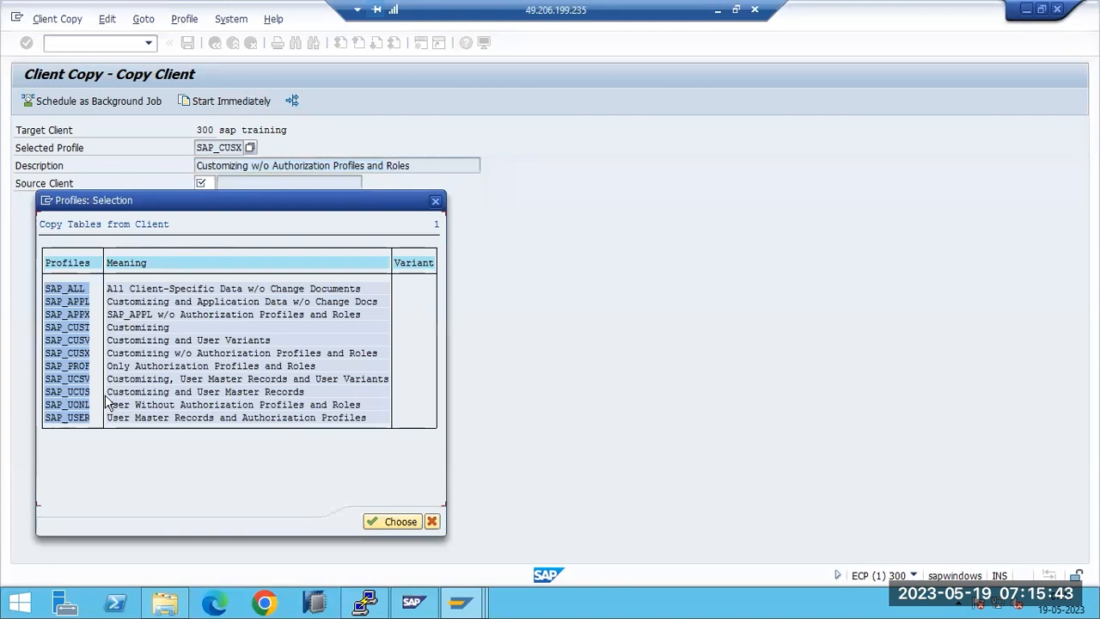
left_click(74, 419)
double_click(68, 420)
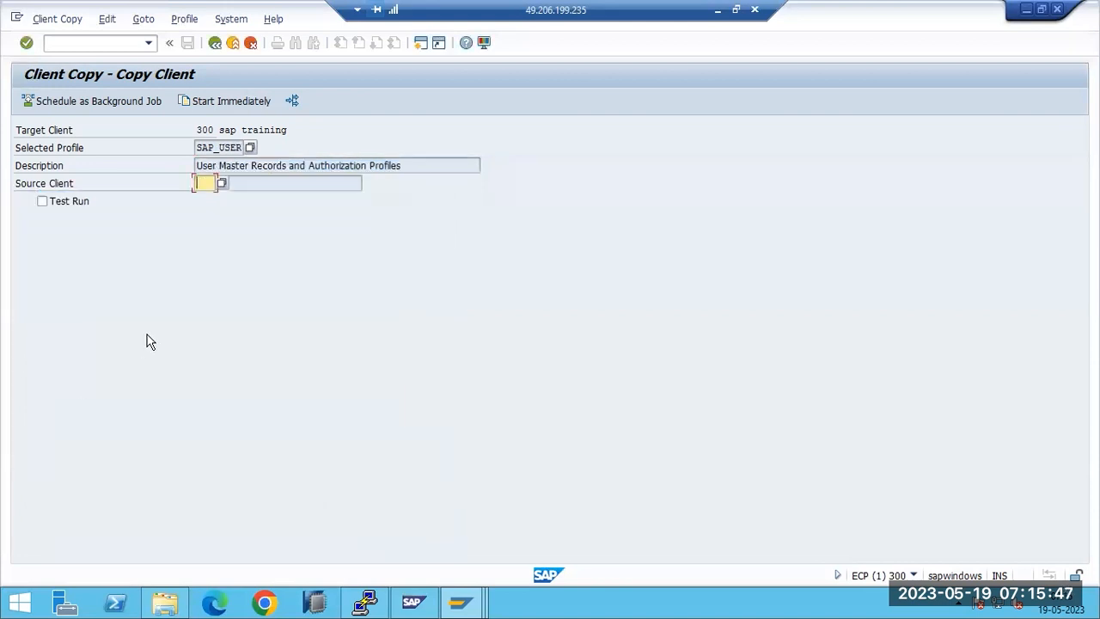
left_click_drag(209, 150, 234, 151)
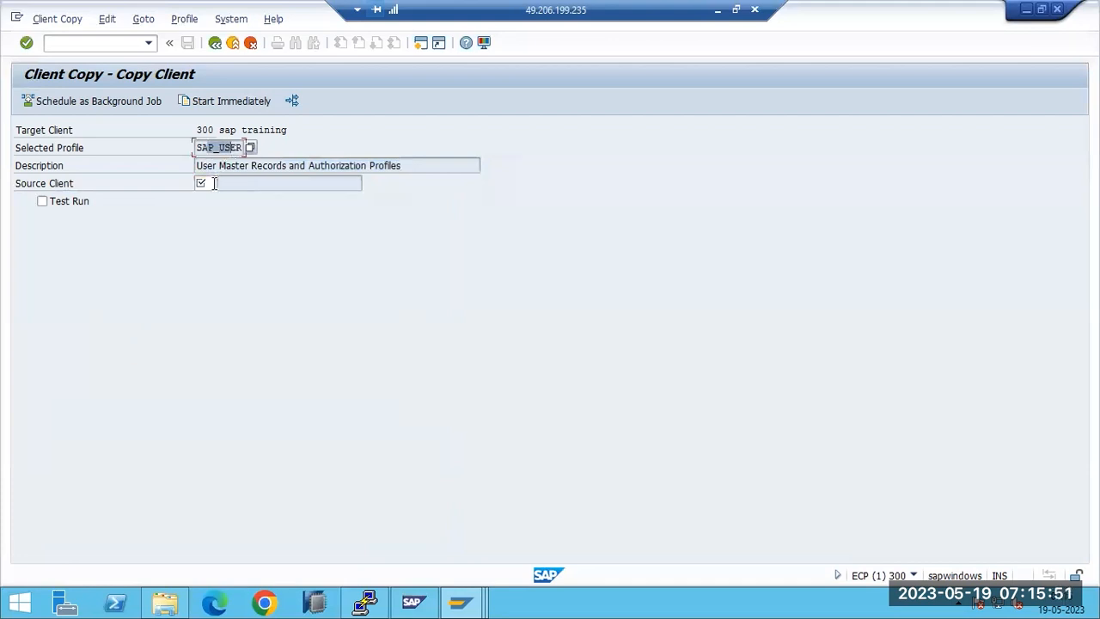
Step: Choose 001 as the source client, then review target client 300 and the SAP_USER profile
left_click(214, 183)
left_click(221, 184)
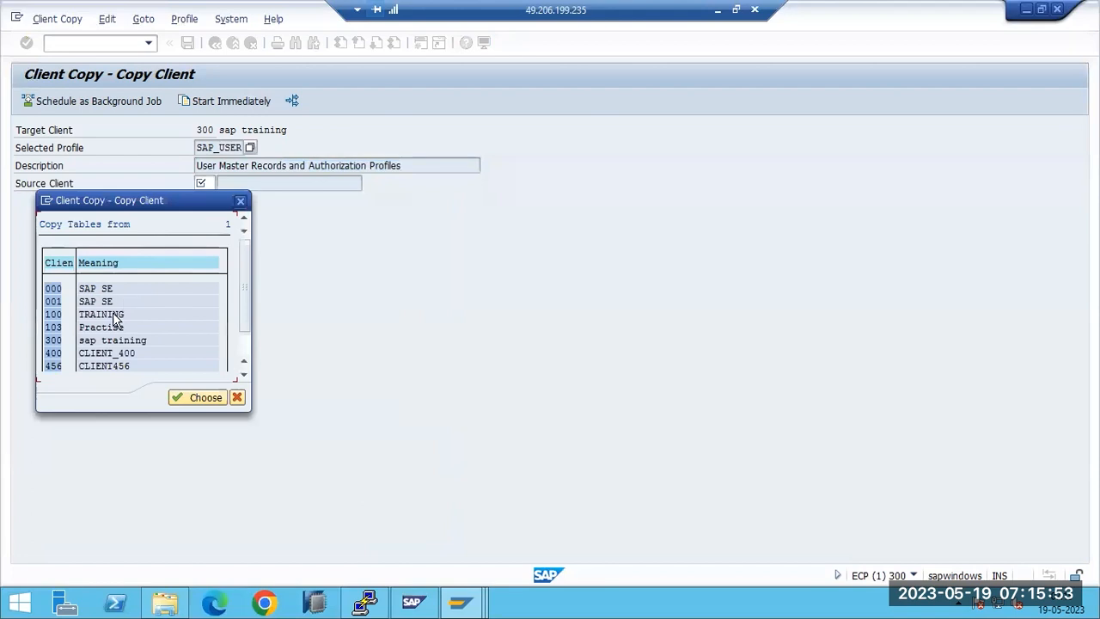
scroll(84, 330, "down", 1)
scroll(83, 330, "up", 1)
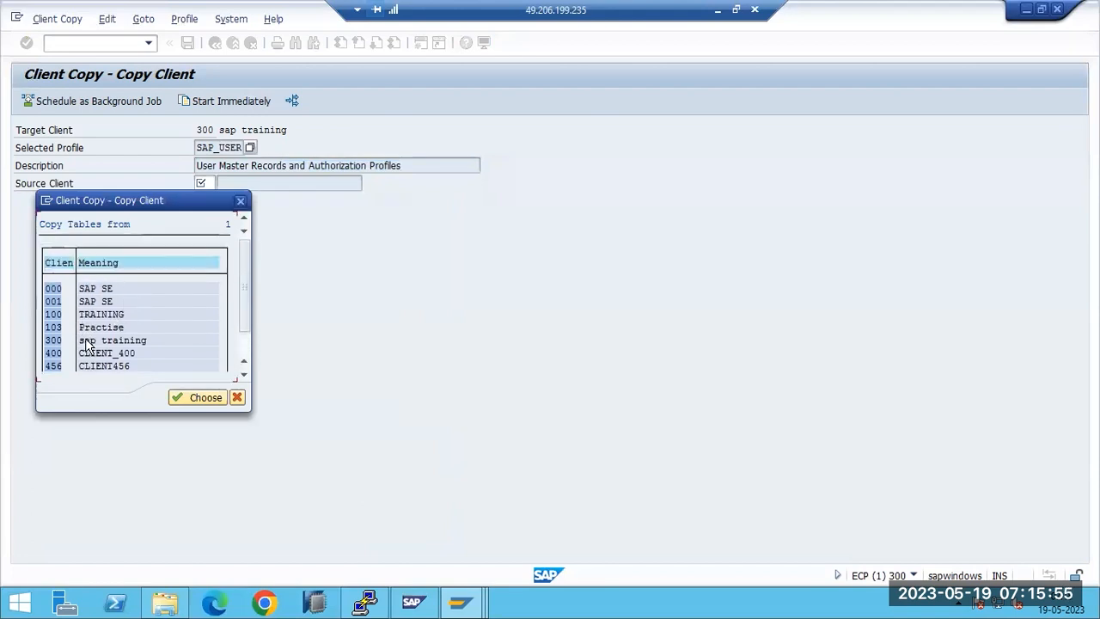
double_click(53, 302)
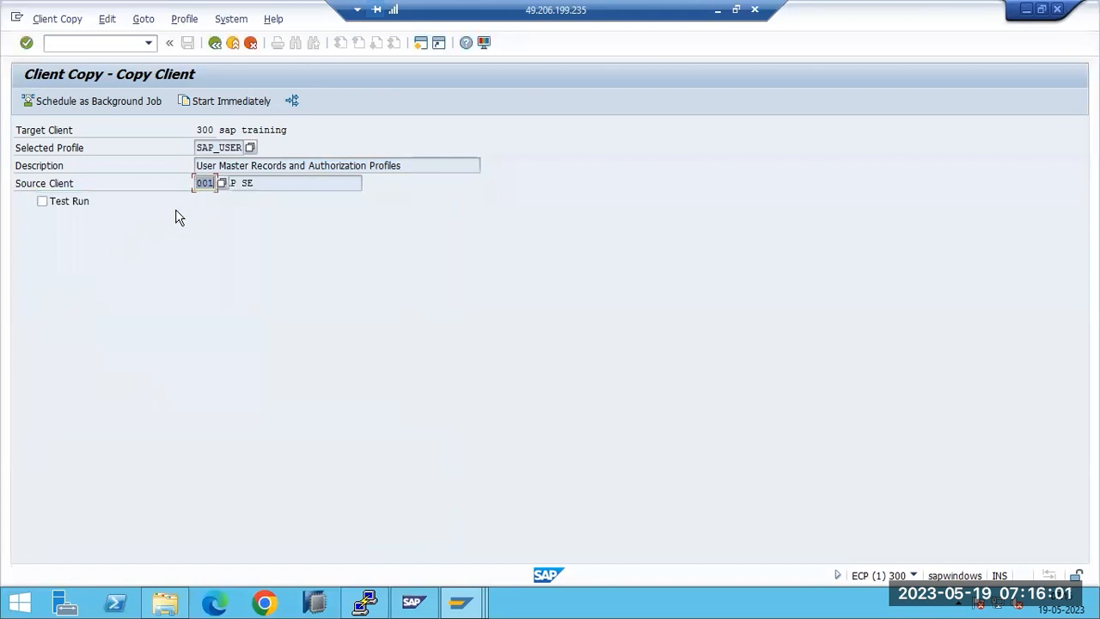
left_click(202, 183)
left_click_drag(200, 129, 216, 129)
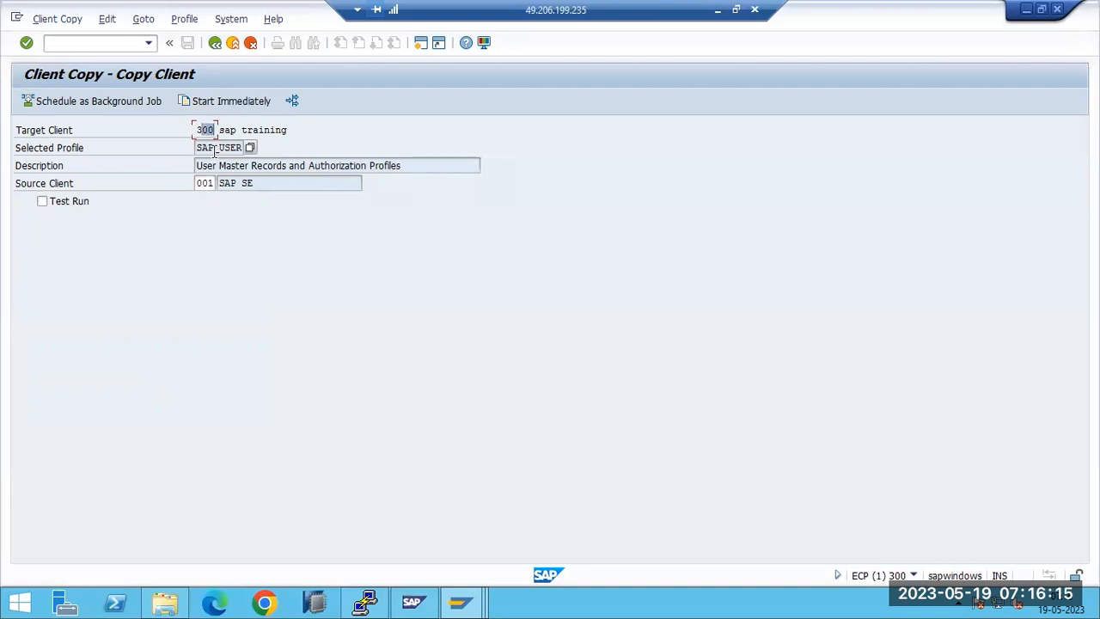
left_click_drag(201, 148, 418, 167)
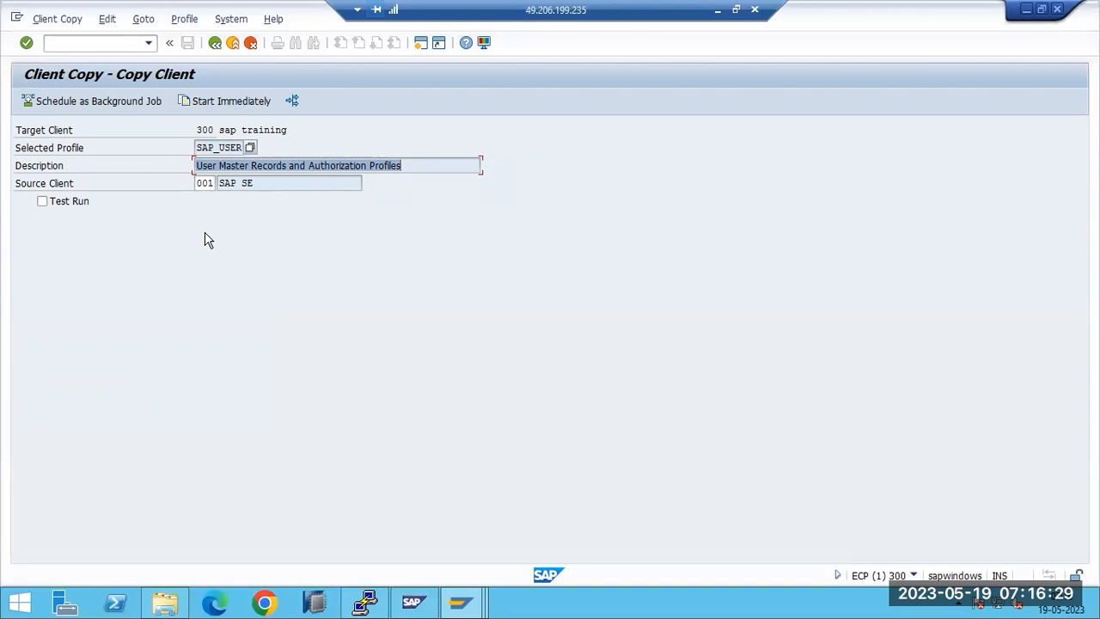
Step: Schedule the copy as an immediate background job and confirm the verification and SCC3 information messages
left_click(92, 103)
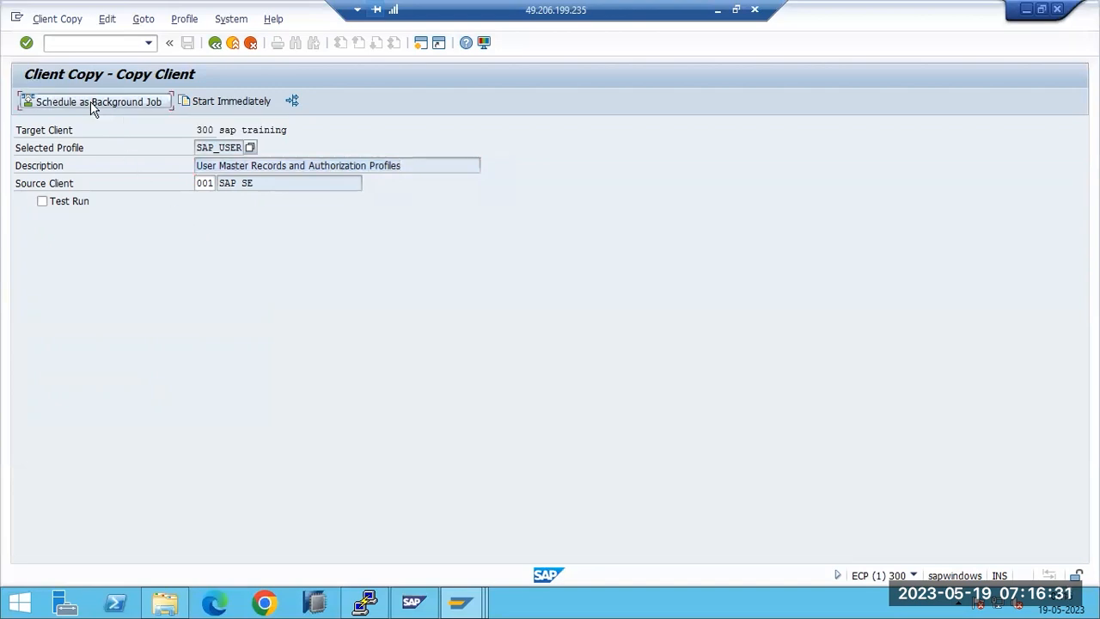
left_click(72, 232)
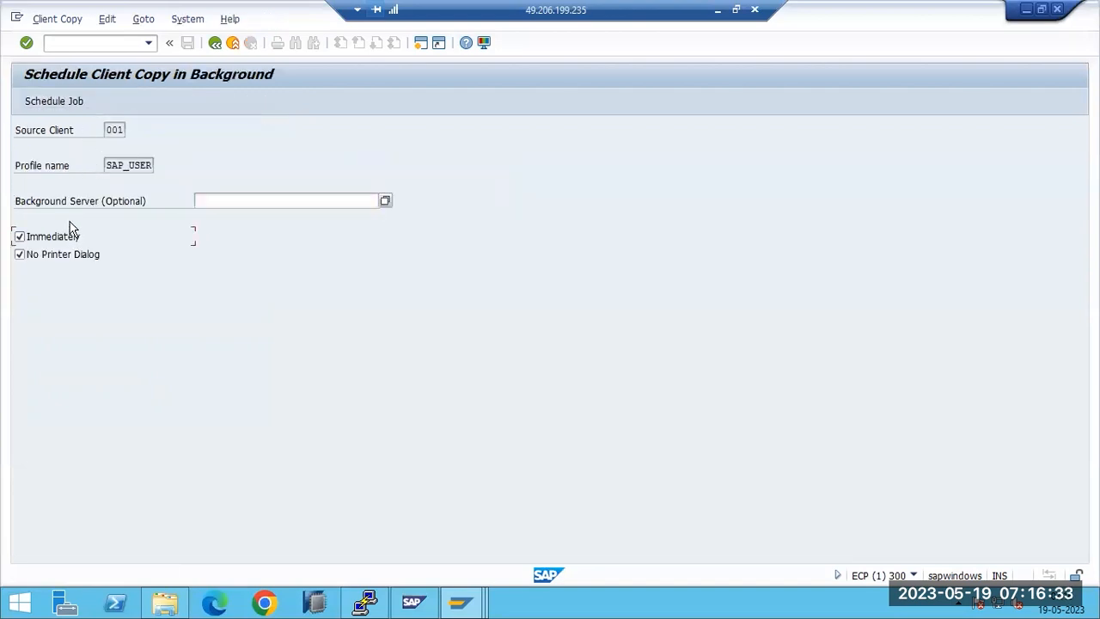
left_click(49, 99)
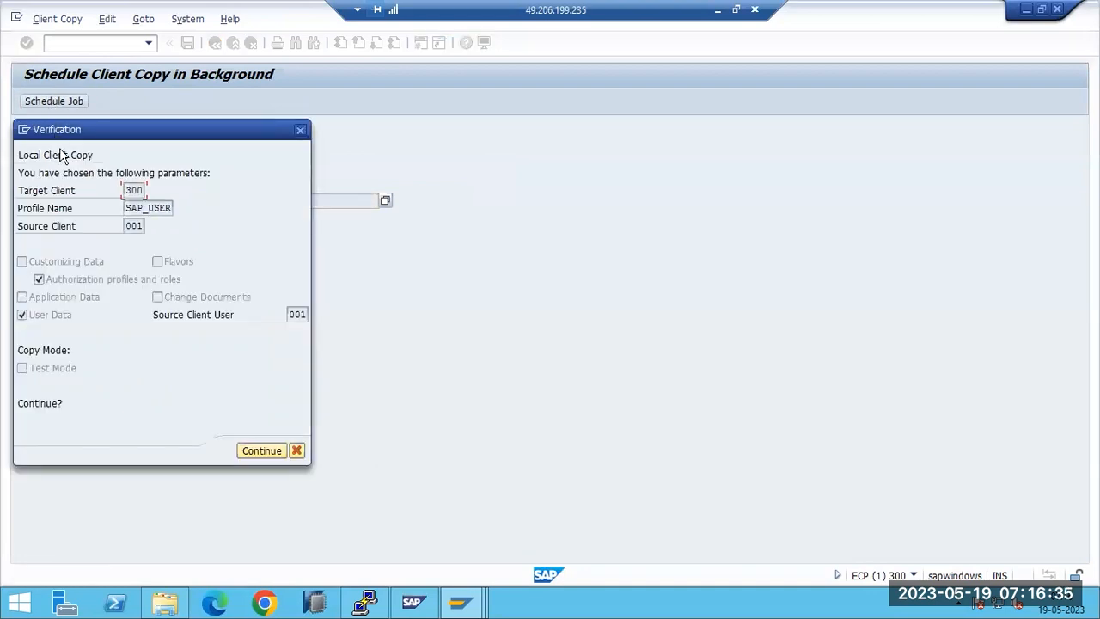
left_click(256, 450)
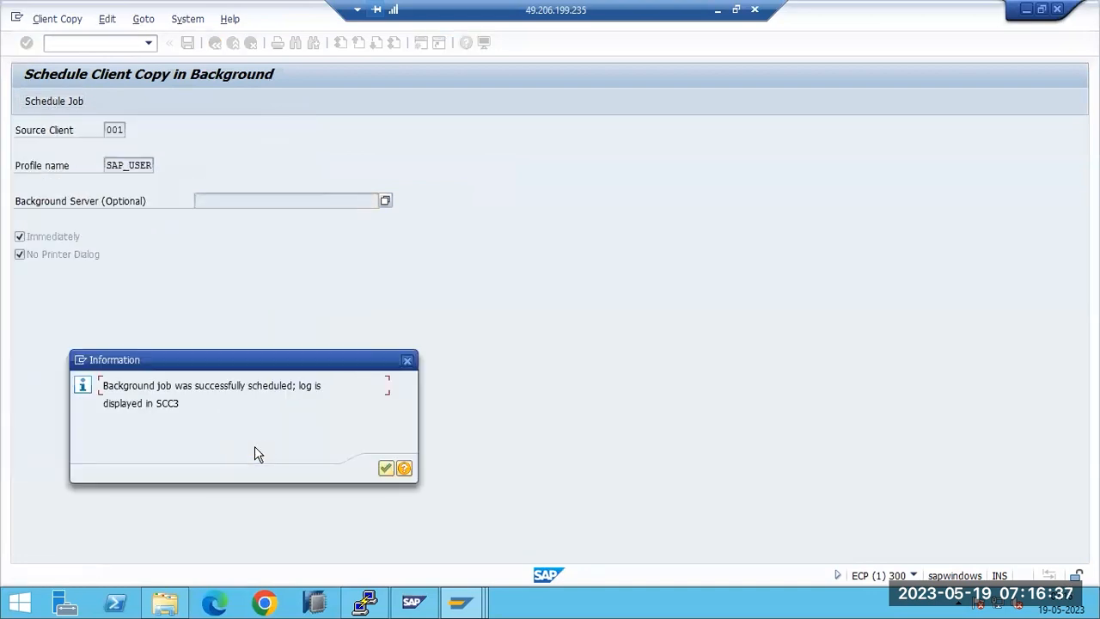
left_click_drag(148, 386, 323, 391)
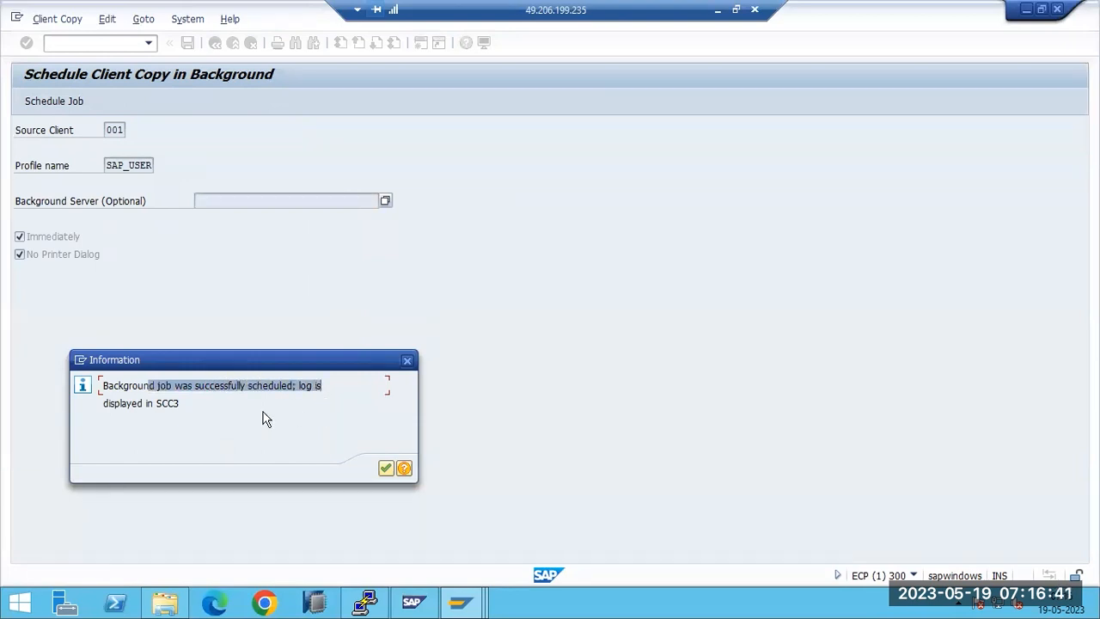
left_click_drag(152, 404, 197, 408)
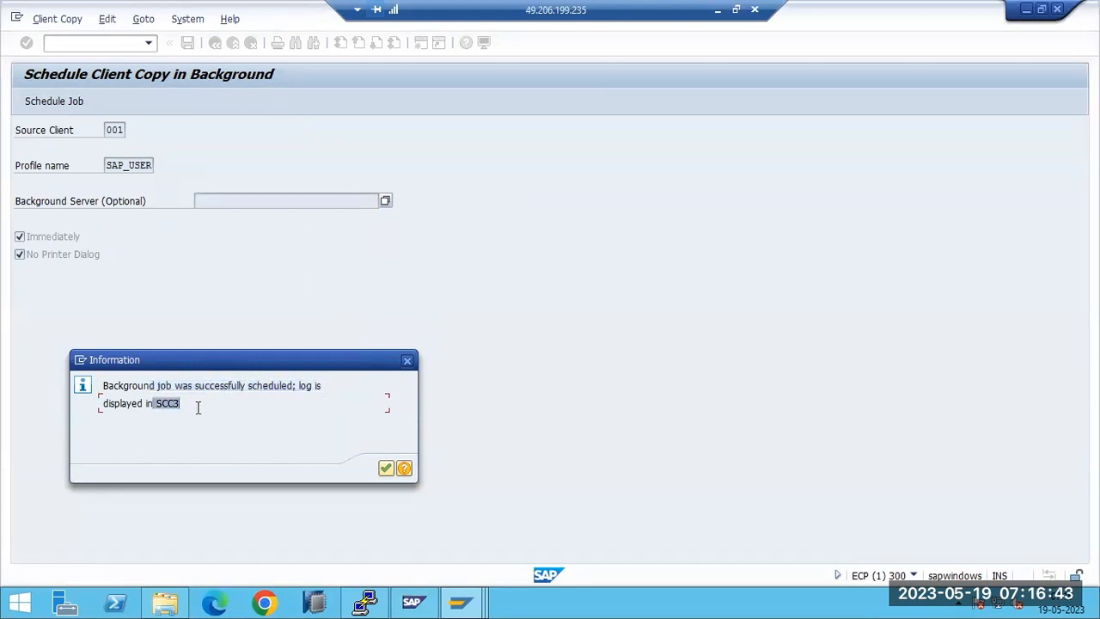
left_click(385, 469)
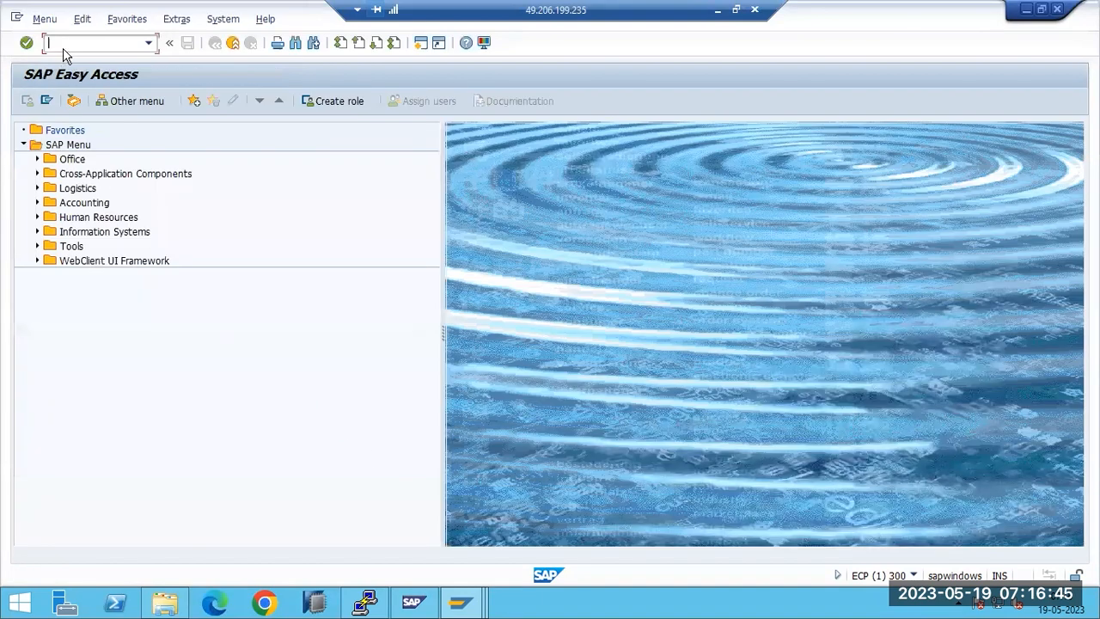
Step: Open the client copy log with SCC3 and show the copy run's details
type("scc3")
key("Return")
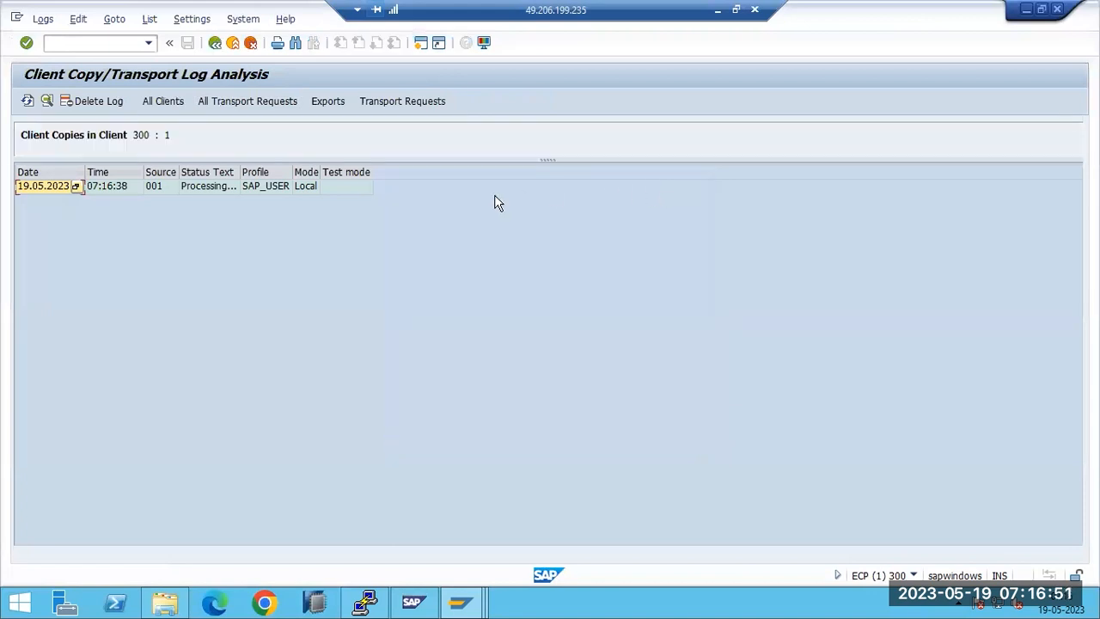
double_click(199, 187)
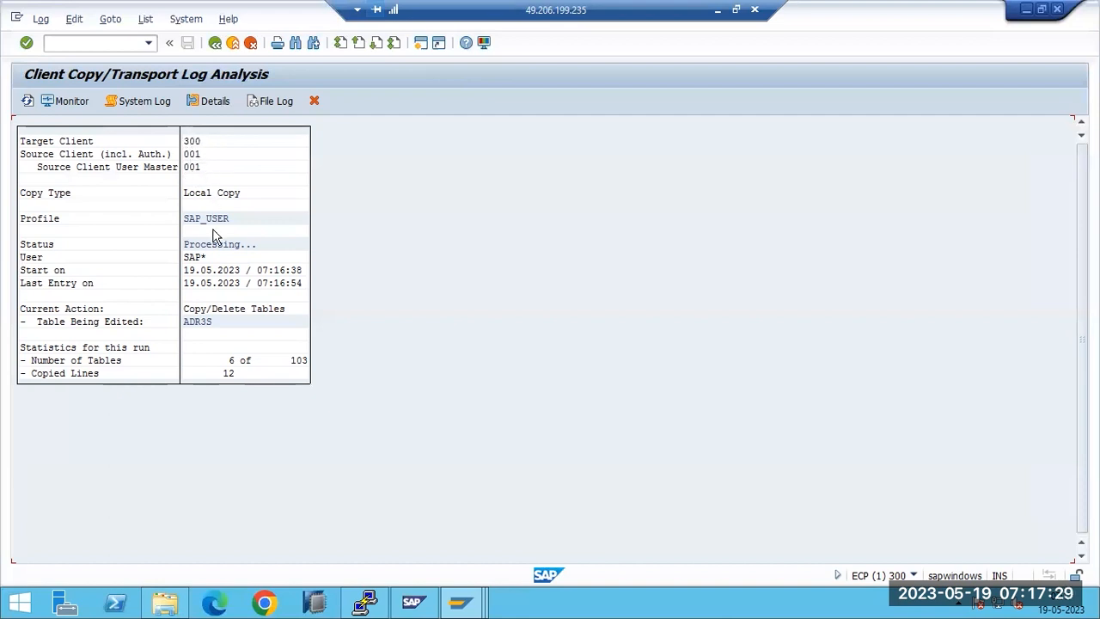
Step: Refresh the log repeatedly to track progress, noting 26 of 103 tables copied into client 300
left_click(28, 103)
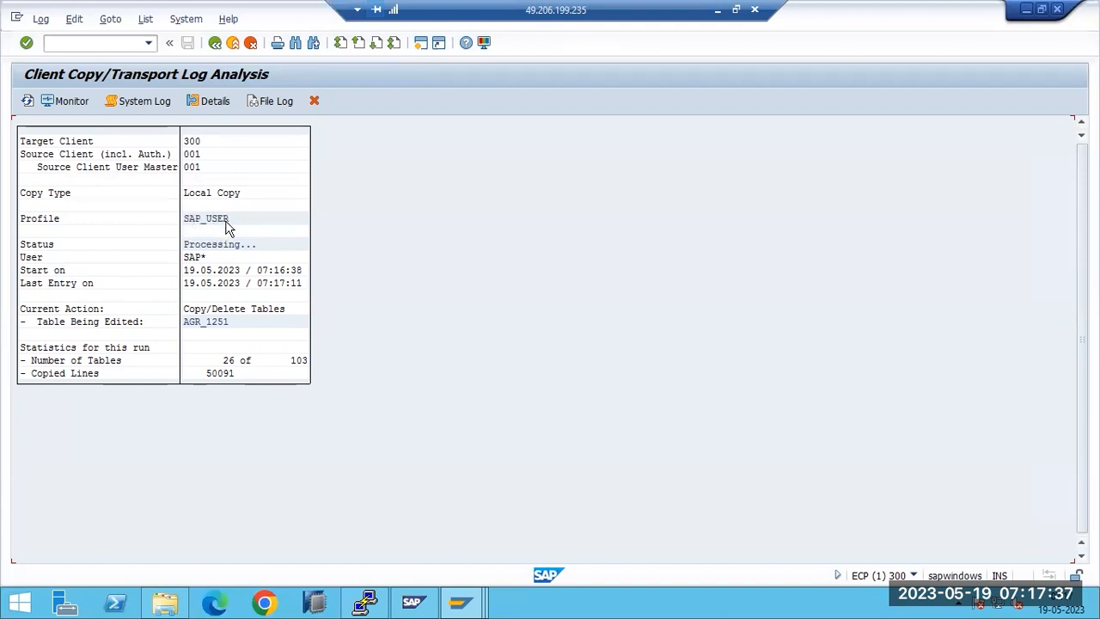
left_click(298, 362)
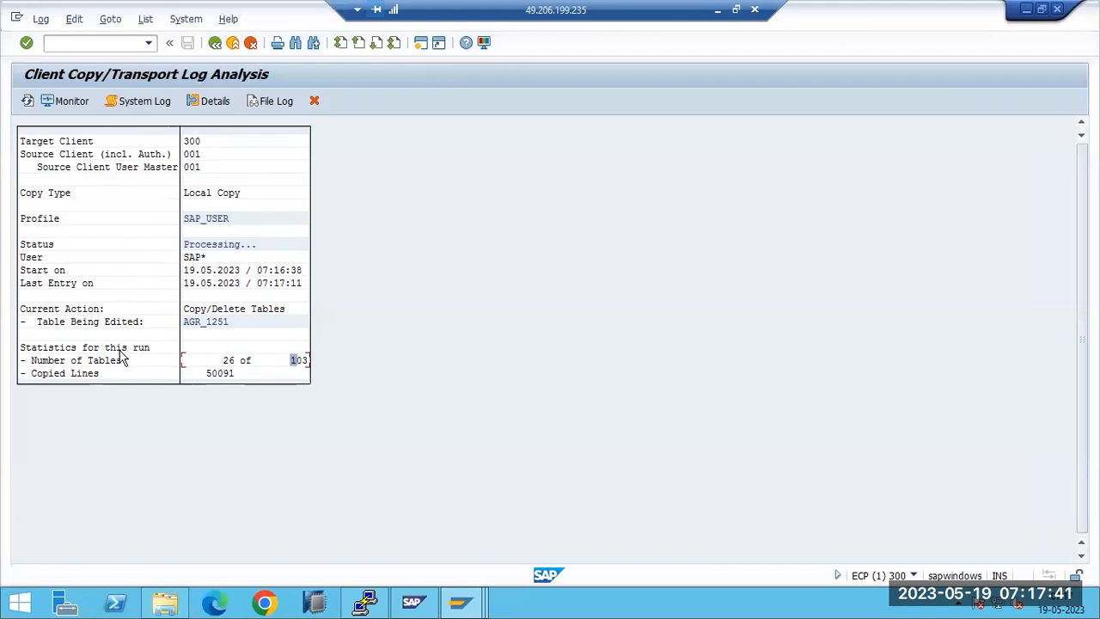
left_click(228, 362)
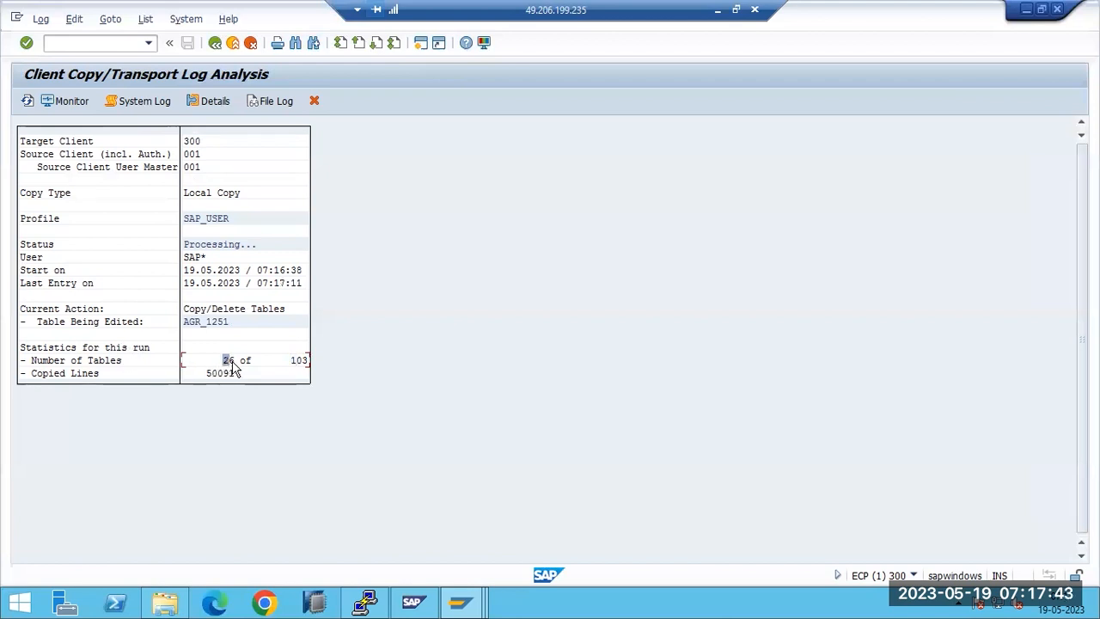
left_click(27, 101)
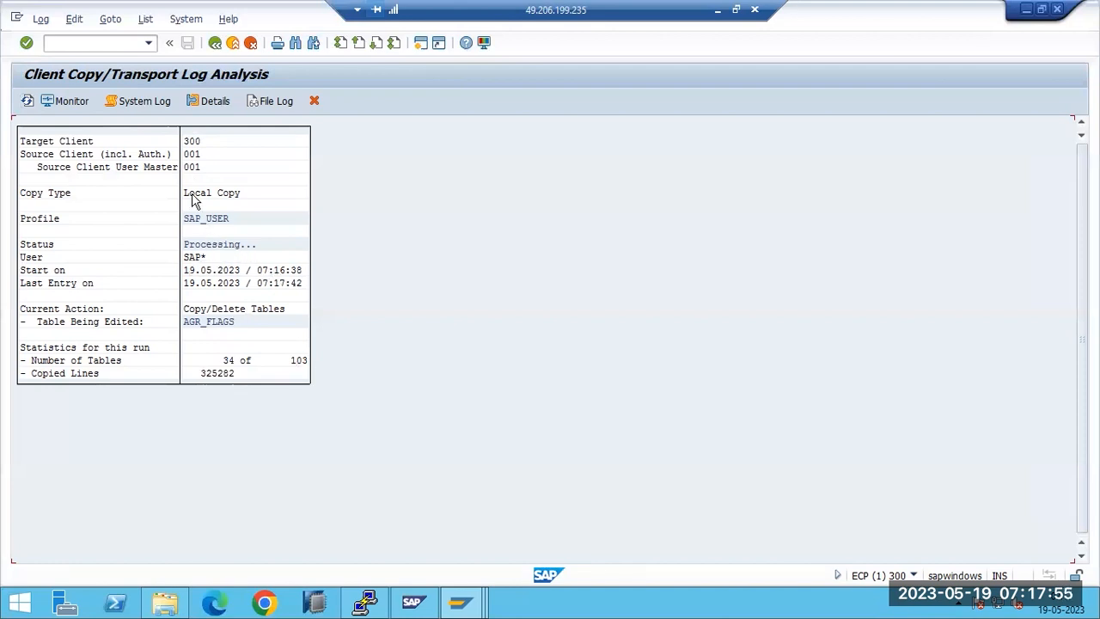
left_click(188, 138)
left_click(27, 101)
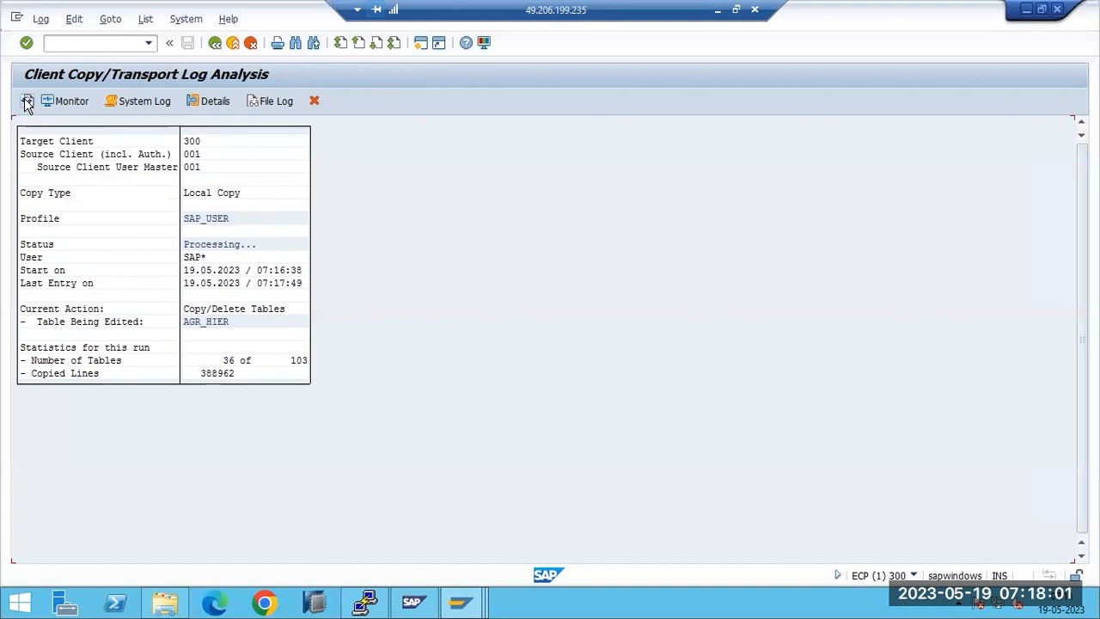
left_click(117, 99)
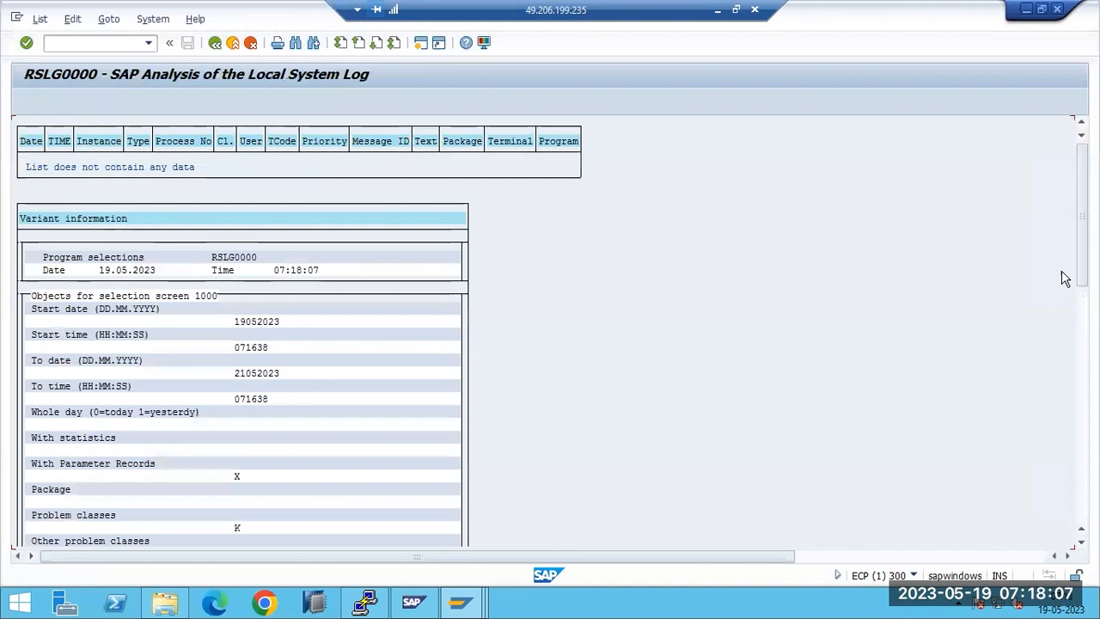
scroll(114, 227, "down", 10)
left_click_drag(1082, 378, 1068, 457)
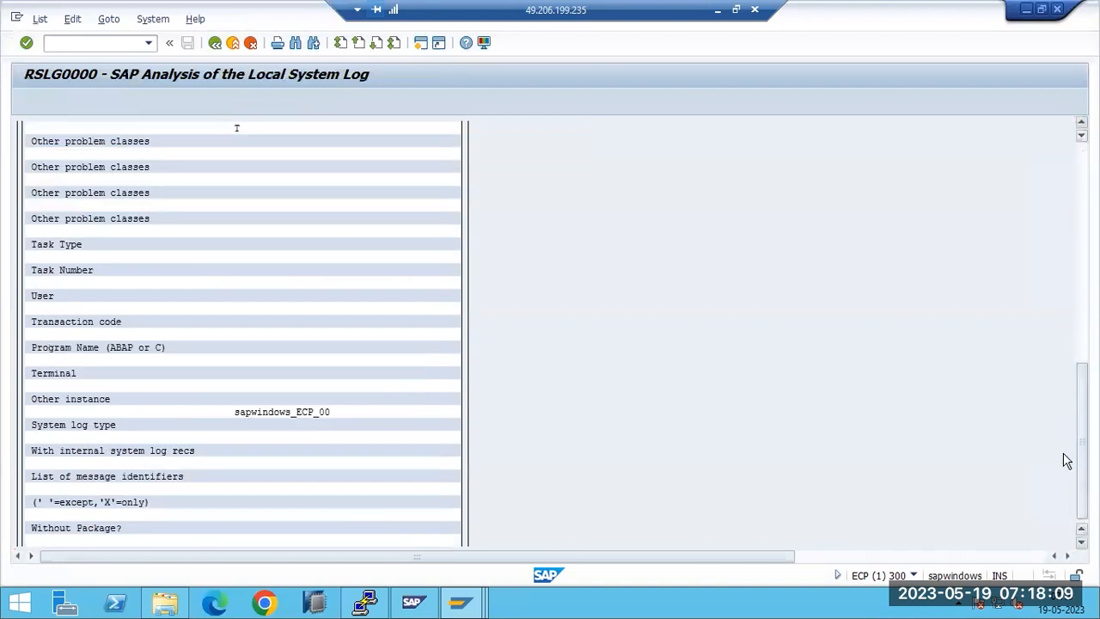
key("F3")
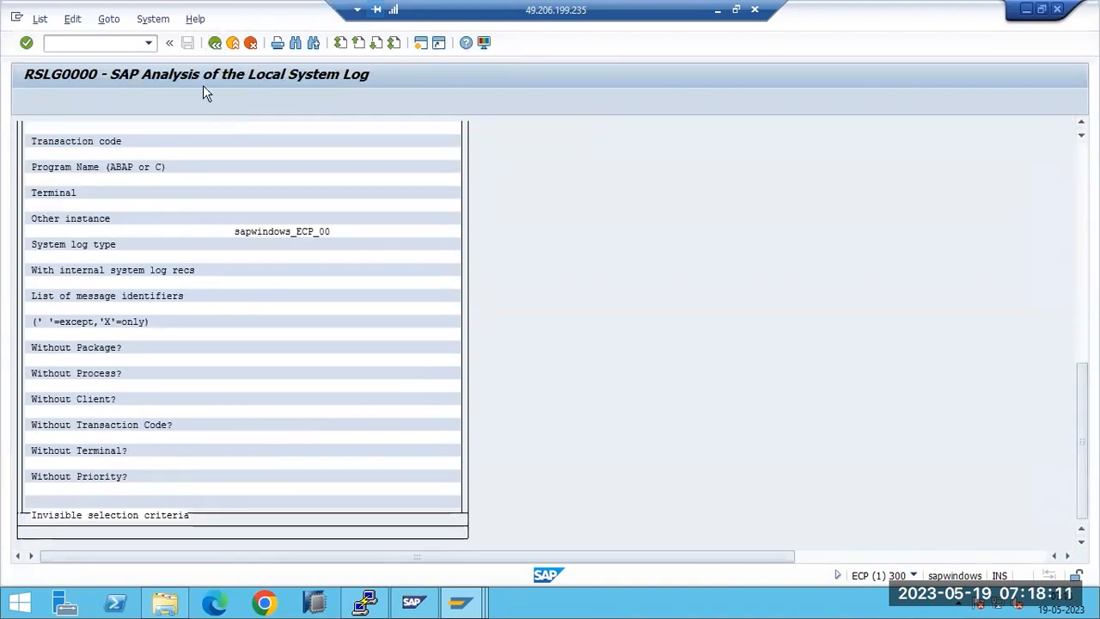
left_click(207, 103)
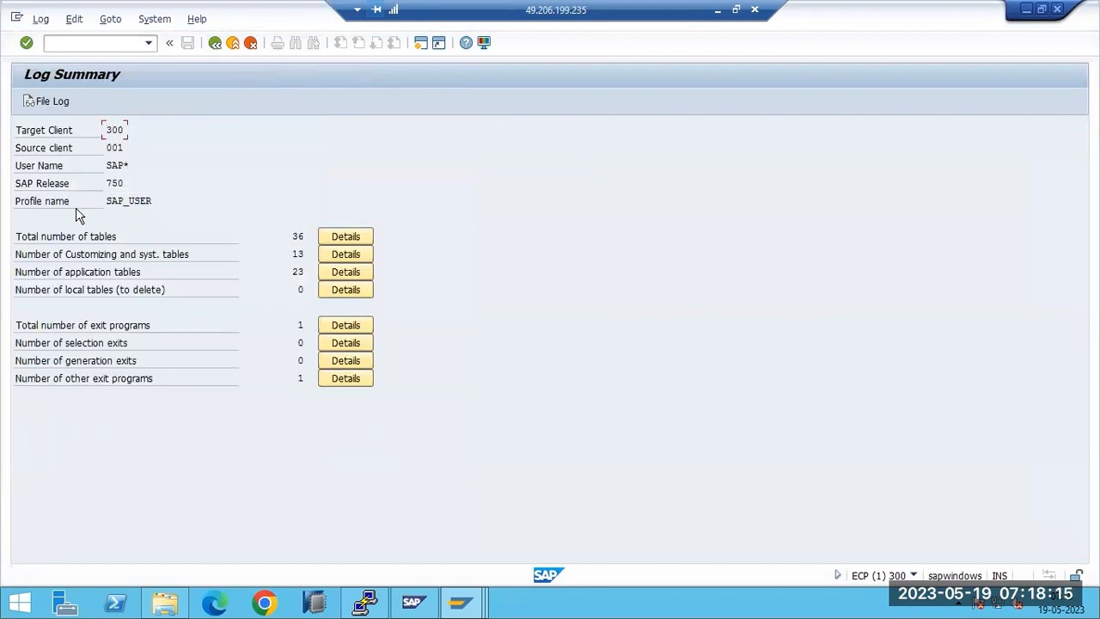
double_click(296, 255)
left_click(297, 272)
key("F3")
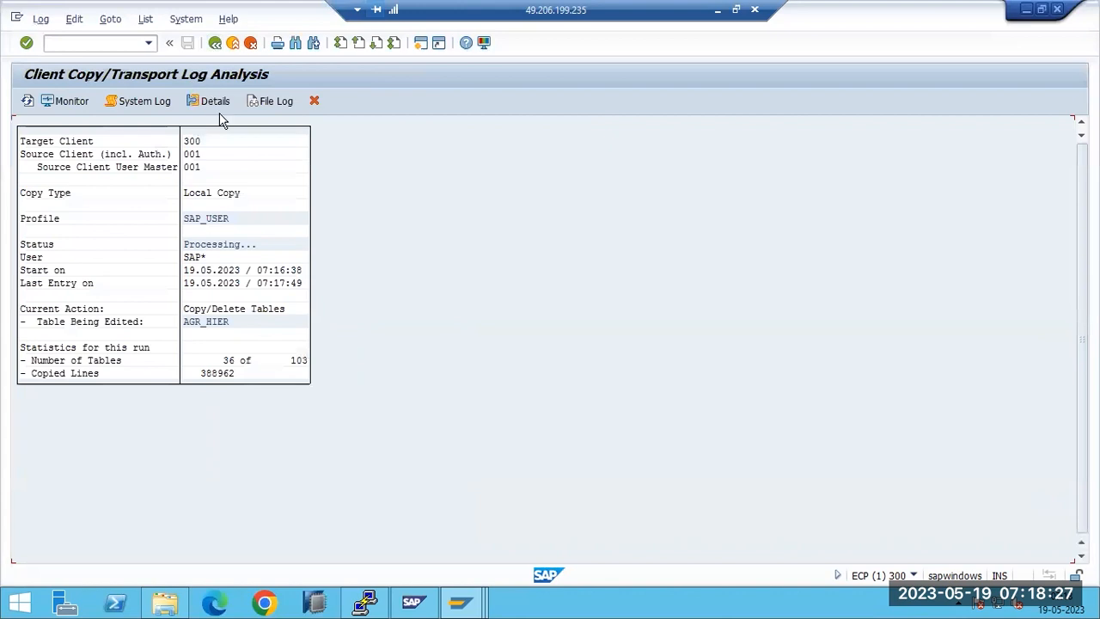
left_click(266, 104)
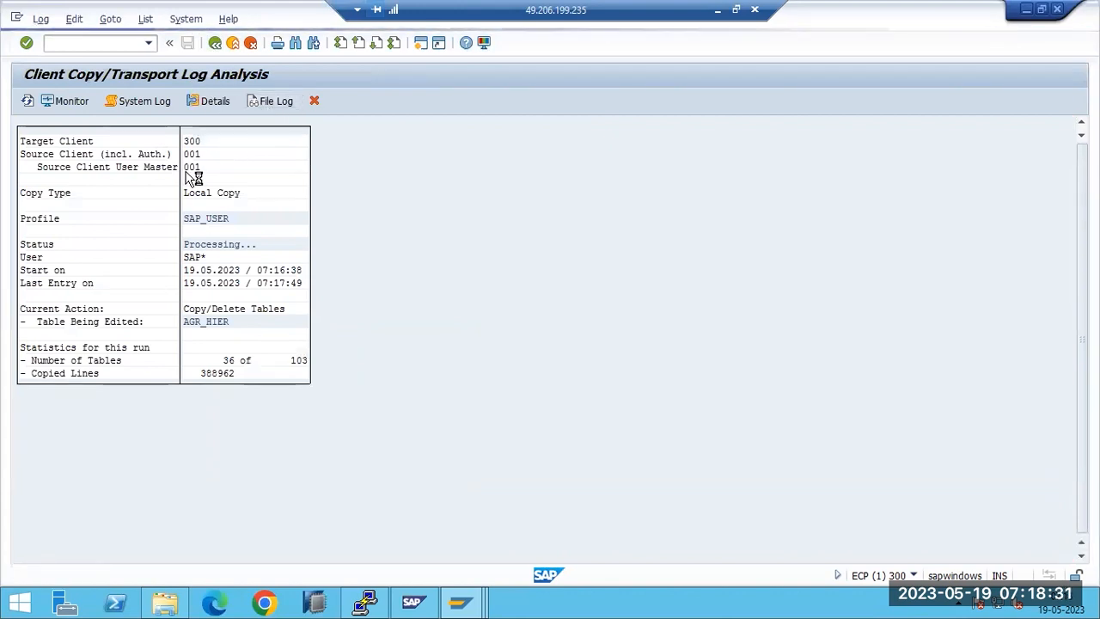
left_click(27, 194)
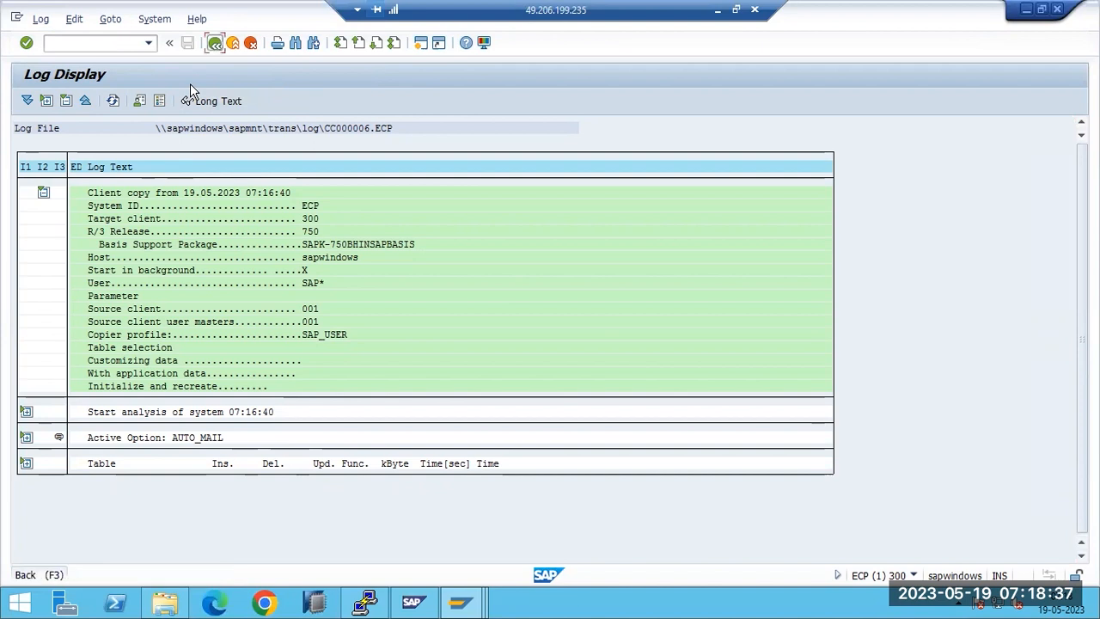
left_click(215, 42)
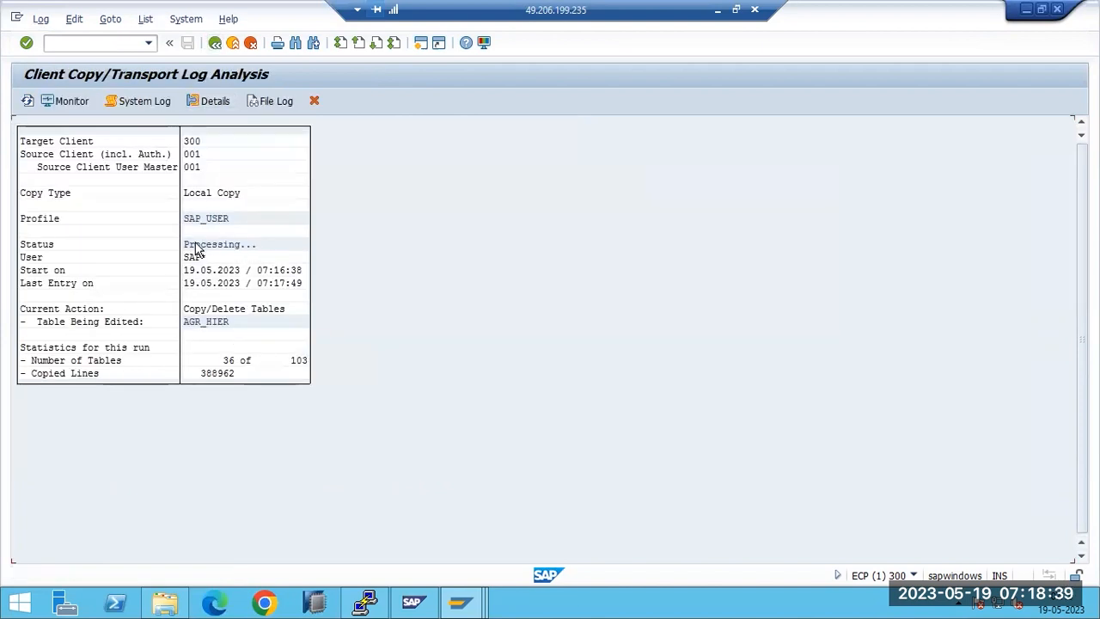
left_click(28, 101)
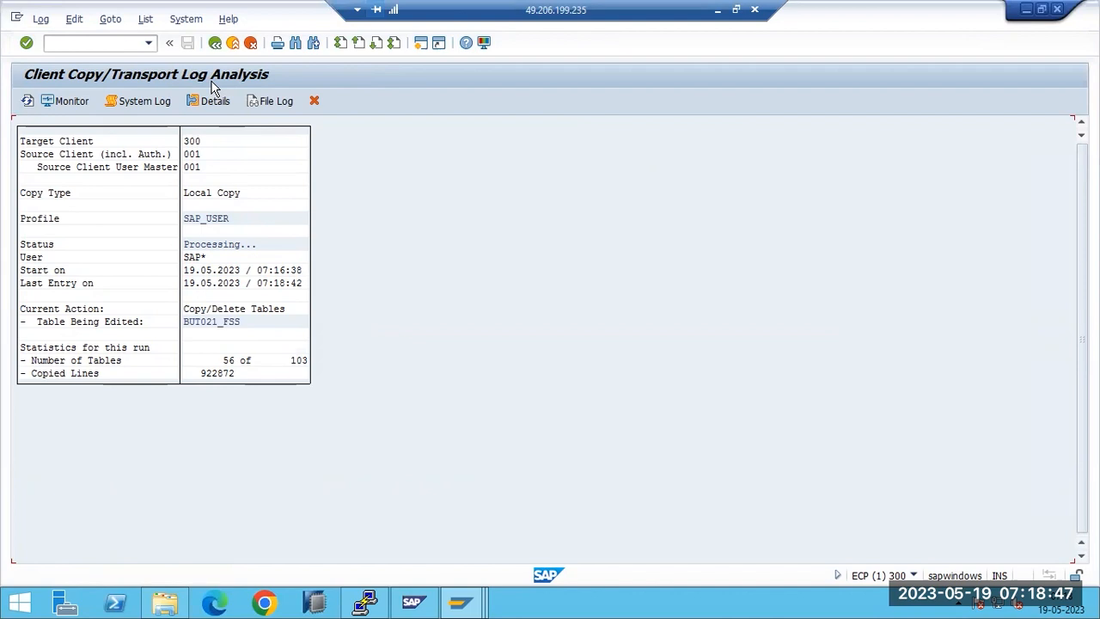
left_click(97, 41)
Step: In the work process overview, inspect background process 6 running SAPLSDBI_DYNSQL for client 300
type("/nsm5")
key("Return")
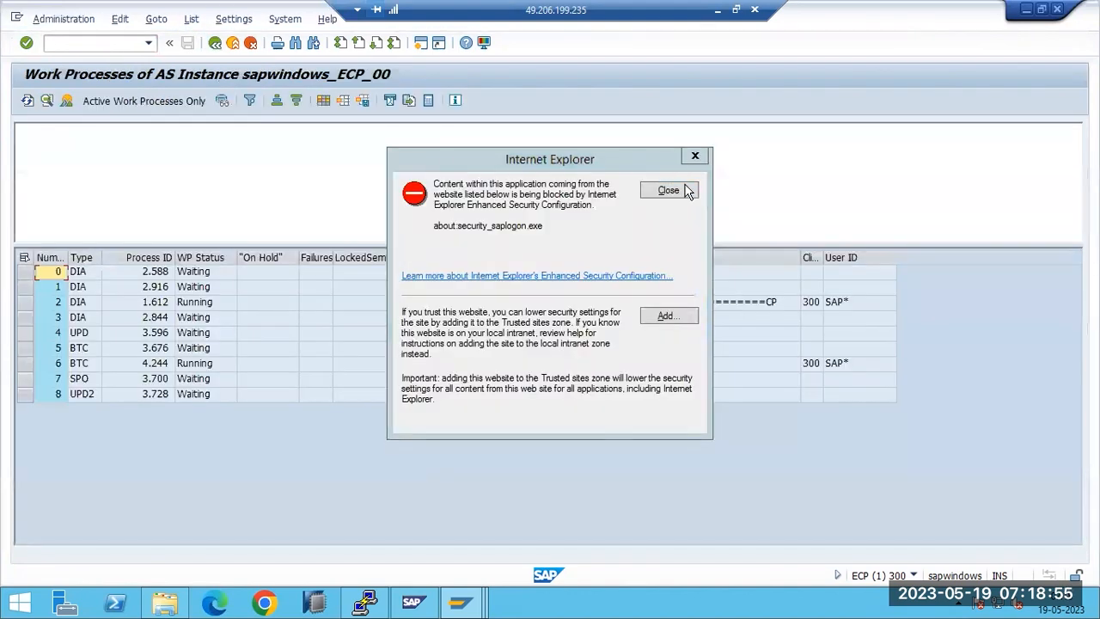
left_click(688, 191)
left_click(193, 368)
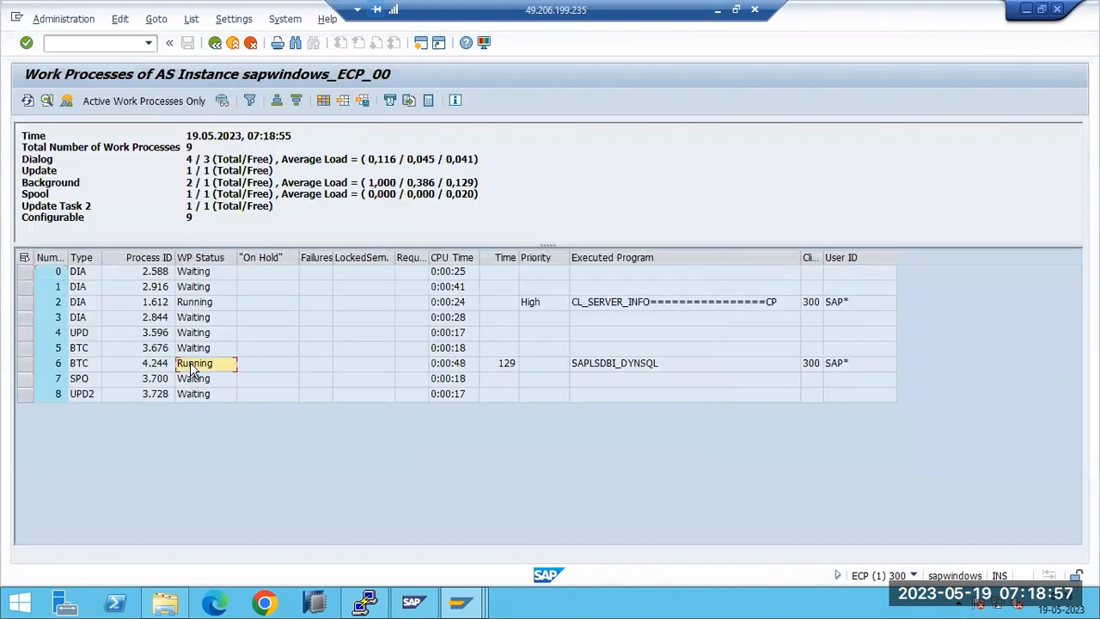
left_click(636, 373)
left_click(816, 368)
left_click(840, 367)
left_click(630, 367)
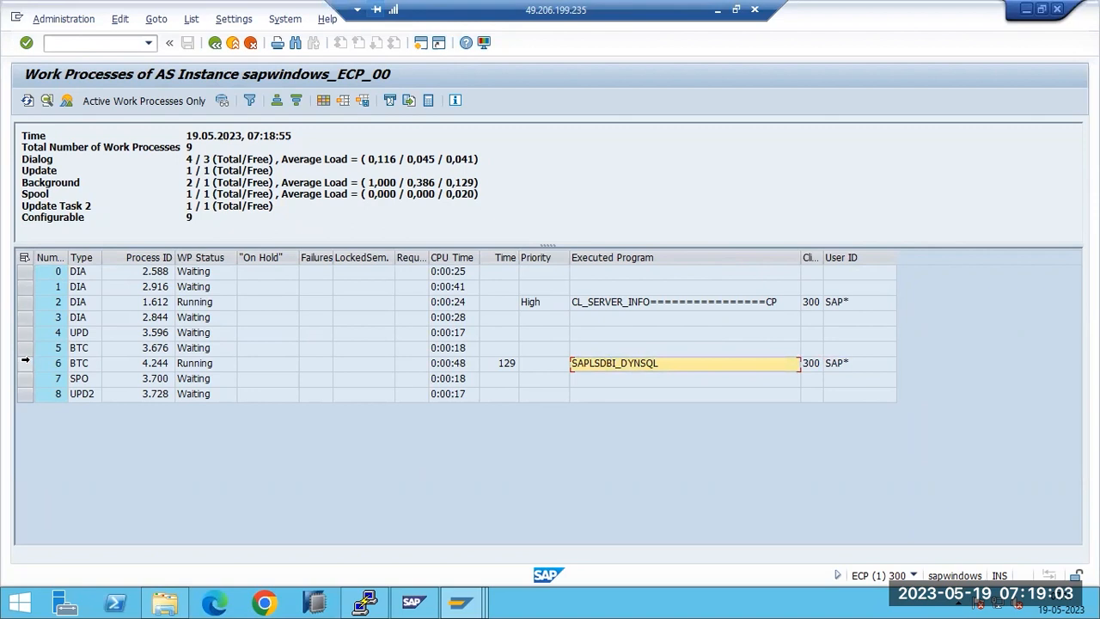
left_click(25, 364)
Step: Start SM37 to reach the Simple Job Selection screen
left_click(96, 46)
type("/")
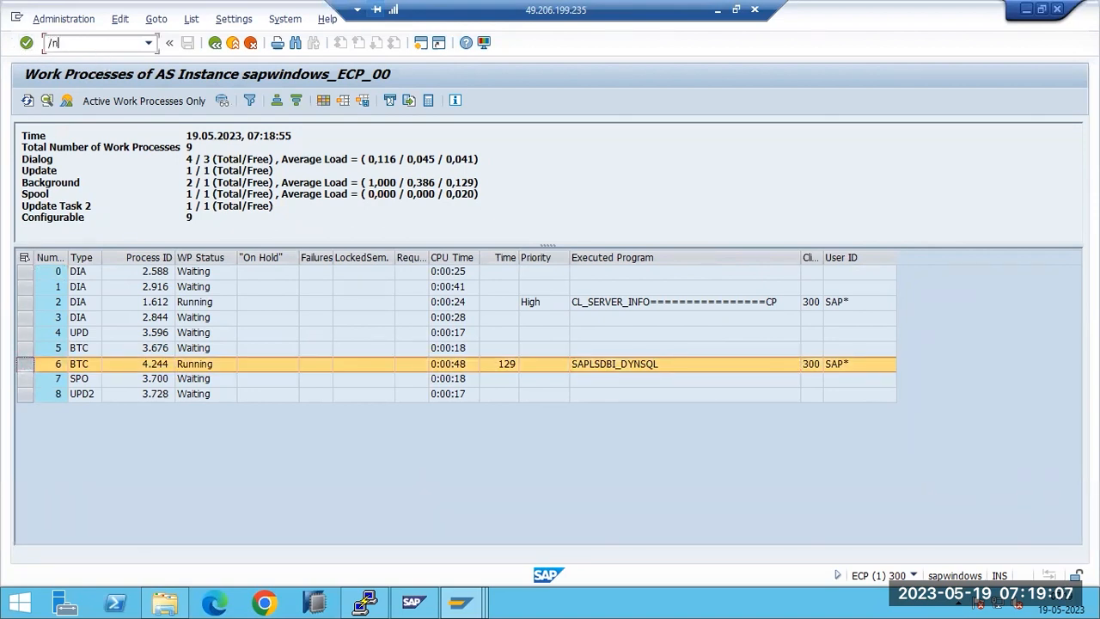
type("nsm37")
key("Return")
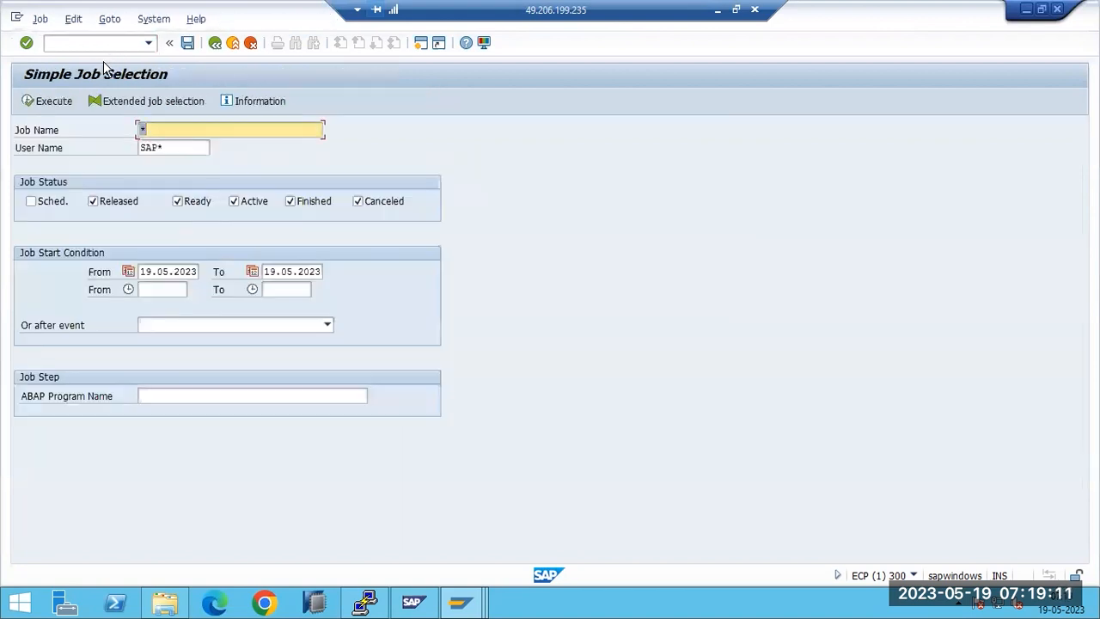
Step: List unfinished jobs to confirm CLIENTCOPY 001 -> 300 is Active, then return to Easy Access
left_click(51, 100)
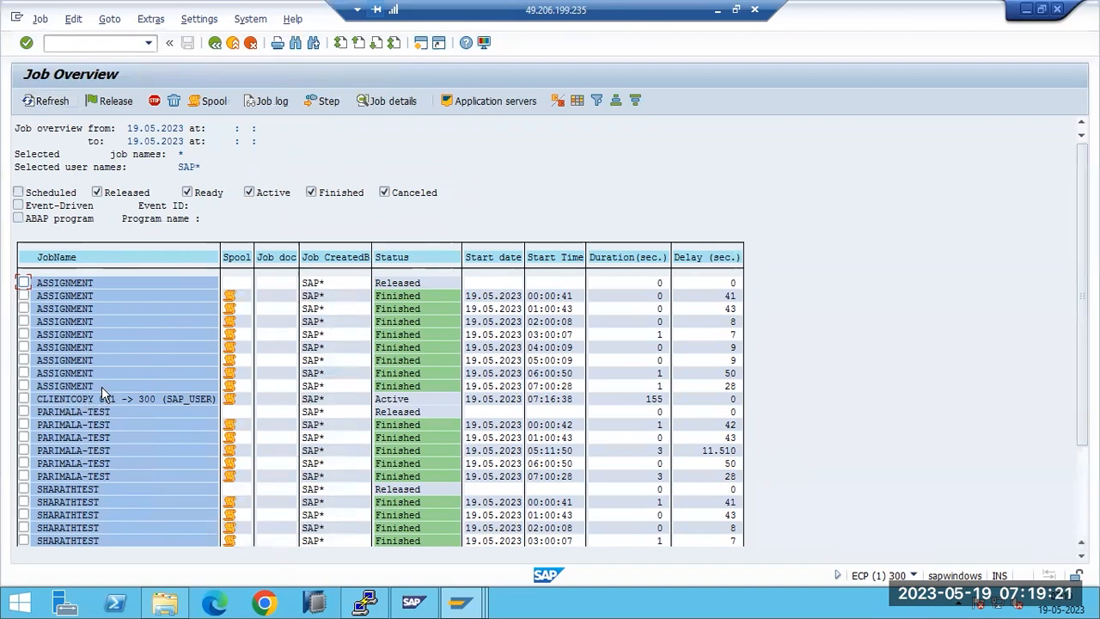
left_click(215, 42)
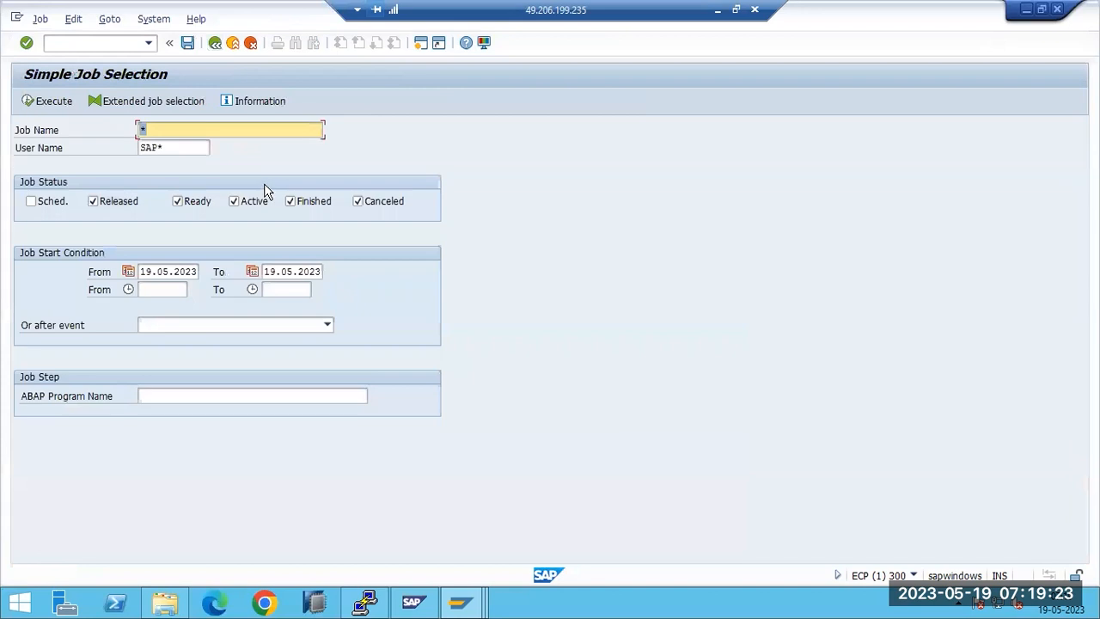
left_click(291, 201)
left_click(44, 102)
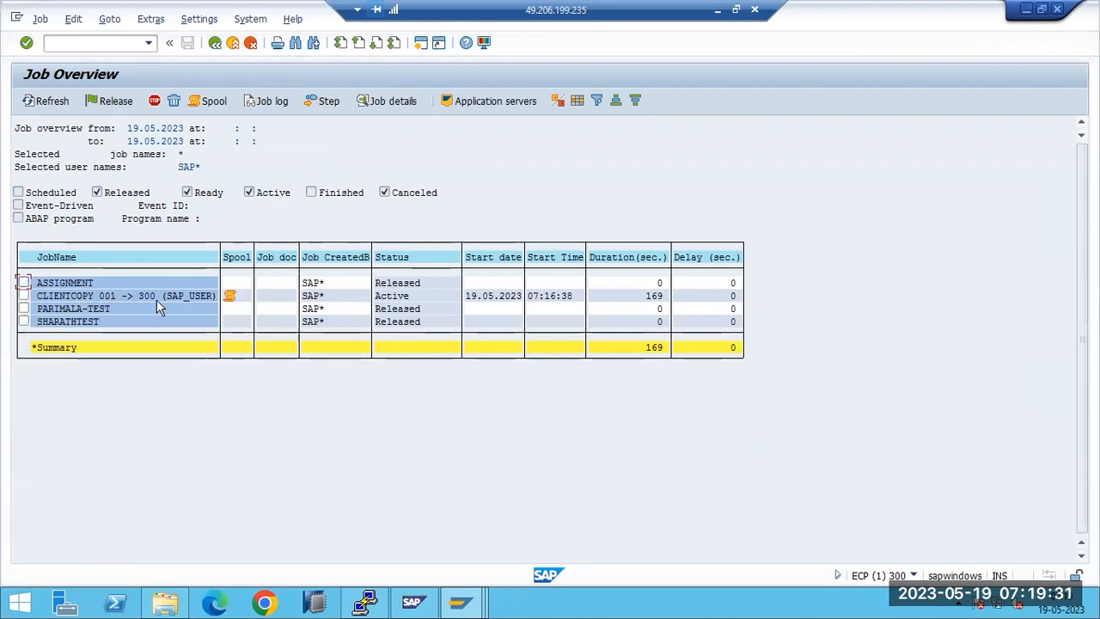
left_click(55, 297)
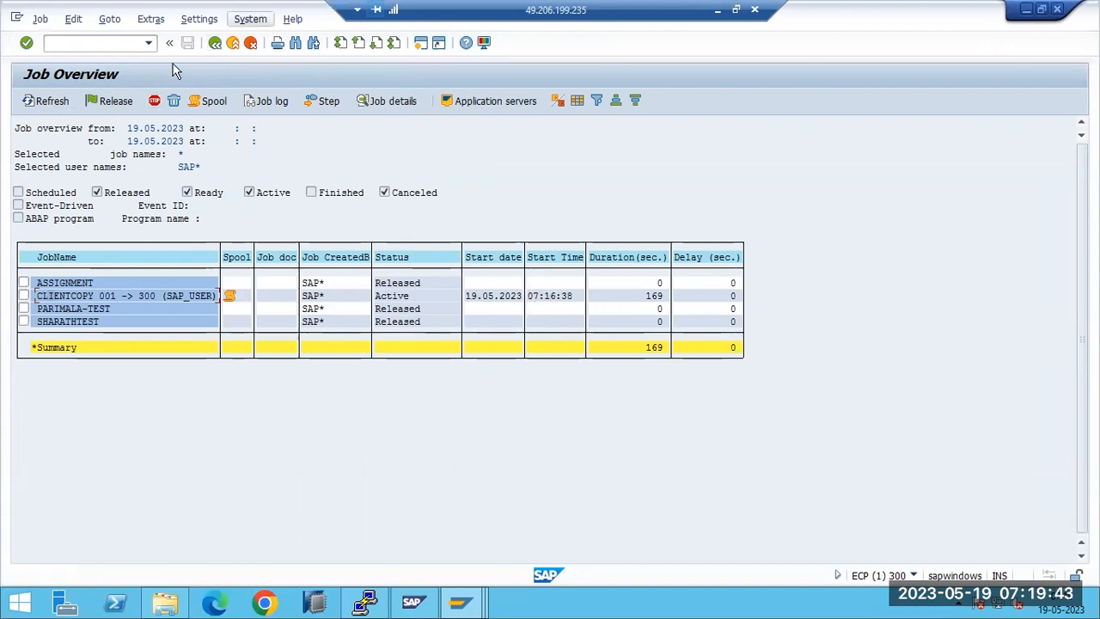
left_click(215, 42)
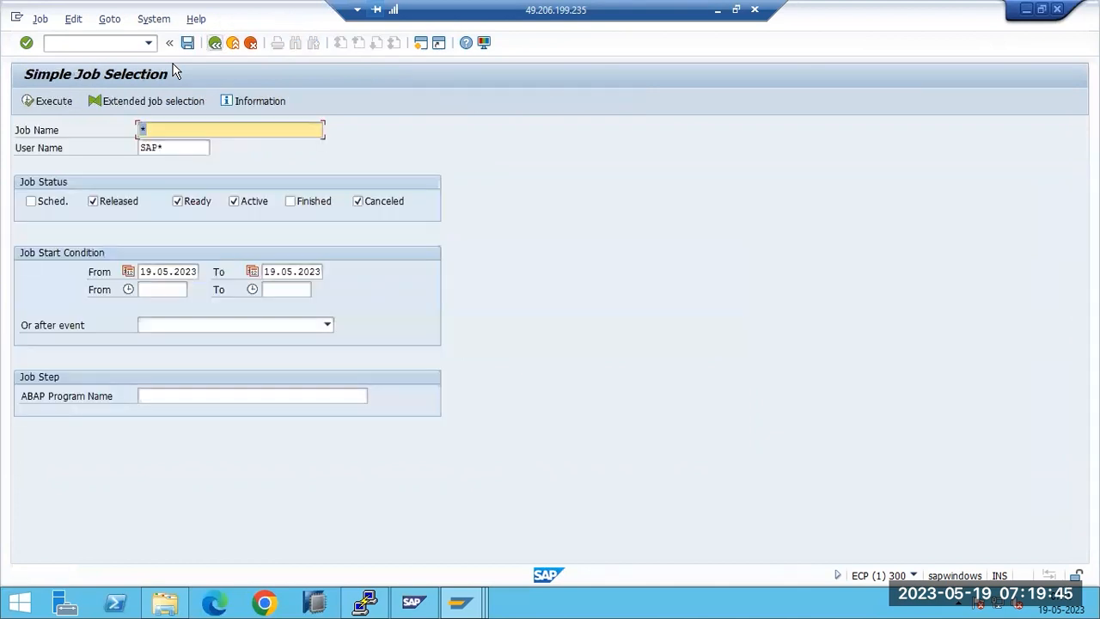
left_click(215, 43)
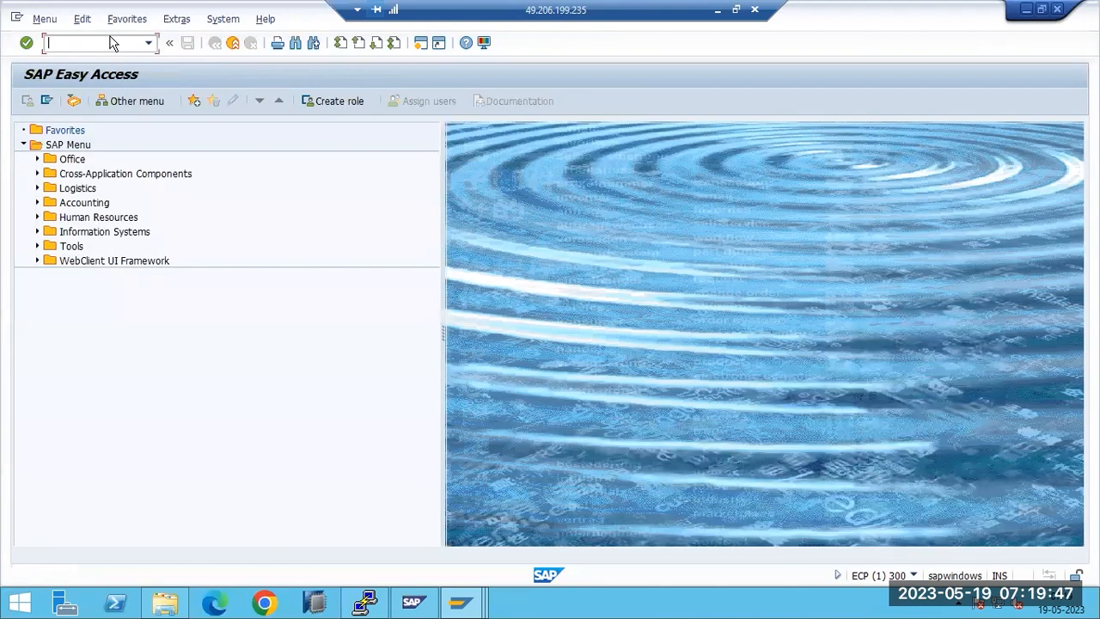
left_click(50, 43)
type("sm50")
key("Return")
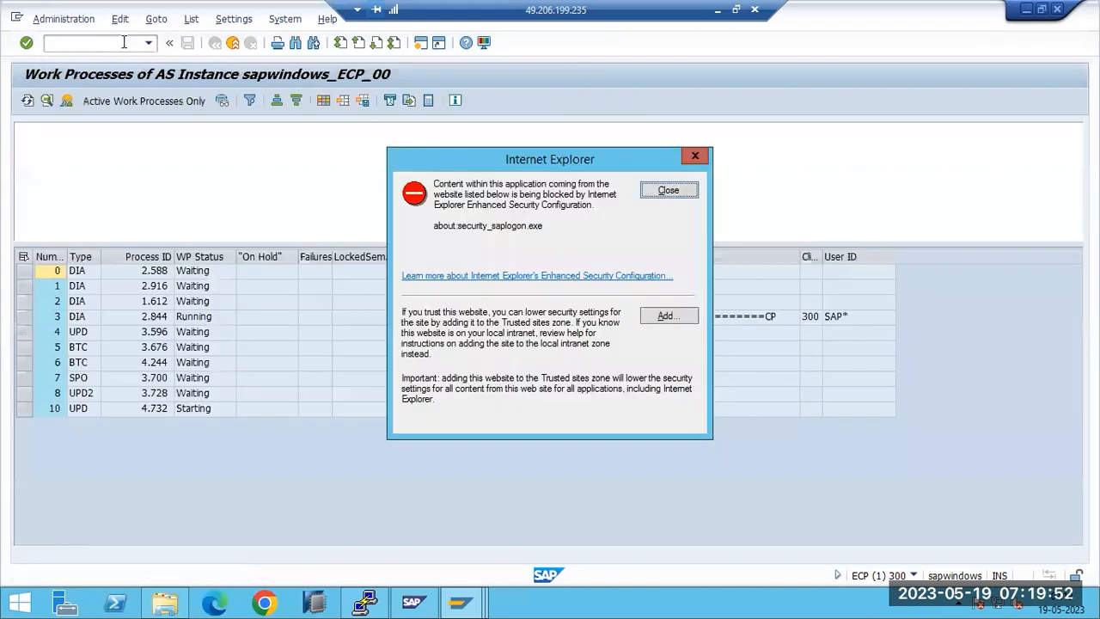
left_click(668, 191)
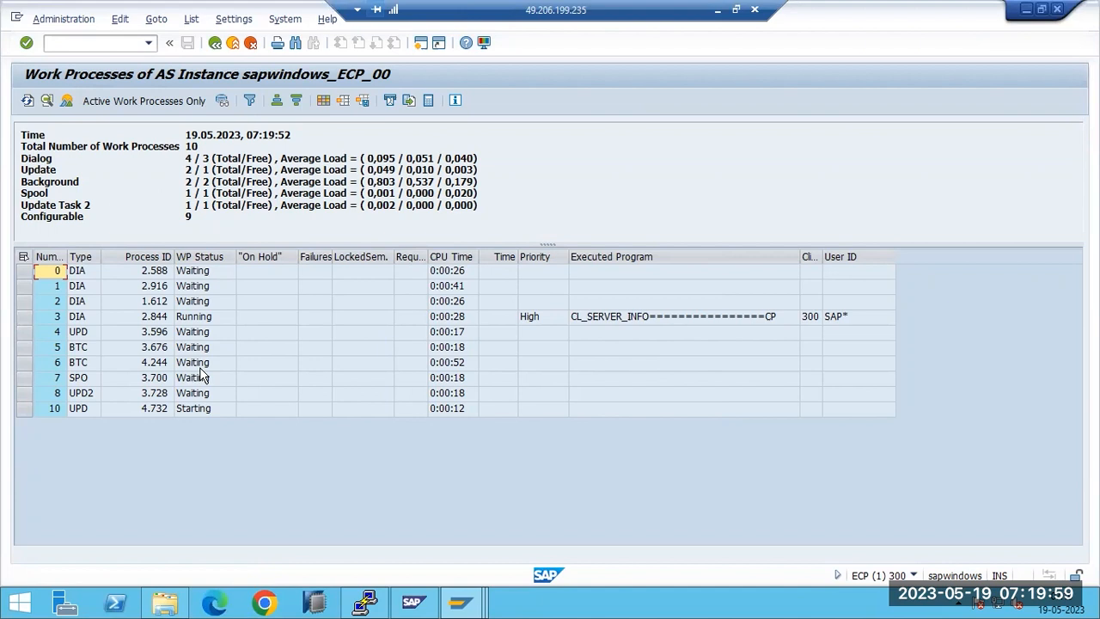
left_click_drag(185, 182, 211, 181)
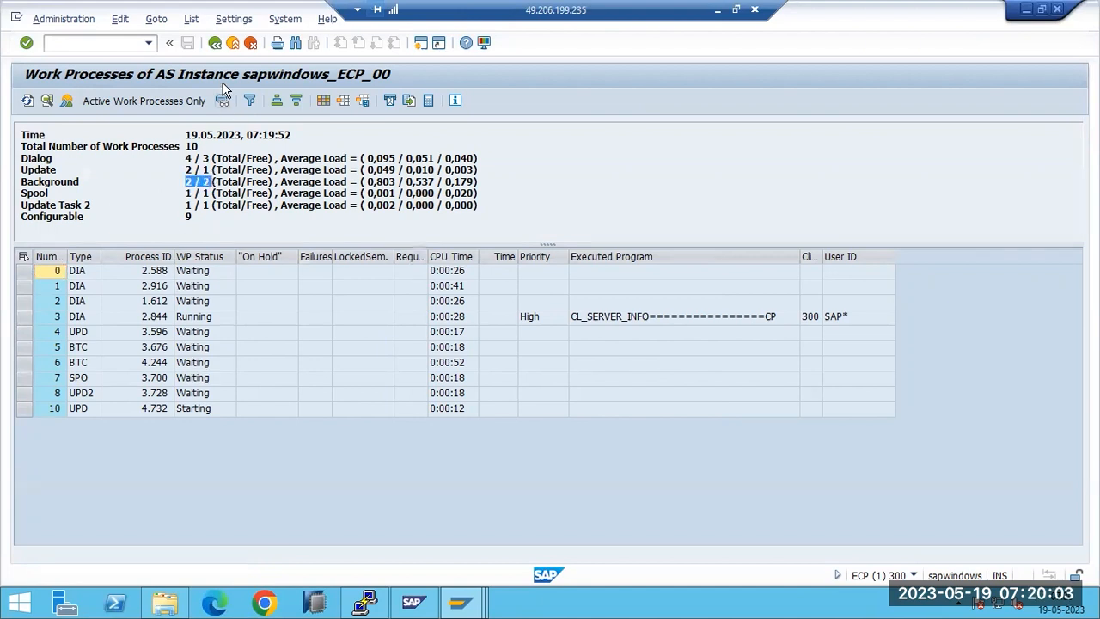
left_click(215, 42)
type("sm37")
key("Return")
Step: List today's jobs including finished ones and check the CLIENTCOPY 001 -> 300 job
left_click(49, 101)
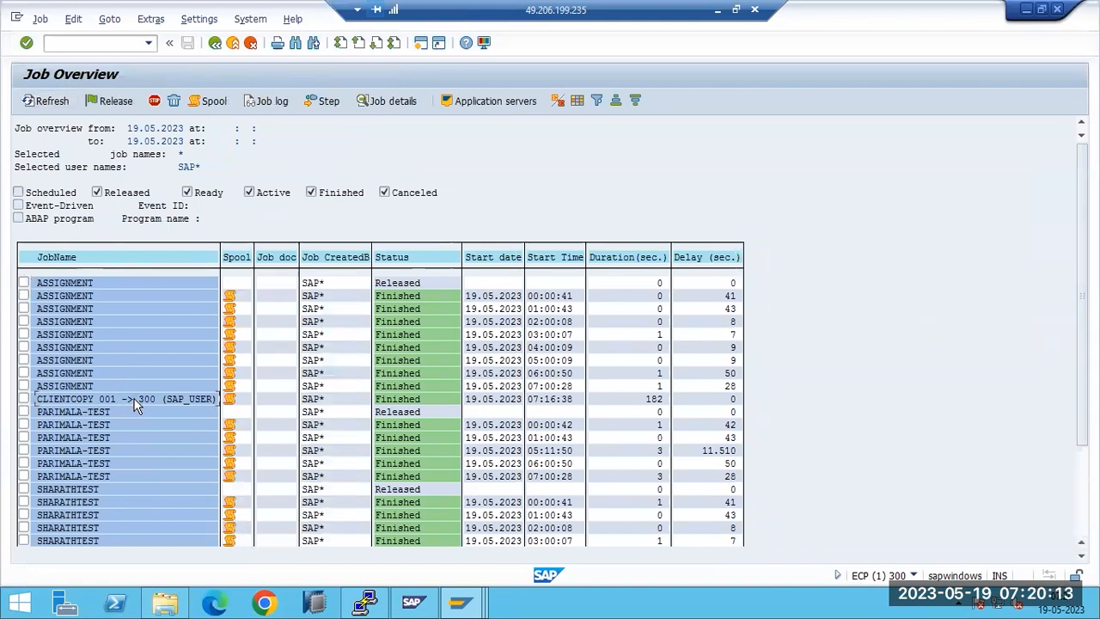
left_click(23, 398)
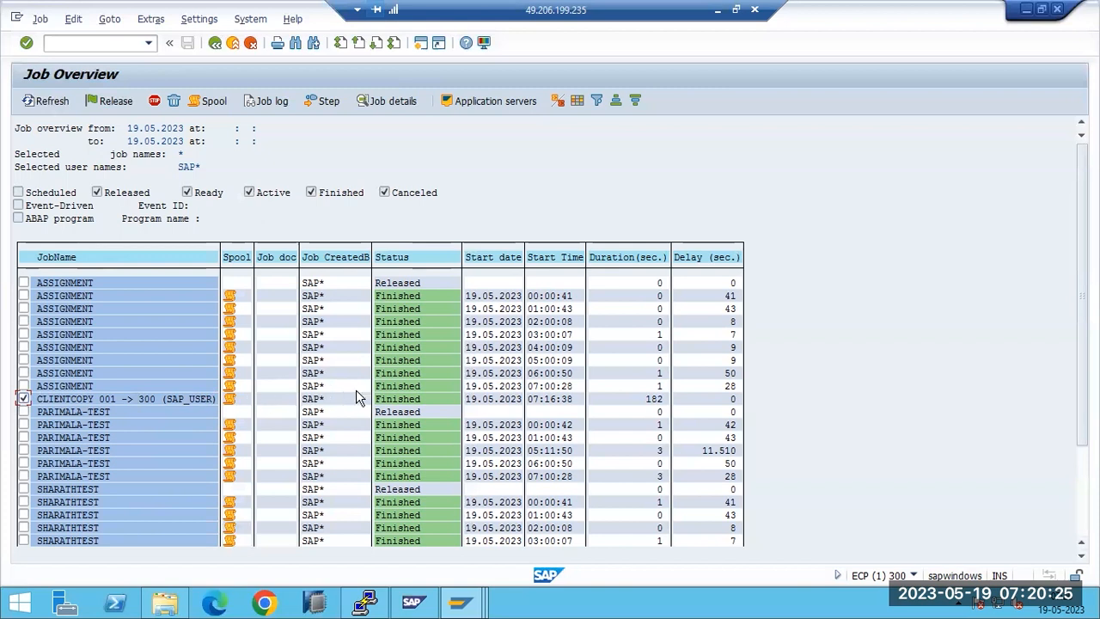
left_click(215, 43)
Step: Enter /nscc3 to open the client copy log analysis
left_click(107, 45)
type("/nscc3")
key("Return")
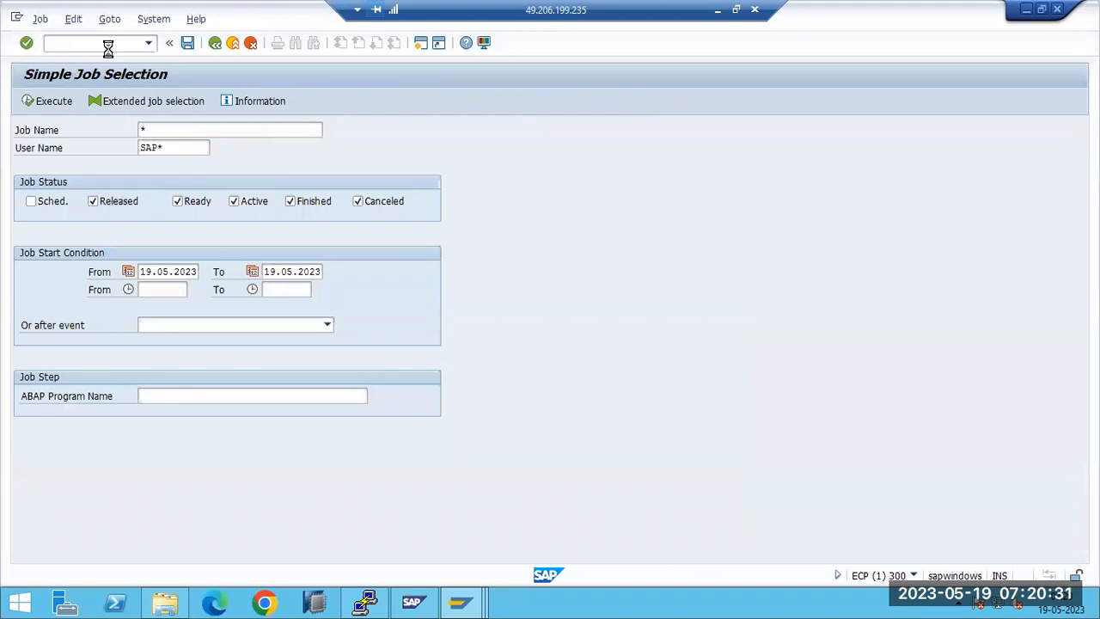
Step: Open the completed 001-to-300 copy log showing 103 of 103 tables, then bring SAP Logon forward
left_click(669, 191)
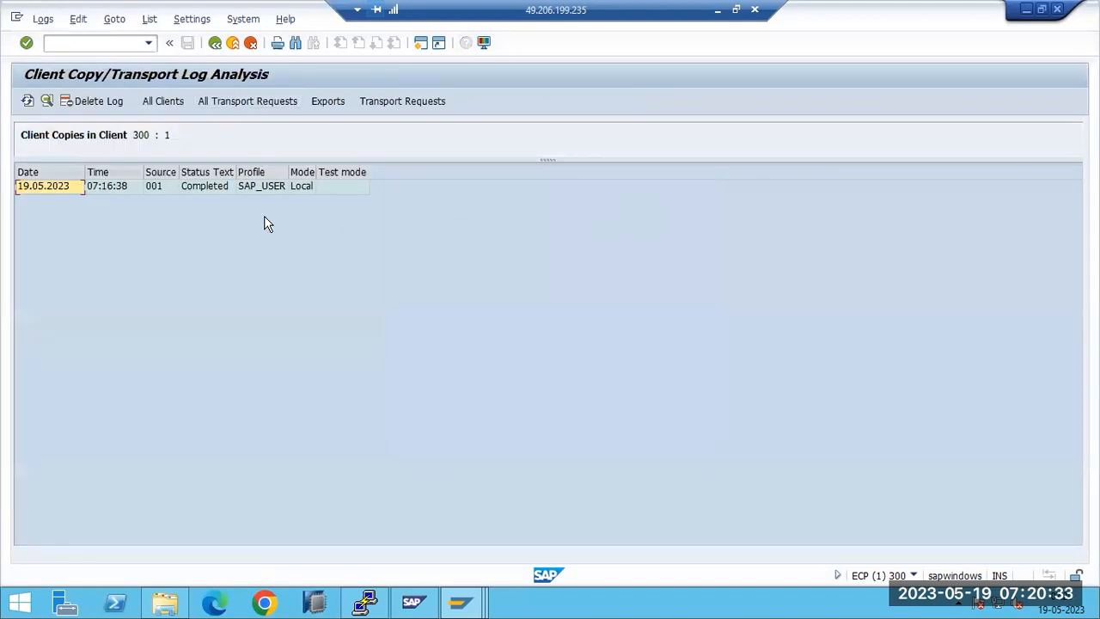
double_click(213, 191)
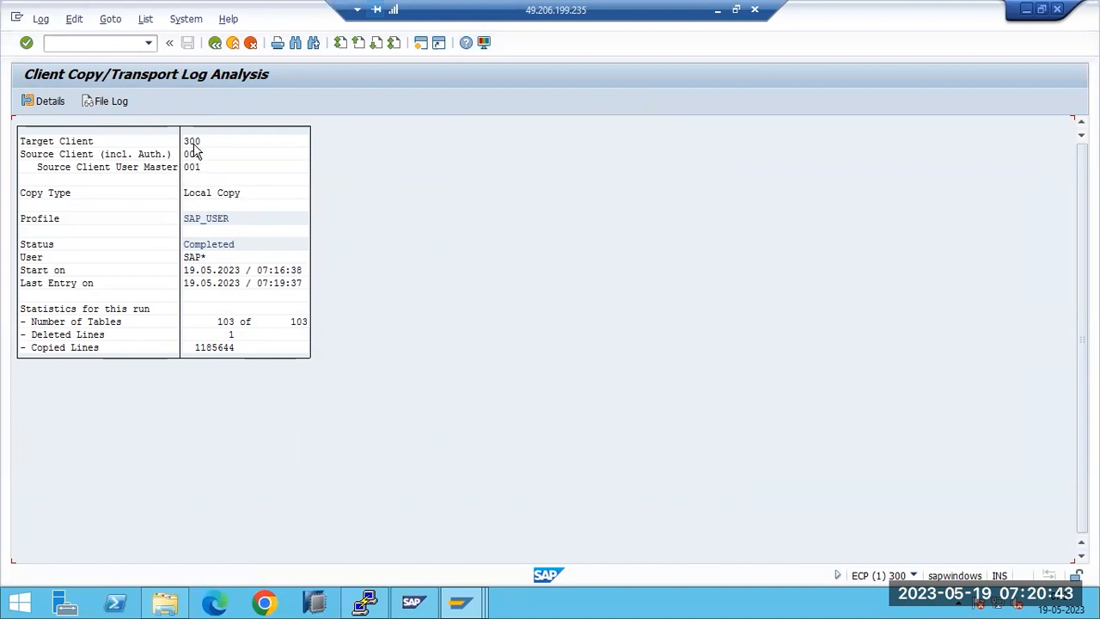
left_click(460, 602)
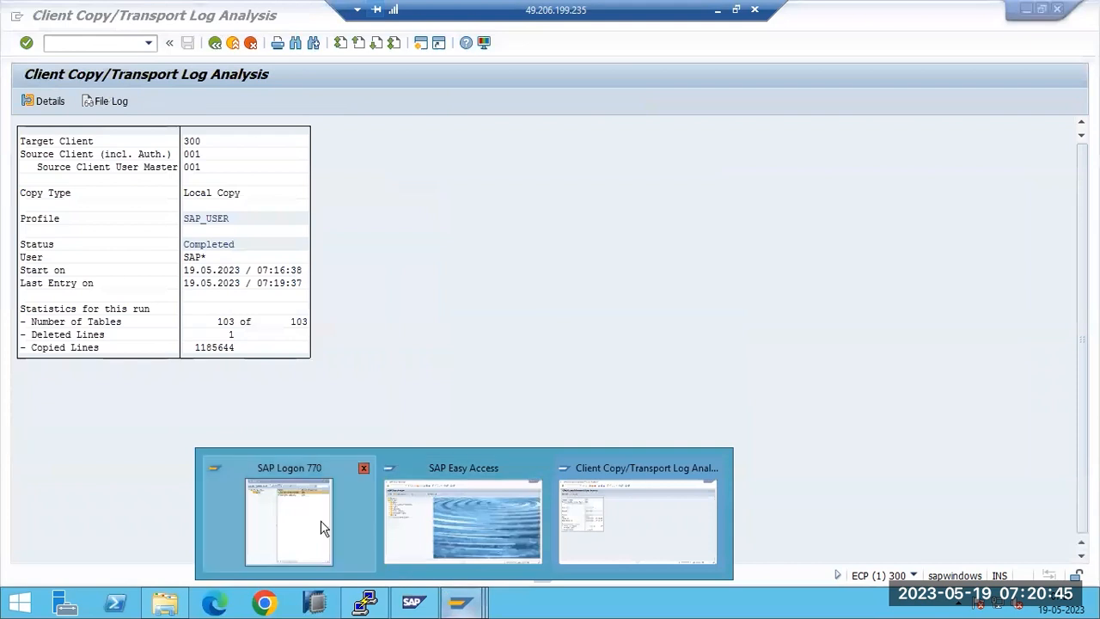
left_click(289, 520)
Step: Log on to SAP ECP - GROUPS client 300 with the user name and password; logon is rejected
left_click(278, 150)
double_click(280, 149)
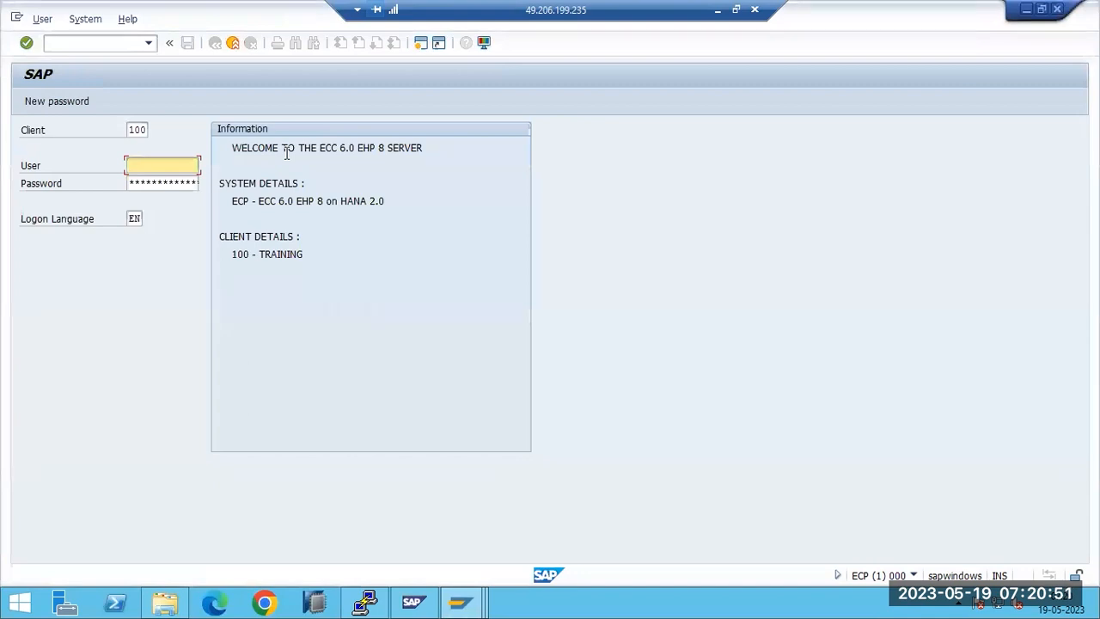
key("shift+Tab")
type("300")
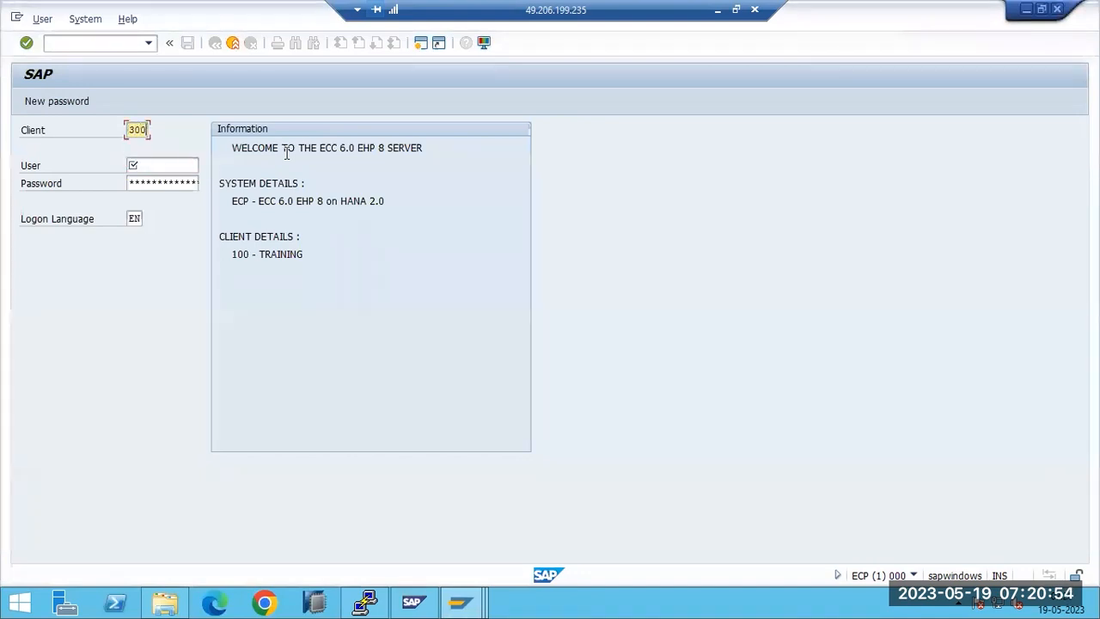
key("Tab")
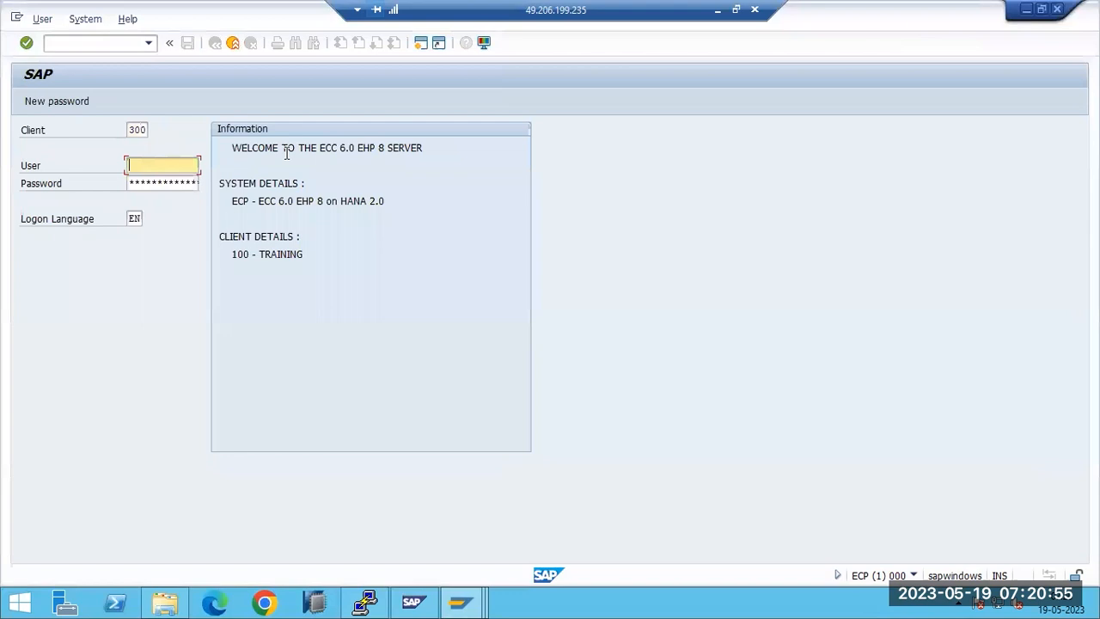
type("basis")
key("Tab")
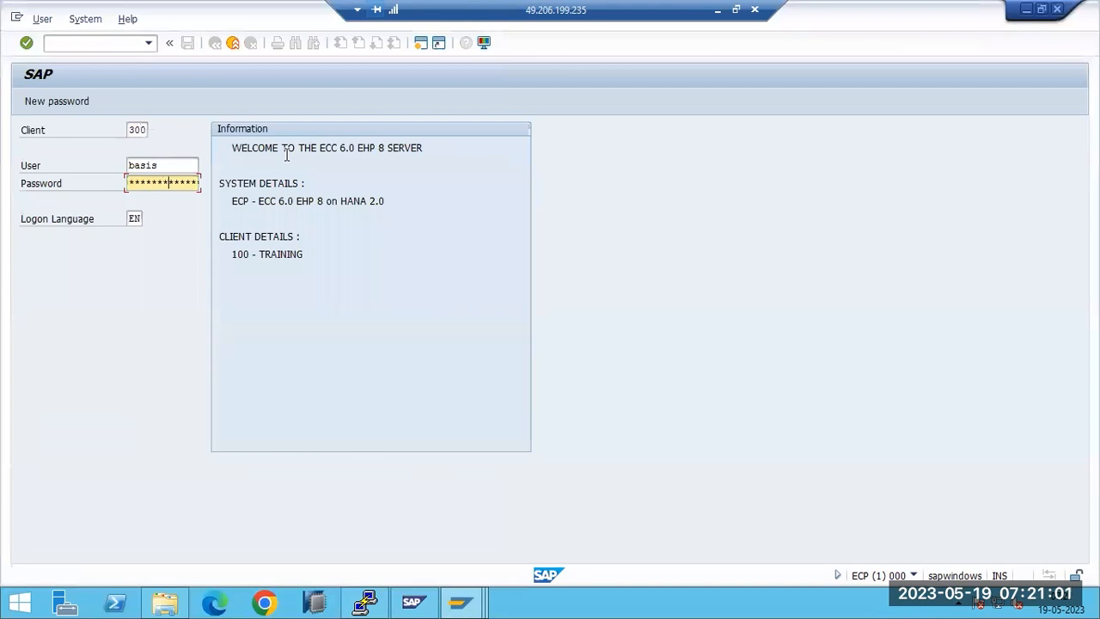
key("Return")
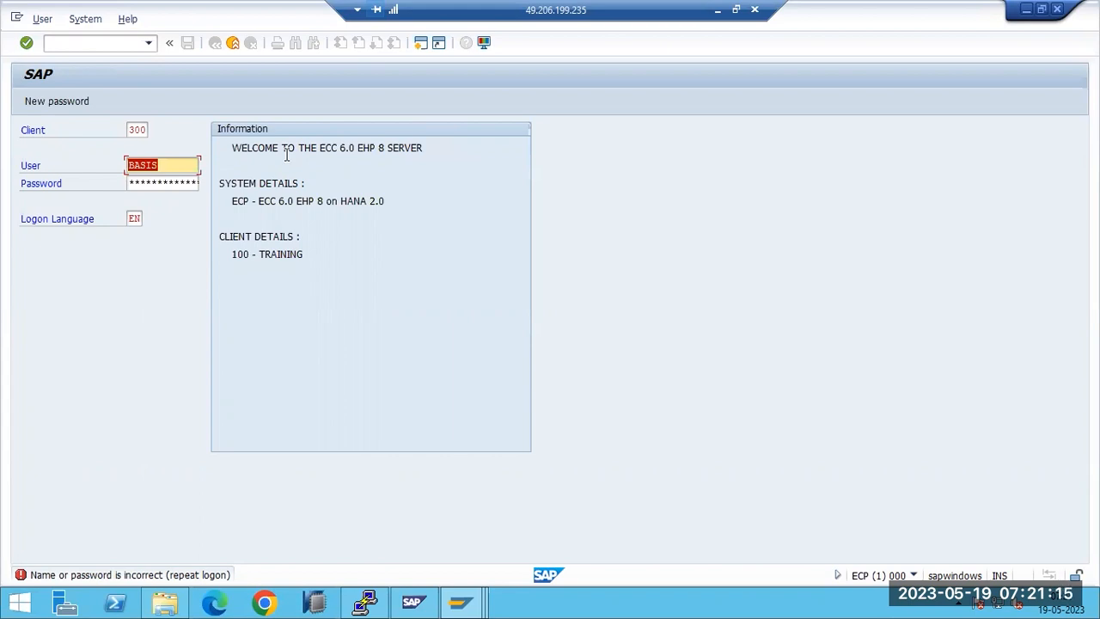
key("shift+Tab")
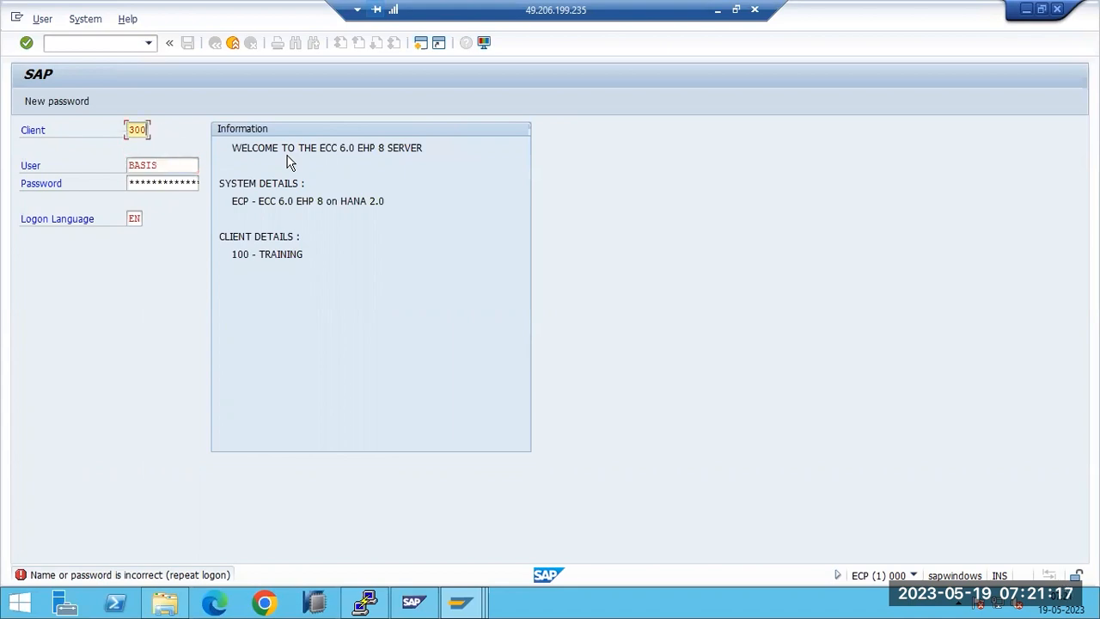
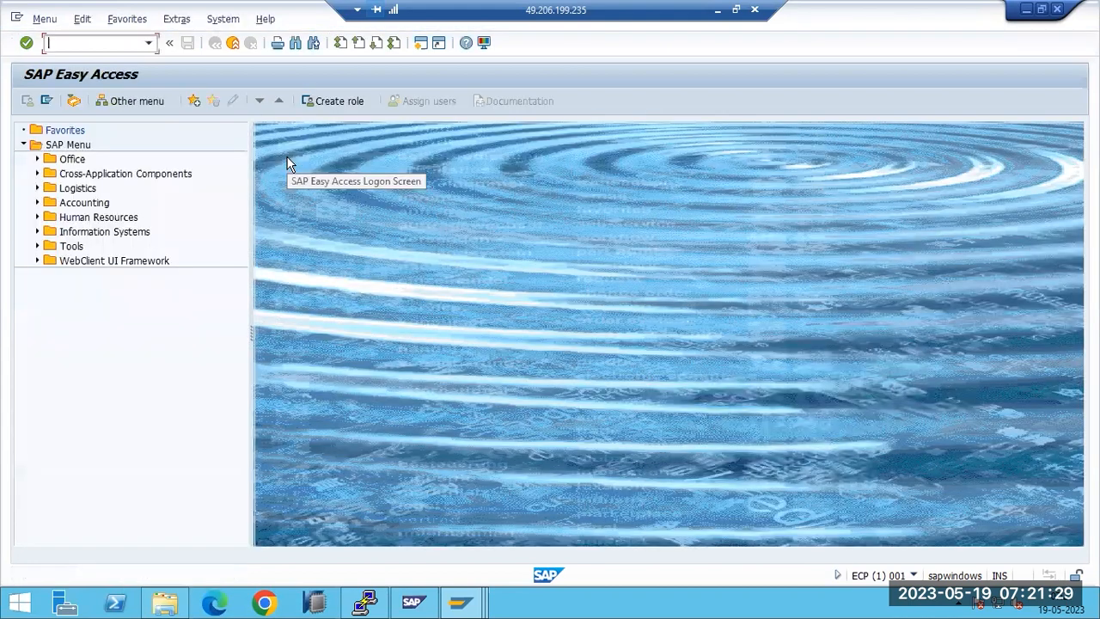
Step: Run SU01 and list all 14 user names in client 001 through the User search help
type("u01")
key("Return")
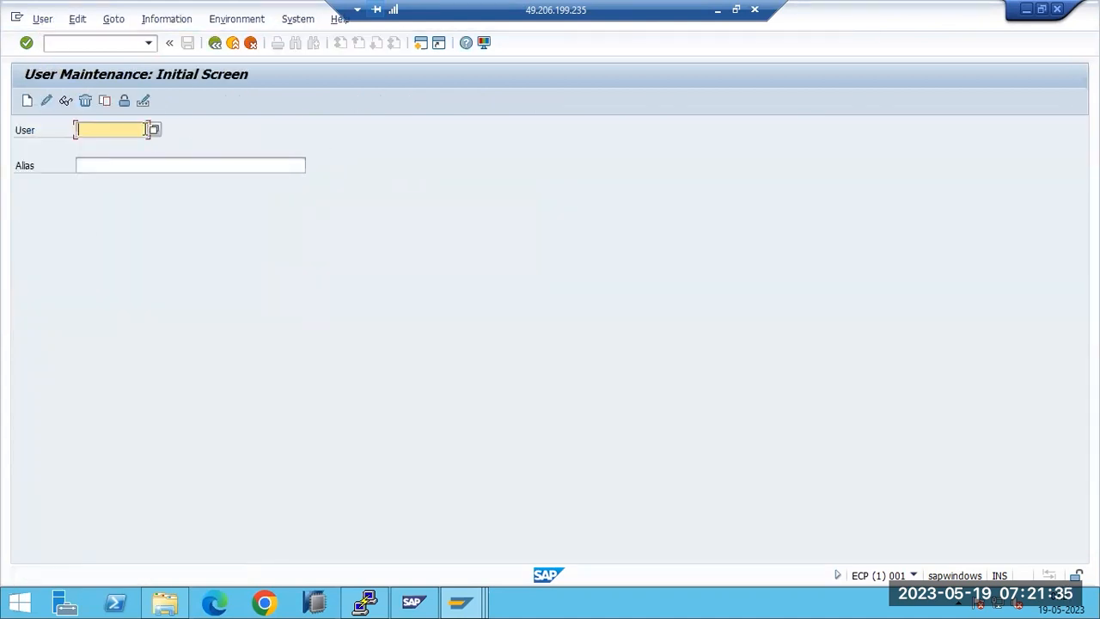
left_click(155, 131)
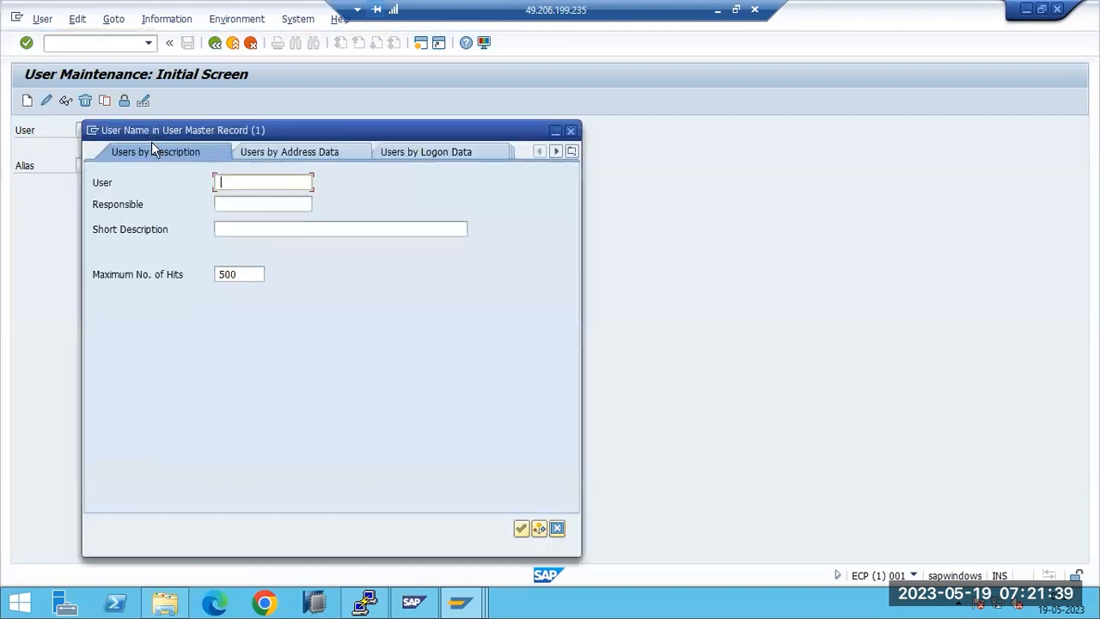
left_click(521, 528)
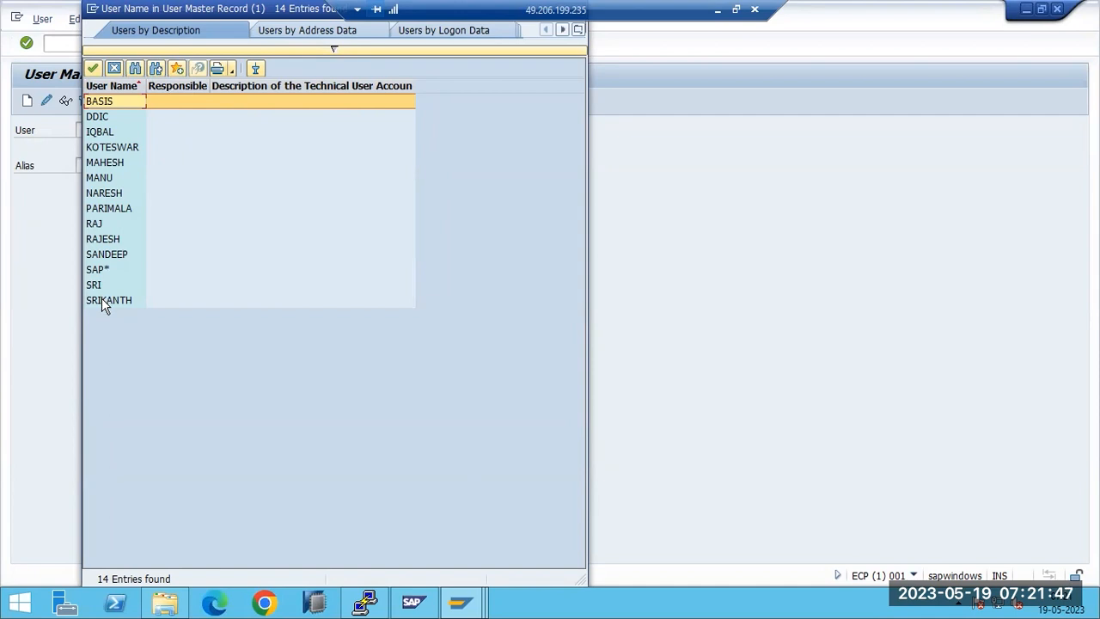
Step: Bring the SAP Easy Access window and then the client copy log window back into view
left_click(461, 602)
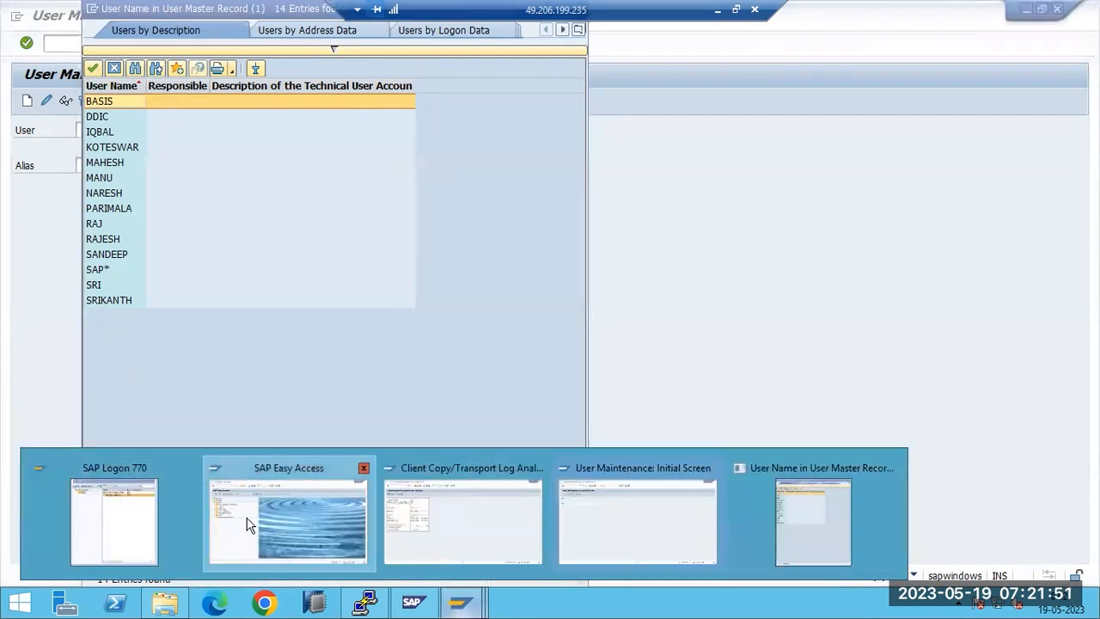
left_click(247, 525)
mouse_move(447, 582)
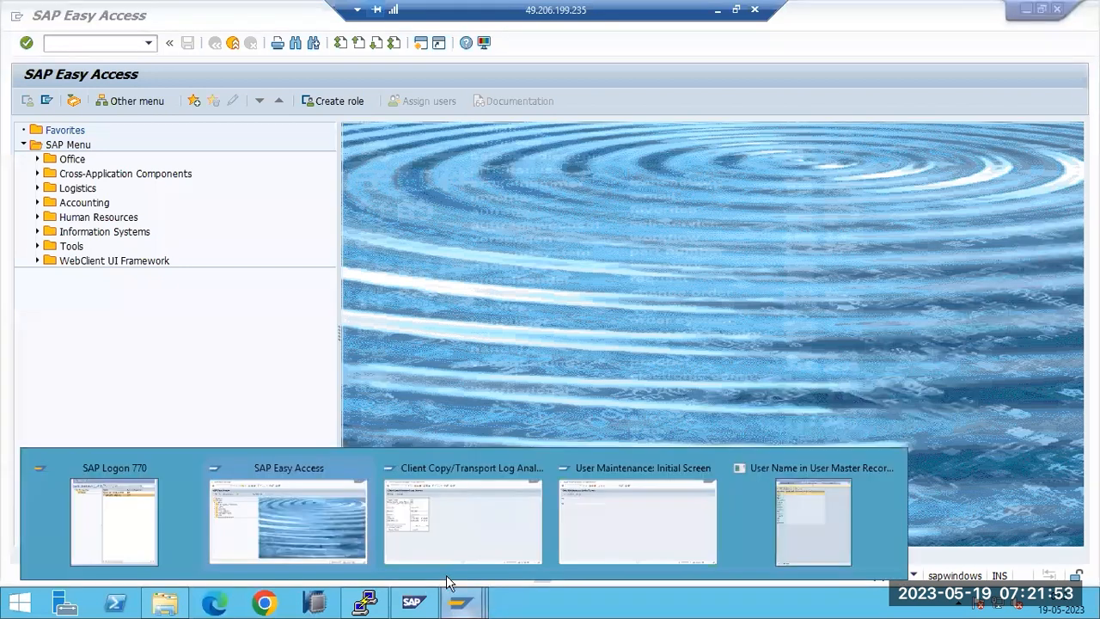
left_click(443, 550)
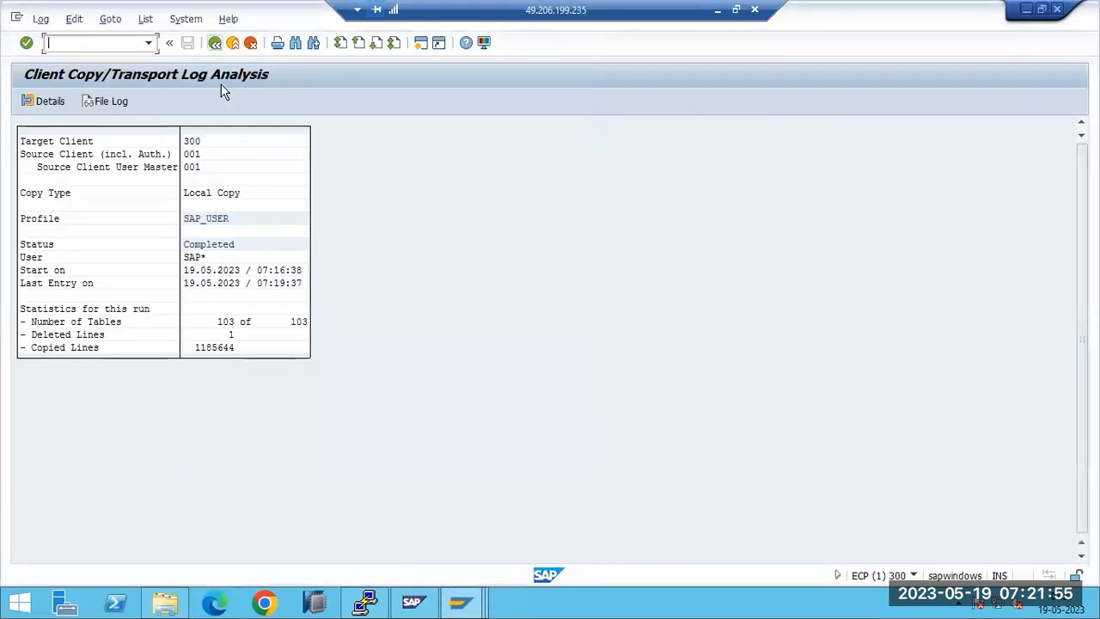
Step: Leave the copy log, dismiss the browser warning, and list client 300's 12 users via /nsu01
key("F3")
key("F3")
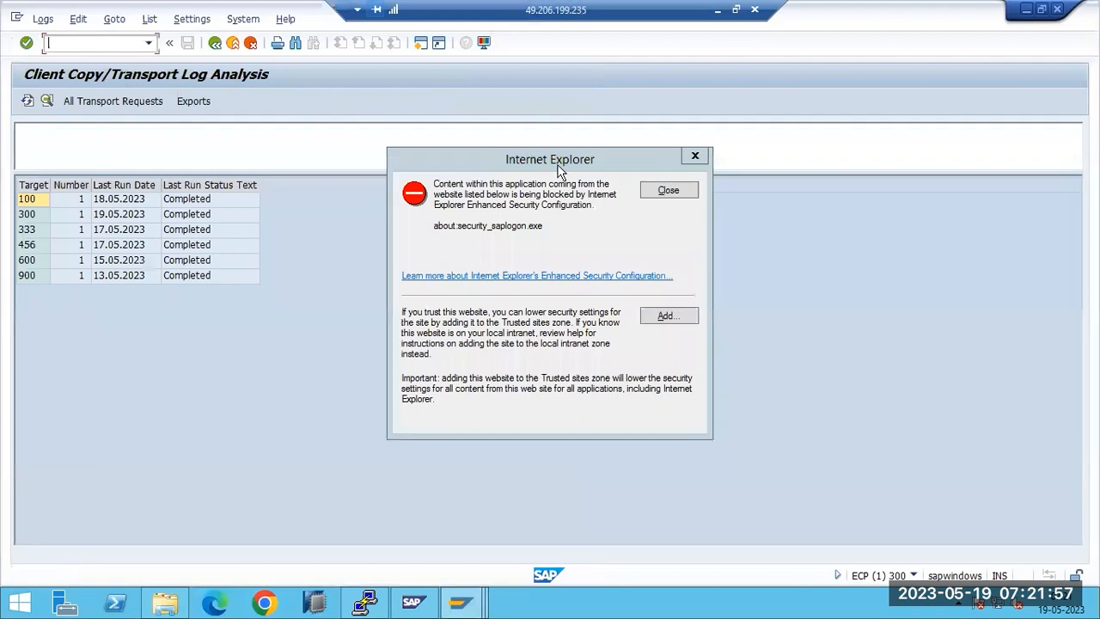
left_click(668, 190)
type("/nsu01")
key("Return")
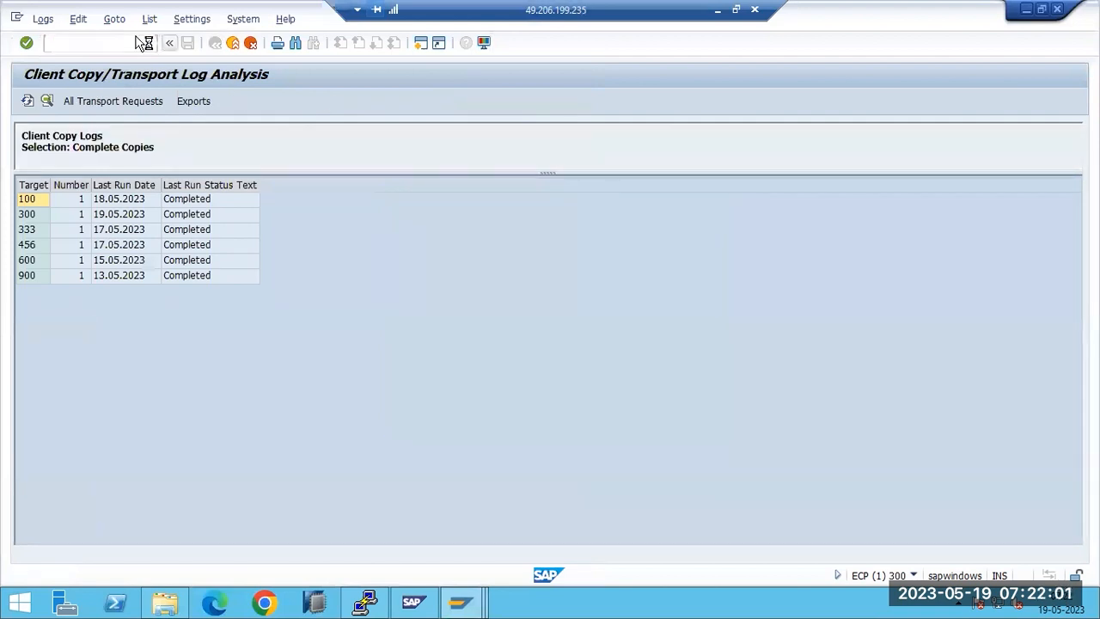
left_click(155, 129)
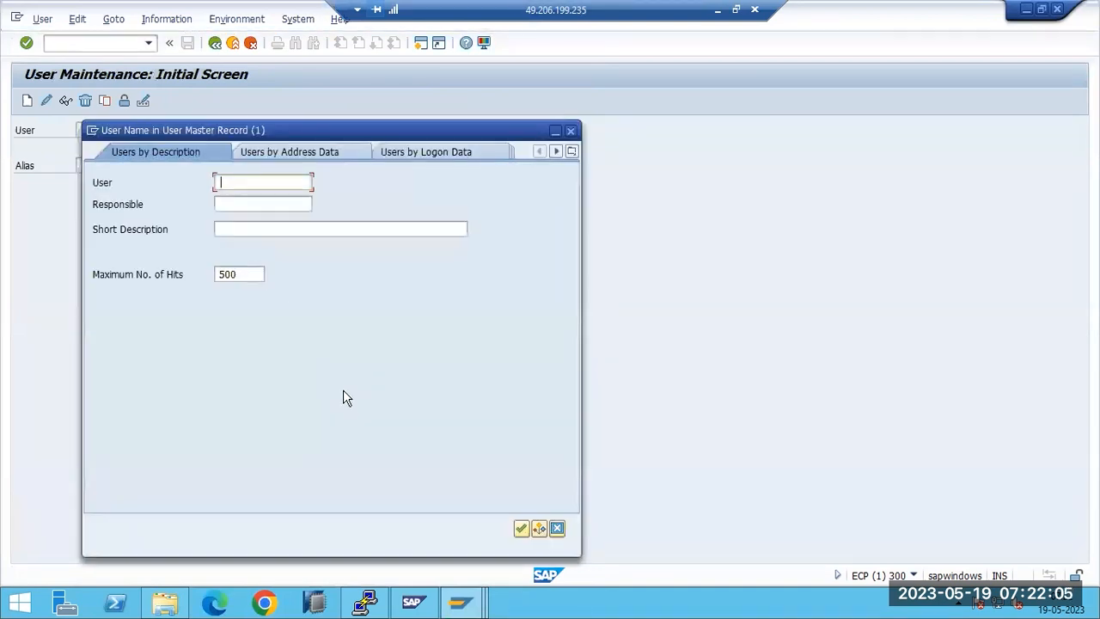
left_click(521, 529)
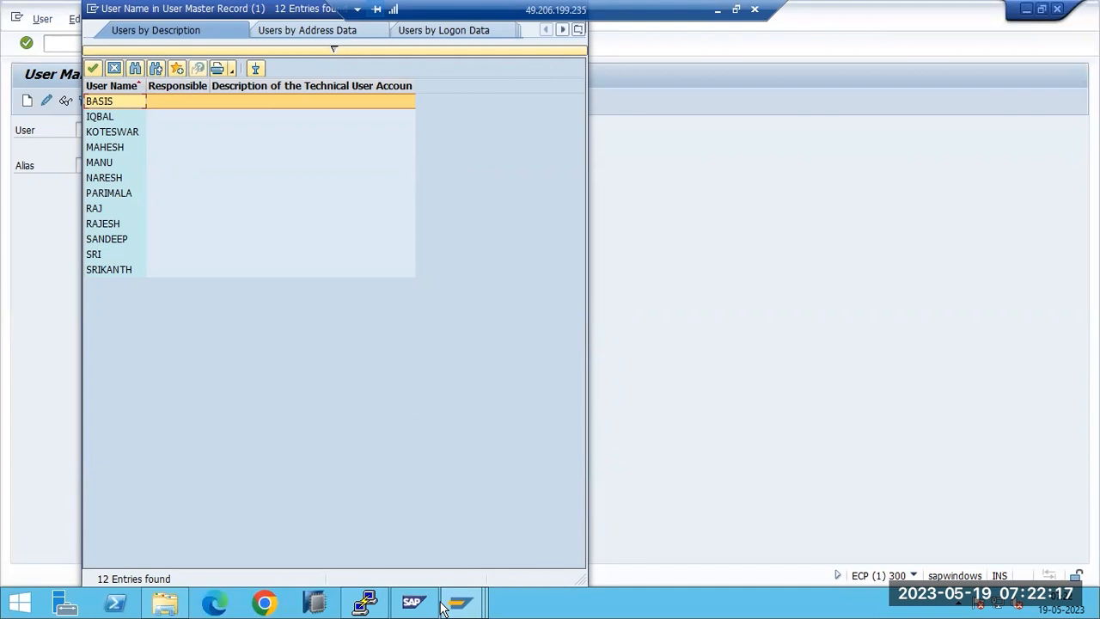
Step: Compare client 001's 14-user list with client 300's 12, marking DDIC and SAP* as missing
mouse_move(458, 603)
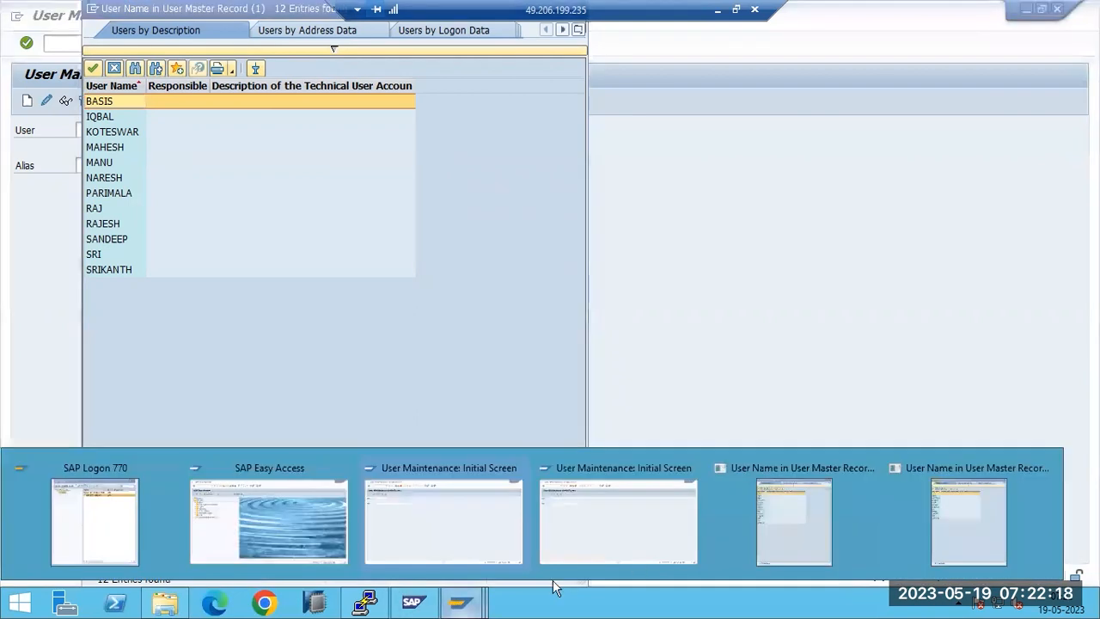
left_click(821, 536)
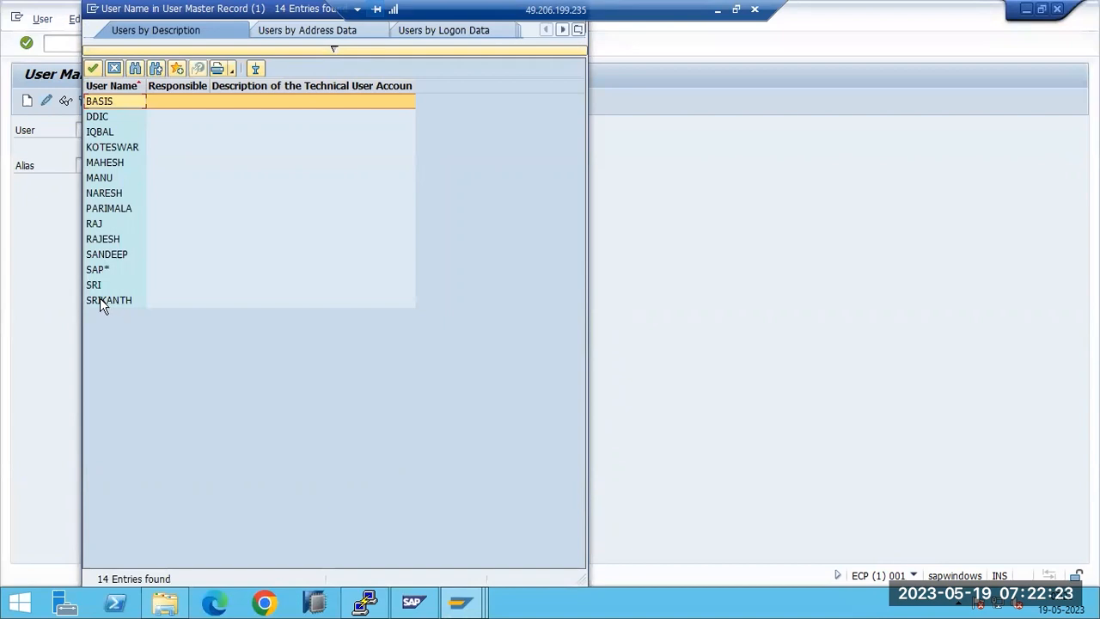
left_click(95, 270)
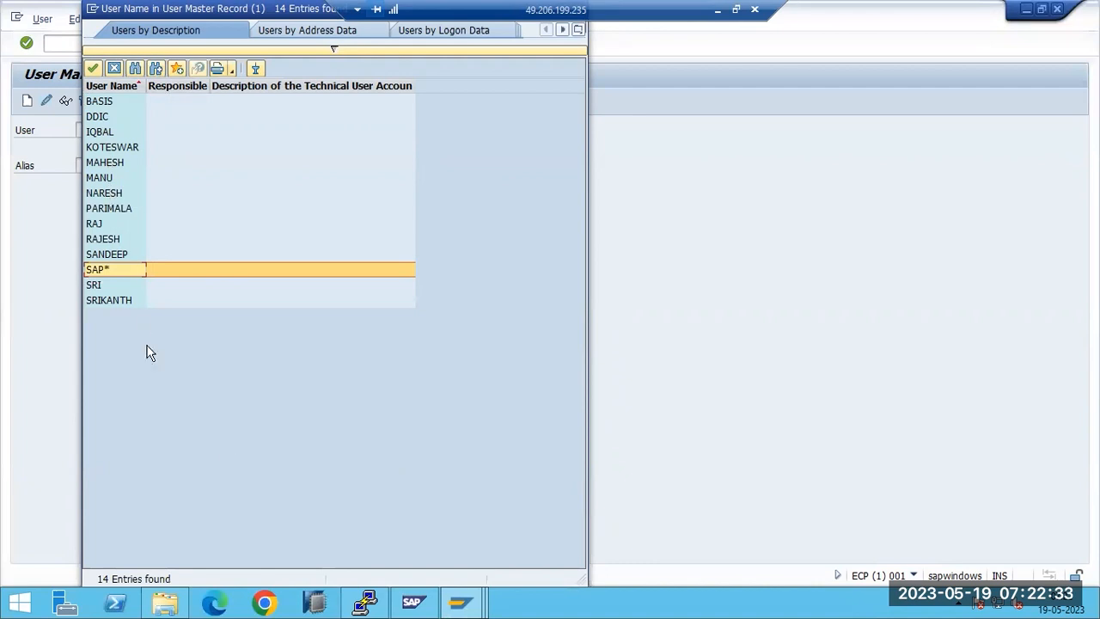
mouse_move(468, 602)
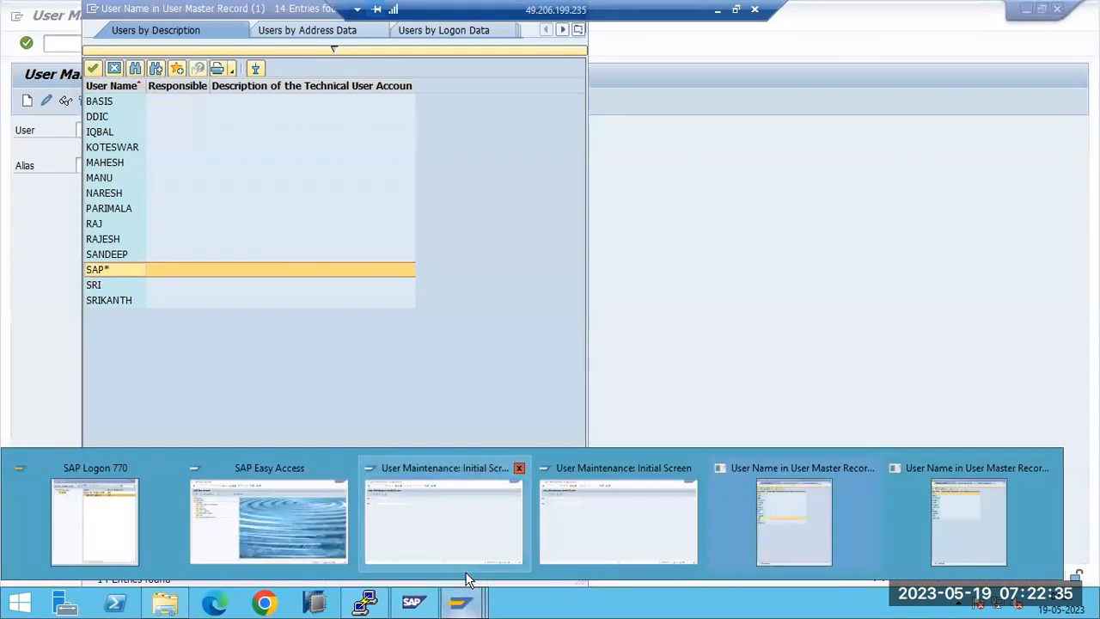
left_click(993, 533)
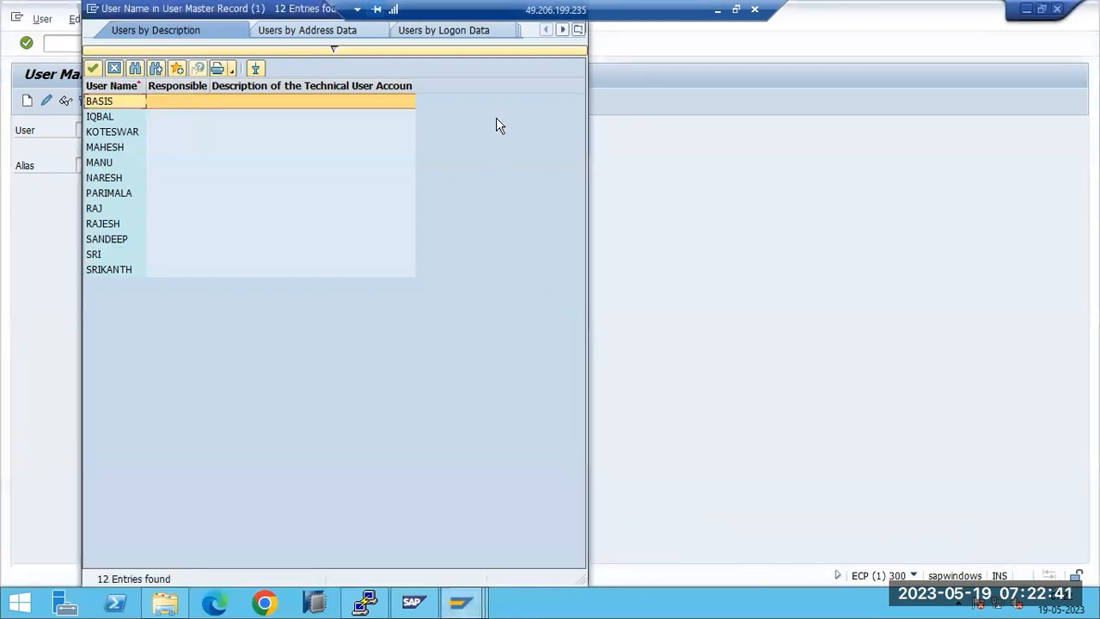
left_click_drag(142, 9, 157, 80)
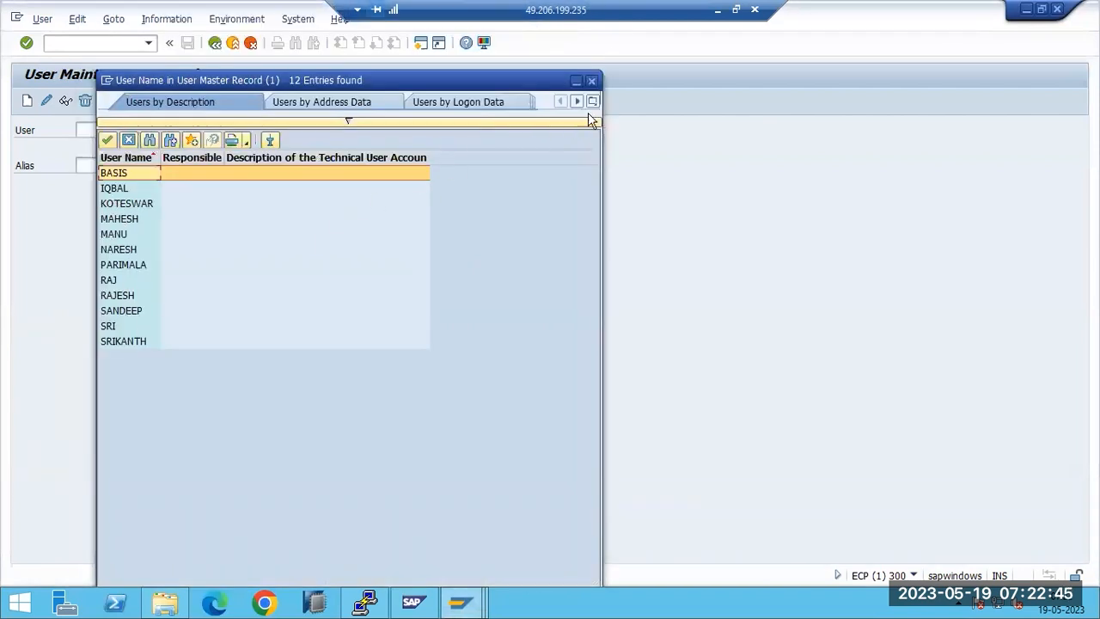
Step: Close the client 300 and client 001 user lists and return to SAP Easy Access
left_click(592, 80)
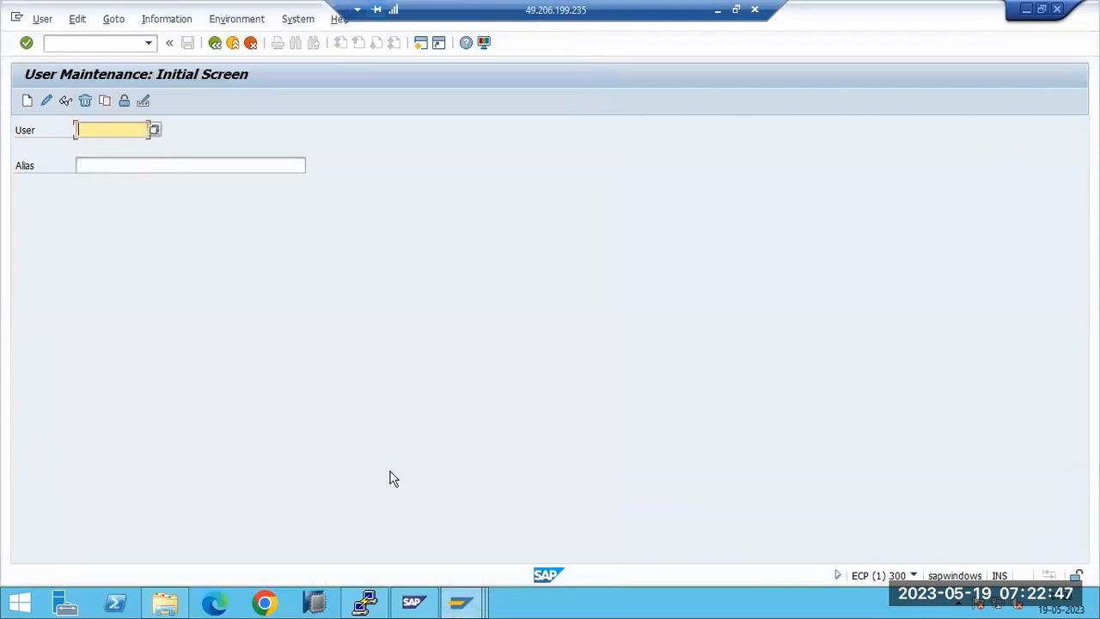
left_click(462, 592)
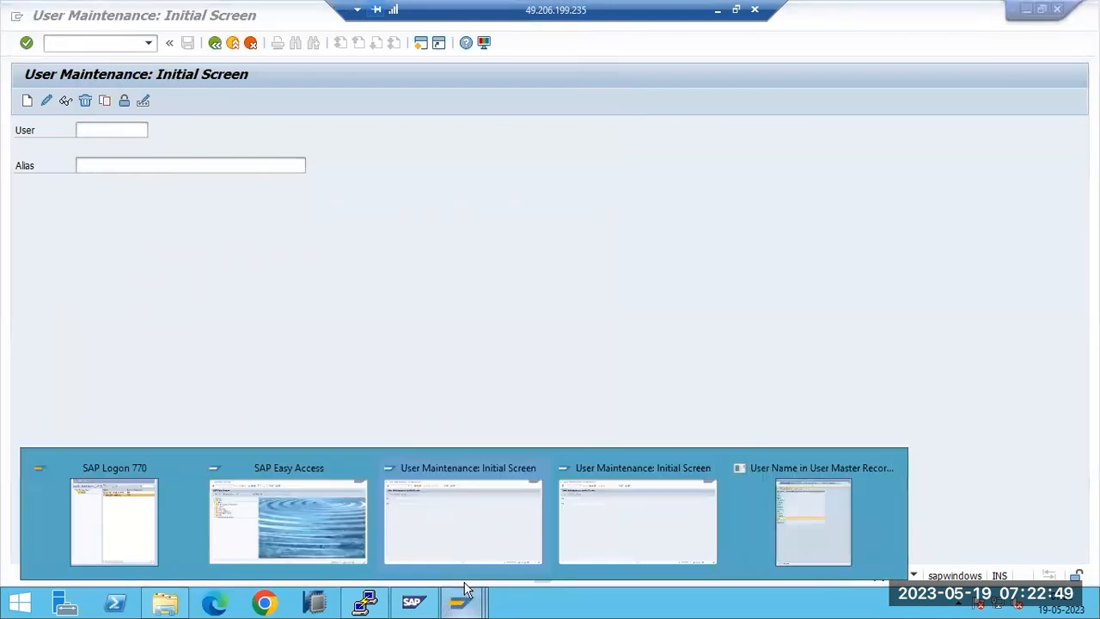
left_click(782, 531)
double_click(119, 14)
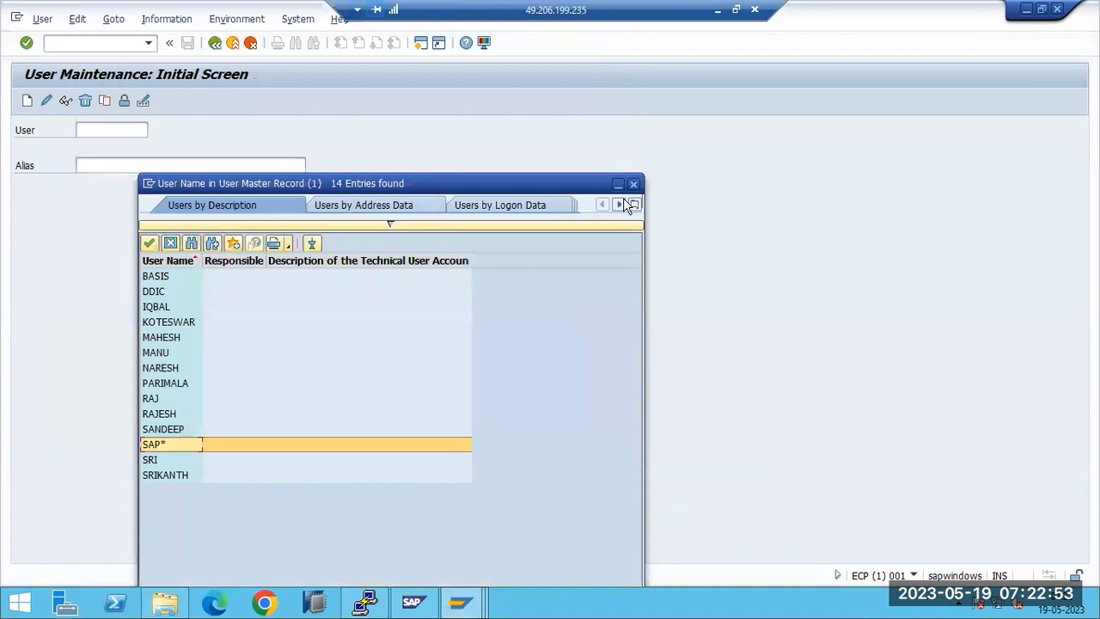
left_click(633, 185)
key("F3")
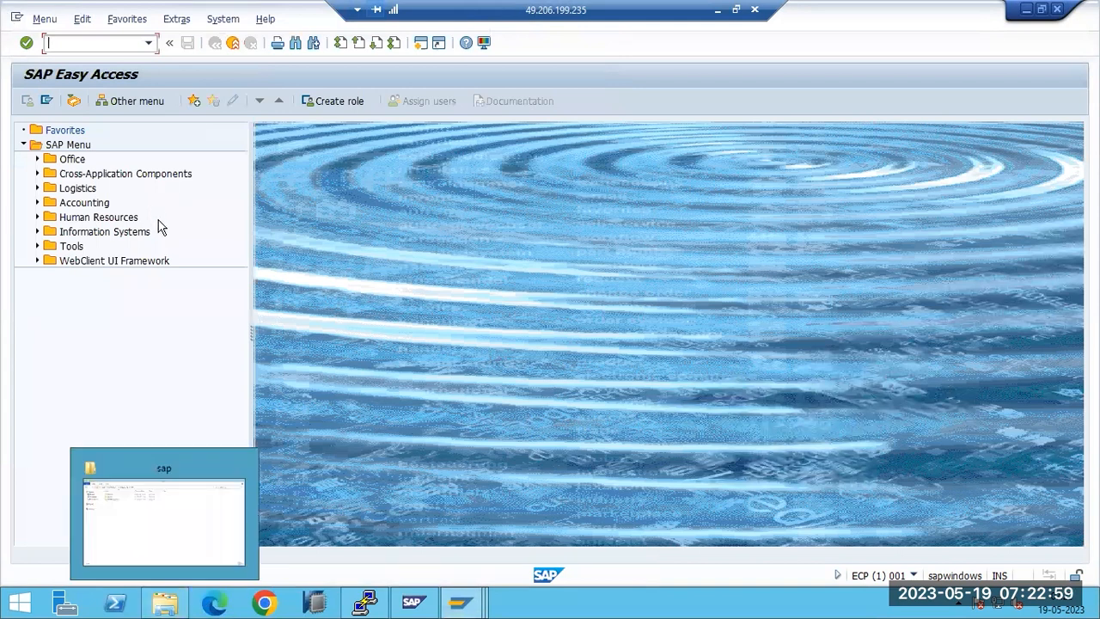
Step: Start a new logon to SAP ECP - GROUPS from SAP Logon
left_click(476, 602)
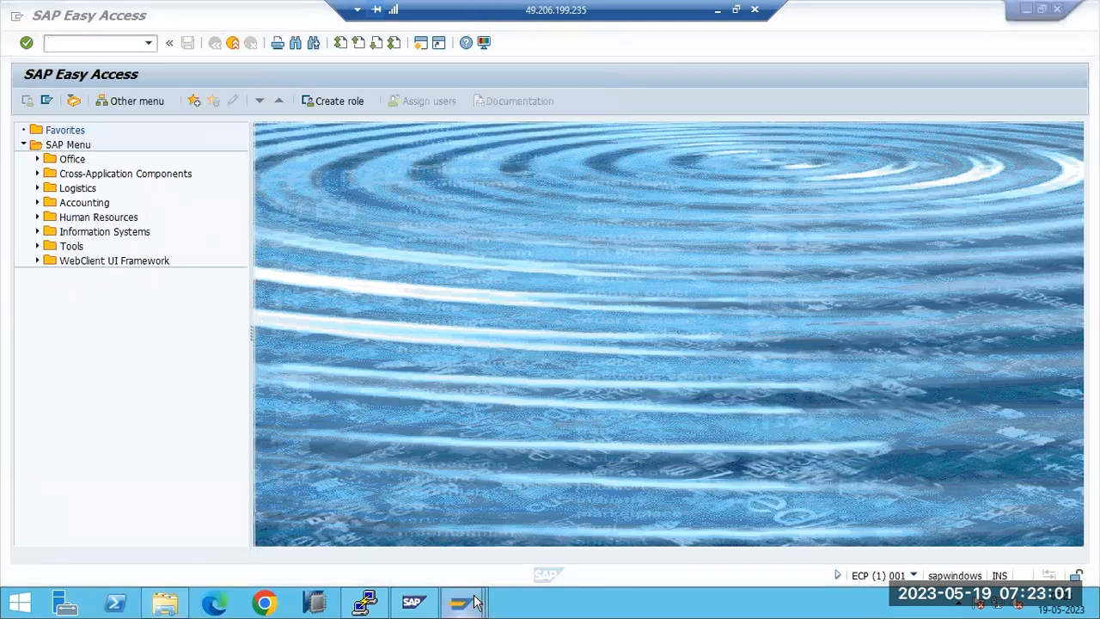
left_click(214, 507)
double_click(264, 152)
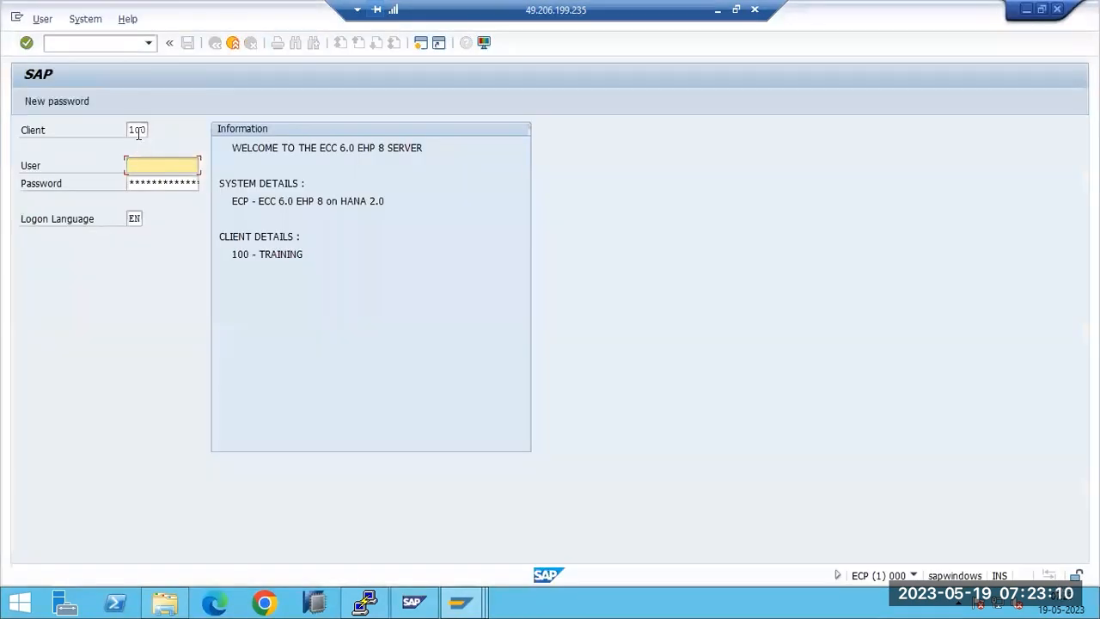
Step: Enter client 300, the user name and the pasted password on the logon screen
left_click(138, 129)
type("300")
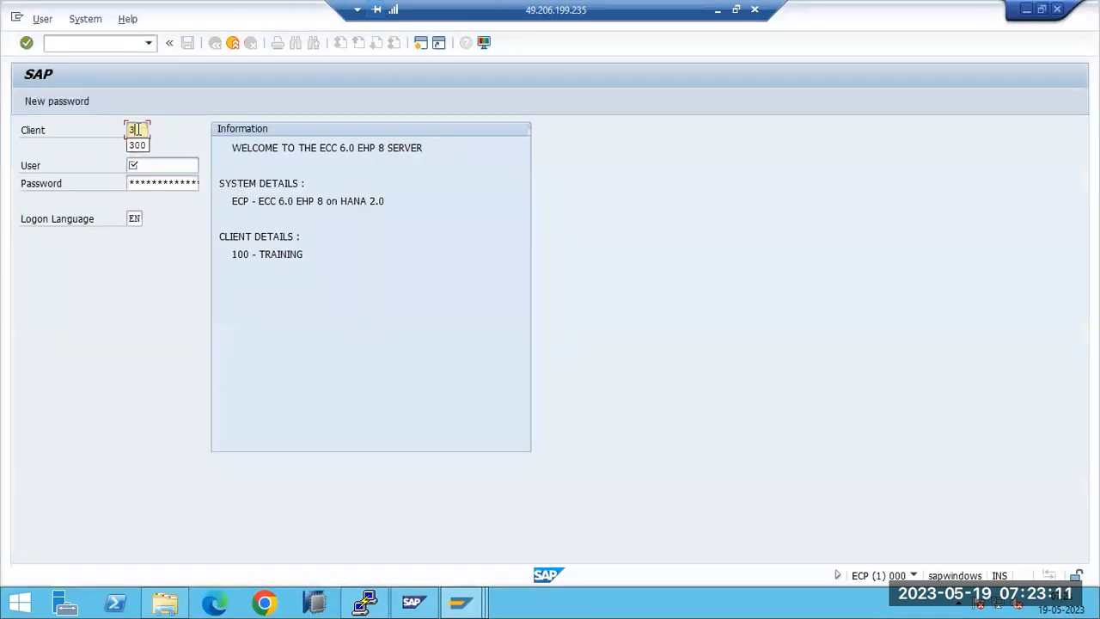
key("Tab")
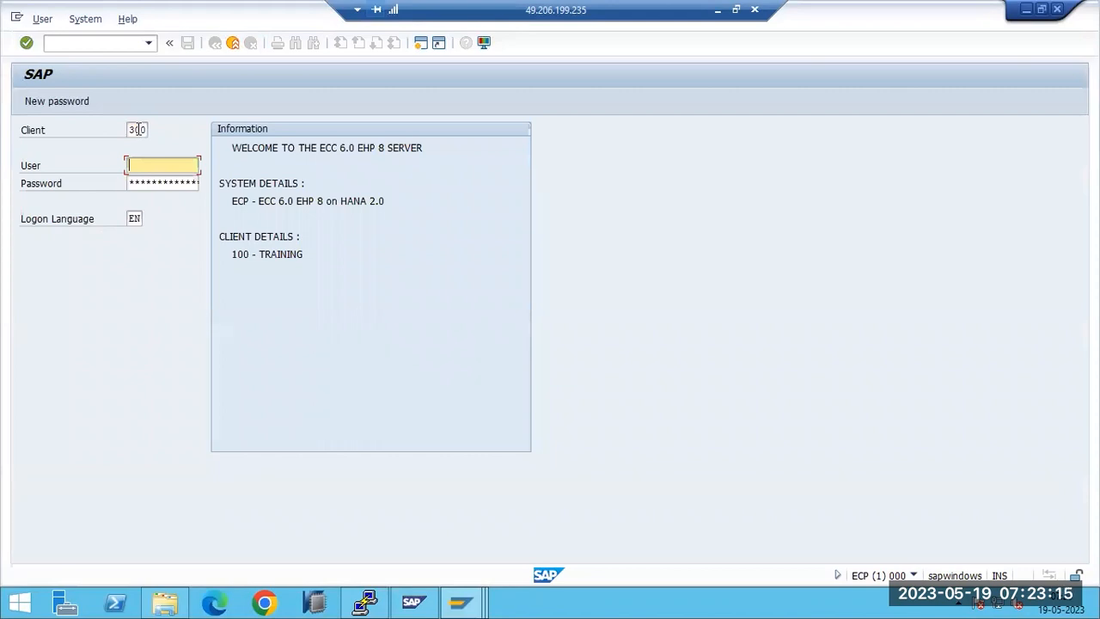
type("basi")
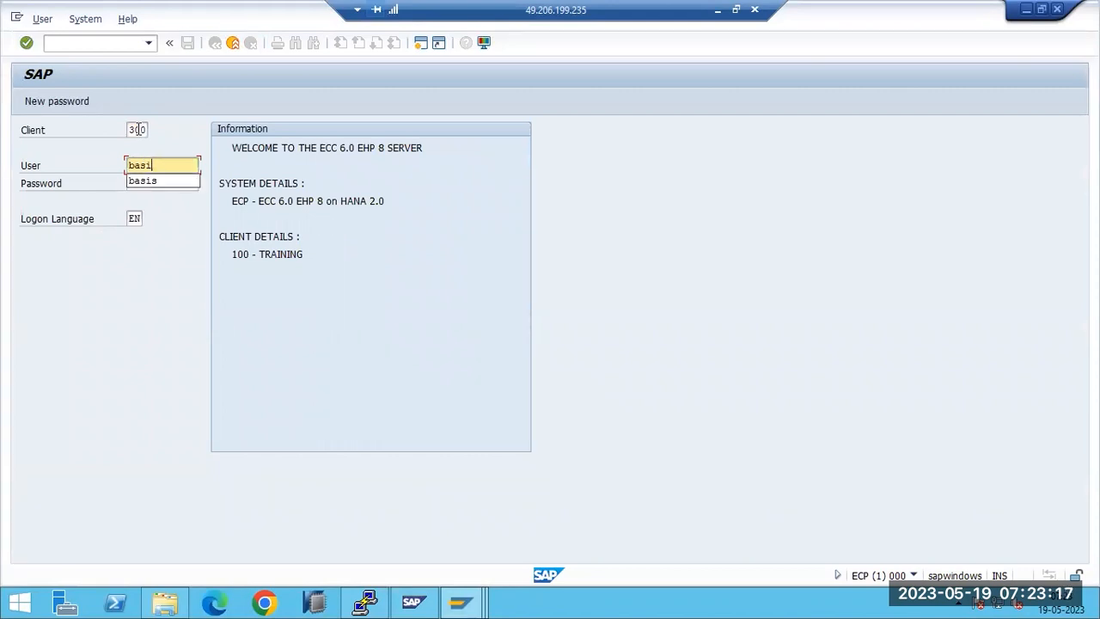
type("s")
key("Tab")
key("ctrl+v")
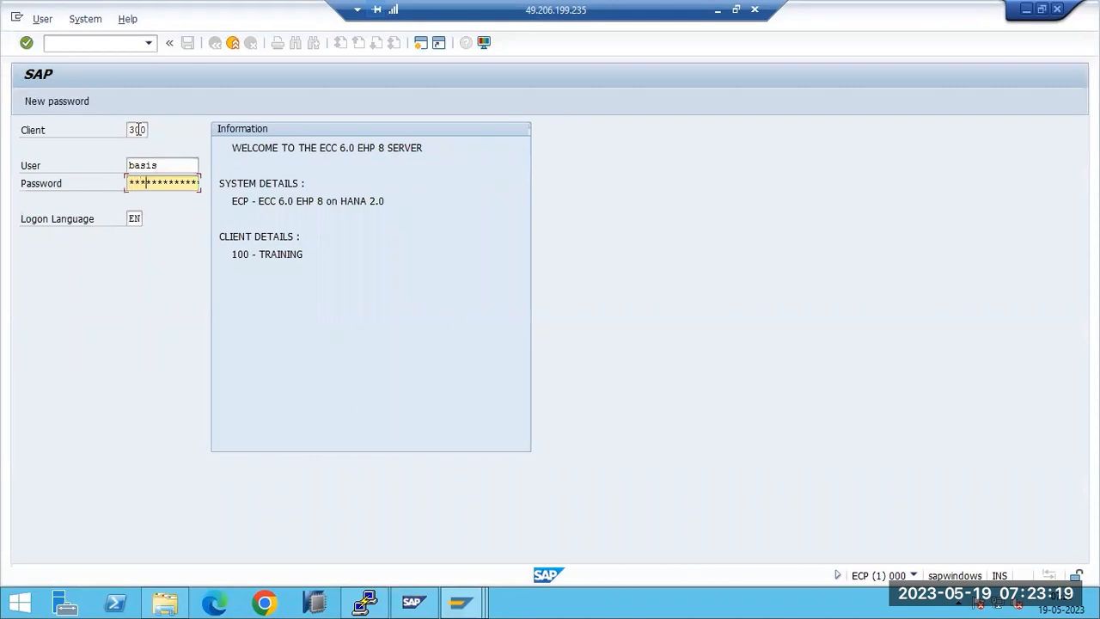
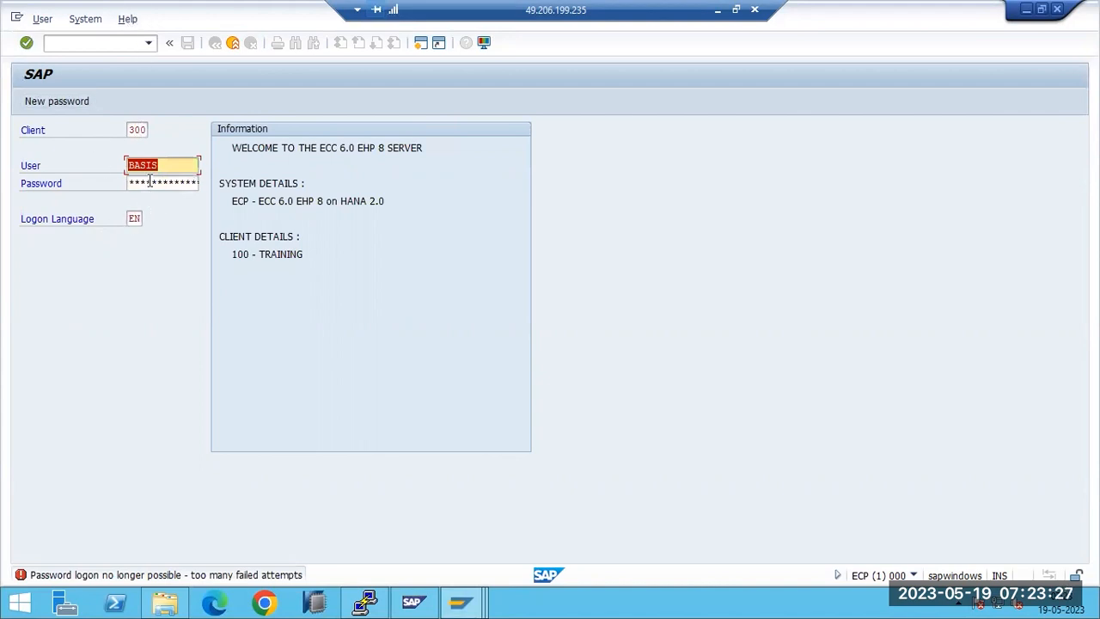
Step: In the Easy Access session, run SU01 for user BASIS and check its lock status without changing anything
left_click(461, 602)
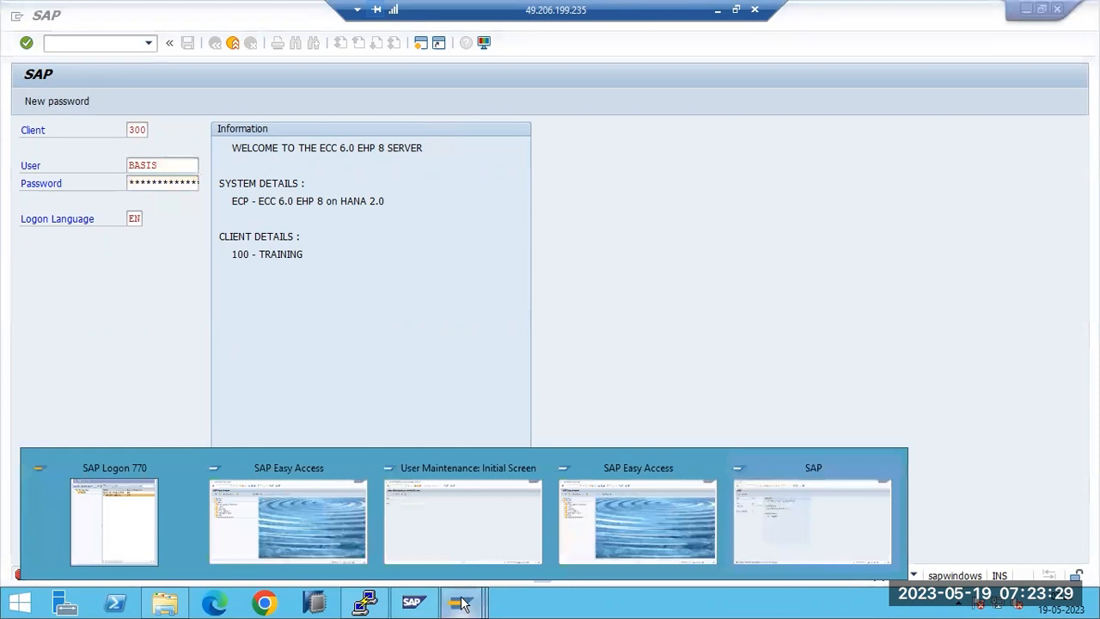
left_click(664, 537)
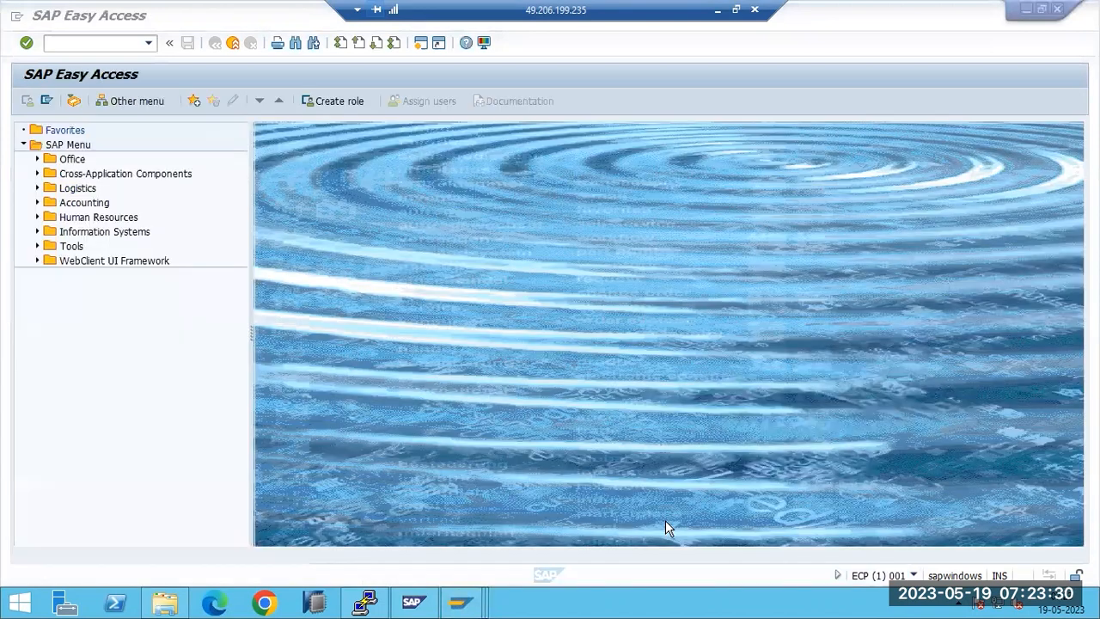
left_click(60, 92)
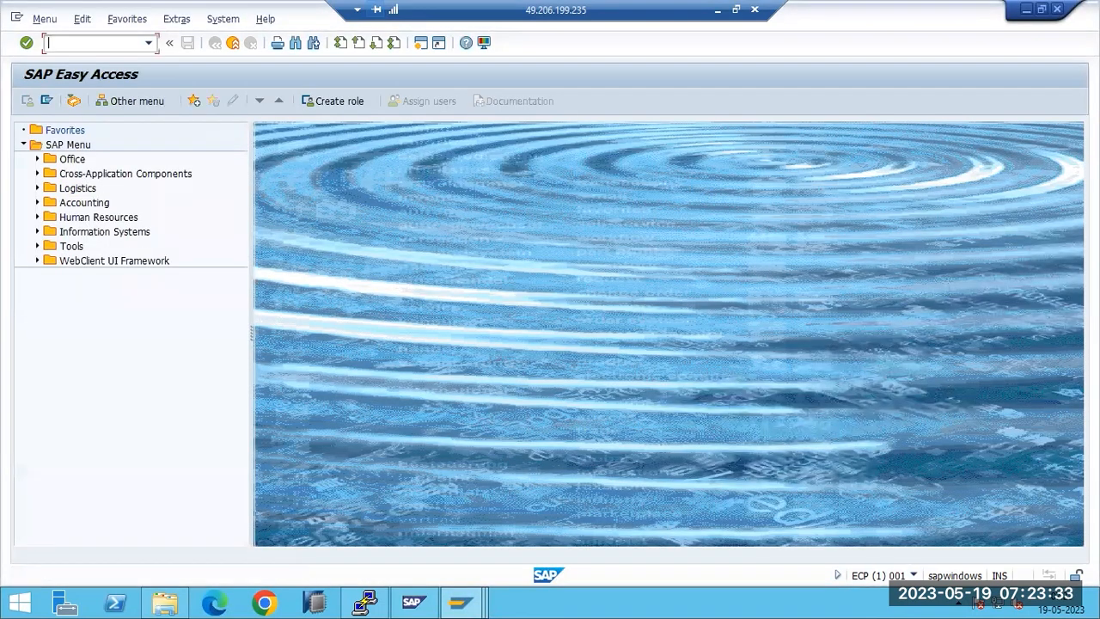
type("su01")
key("Return")
type("basis")
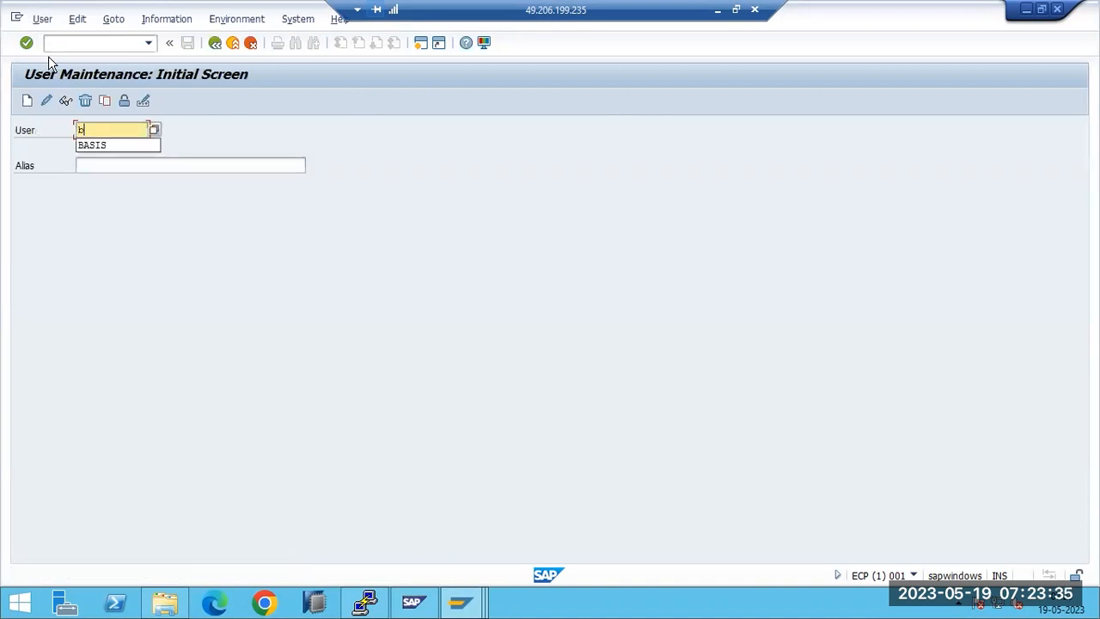
left_click(124, 101)
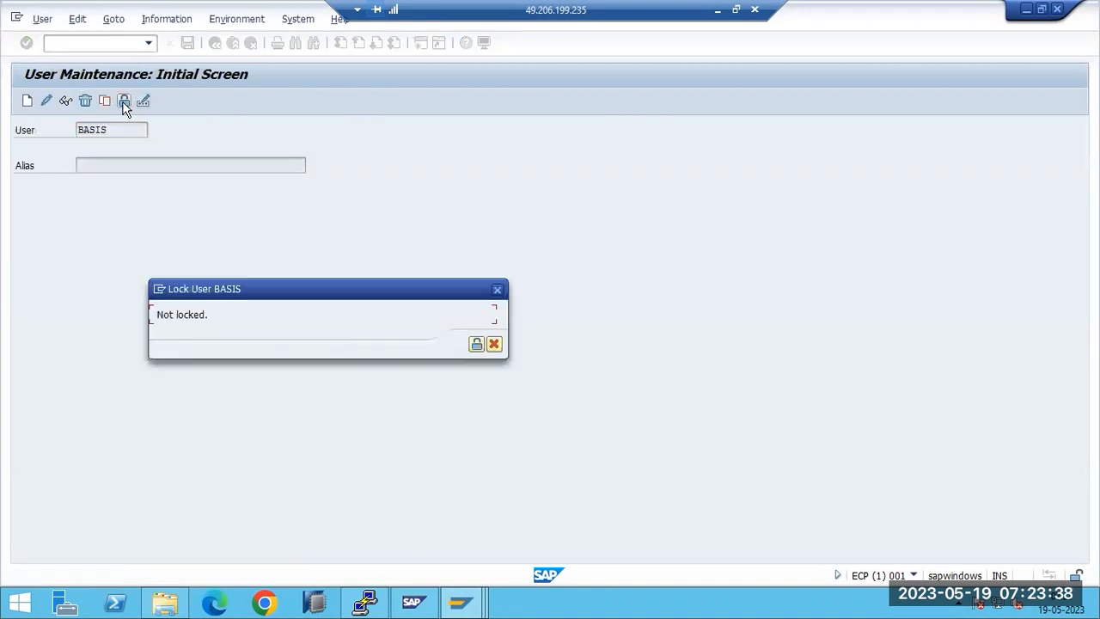
left_click(494, 345)
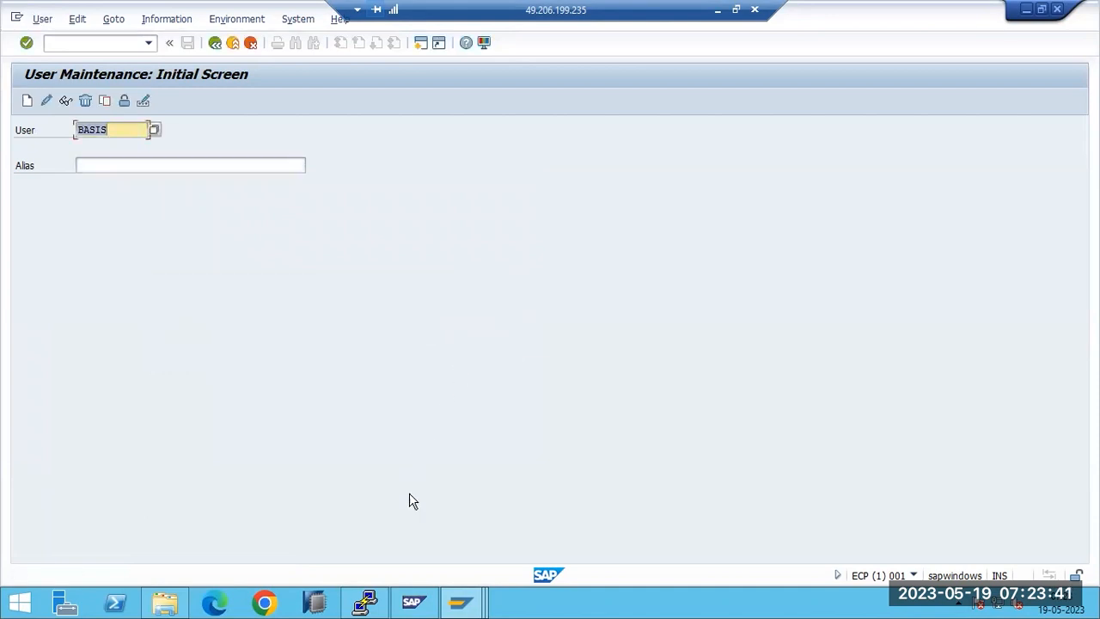
Step: Unlock user BASIS in the client 300 user maintenance session
mouse_move(414, 602)
left_click(755, 533)
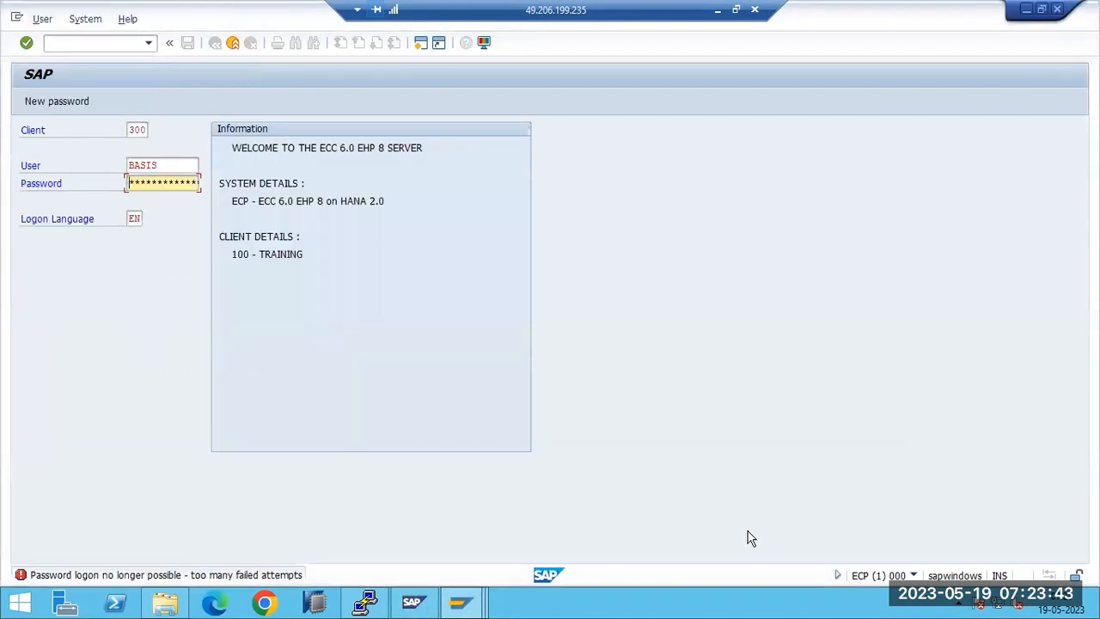
mouse_move(461, 602)
left_click(621, 530)
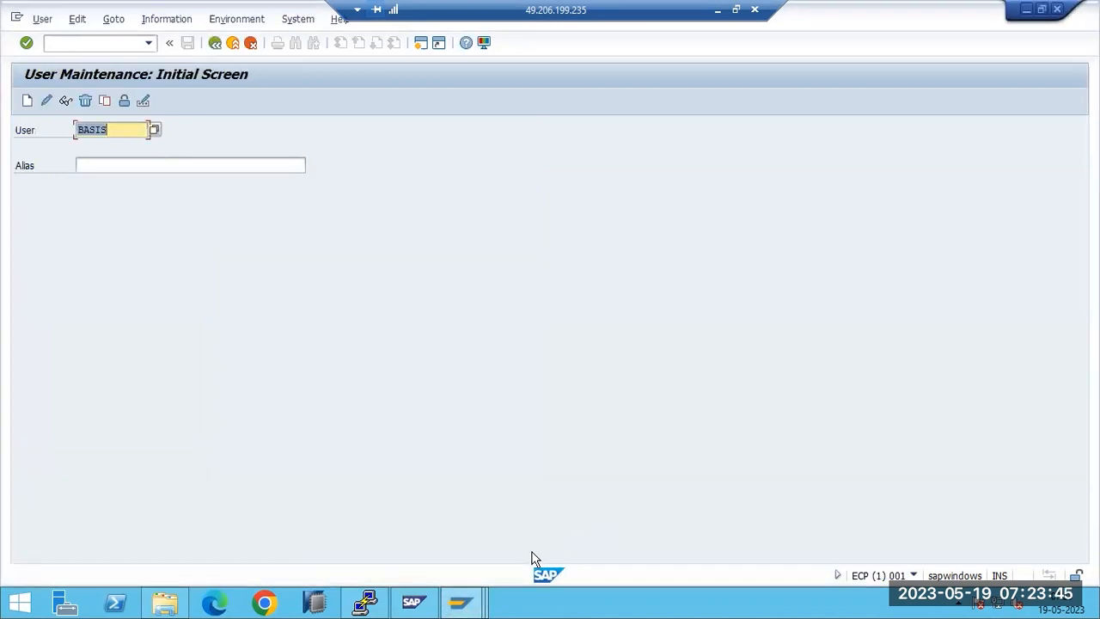
left_click(471, 557)
type("basis")
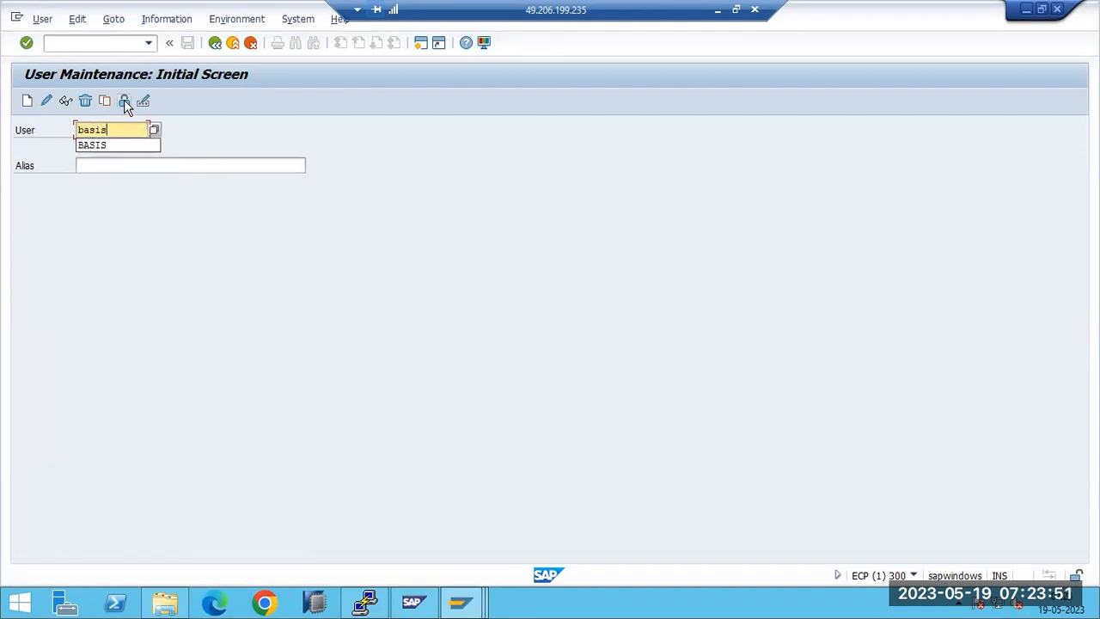
left_click(124, 100)
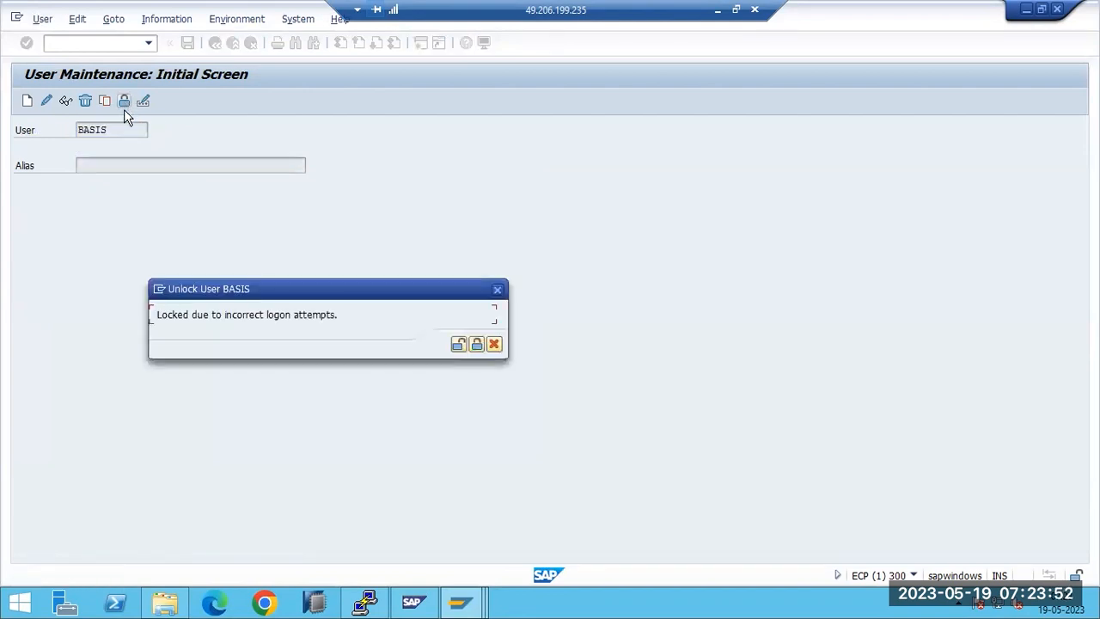
left_click(459, 344)
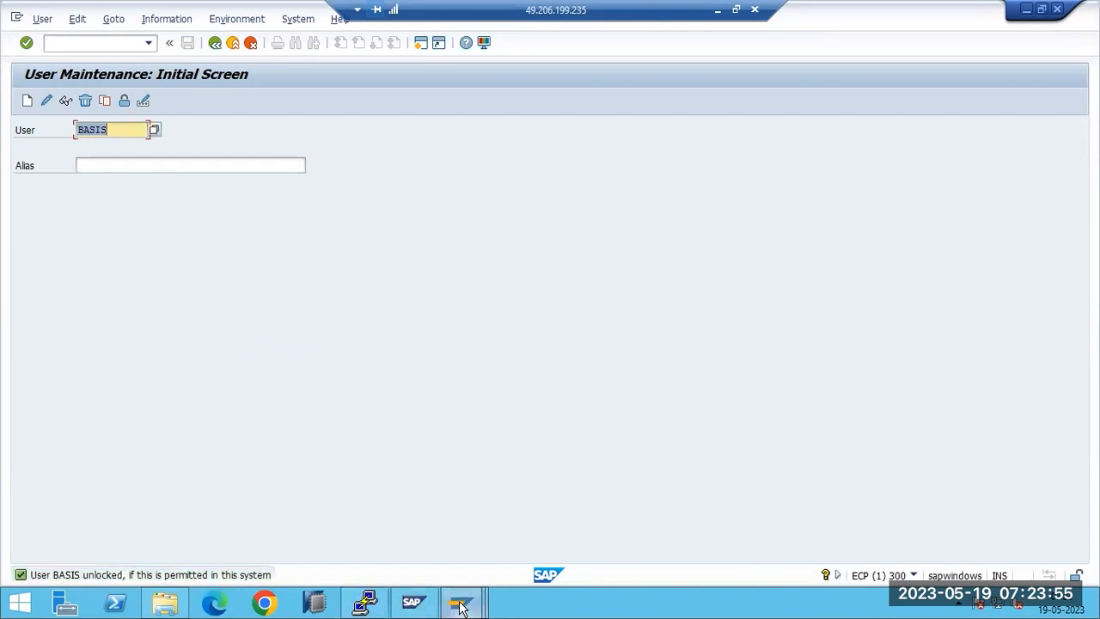
Step: Return to the client 300 logon window and re-enter the password
left_click(413, 602)
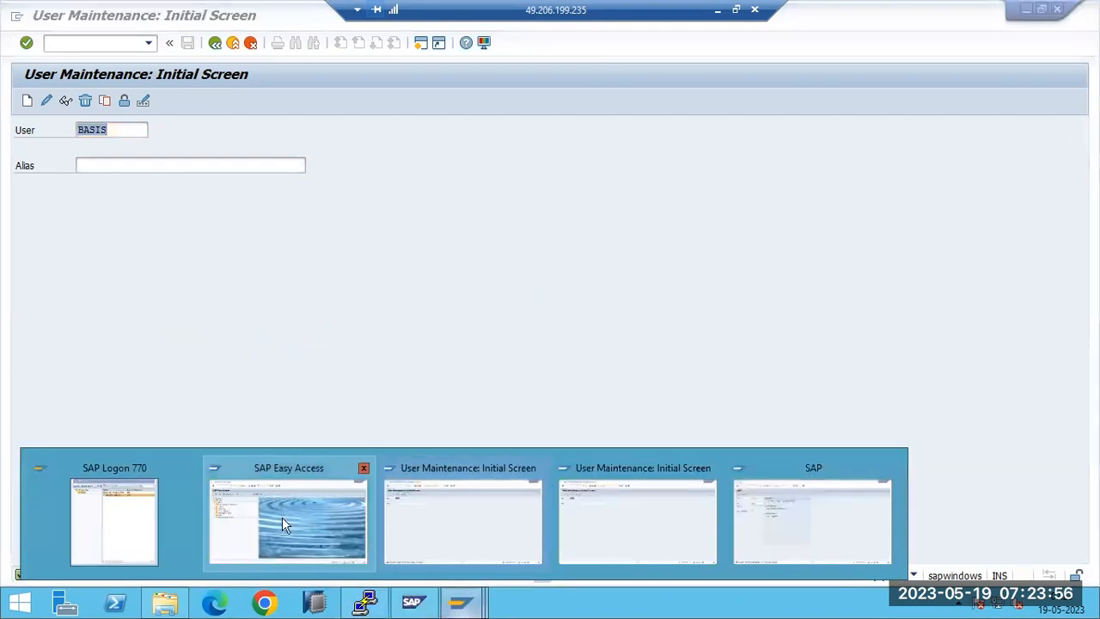
left_click(750, 499)
type("*****")
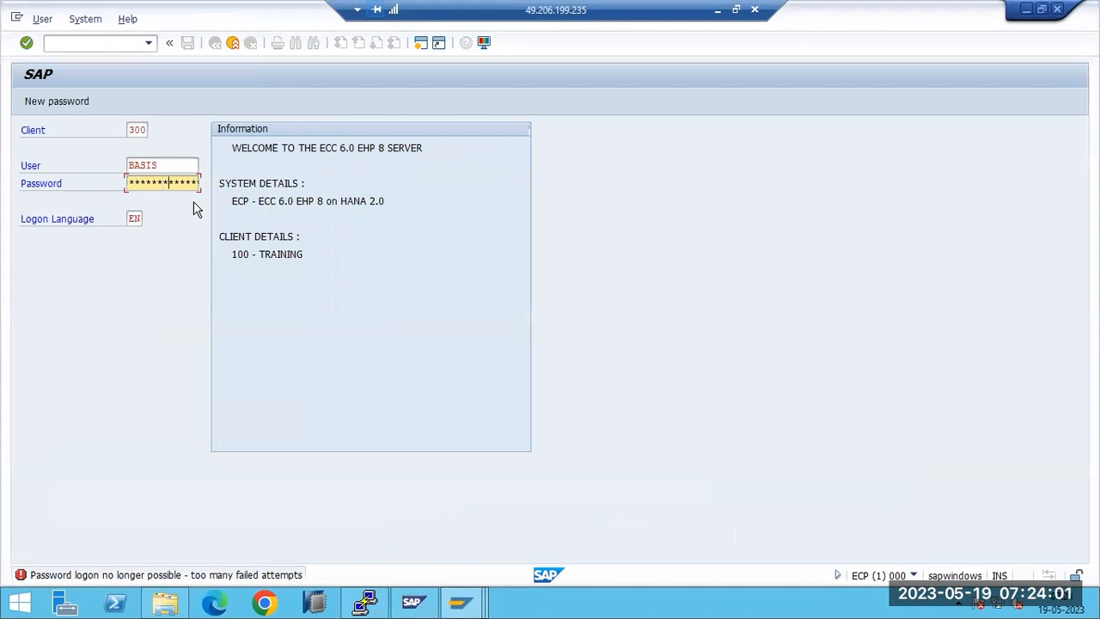
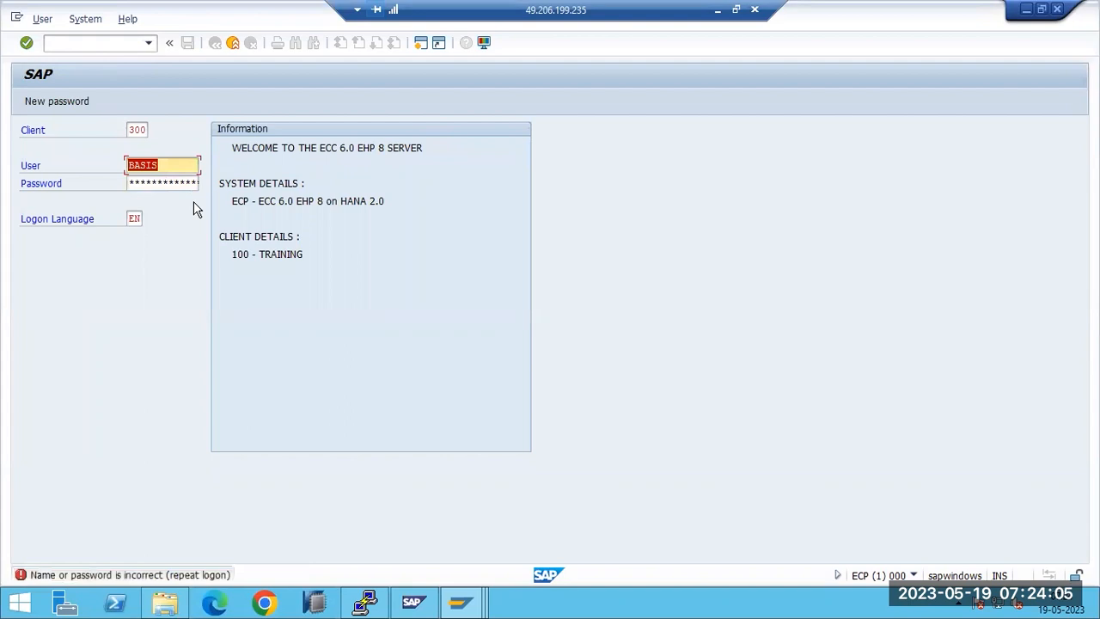
Step: Re-enter the password and resubmit the client 300 logon
key("Tab")
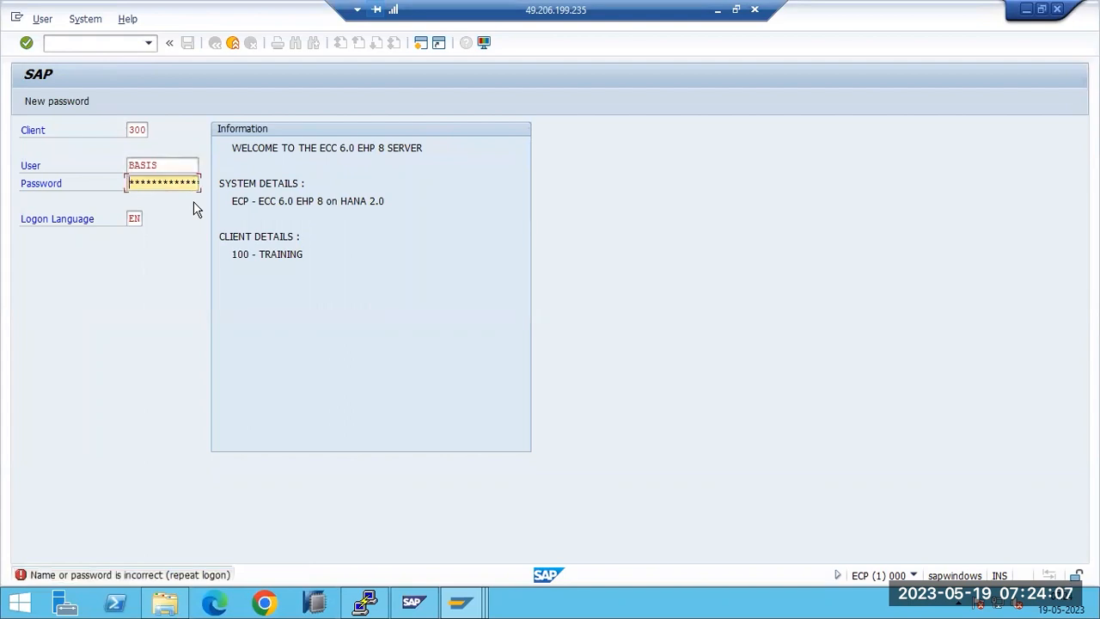
type("****")
key("Return")
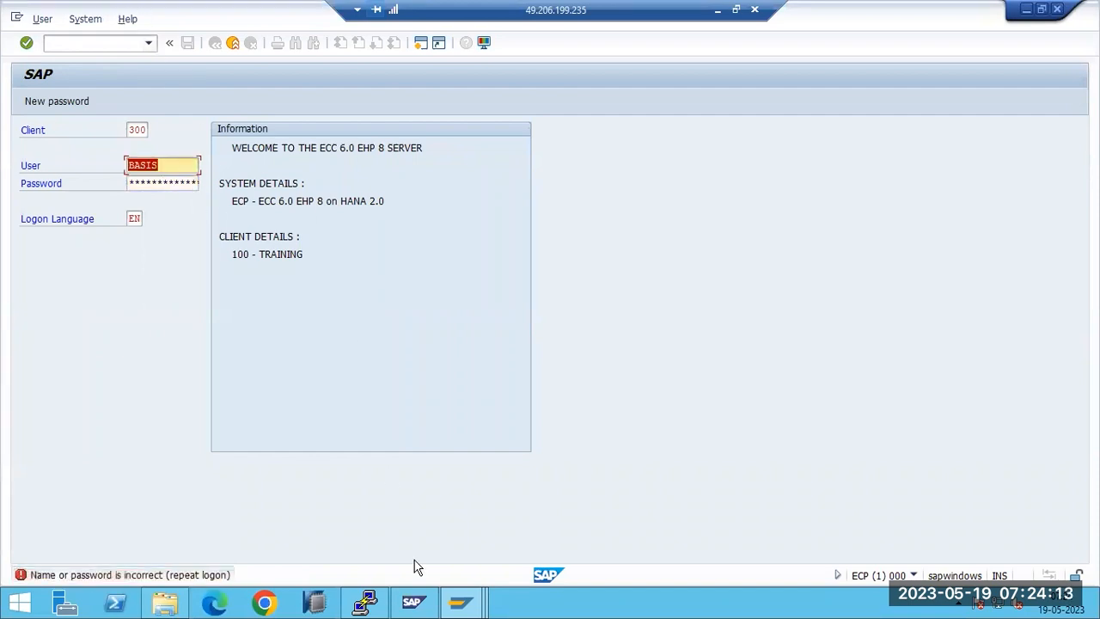
Step: Switch through the open SAP windows, via User Maintenance, to the client 100 Easy Access window
mouse_move(479, 605)
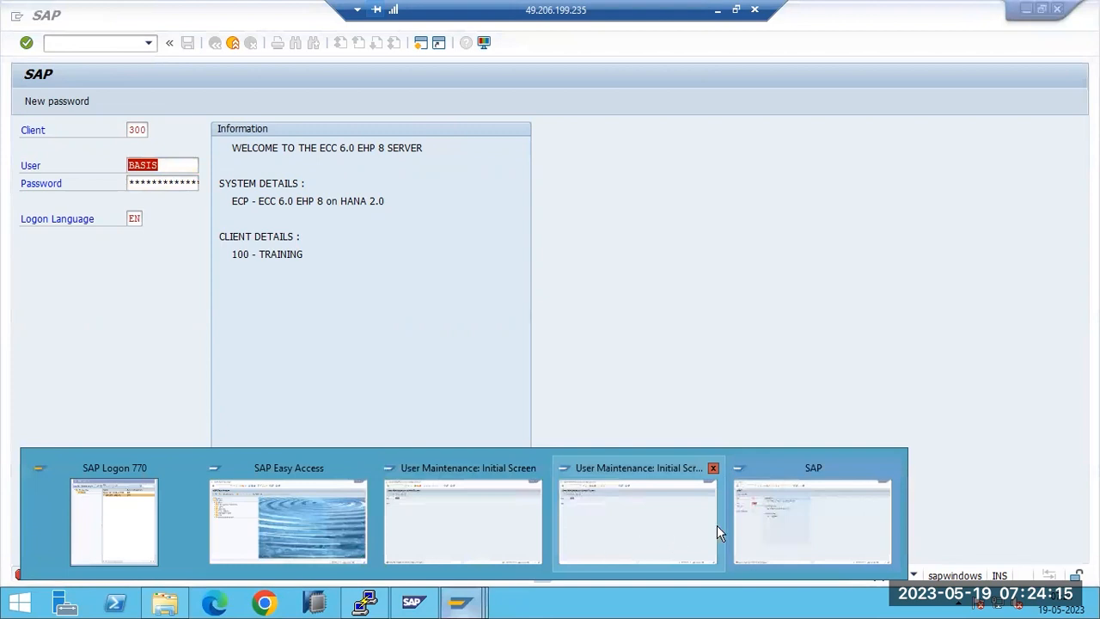
left_click(584, 546)
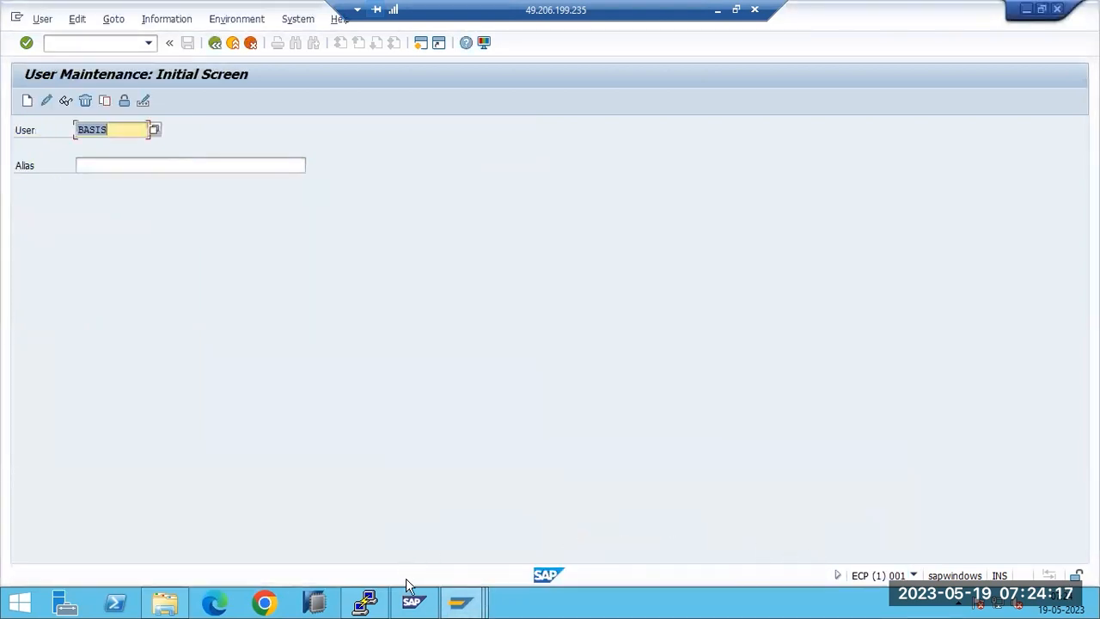
mouse_move(458, 600)
left_click(453, 552)
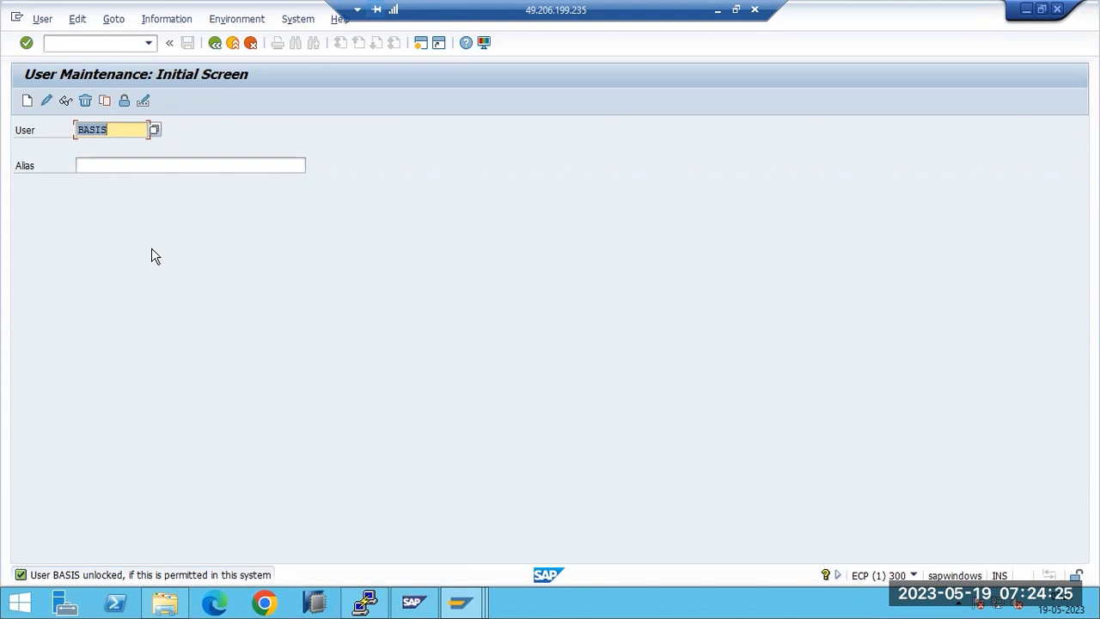
left_click(462, 606)
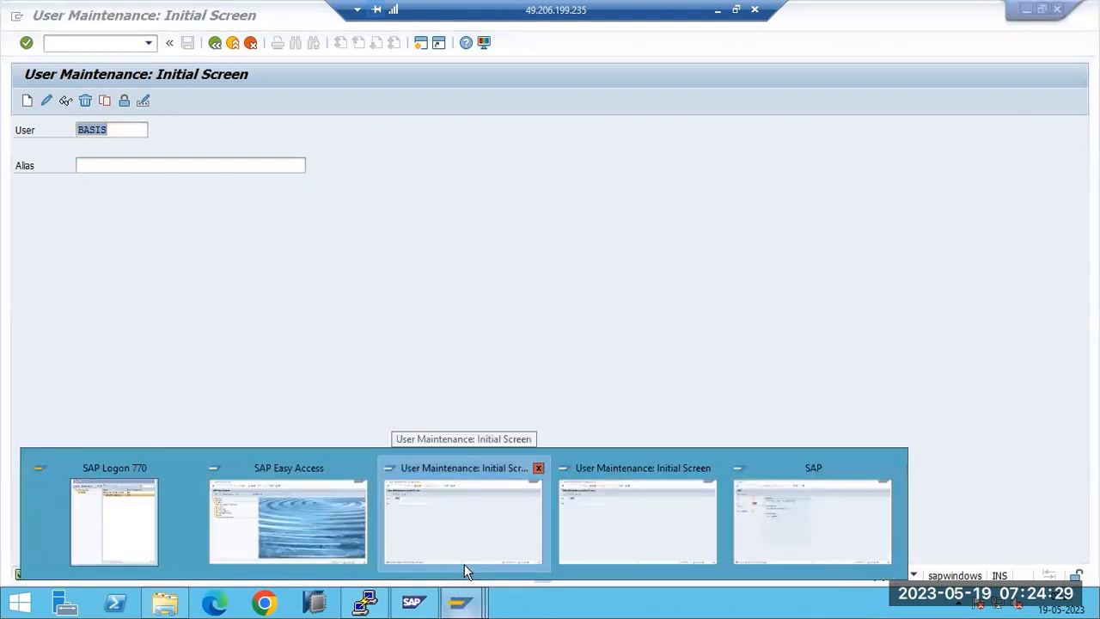
left_click(439, 525)
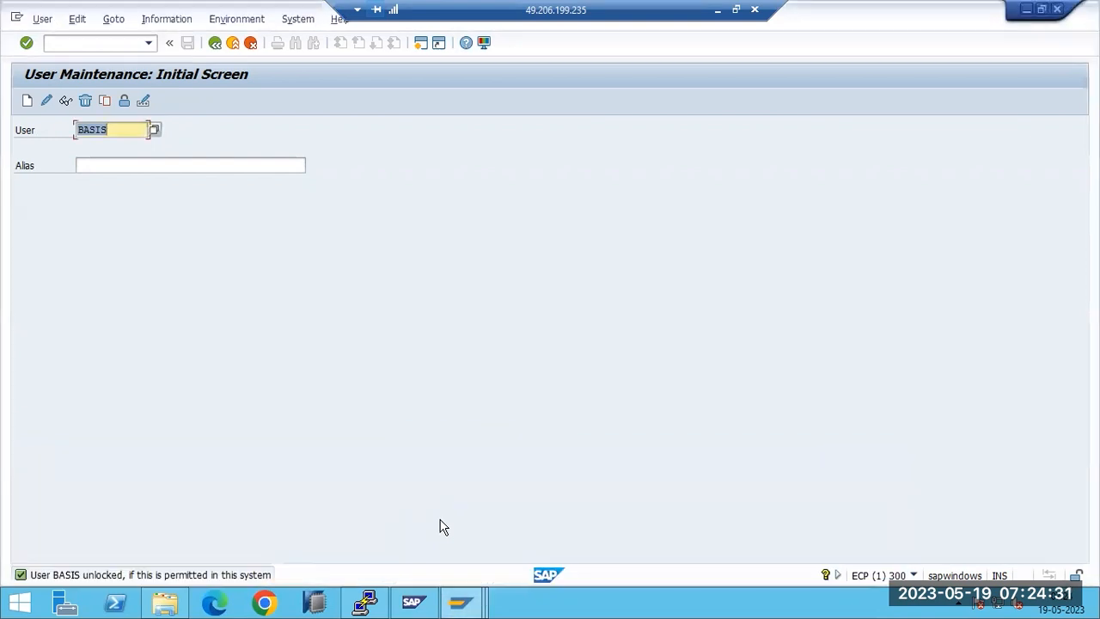
left_click(462, 606)
left_click(331, 535)
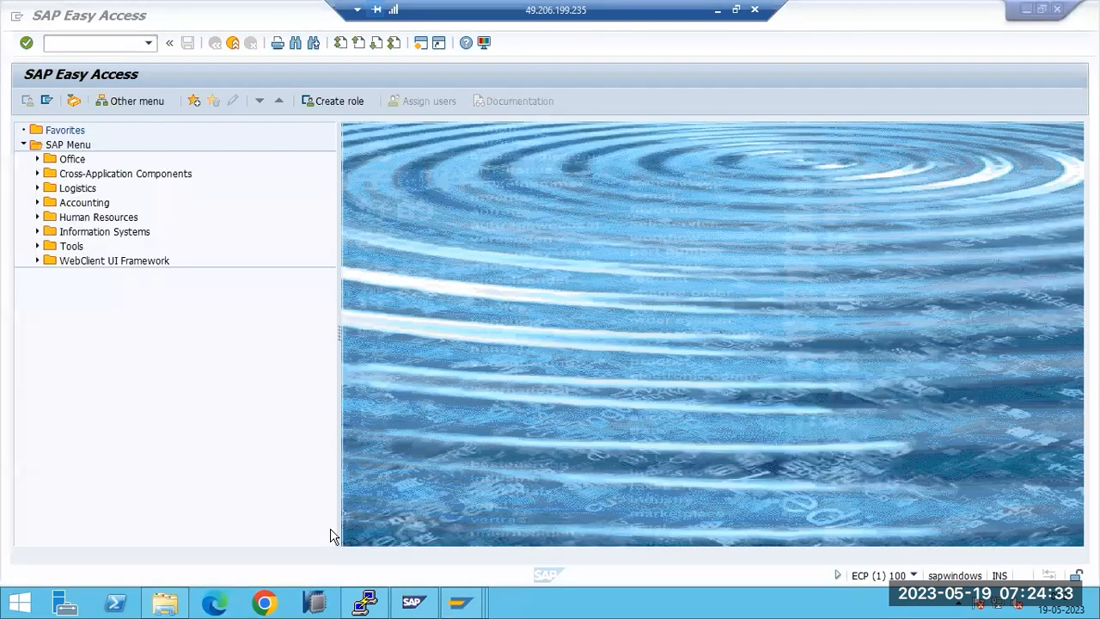
Step: Run SU01 from the client 100 Easy Access window
left_click(461, 606)
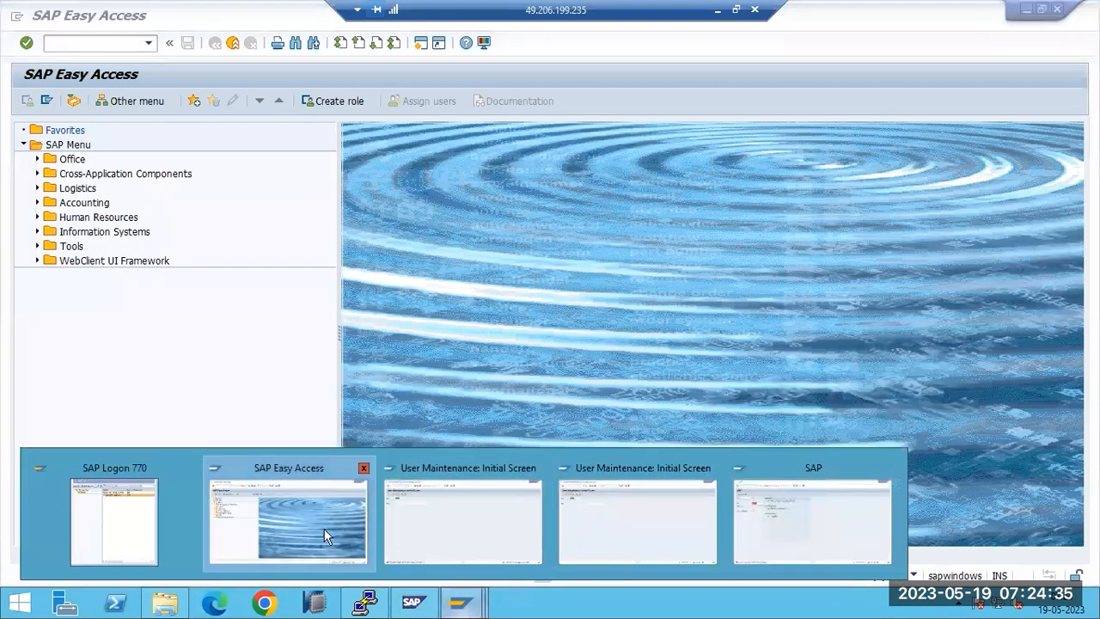
left_click(324, 529)
type("su01")
key("Return")
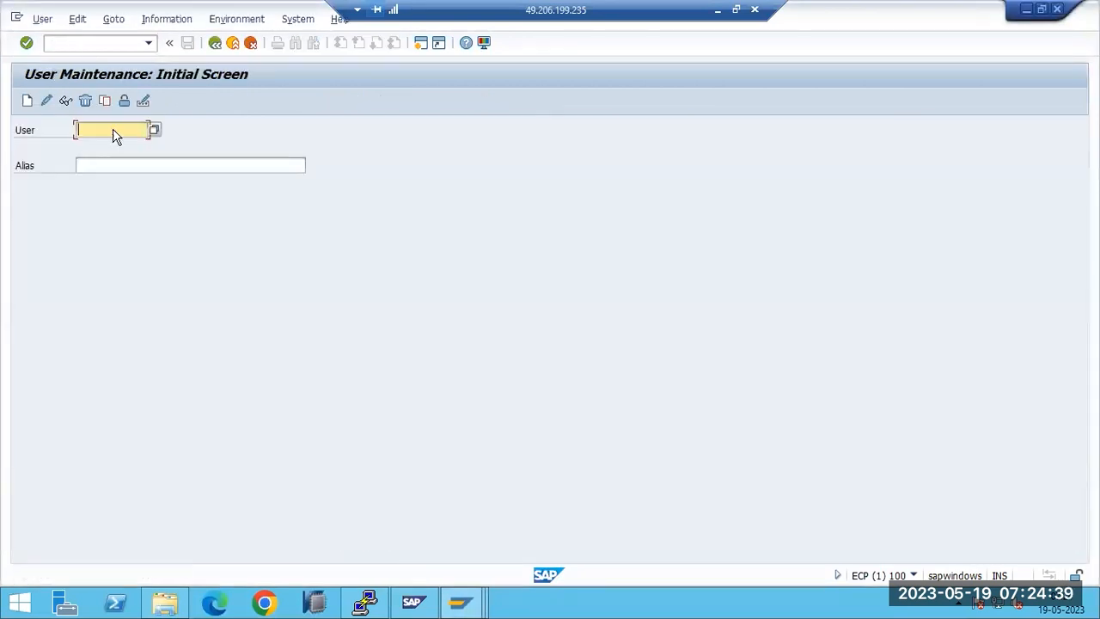
Step: List all client 100 users in the User search help, showing only BASIS and TMSADM
left_click(154, 131)
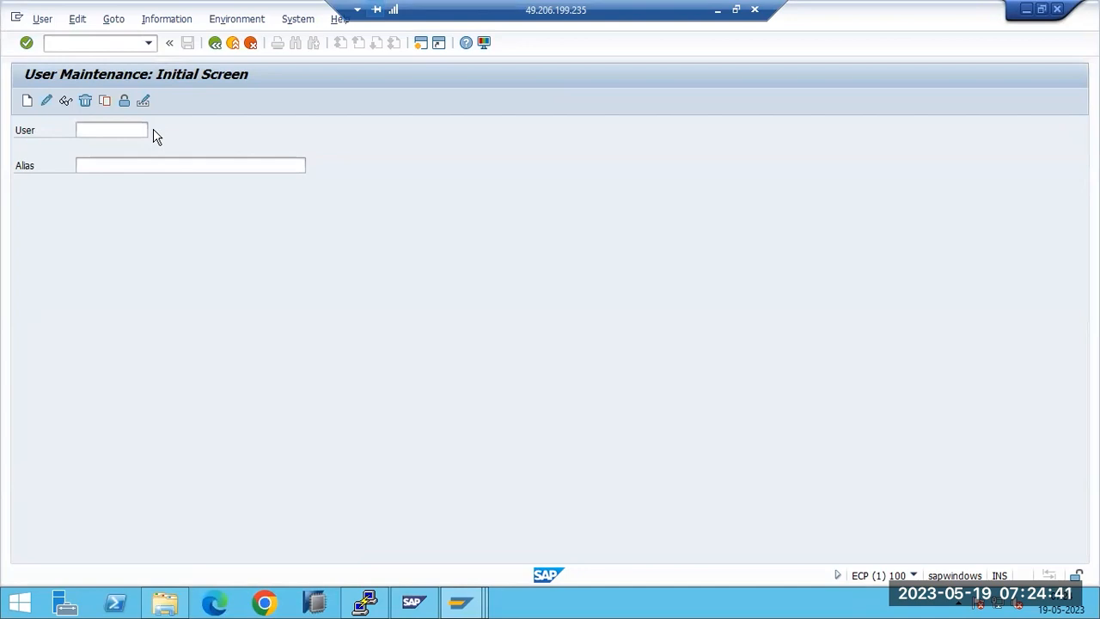
left_click(522, 527)
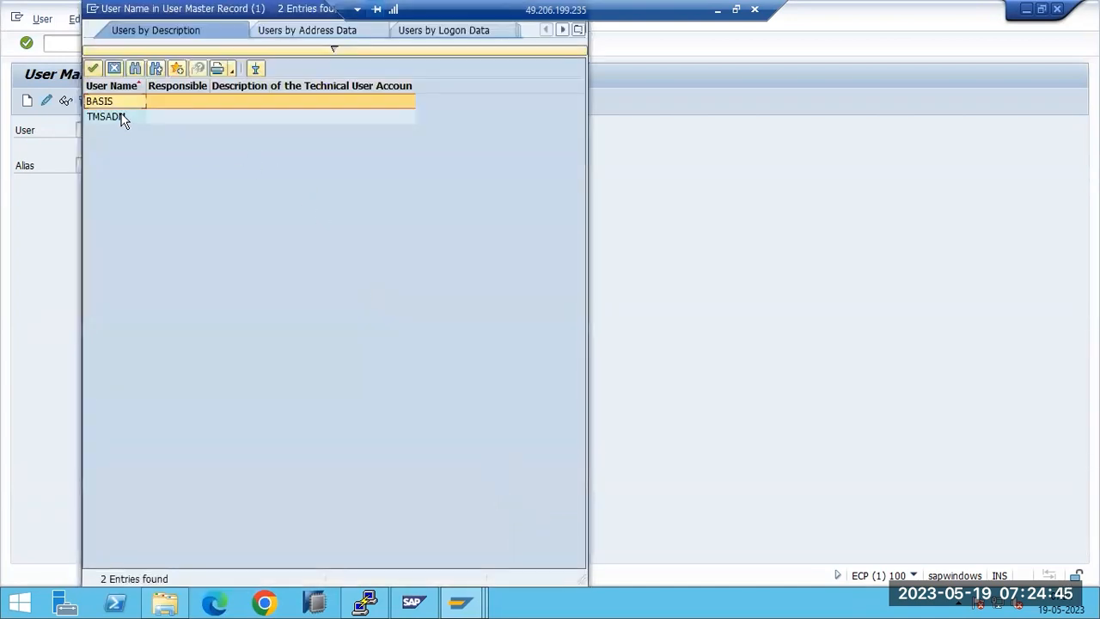
left_click(110, 125)
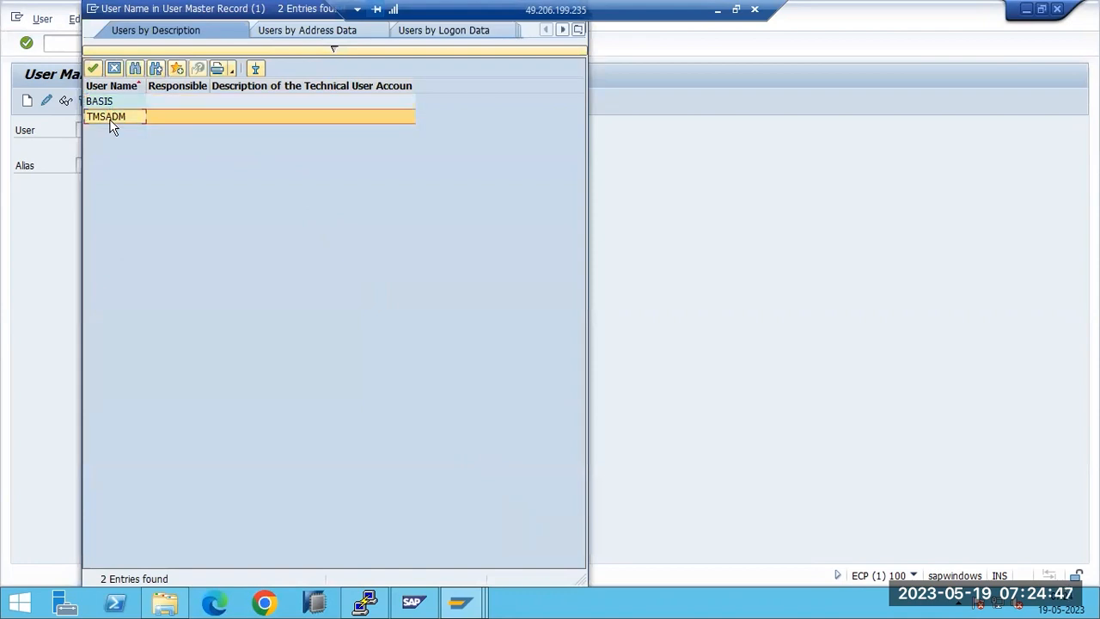
left_click_drag(166, 11, 213, 187)
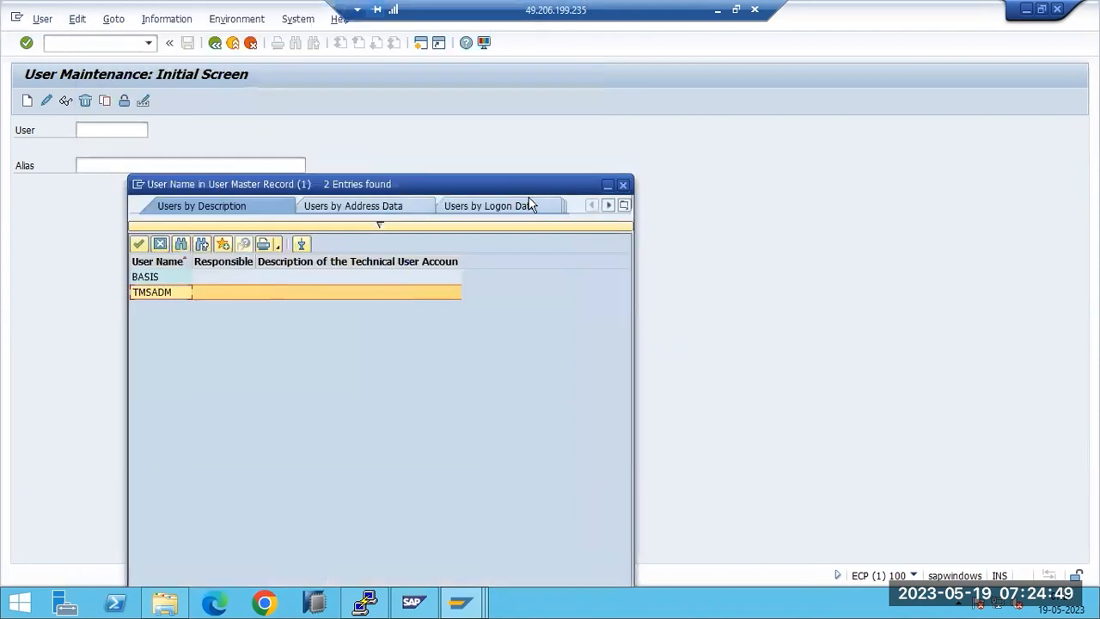
left_click(625, 185)
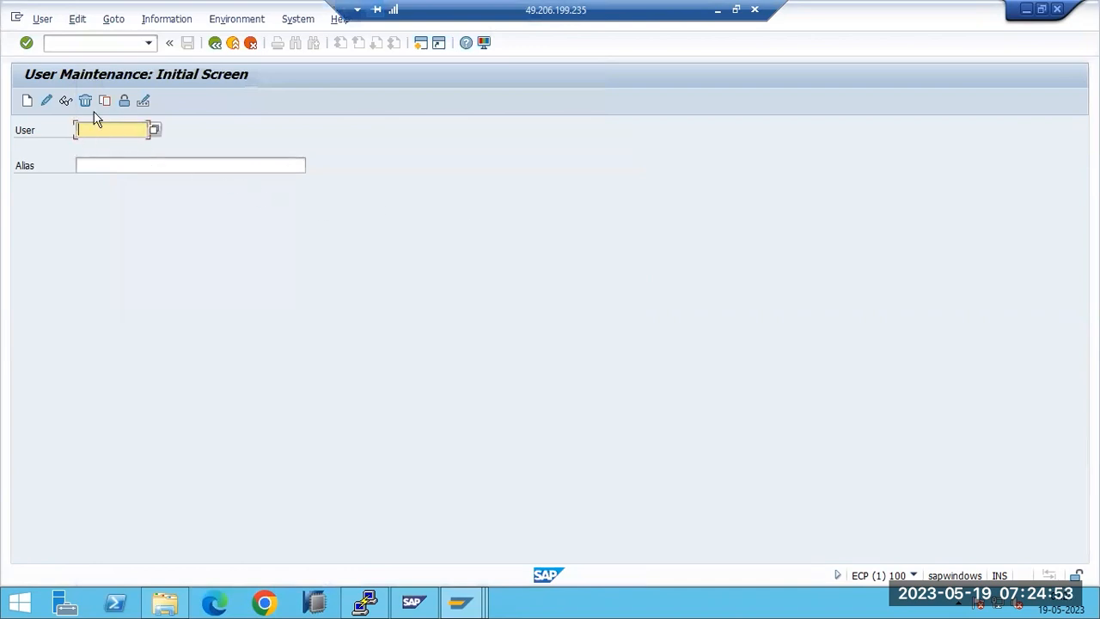
left_click(68, 46)
Step: Open local client copy transaction SCCL
type("/nsu")
key("BackSpace")
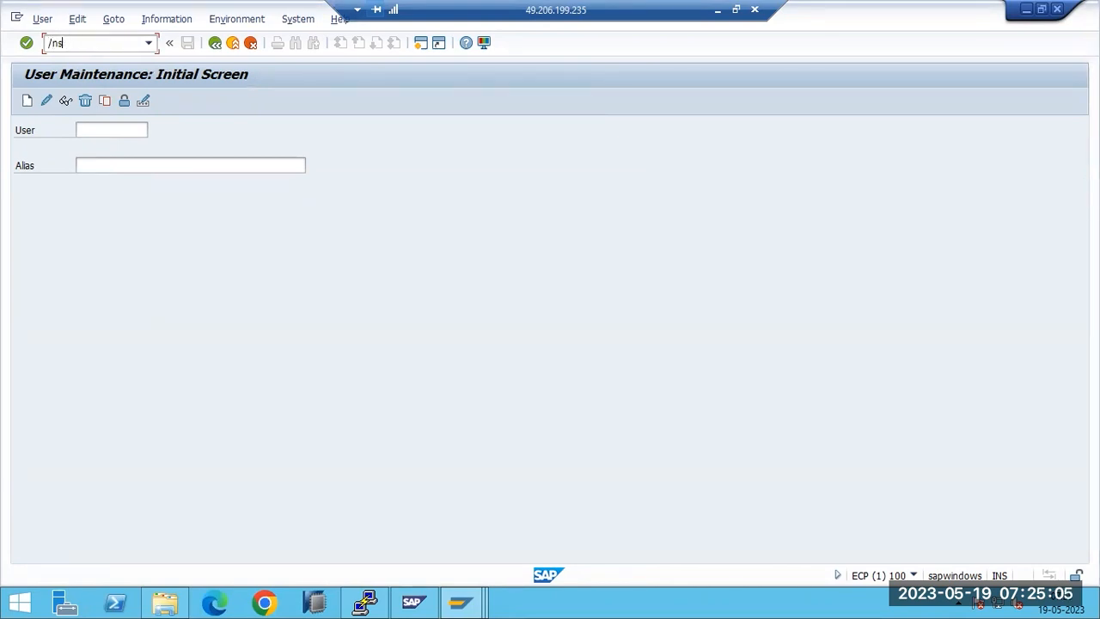
type("ccl")
key("Return")
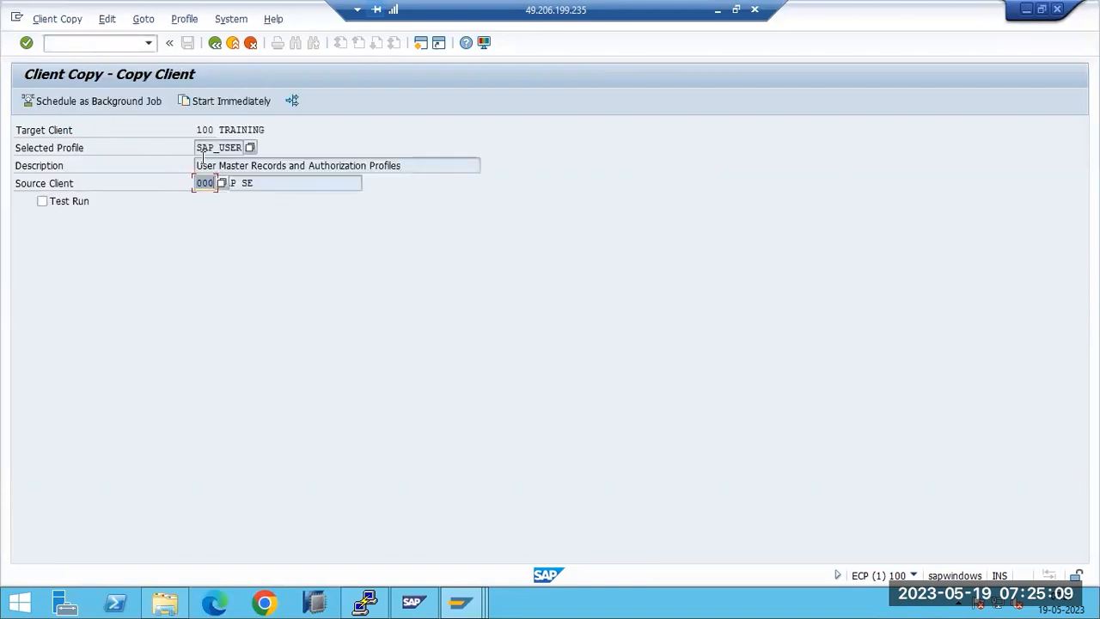
Step: Pick source client 001 for target 100 with profile SAP_USER, then minimise SAP
left_click(221, 184)
double_click(54, 302)
left_click(207, 131)
left_click_drag(213, 150, 243, 149)
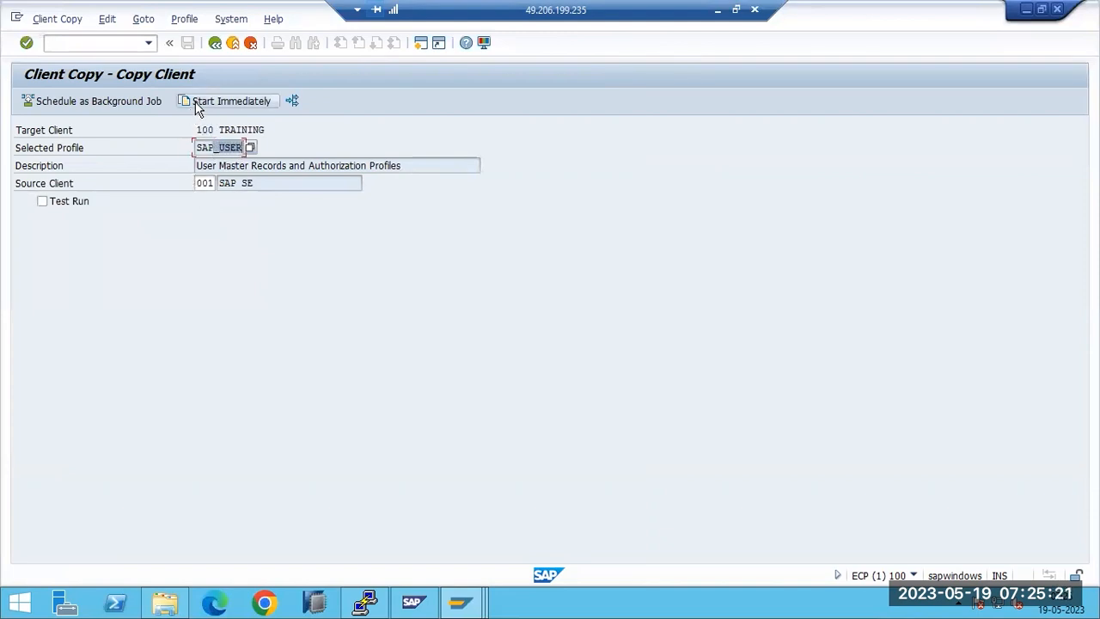
left_click(1026, 10)
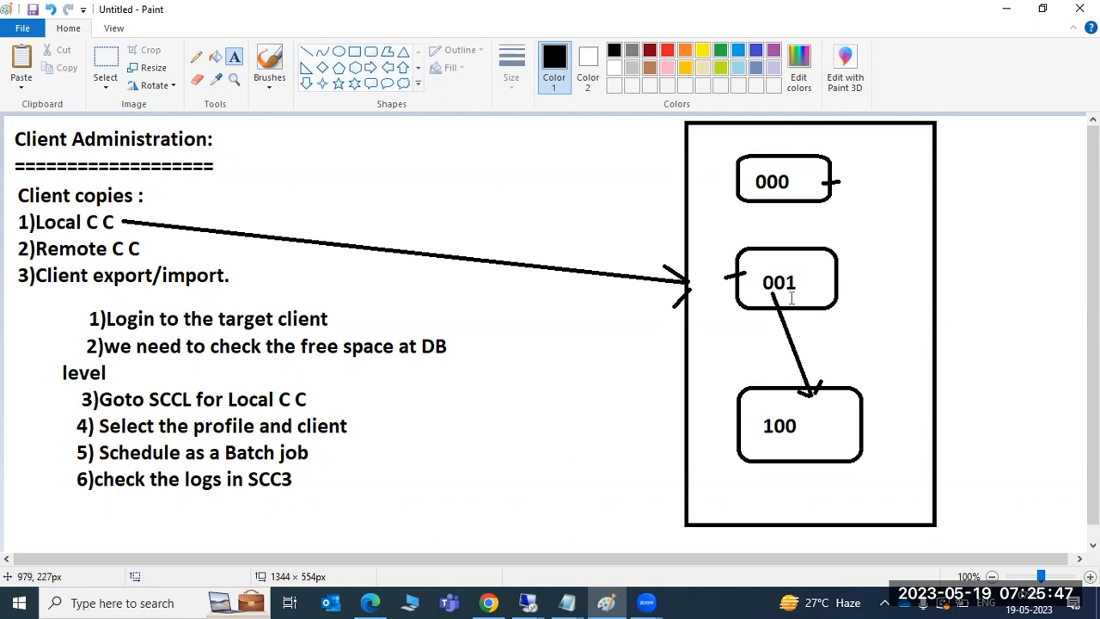
Step: Add text '14 users' beside client 001 and '2' beside client 100, then return to SAP
left_click(870, 277)
type("14 users")
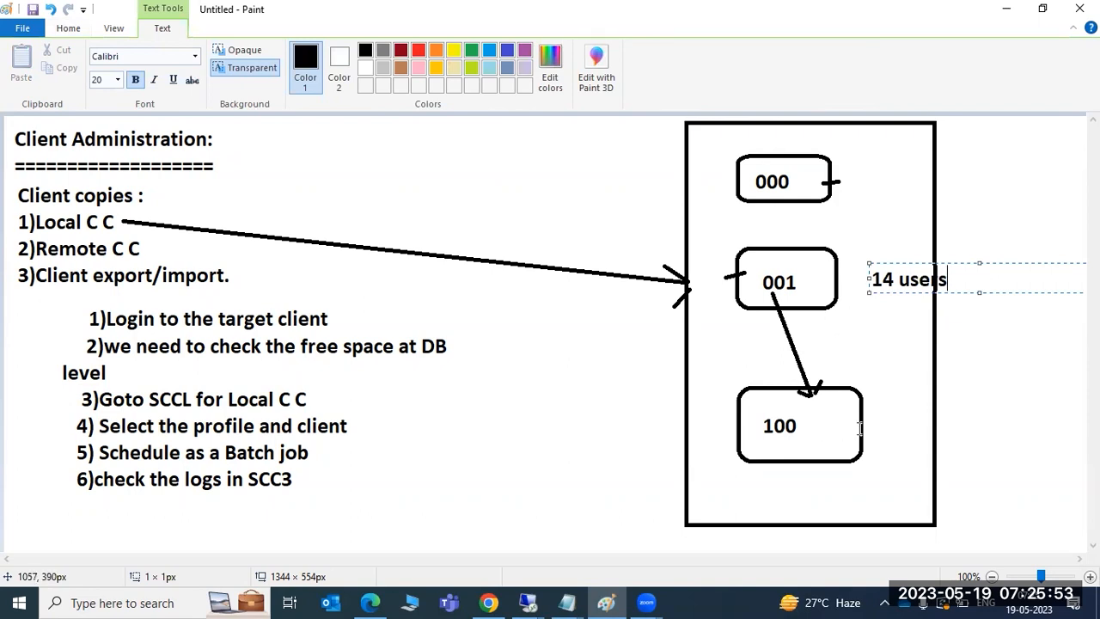
left_click(876, 423)
type("2")
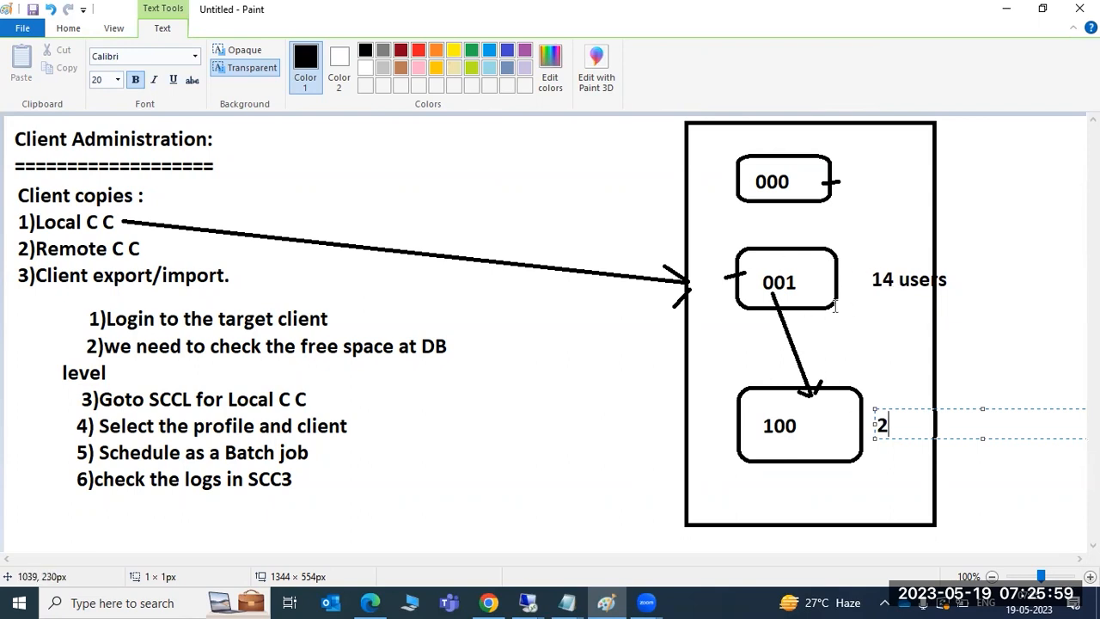
mouse_move(520, 599)
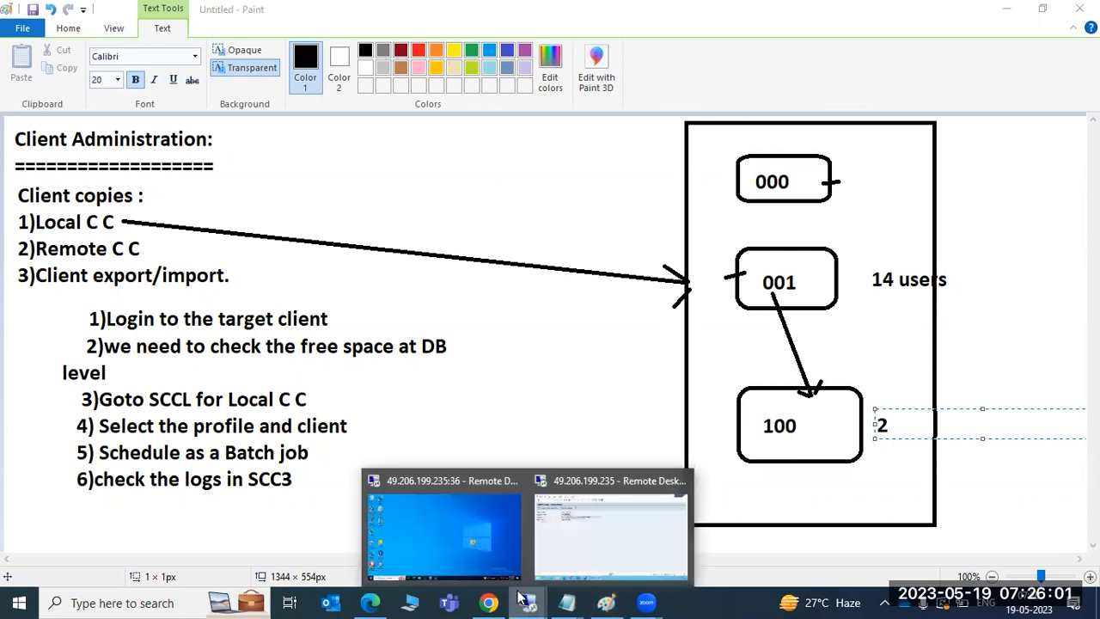
left_click(580, 527)
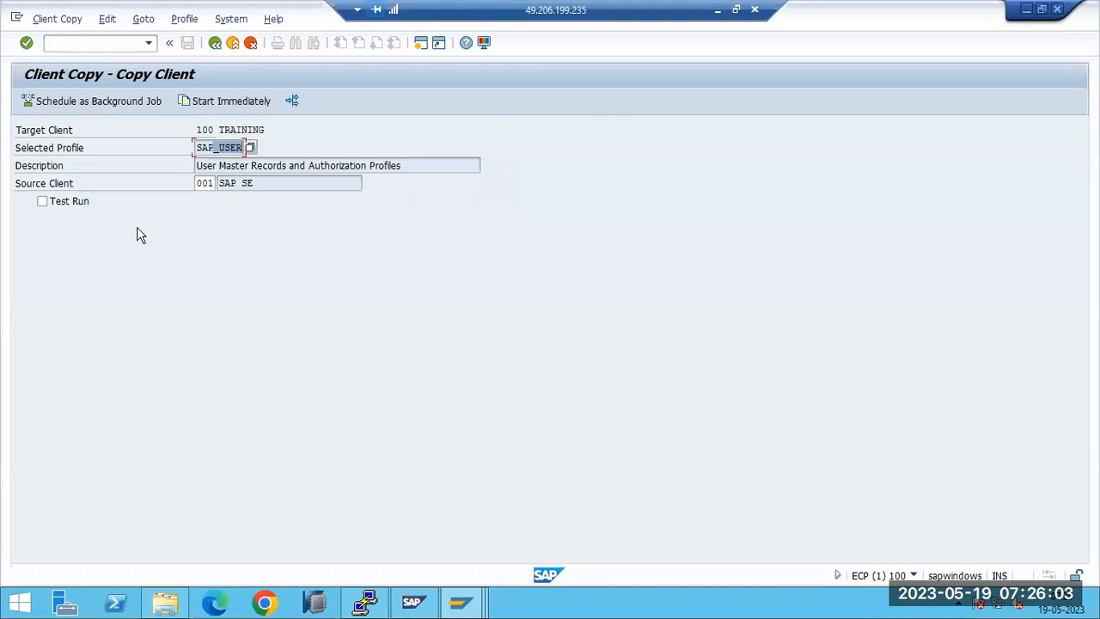
Step: Highlight the target client 100, source client and SAP_USER profile values
left_click(202, 129)
left_click_drag(207, 129, 215, 131)
left_click(208, 183)
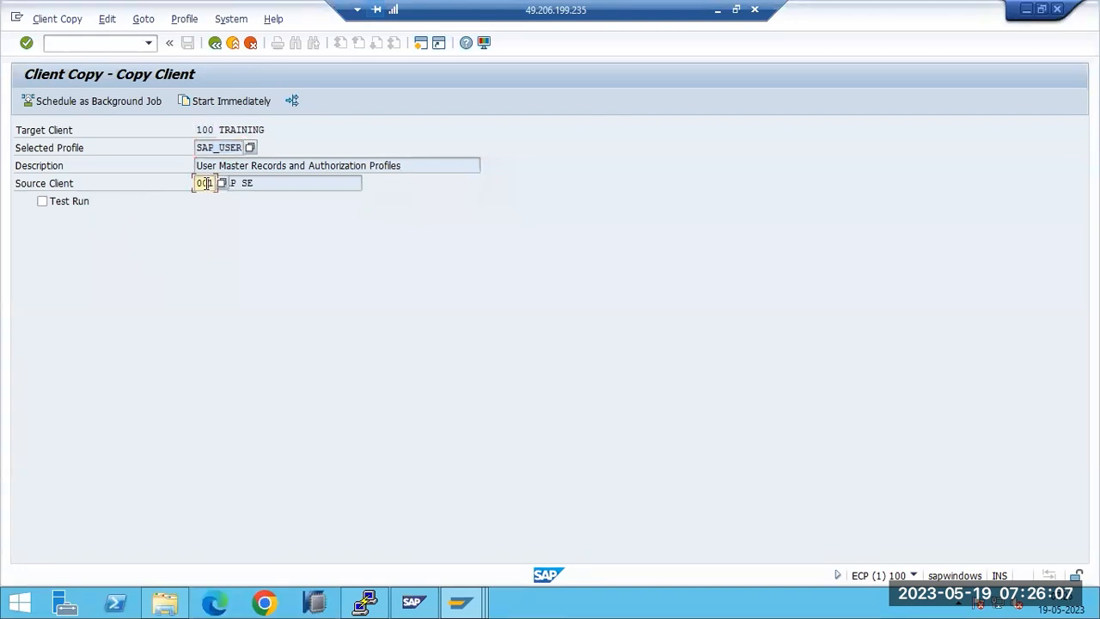
left_click(208, 148)
mouse_move(207, 147)
left_mouse_down()
mouse_move(248, 147)
mouse_move(214, 148)
left_mouse_up()
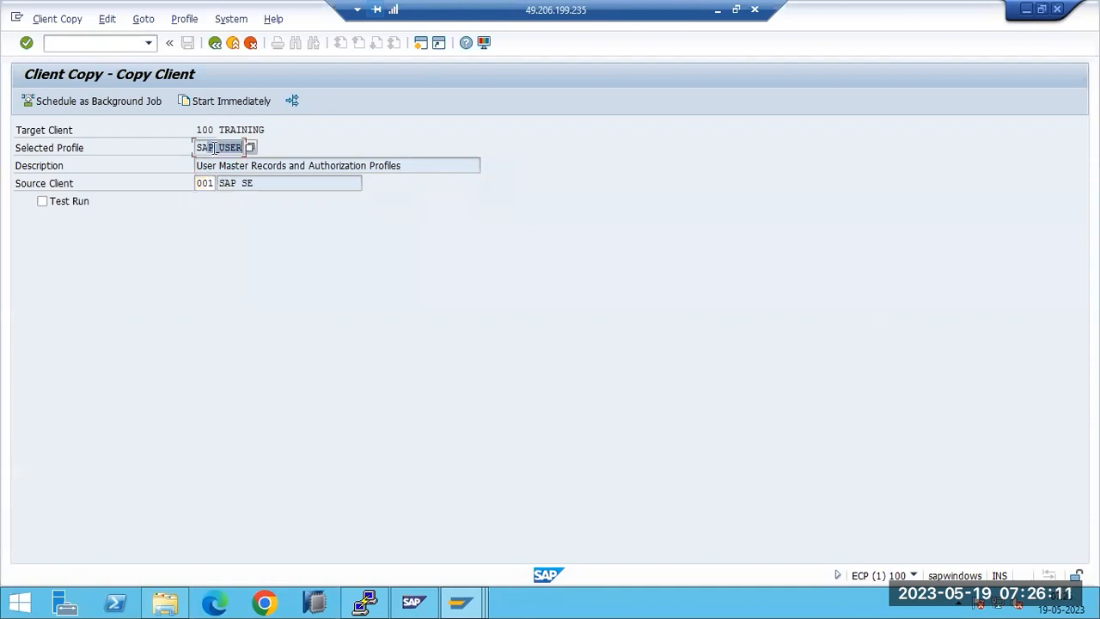
Step: Start the copy but cancel at the Verification popup, then open Parallel Processes settings
left_click(268, 100)
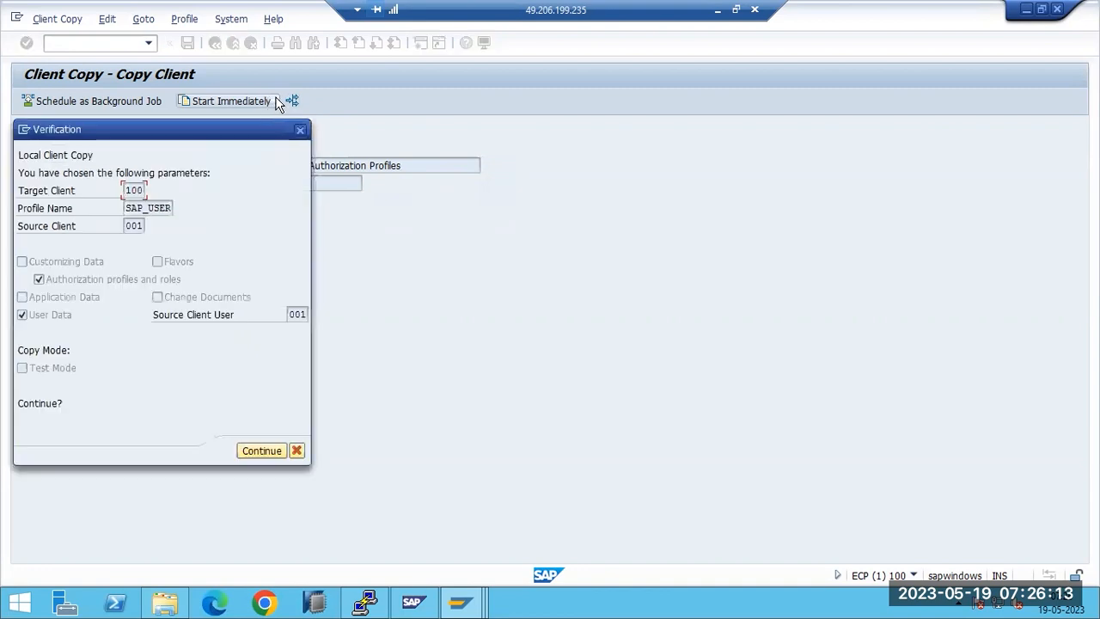
left_click(301, 132)
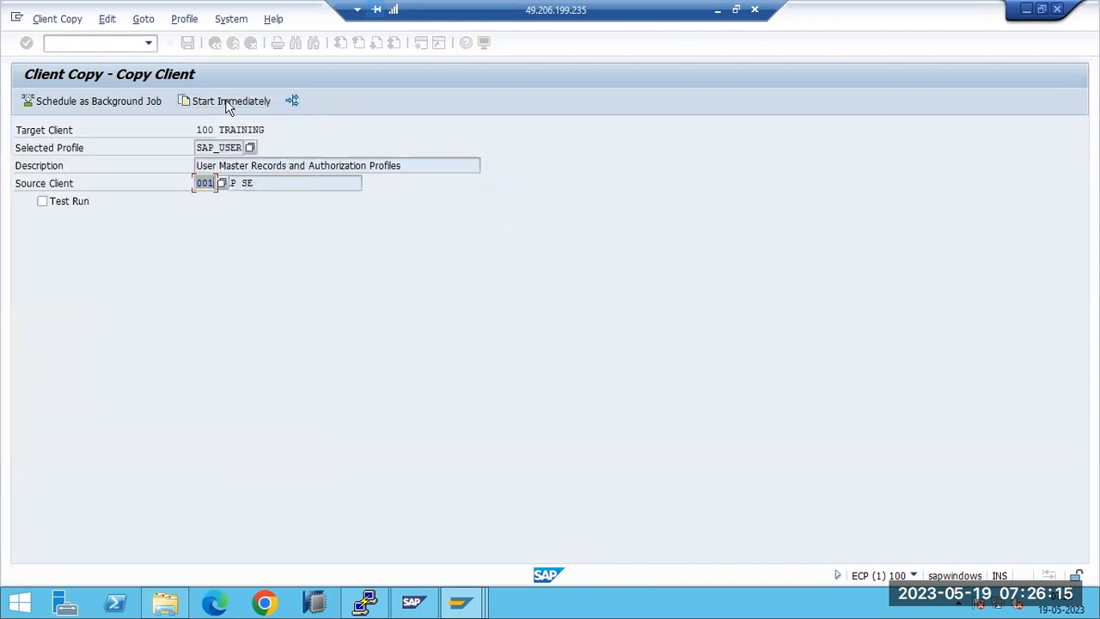
left_click(293, 104)
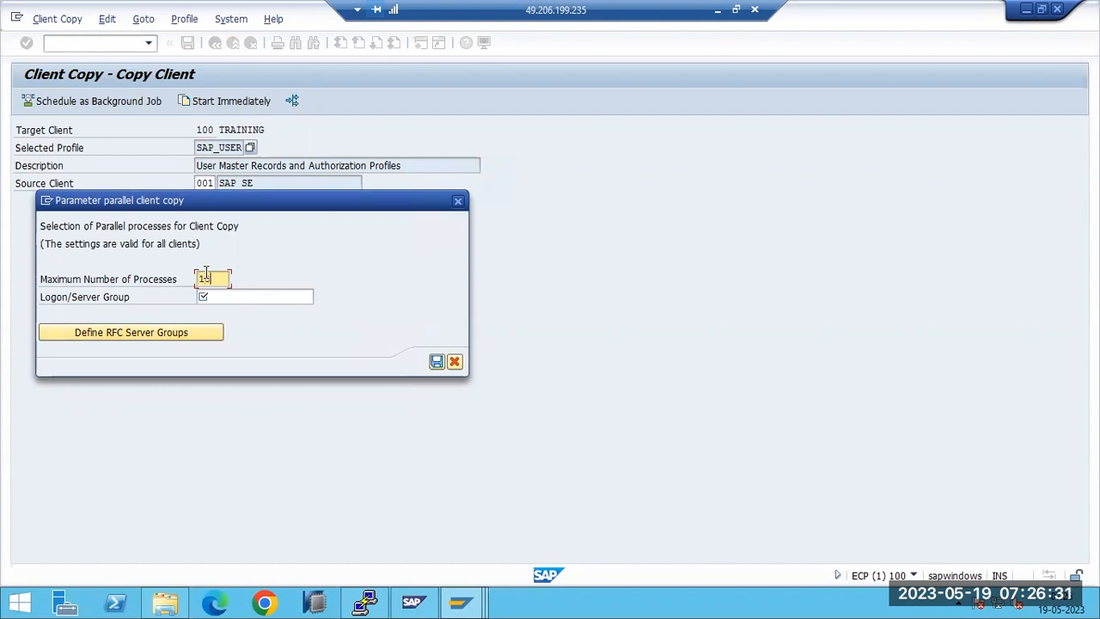
Step: Change Maximum Number of Processes from 10 to 5 and save
double_click(219, 280)
type("5")
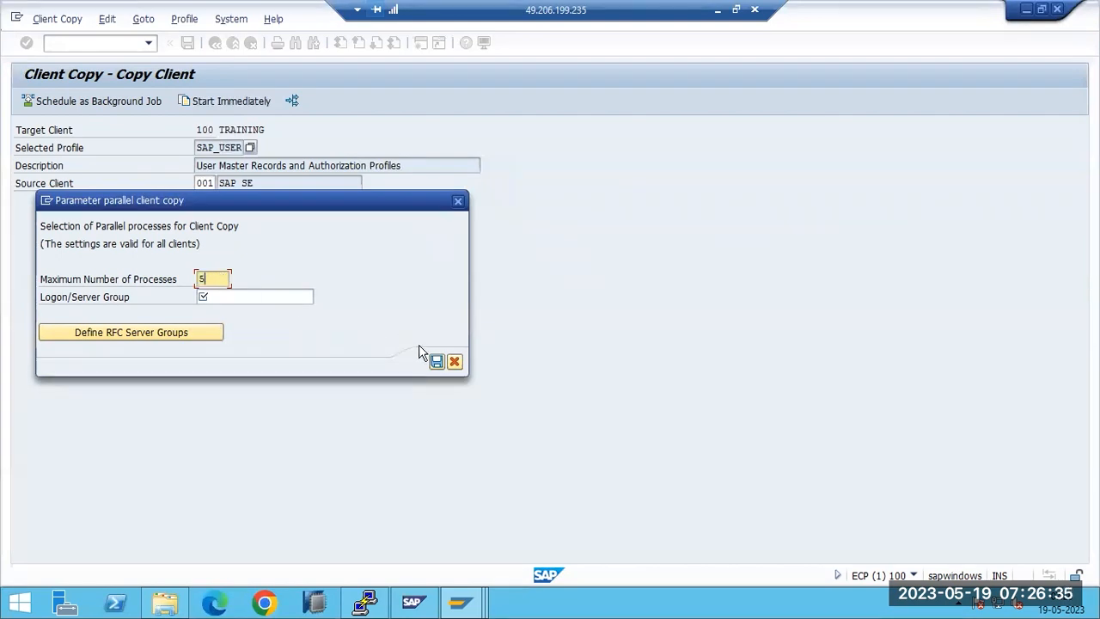
left_click(454, 362)
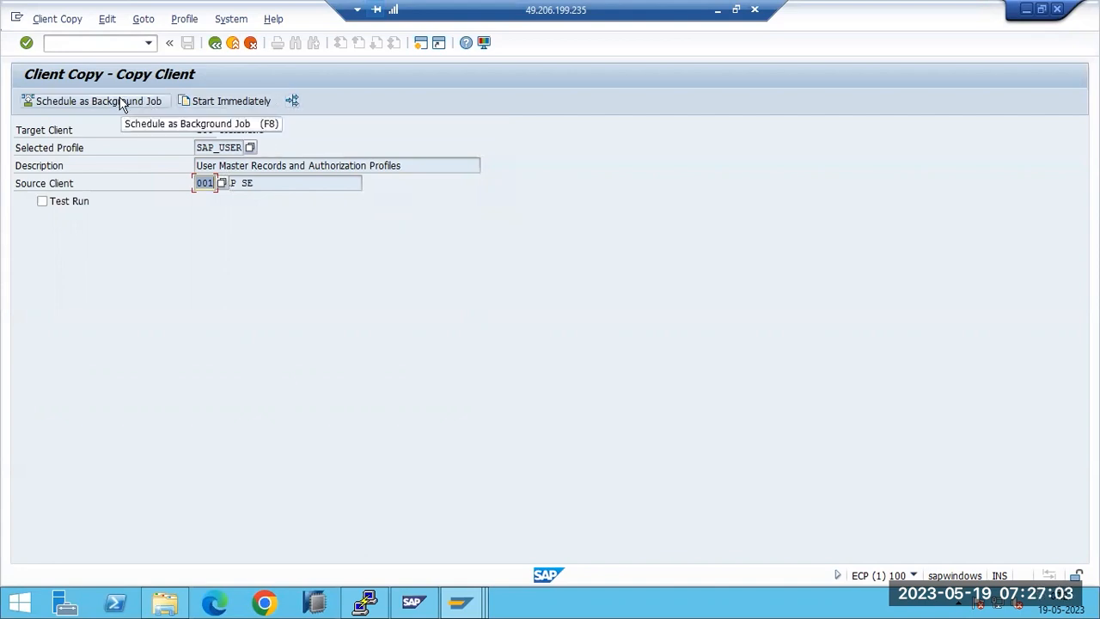
Step: Start the 001-to-100 copy immediately, confirm the Verification prompt, then switch to User Maintenance
left_click(203, 101)
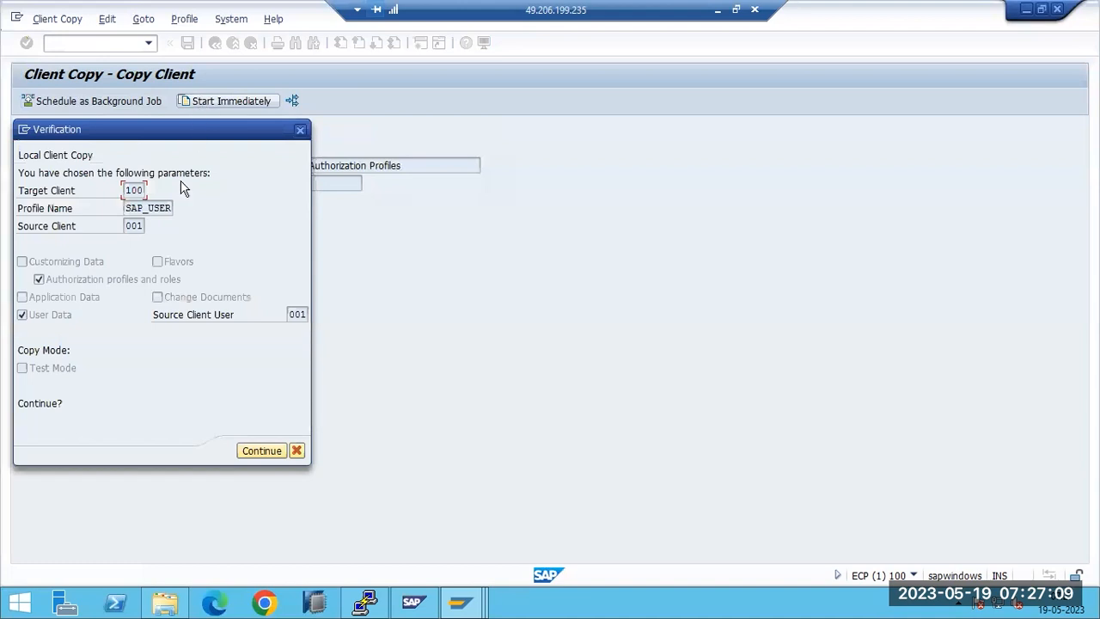
left_click(258, 452)
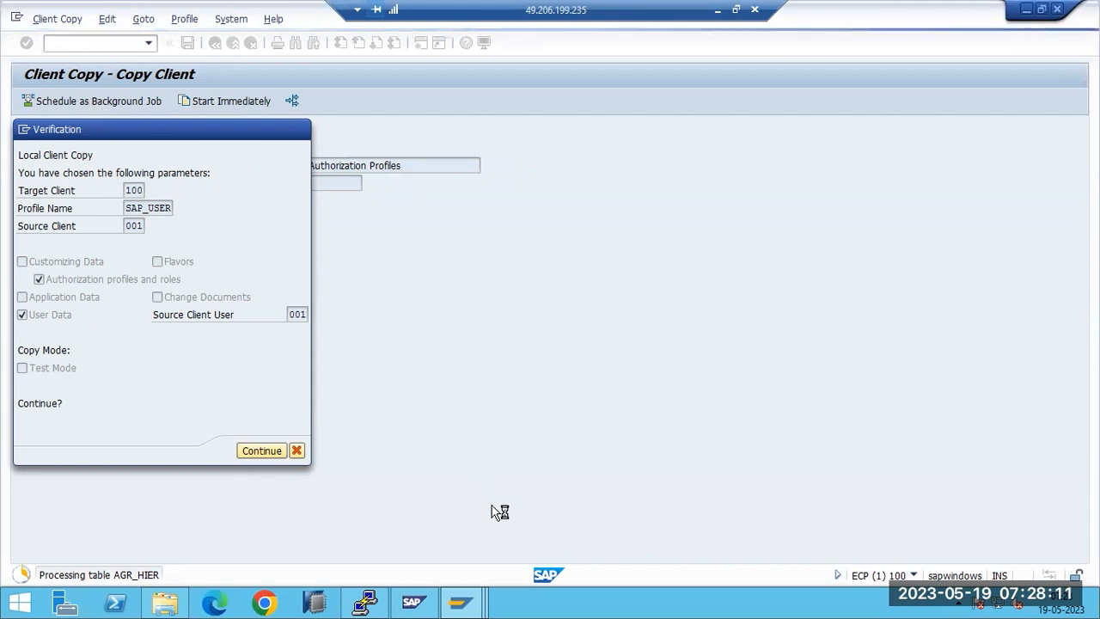
left_click(470, 607)
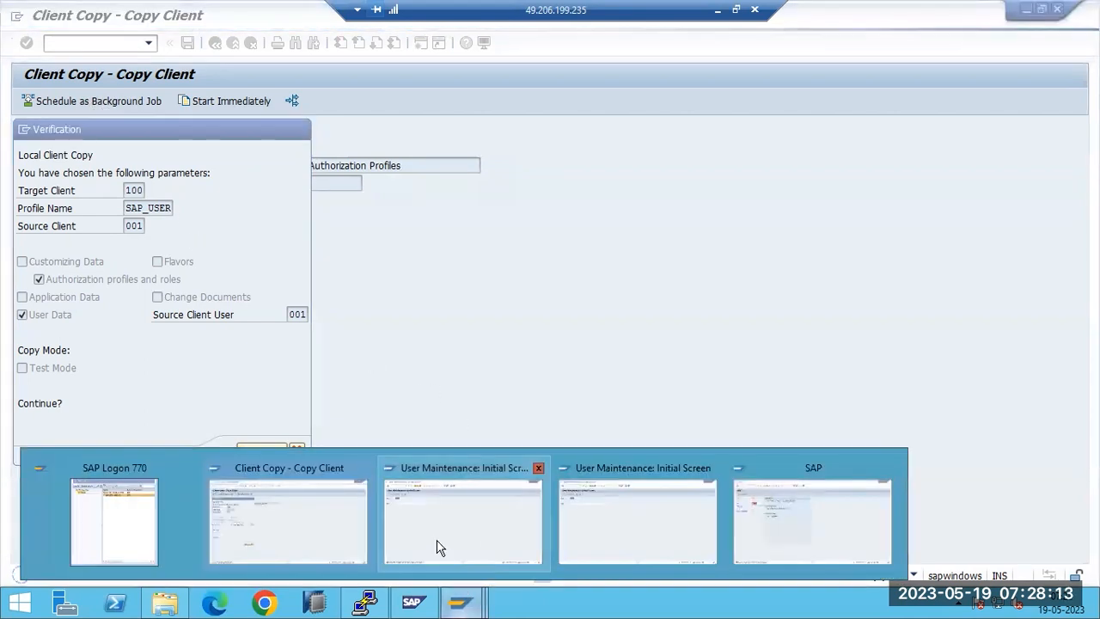
left_click(322, 503)
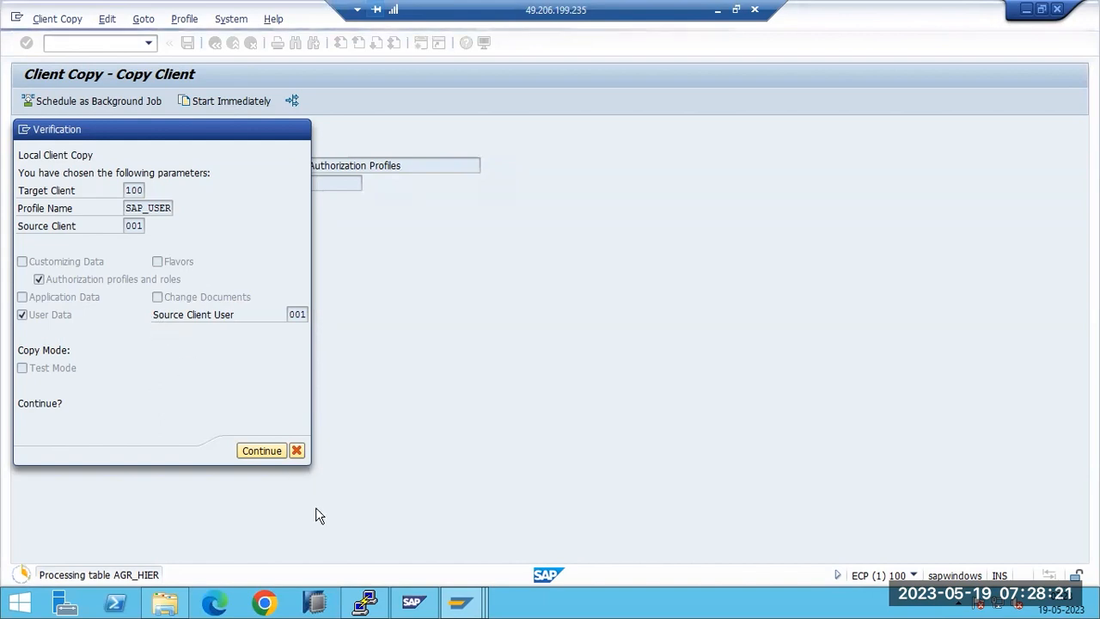
mouse_move(460, 602)
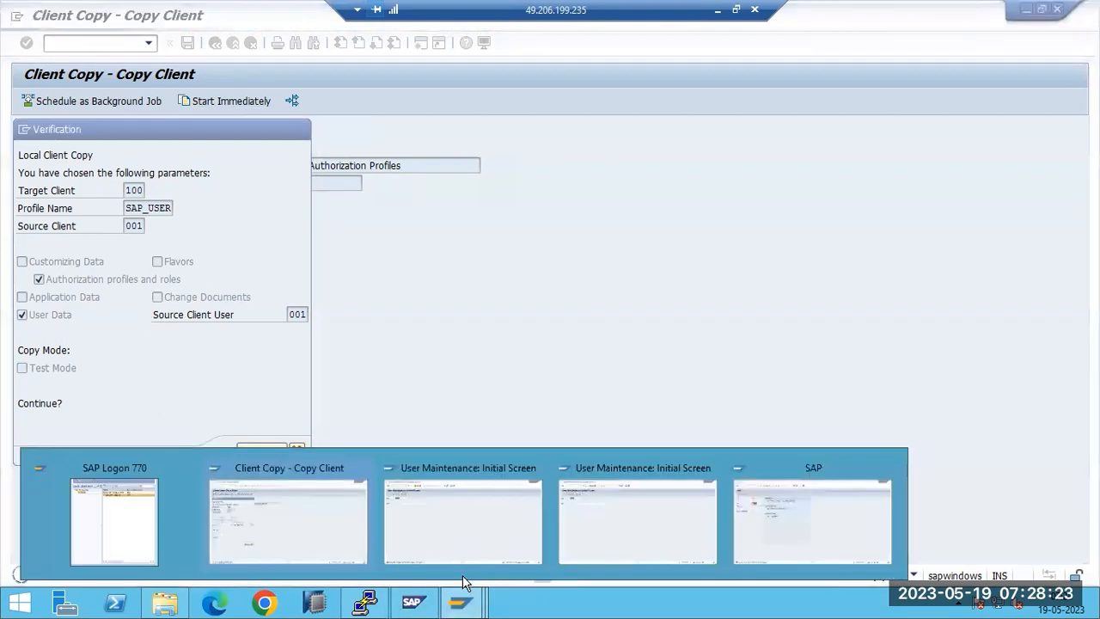
left_click(459, 531)
Step: Clear the User field and list the 14 users in client 001, then close the list
mouse_move(455, 602)
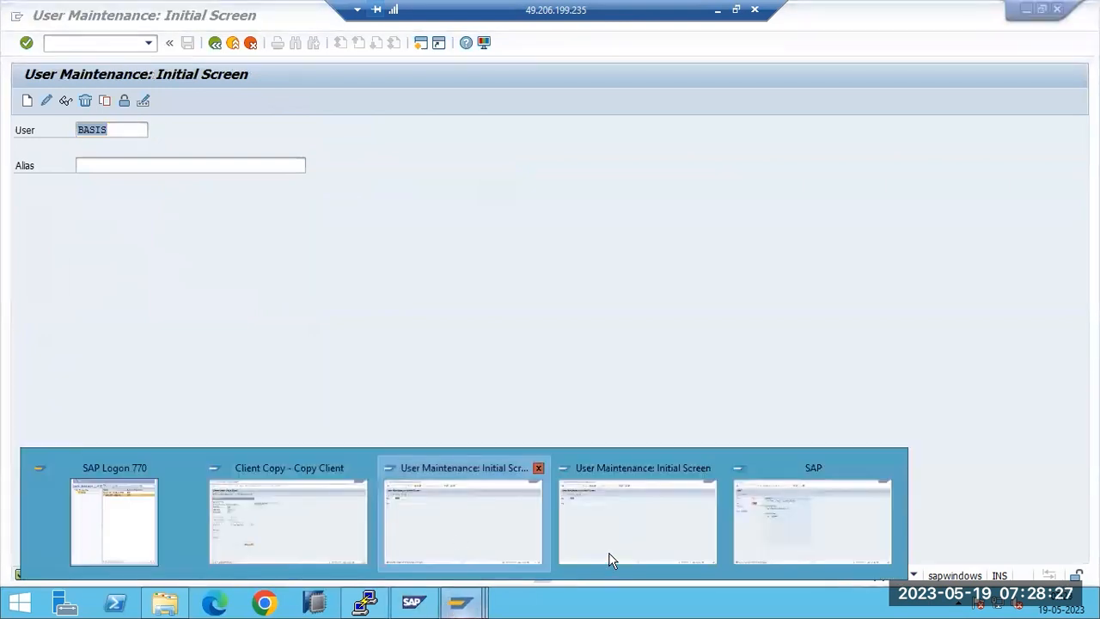
left_click(662, 531)
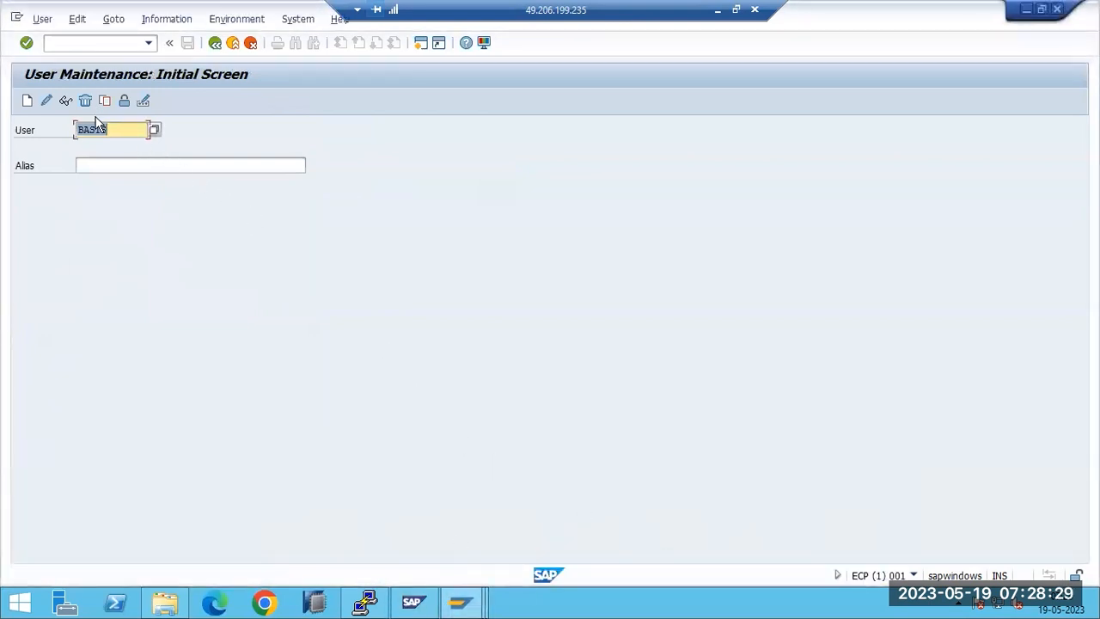
key("Delete")
left_click(156, 132)
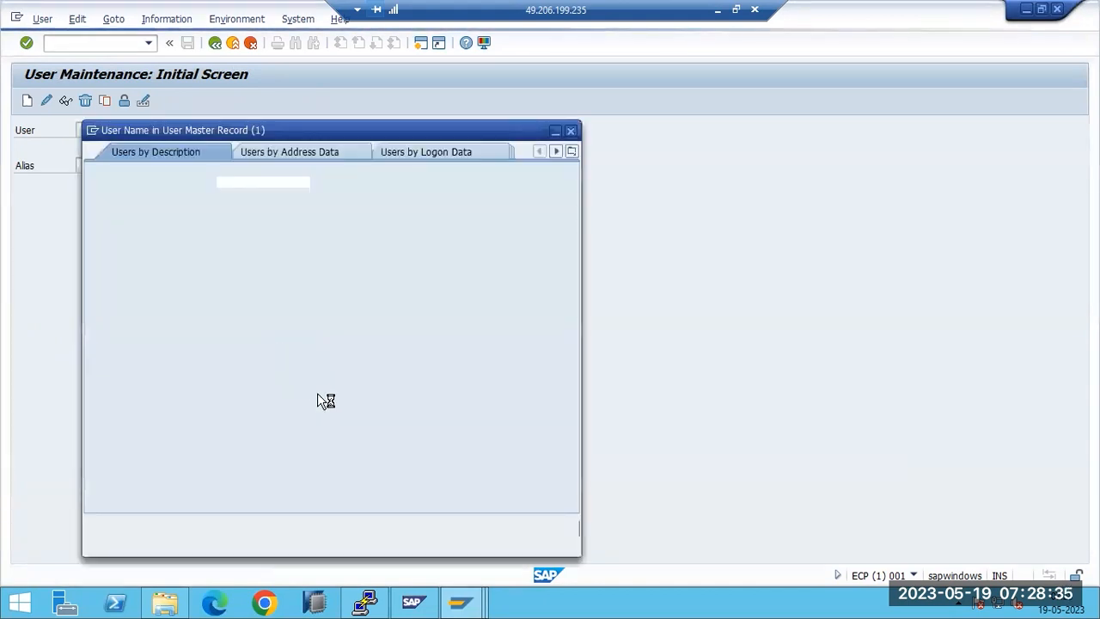
left_click(521, 528)
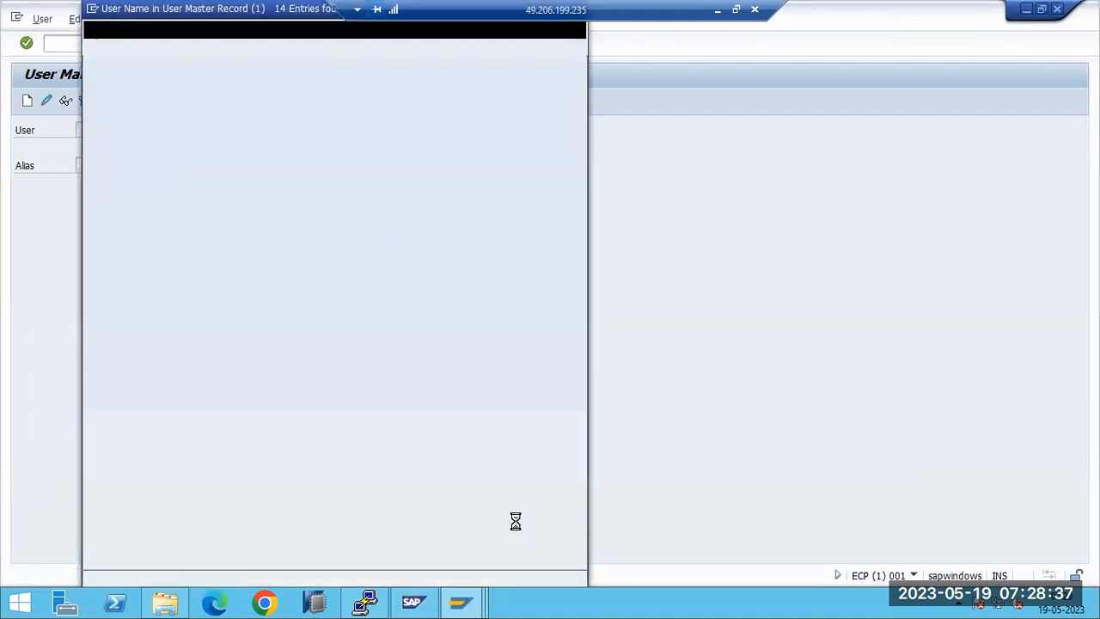
left_click_drag(439, 12, 474, 136)
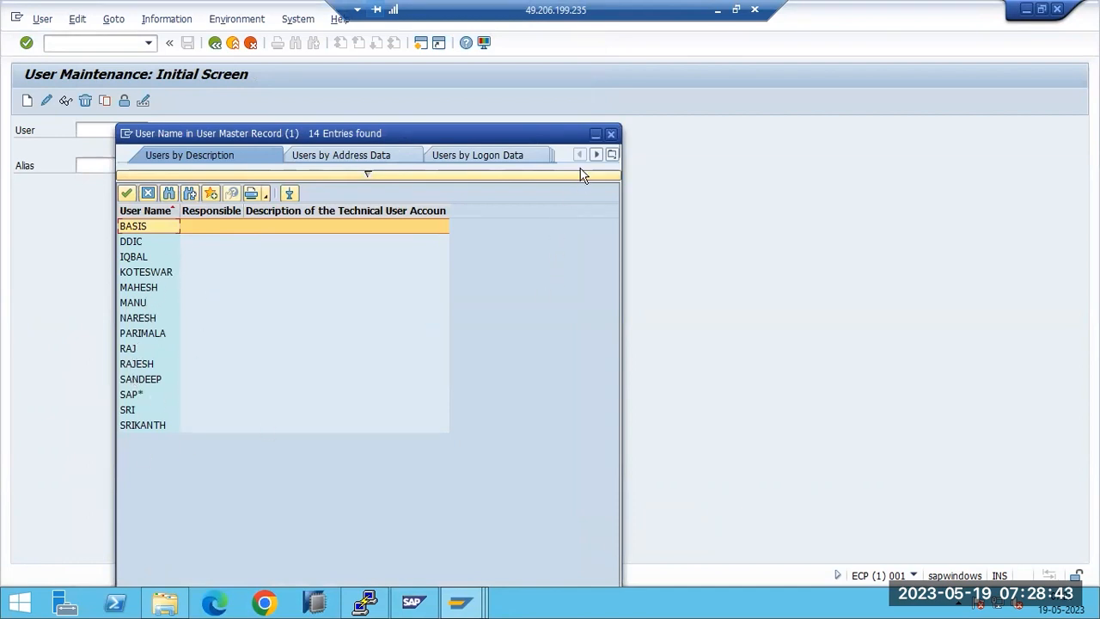
left_click(611, 135)
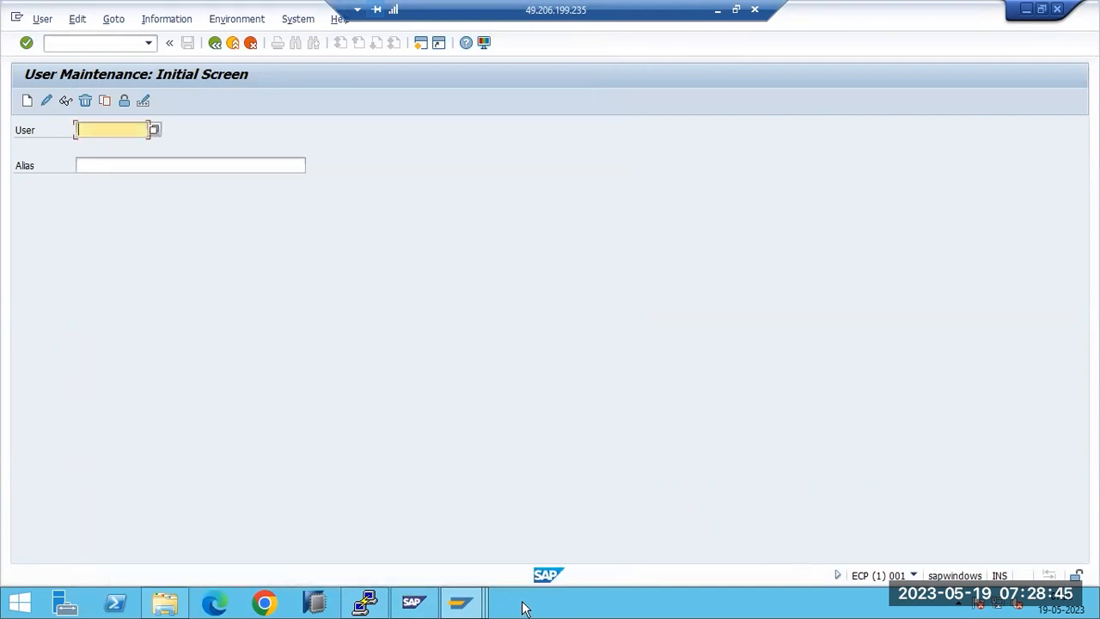
Step: Check the running client copy window, then return to the second User Maintenance session
left_click(462, 603)
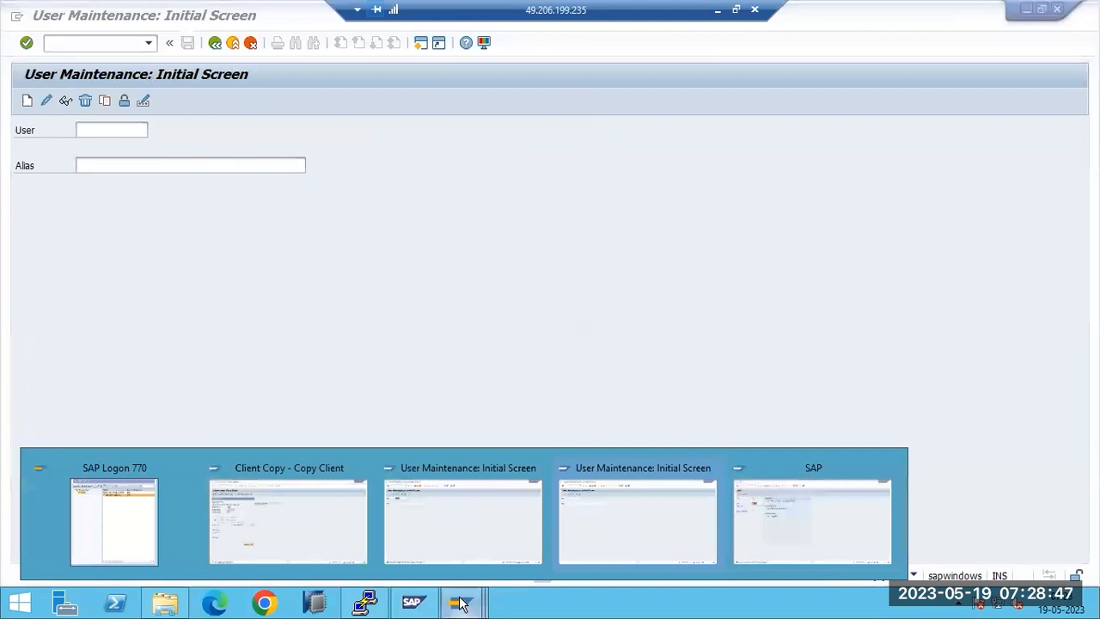
left_click(304, 523)
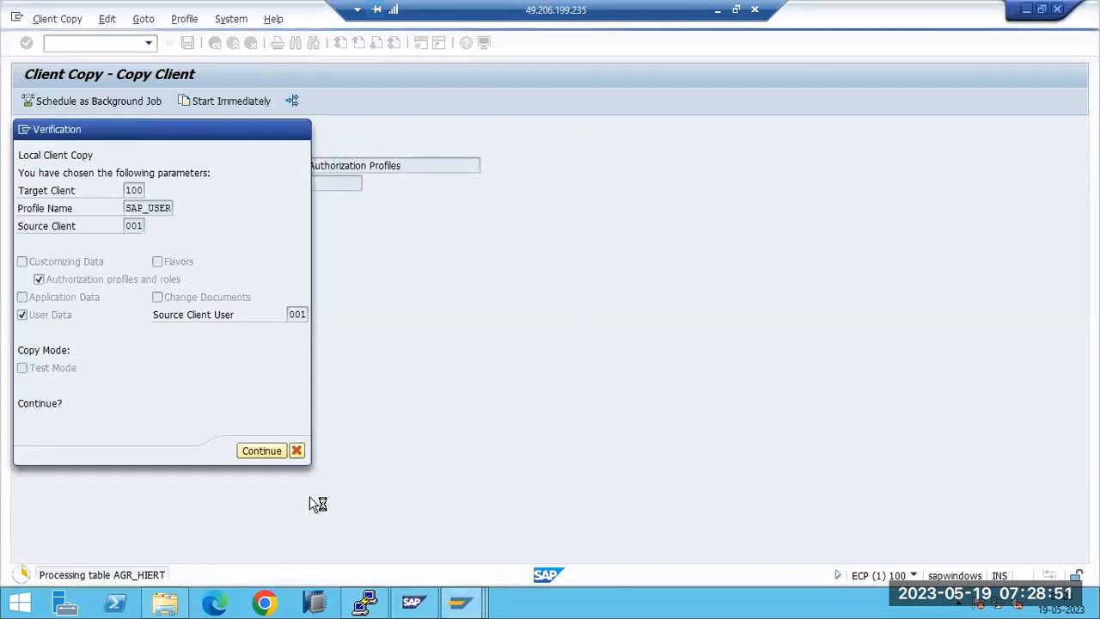
left_click(460, 602)
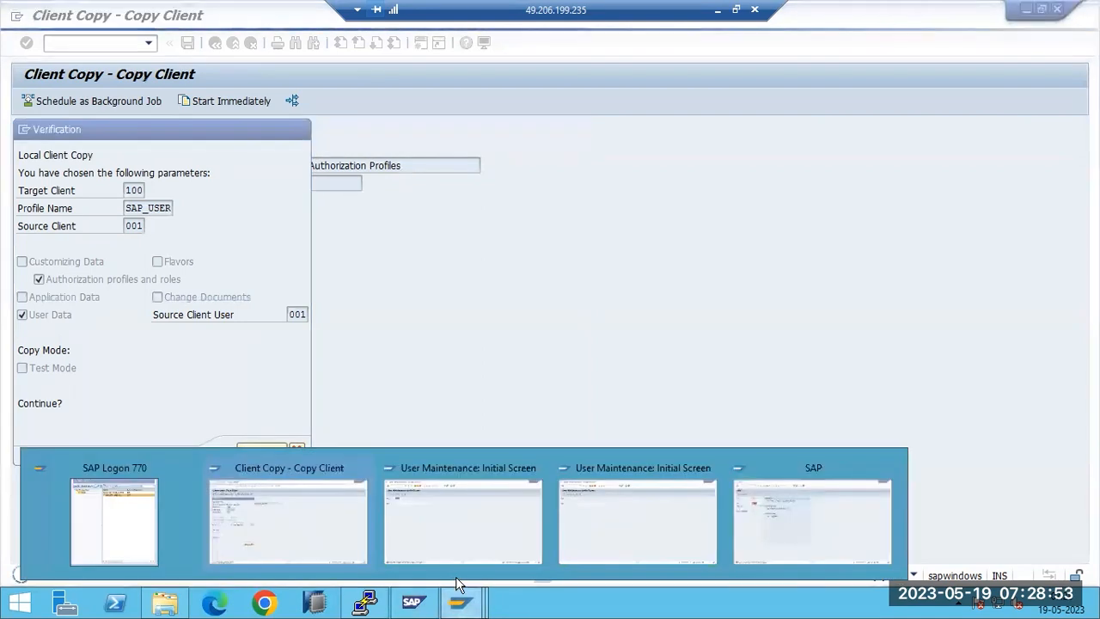
left_click(317, 551)
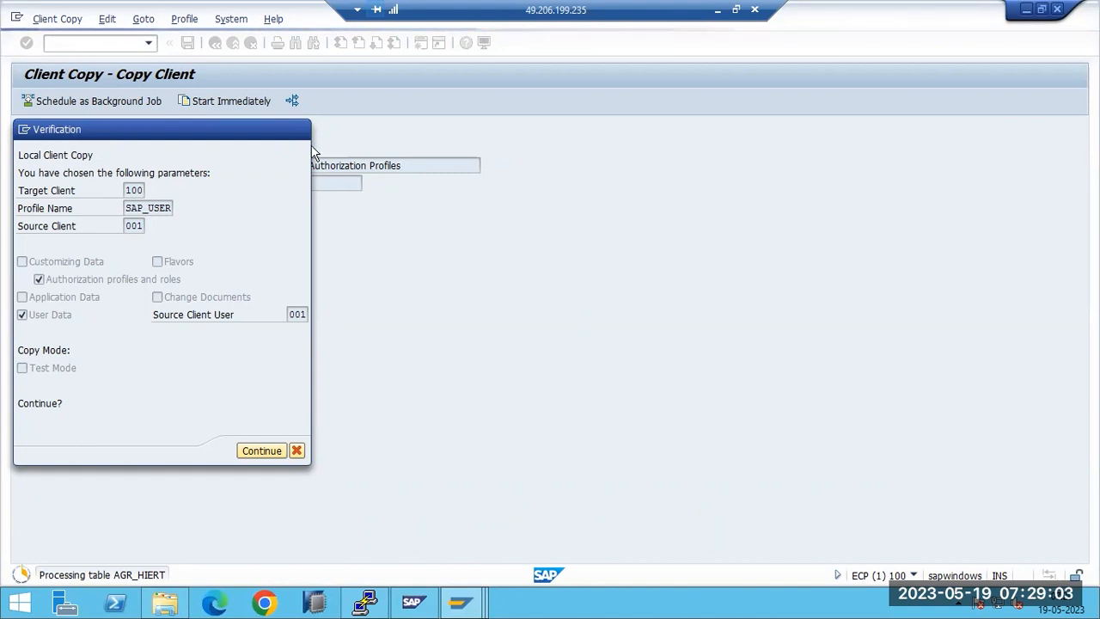
left_click(460, 603)
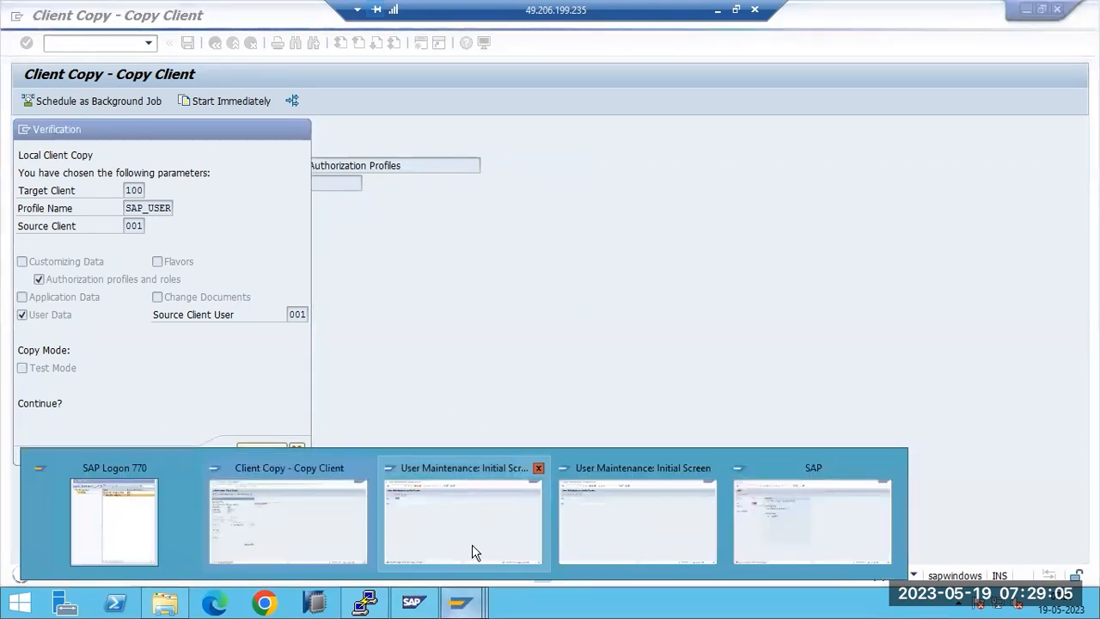
left_click(673, 528)
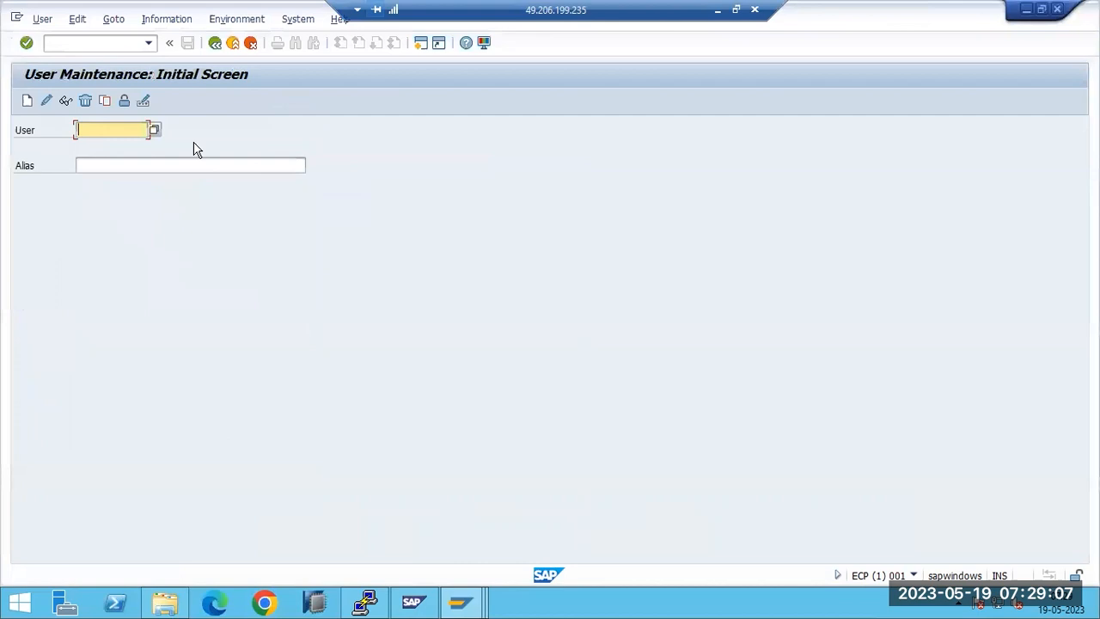
Step: Open SM50, dismiss the security warning and inspect work process 1
left_click(107, 45)
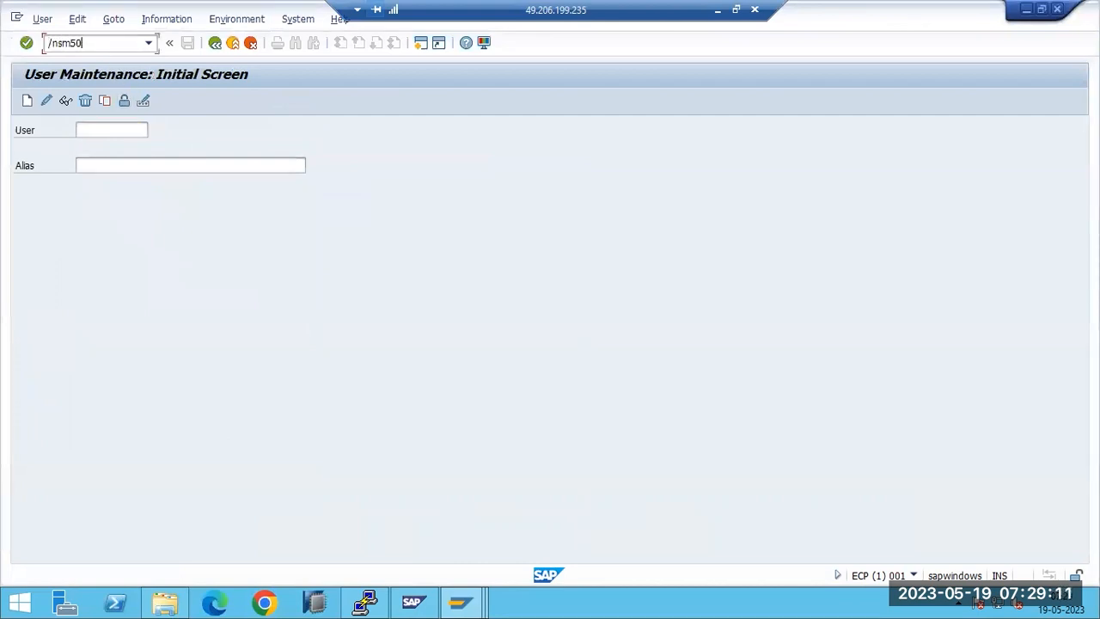
key("Return")
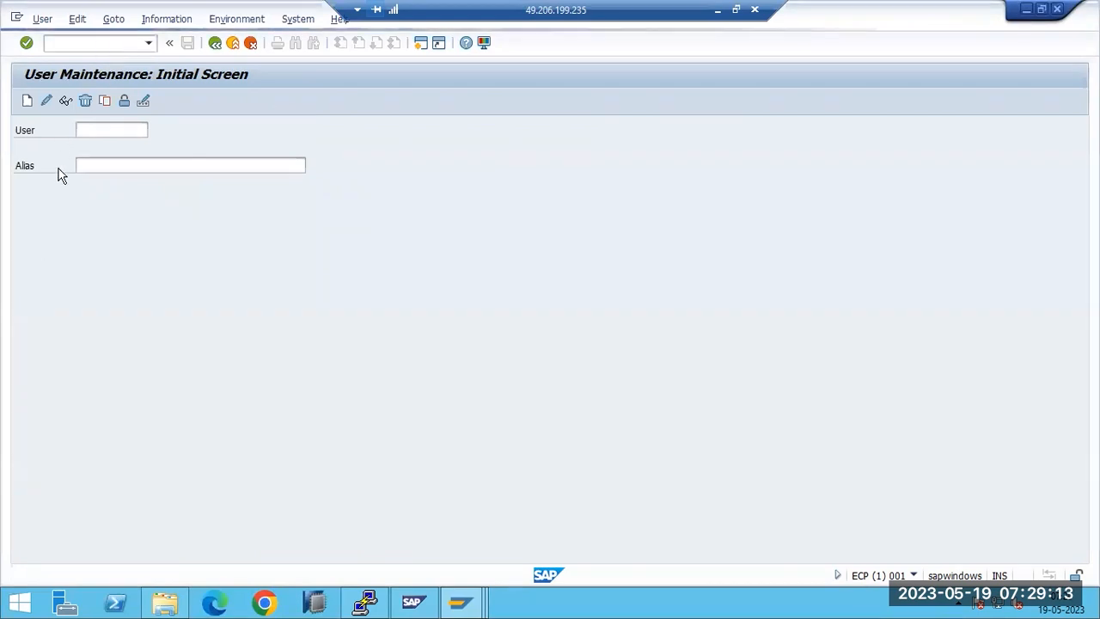
left_click(668, 188)
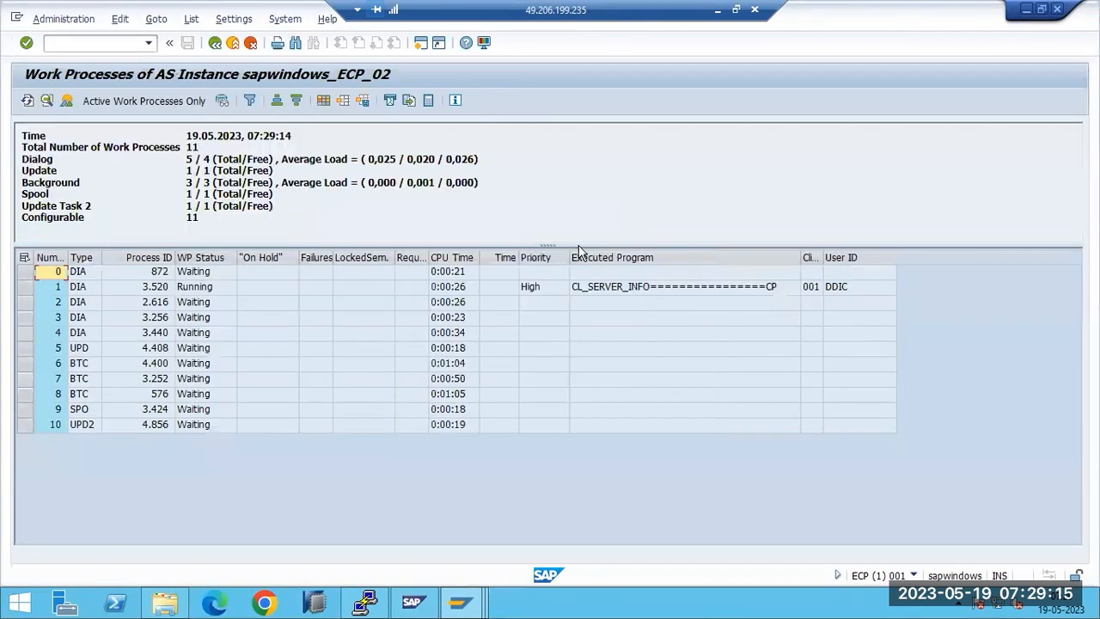
left_click(571, 288)
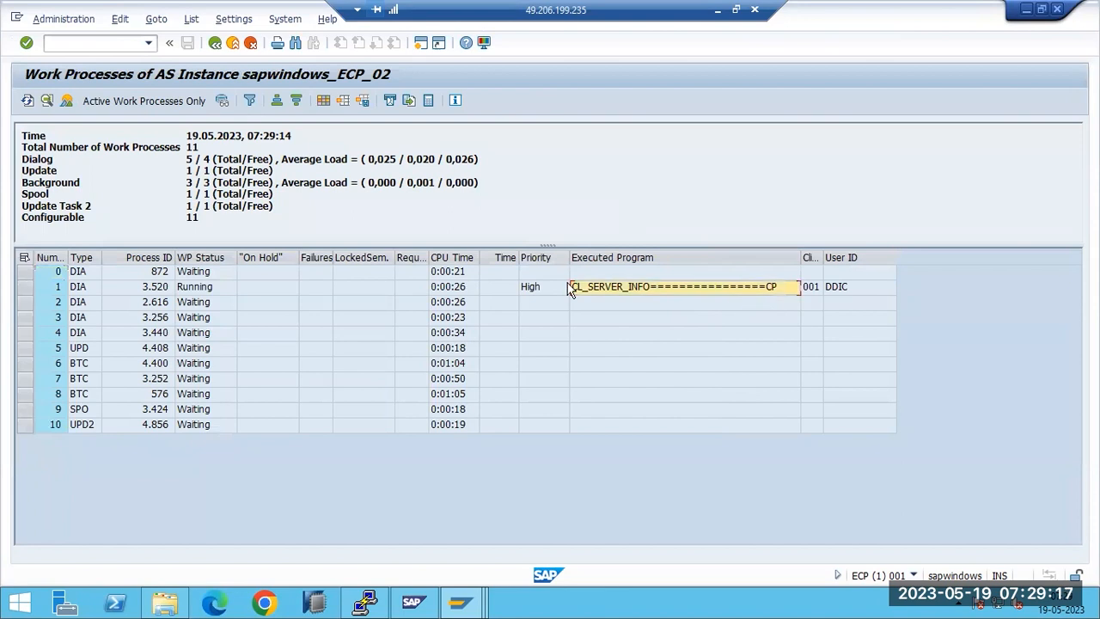
Step: In SM66, inspect processes on all instances, selecting the client 100 SAPLSLOG process, then go back
left_click(117, 44)
type("/nsm66")
key("Return")
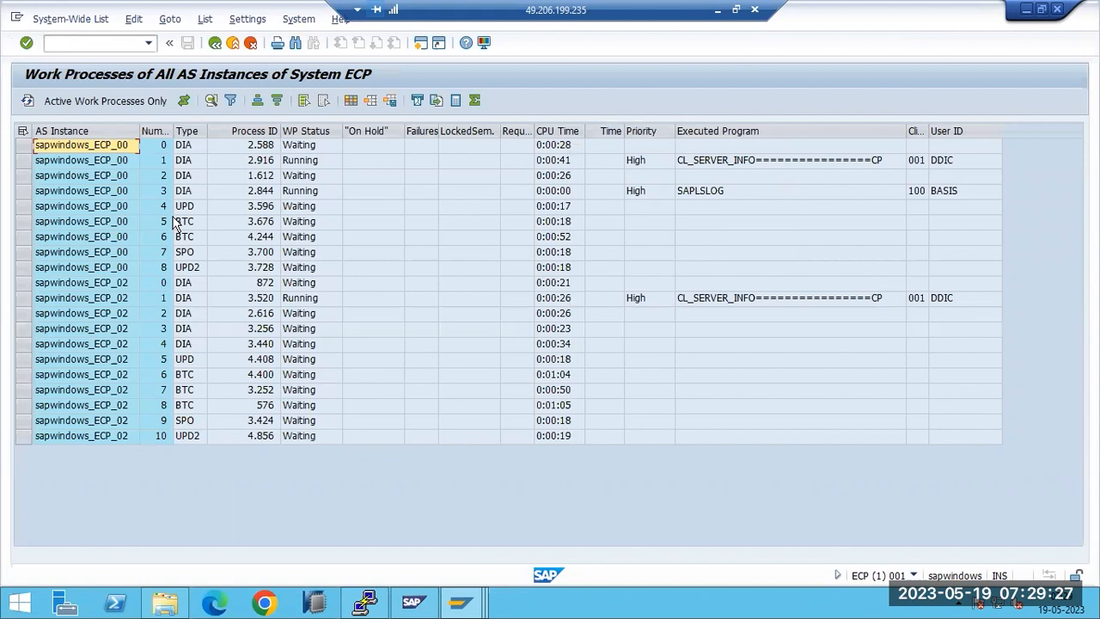
left_click(300, 191)
left_click(307, 301)
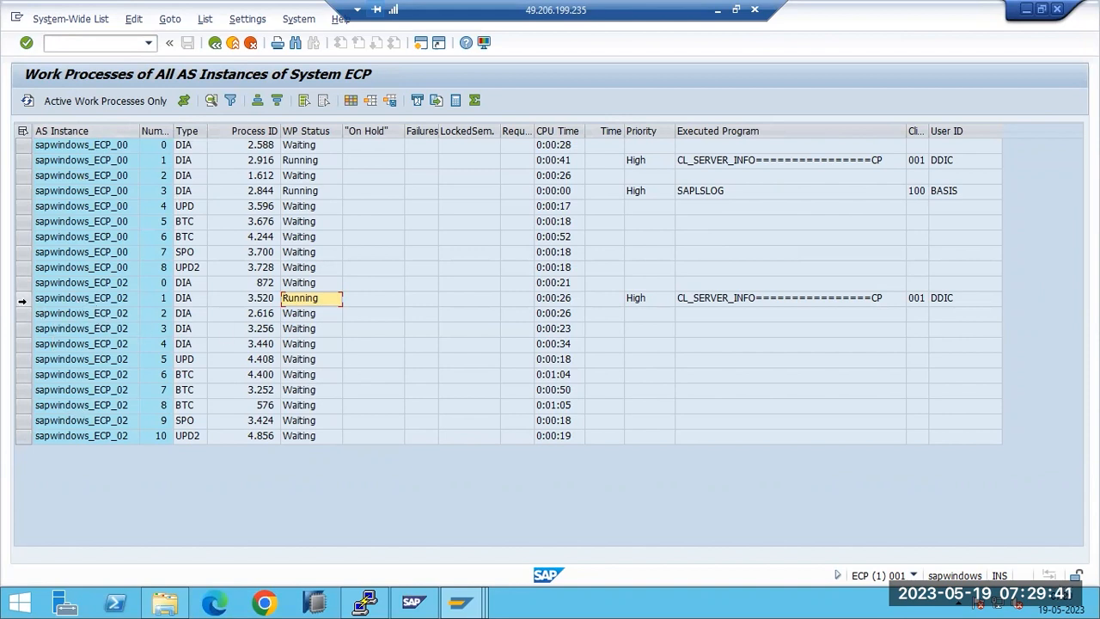
left_click(22, 300)
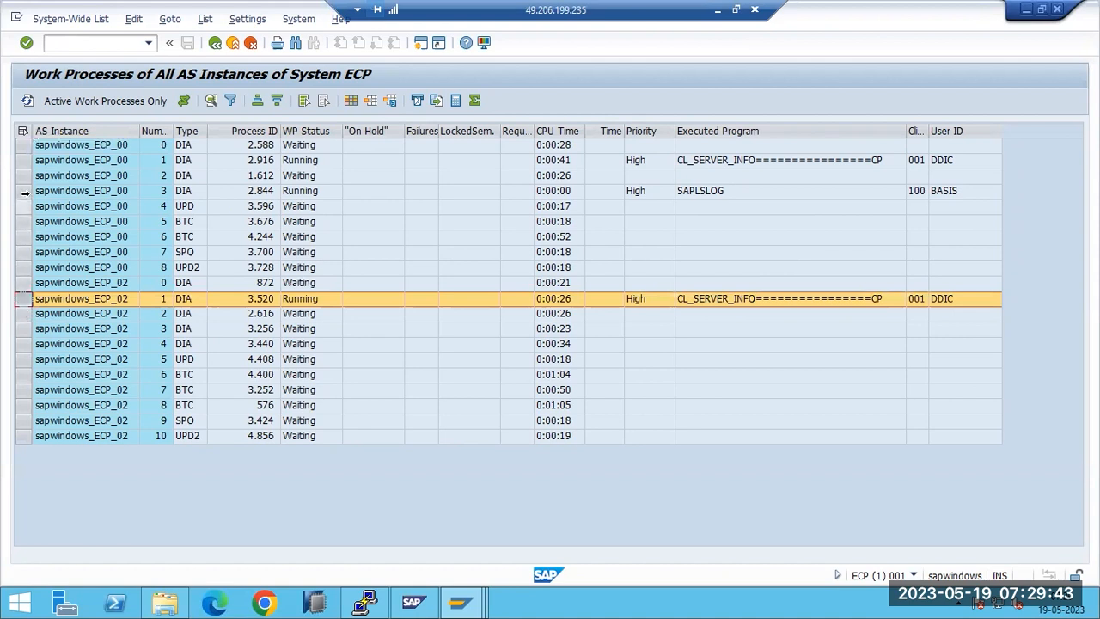
left_click(23, 191)
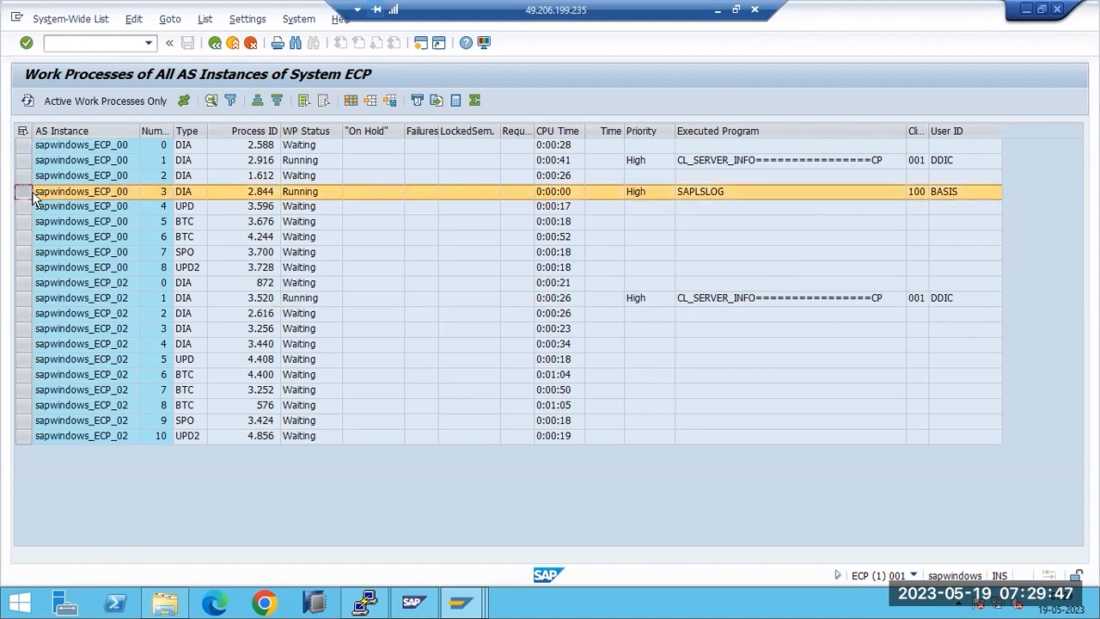
key("F3")
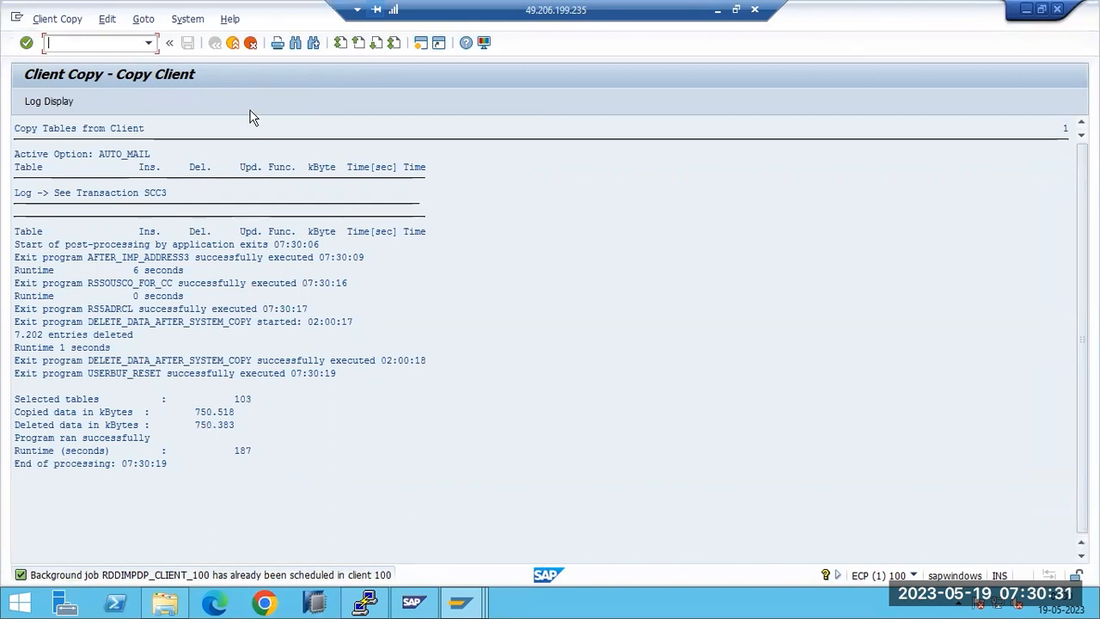
Step: Leave the client copy log and open SU01 with /nsu01
key("shift+F3")
left_click(107, 42)
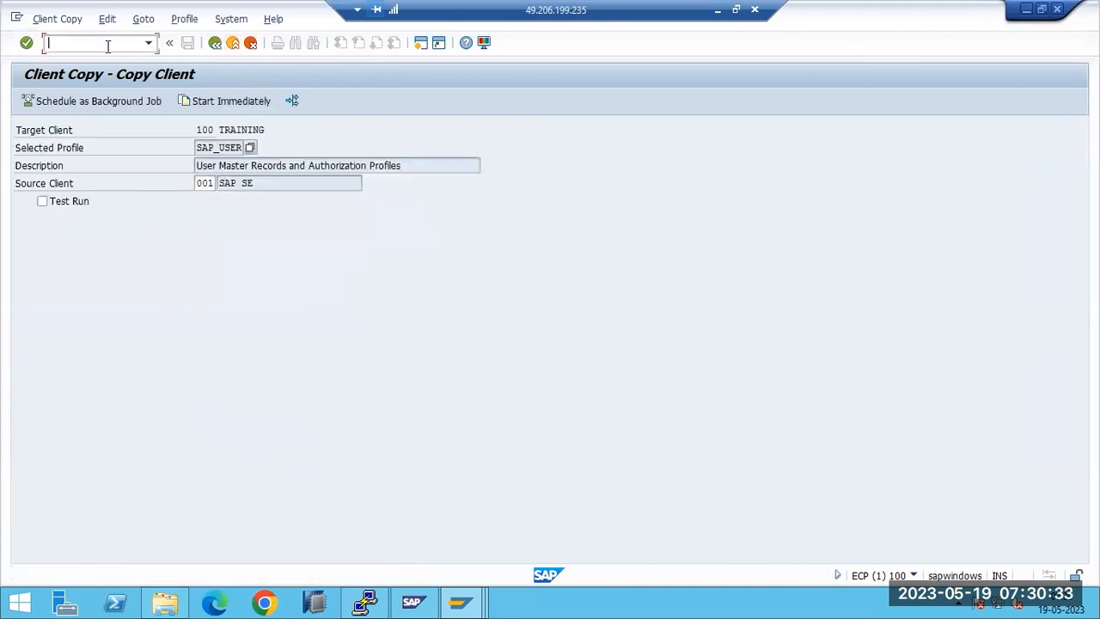
type("/nsu01")
key("Return")
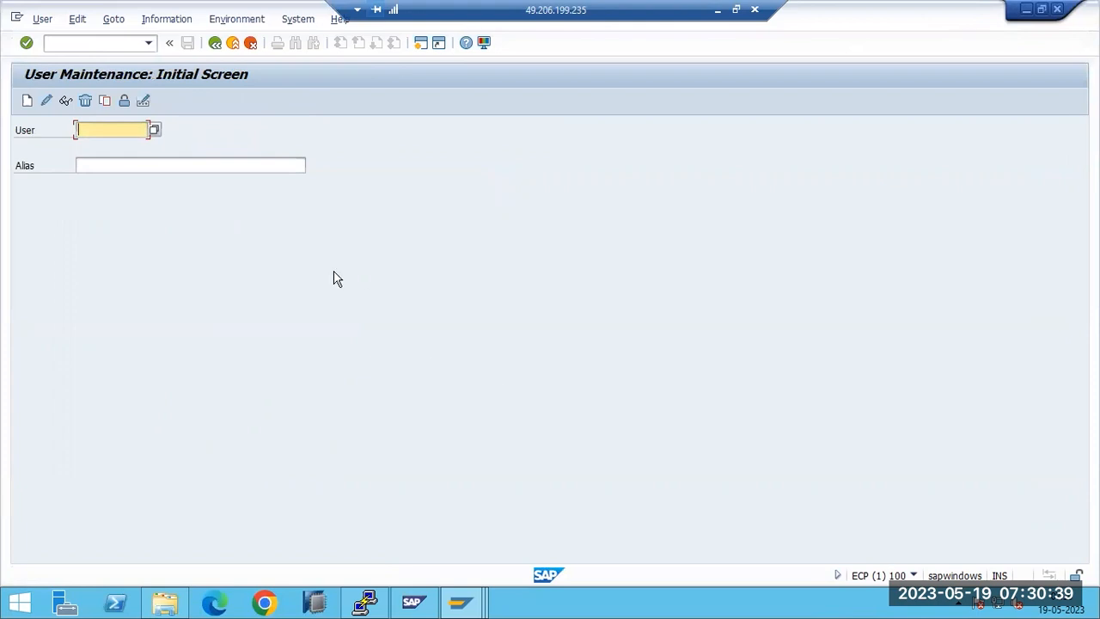
Step: List the 12 users now in client 100, close the list and go back to Easy Access
left_click(154, 131)
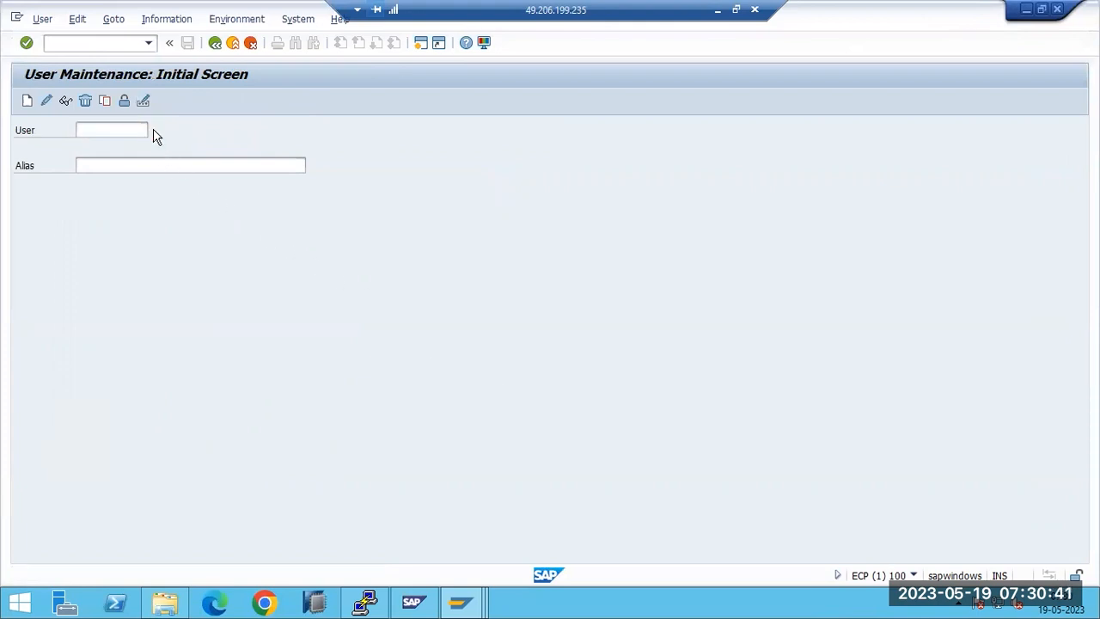
left_click(520, 527)
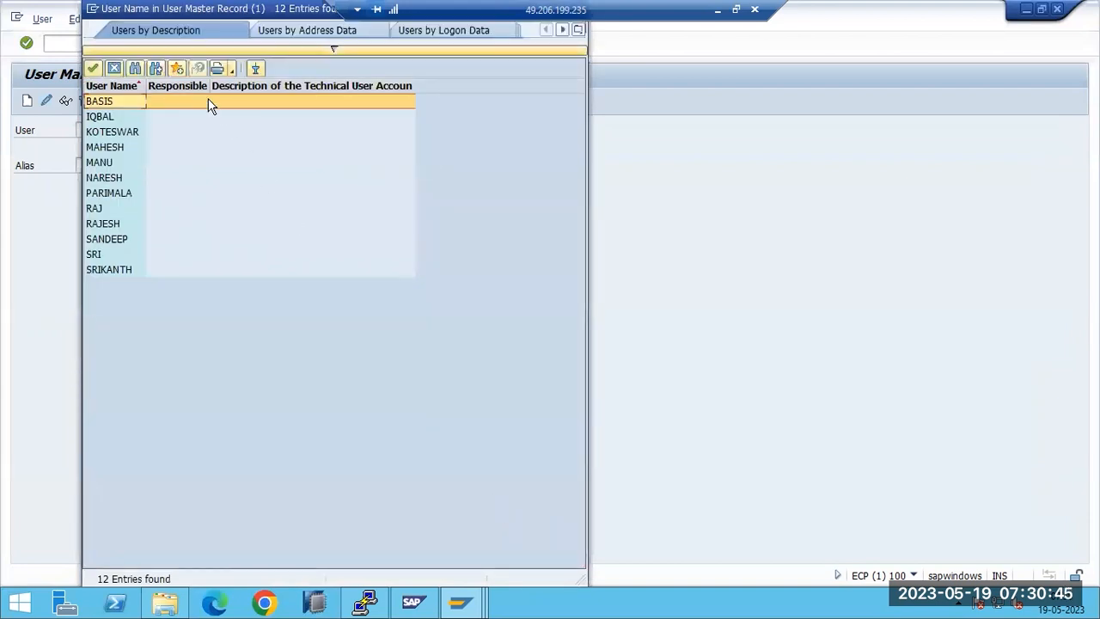
left_click_drag(184, 15, 267, 154)
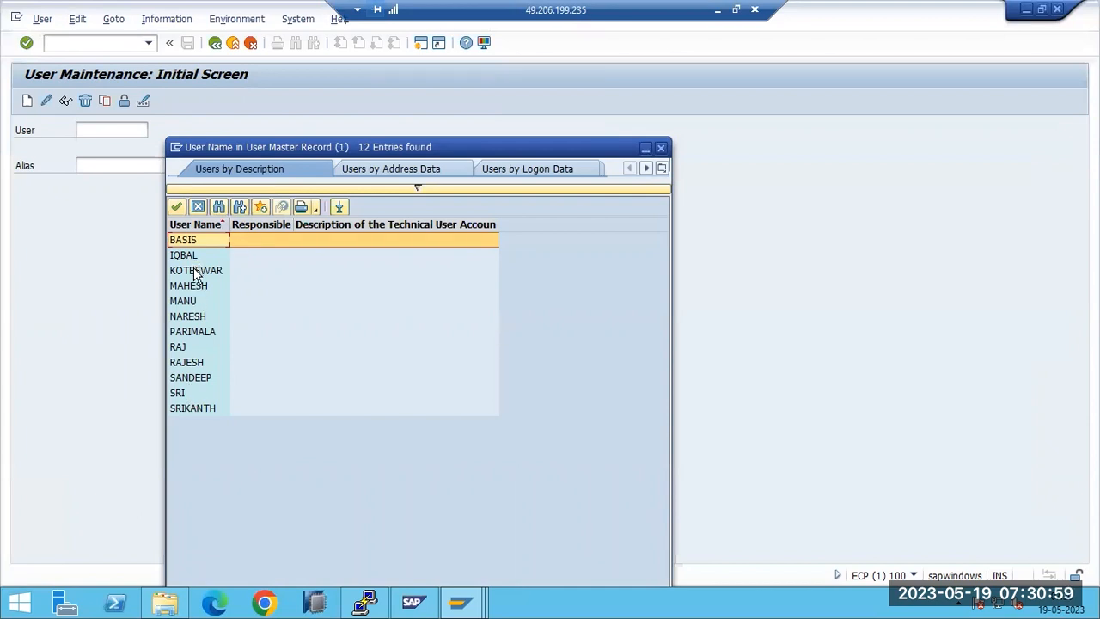
left_click(661, 147)
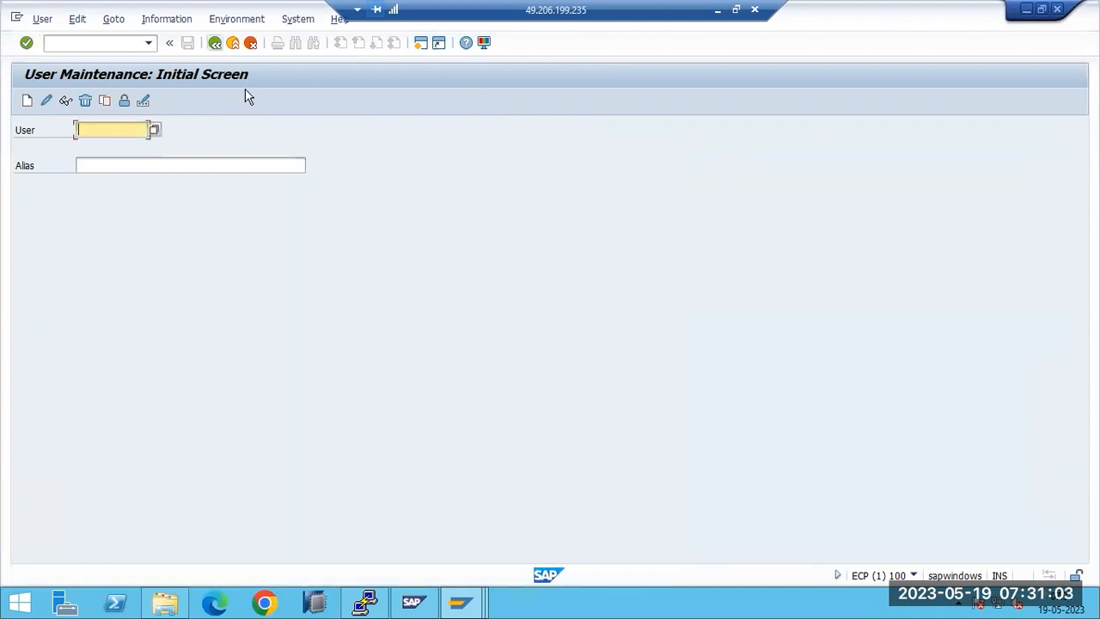
key("F3")
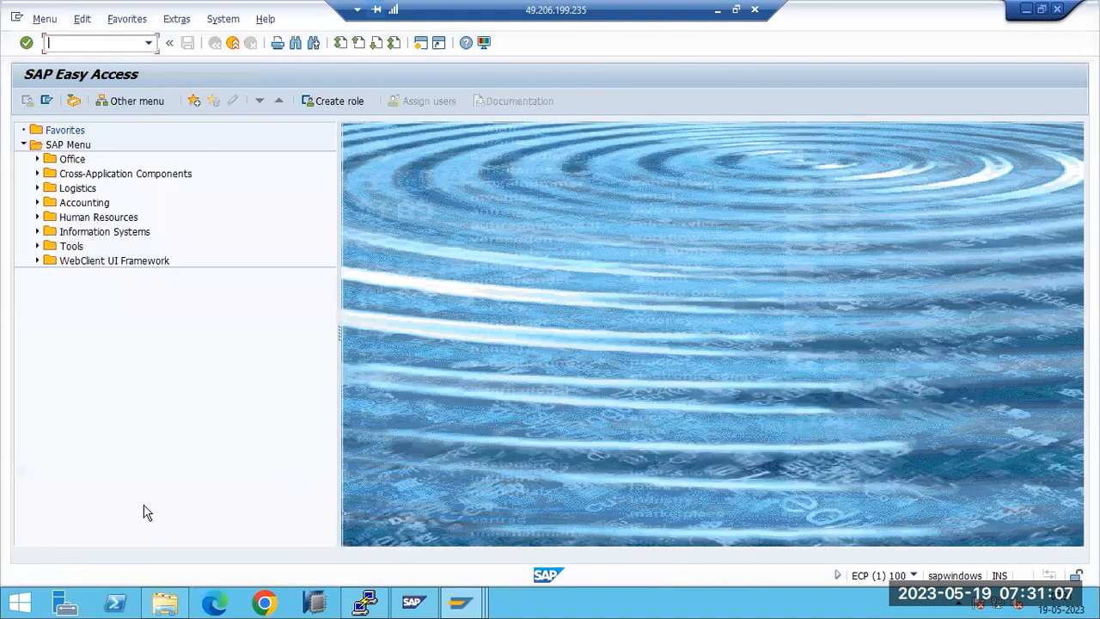
Step: Attempt a fresh logon to the ECC system as user basis; it is rejected as an incorrect password
double_click(246, 150)
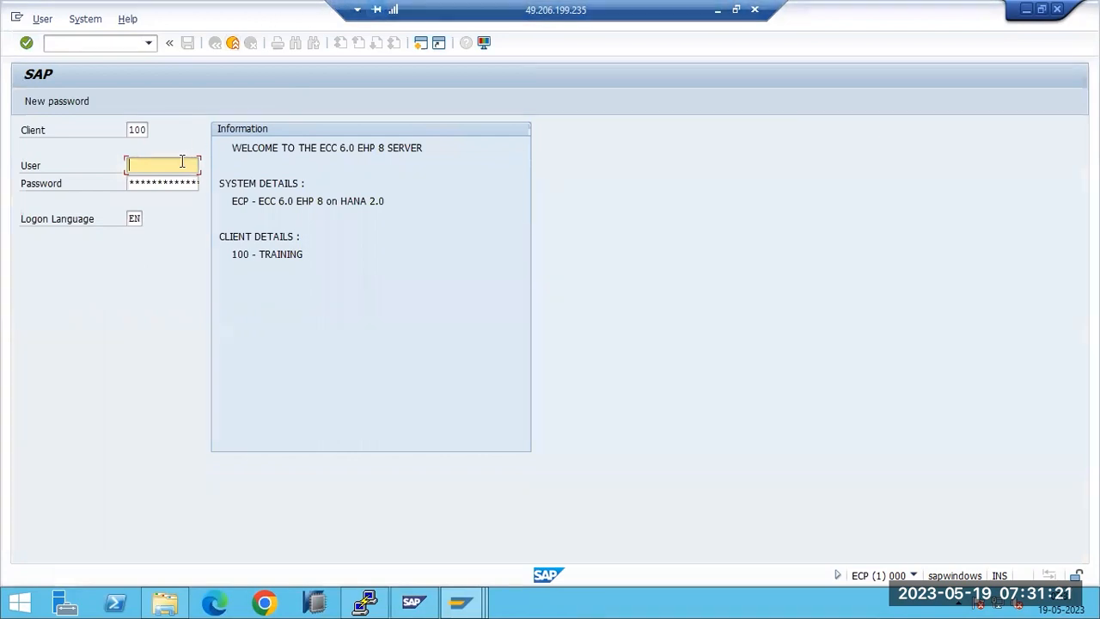
type("d")
key("BackSpace")
type("basis")
key("Tab")
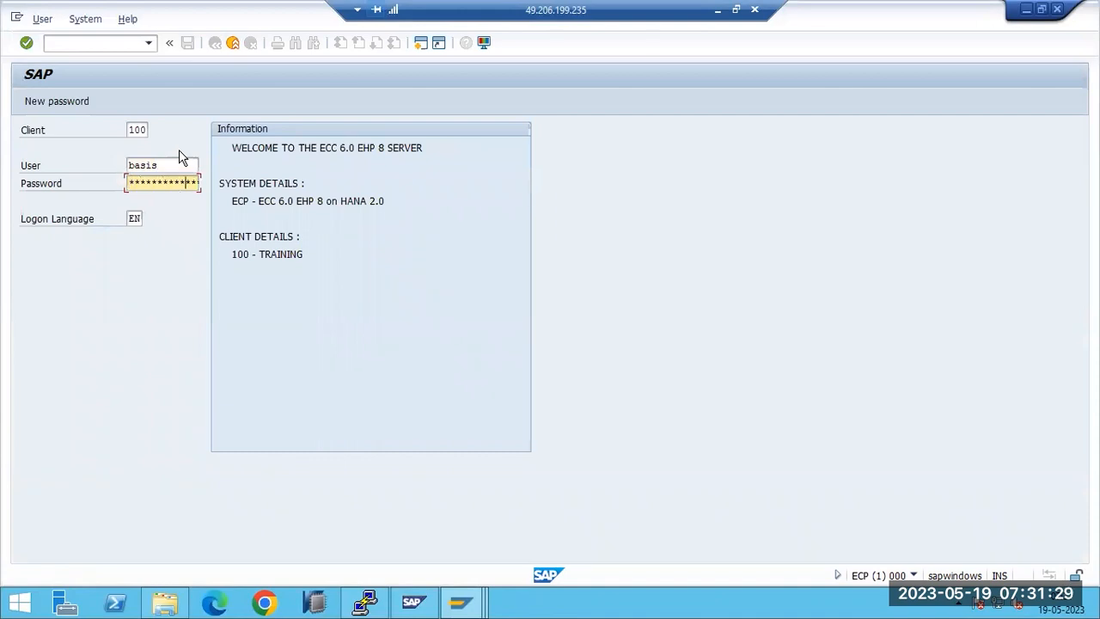
key("Return")
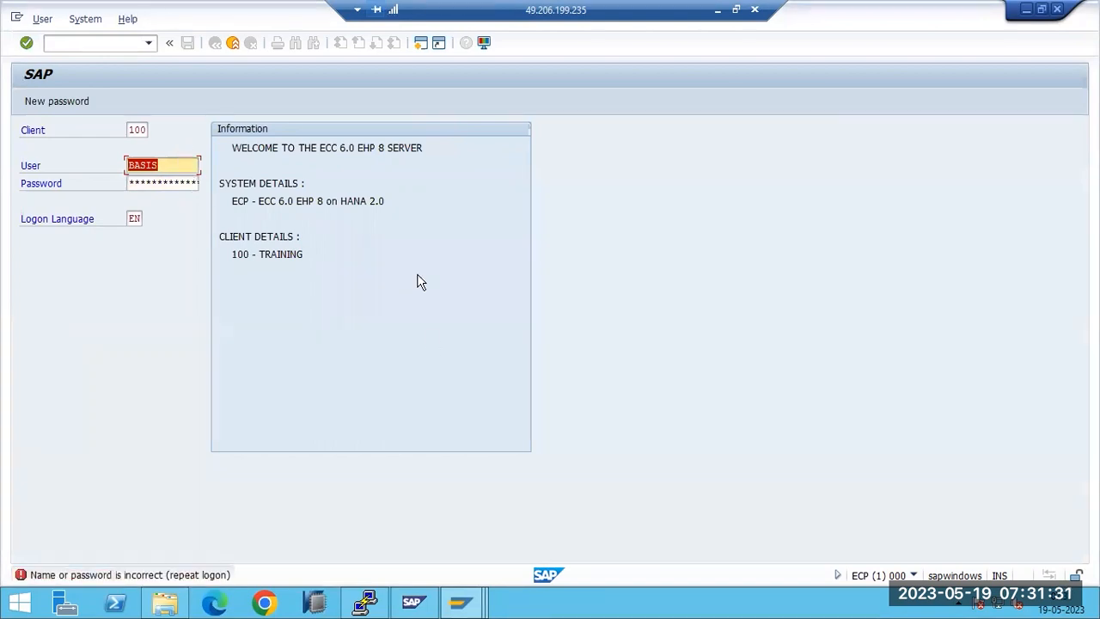
Step: Cycle through the open SAP windows and return to the client 100 Easy Access session
left_click(460, 603)
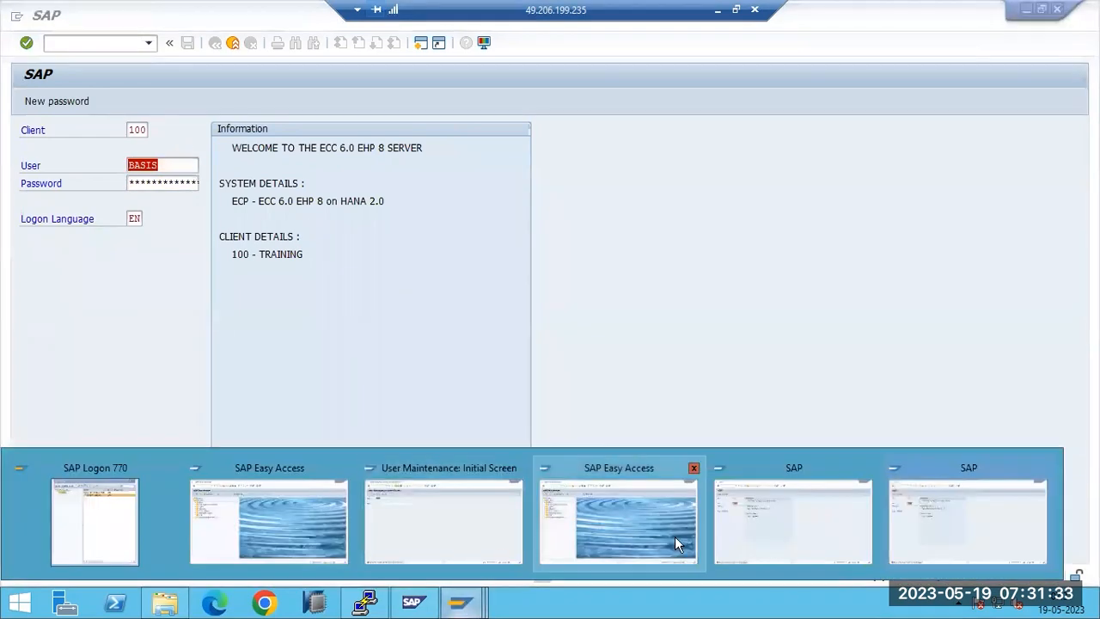
left_click(754, 531)
left_click(459, 603)
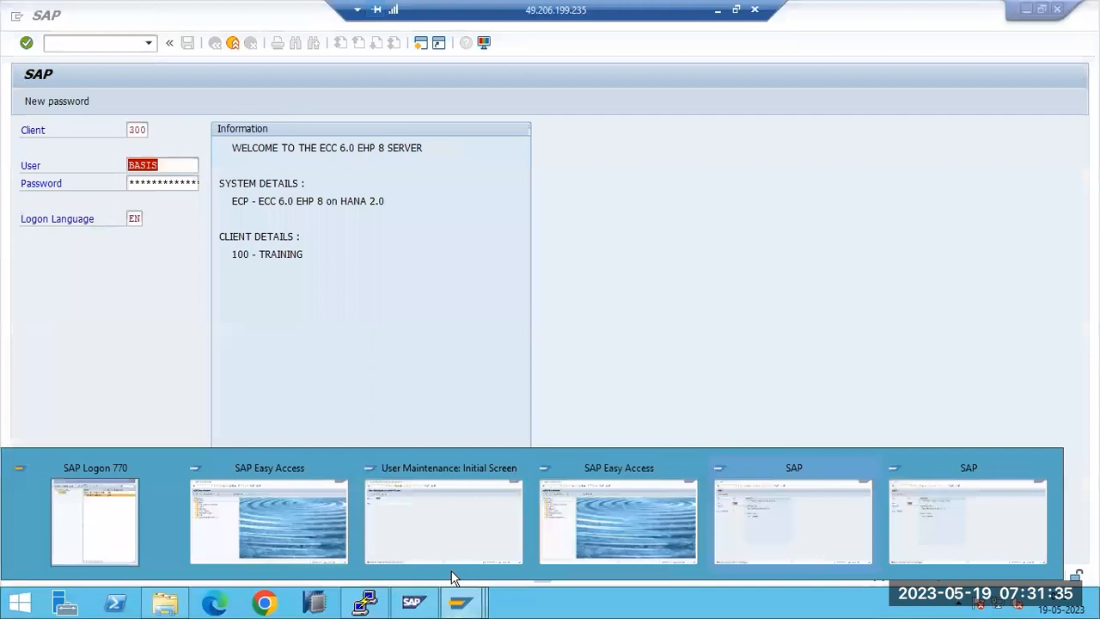
left_click(361, 522)
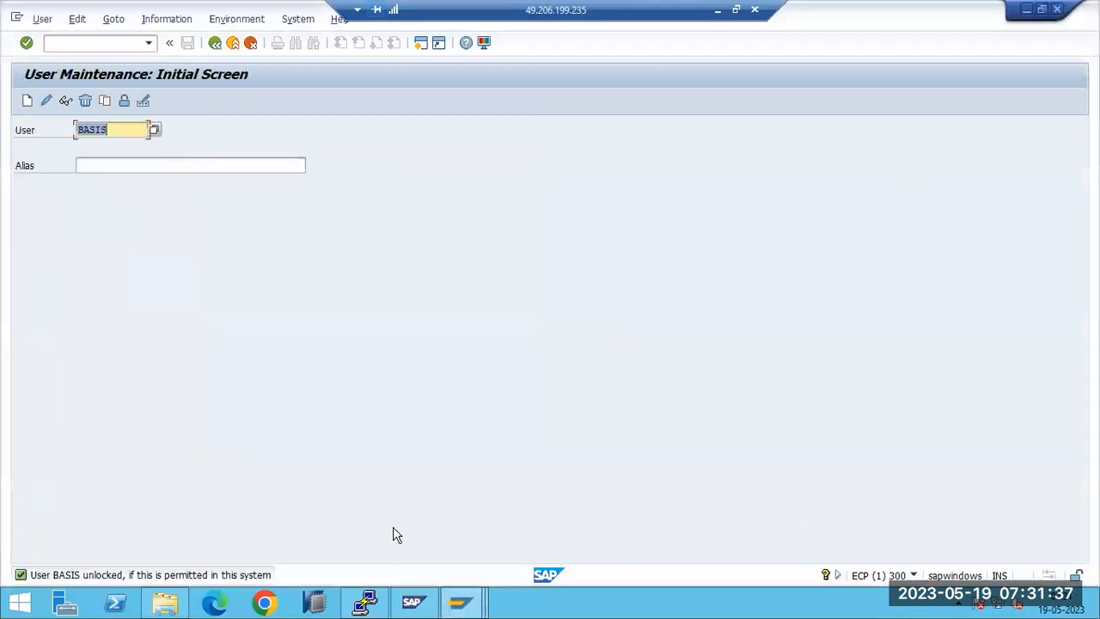
left_click(470, 606)
left_click(282, 533)
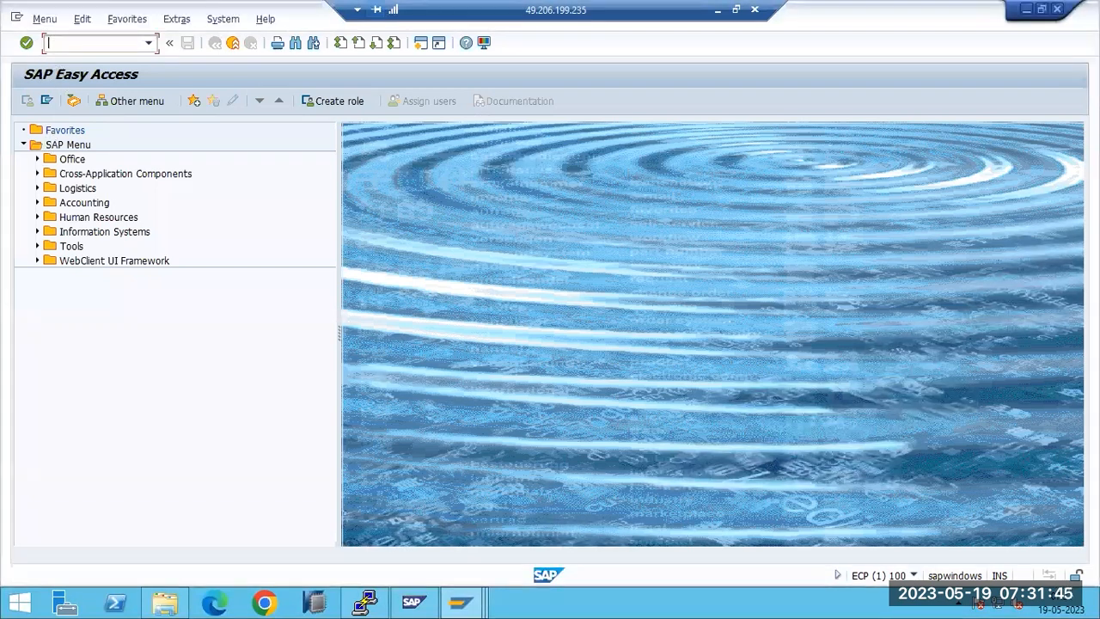
Step: In SU01, give user BASIS a new password, entered twice and confirmed
type("su01")
key("Return")
type("BASIS")
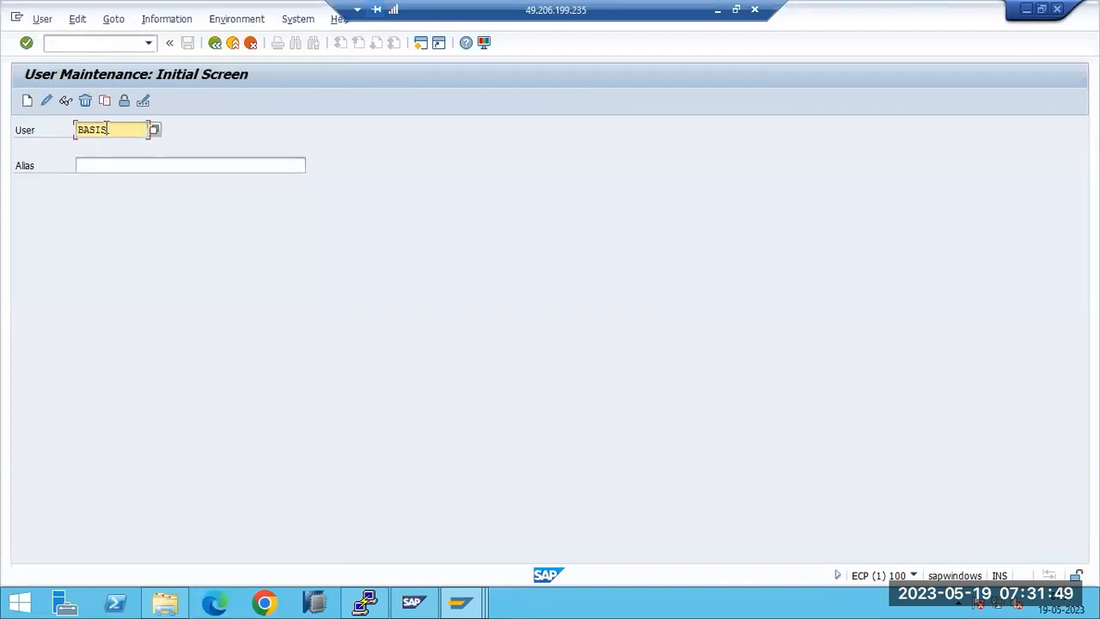
left_click(143, 100)
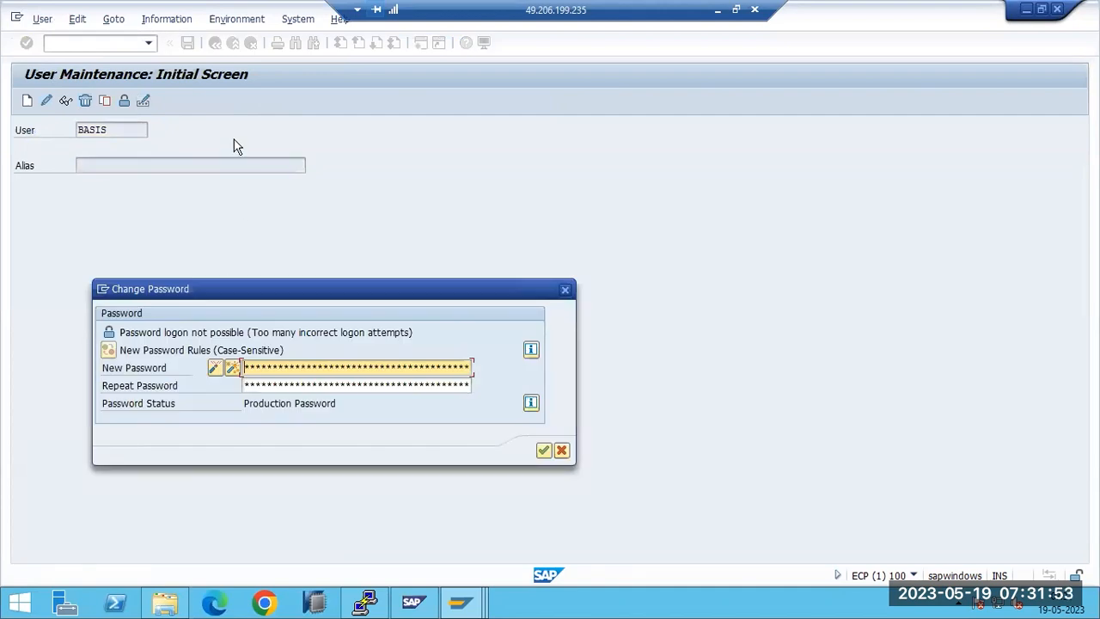
key("Tab")
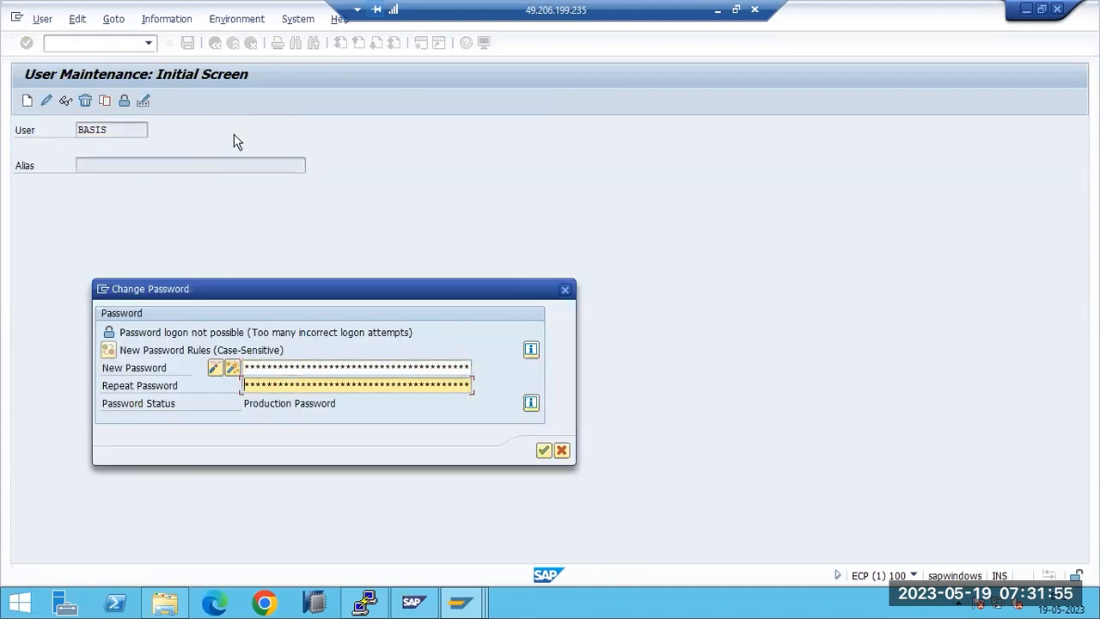
key("Return")
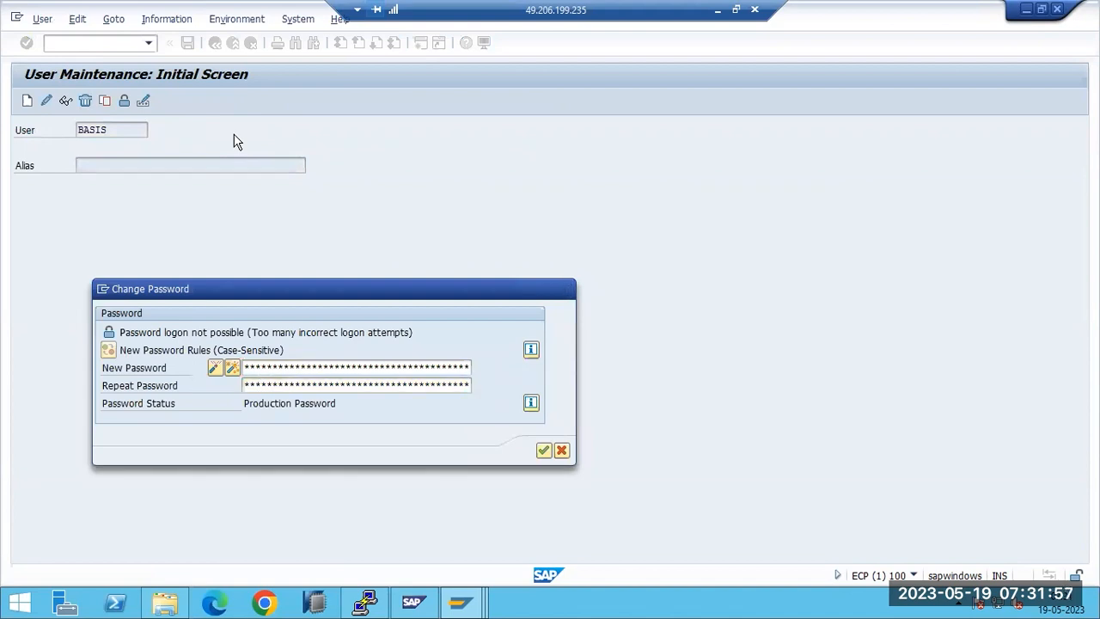
Step: Unlock the BASIS user account and stay in the session
left_click(124, 100)
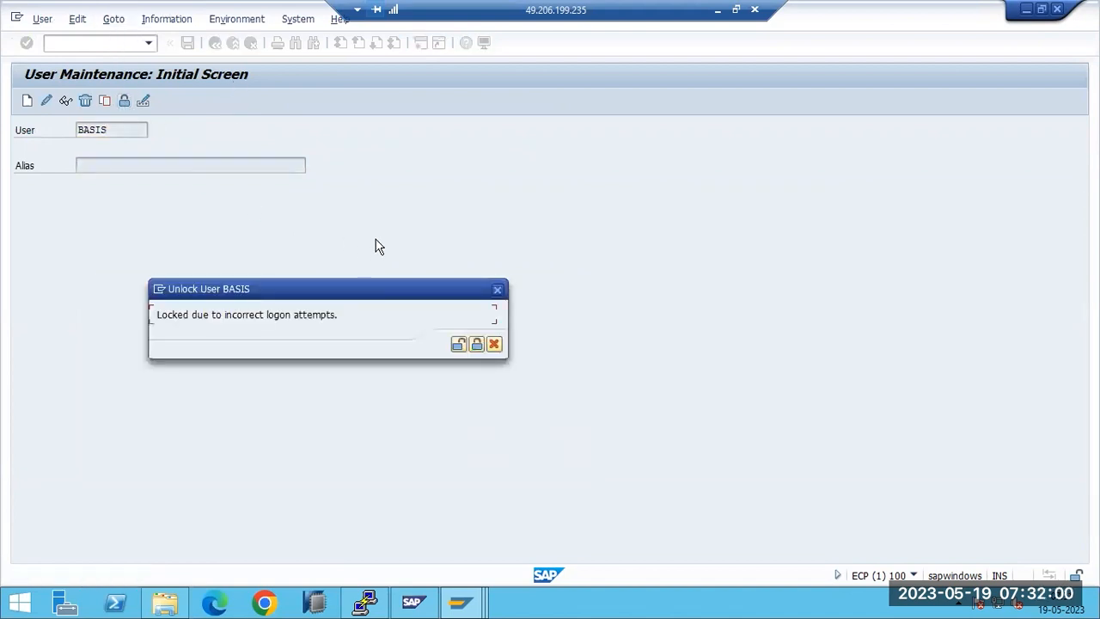
left_click(456, 345)
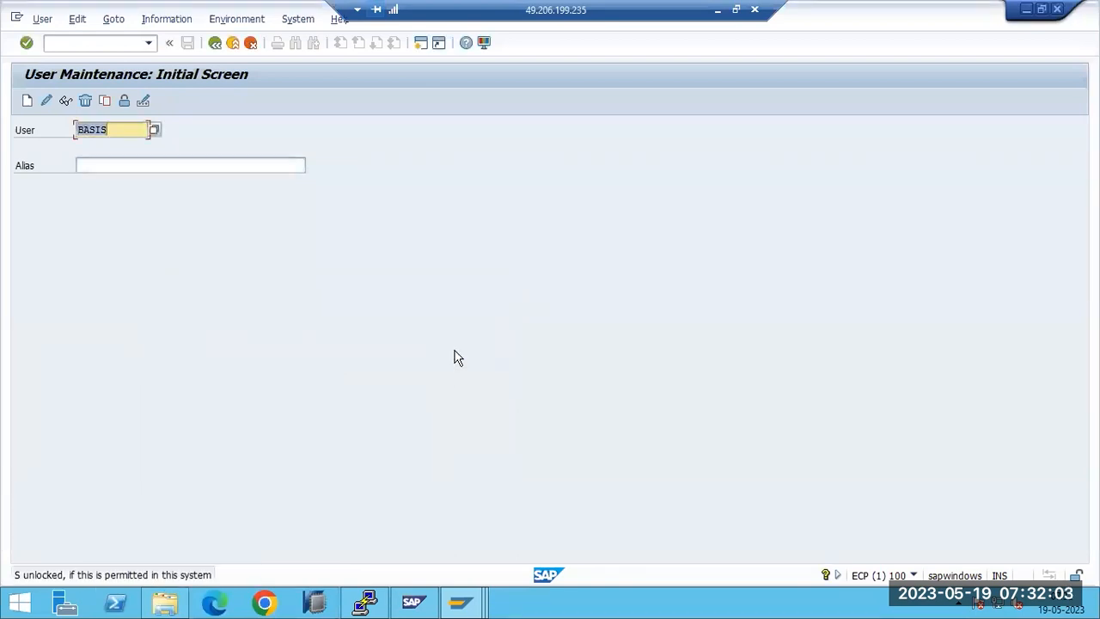
left_click(1057, 9)
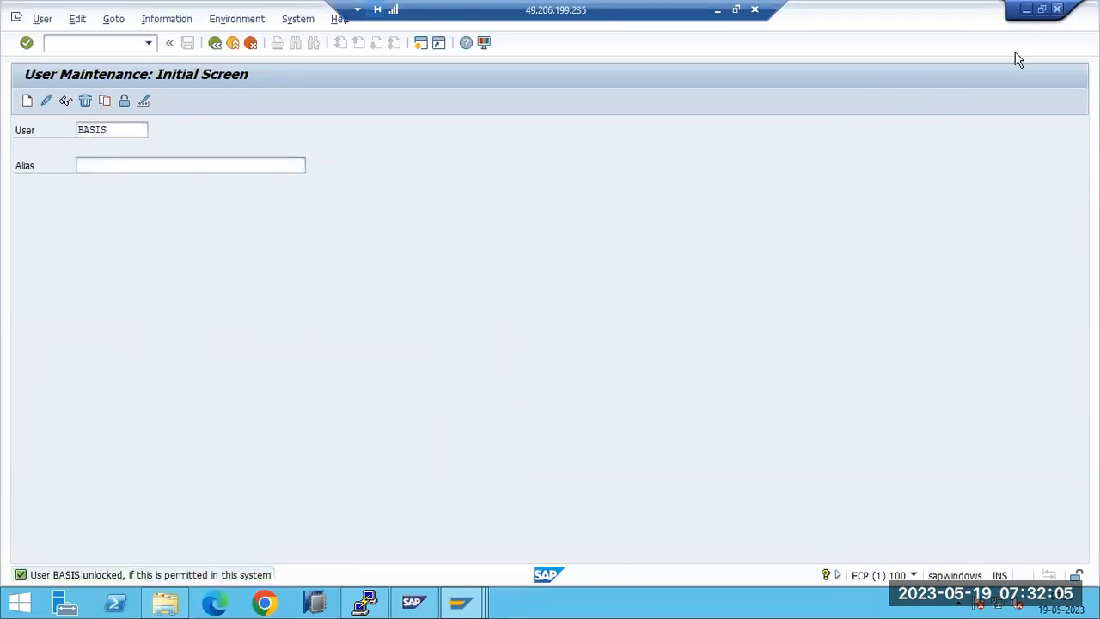
left_click(206, 297)
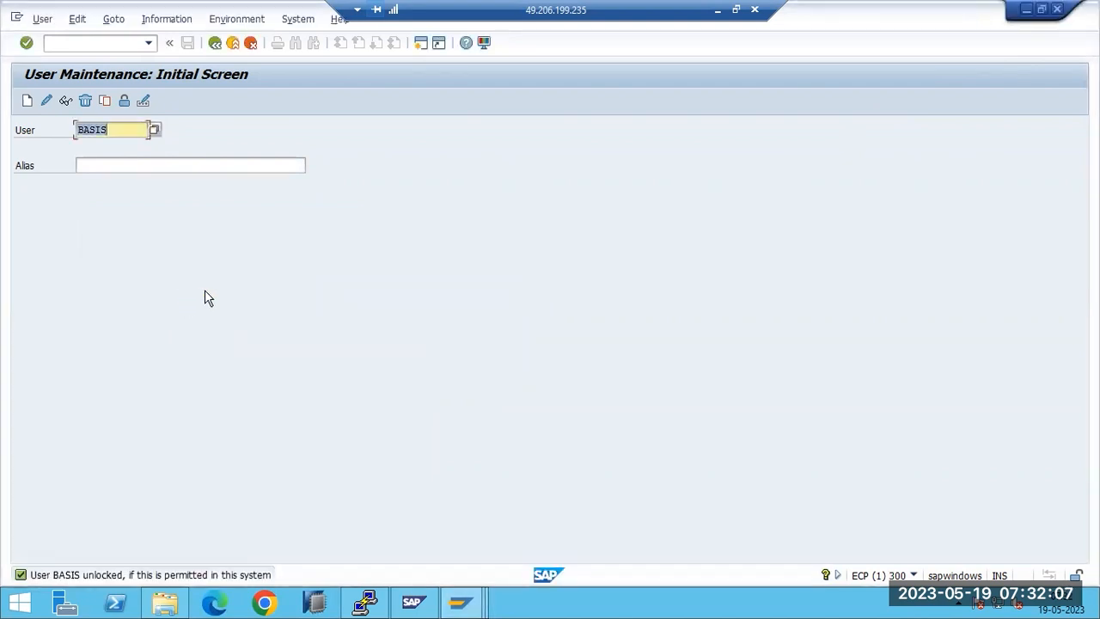
Step: From the SAP Logon window, log on to client 100 as user basis
mouse_move(461, 601)
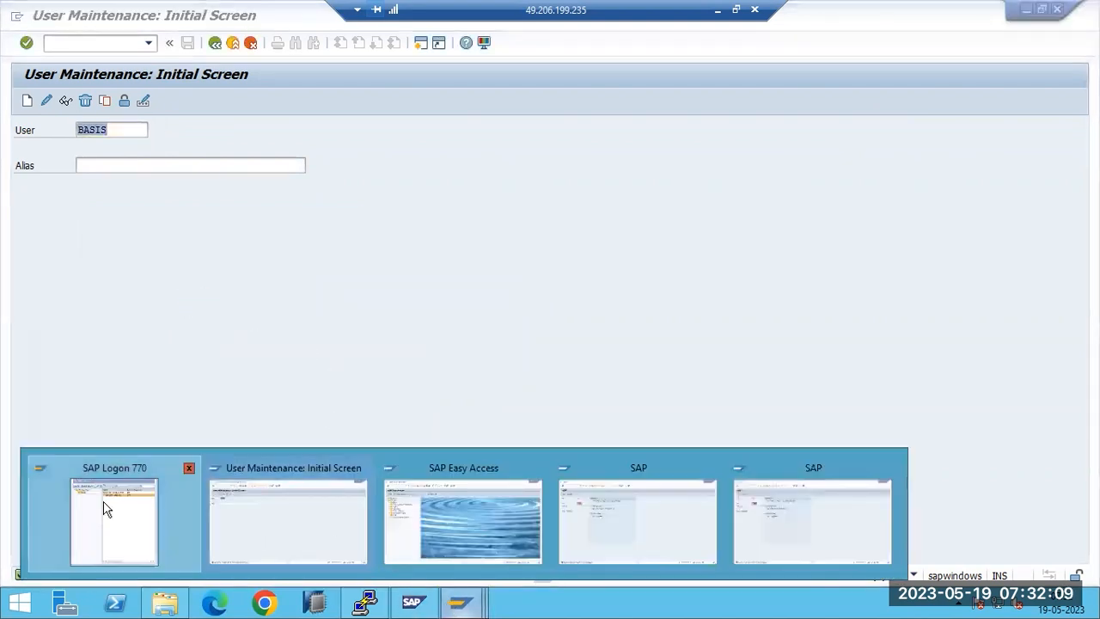
left_click(80, 514)
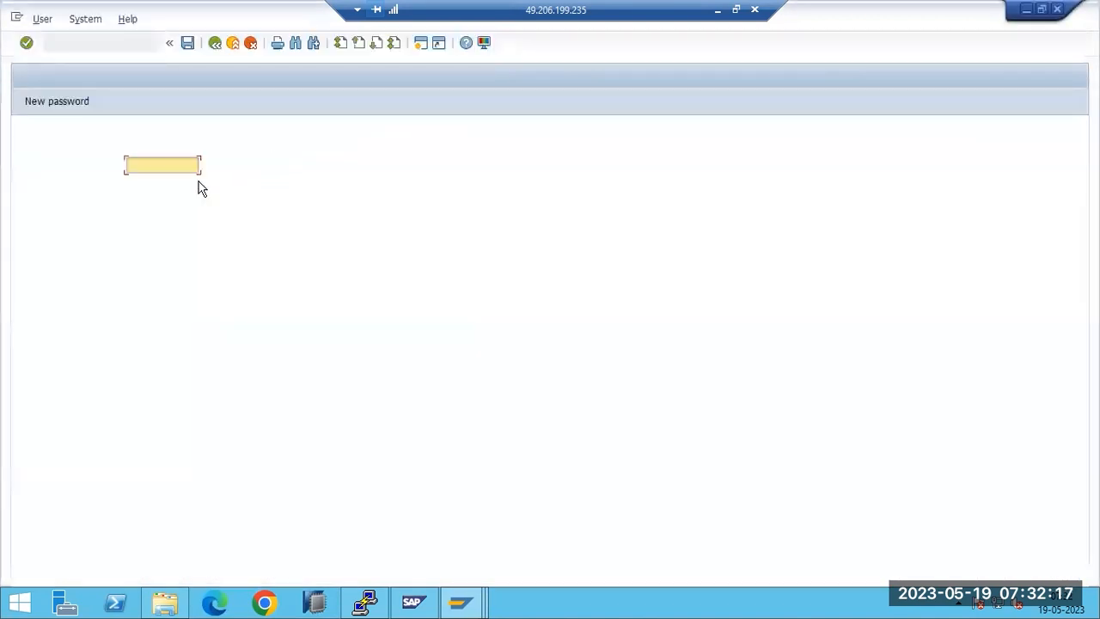
type("basis")
key("Tab")
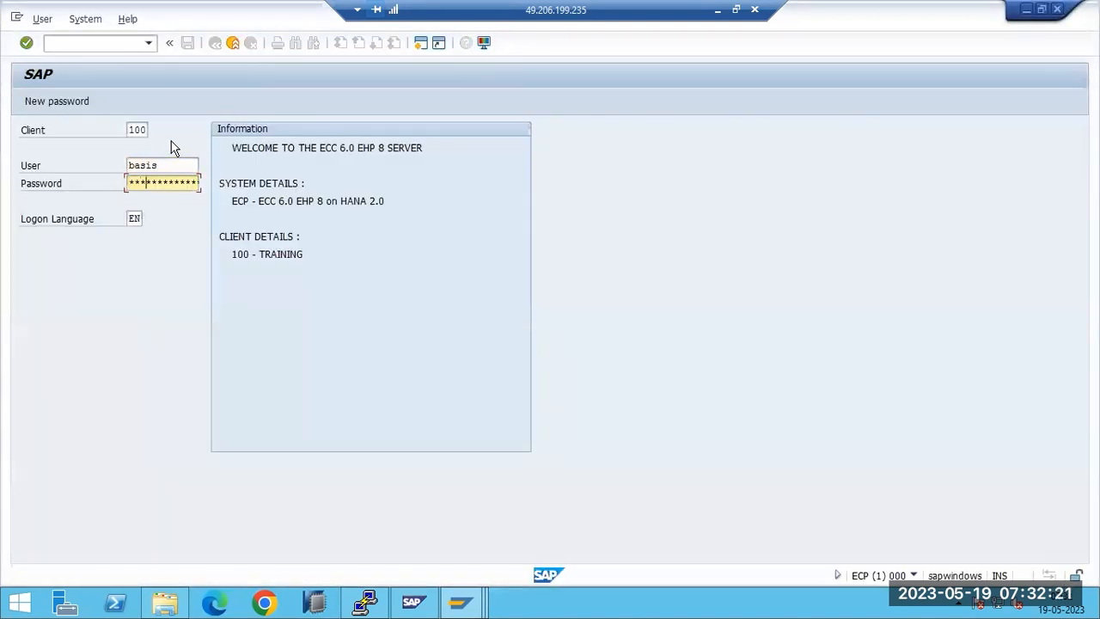
key("Return")
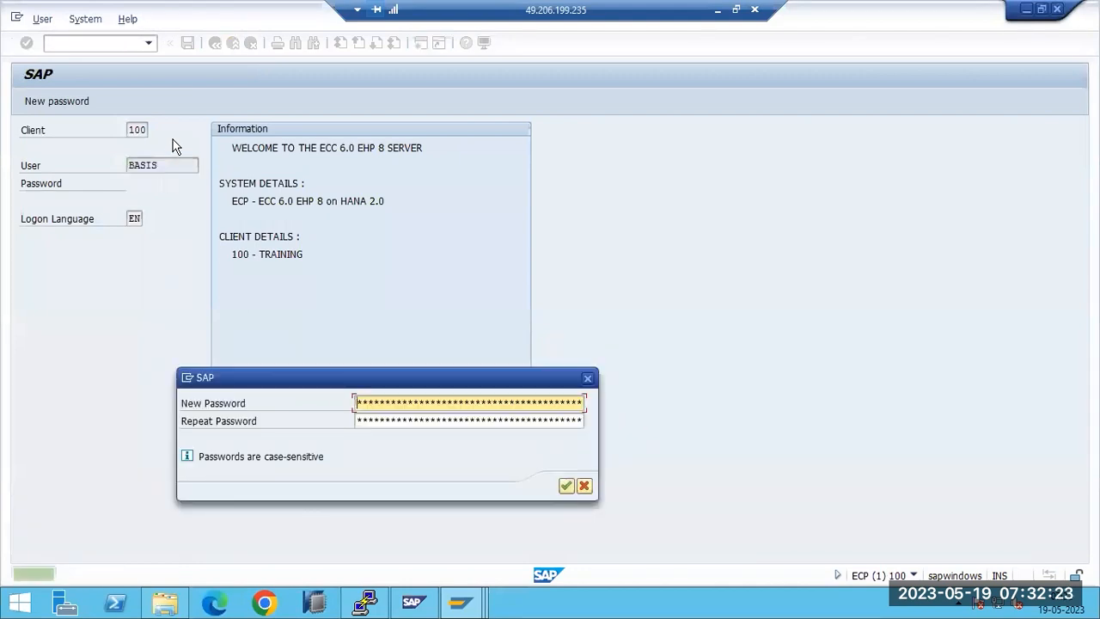
Step: Enter and repeat a new password for BASIS to complete the logon
type("***")
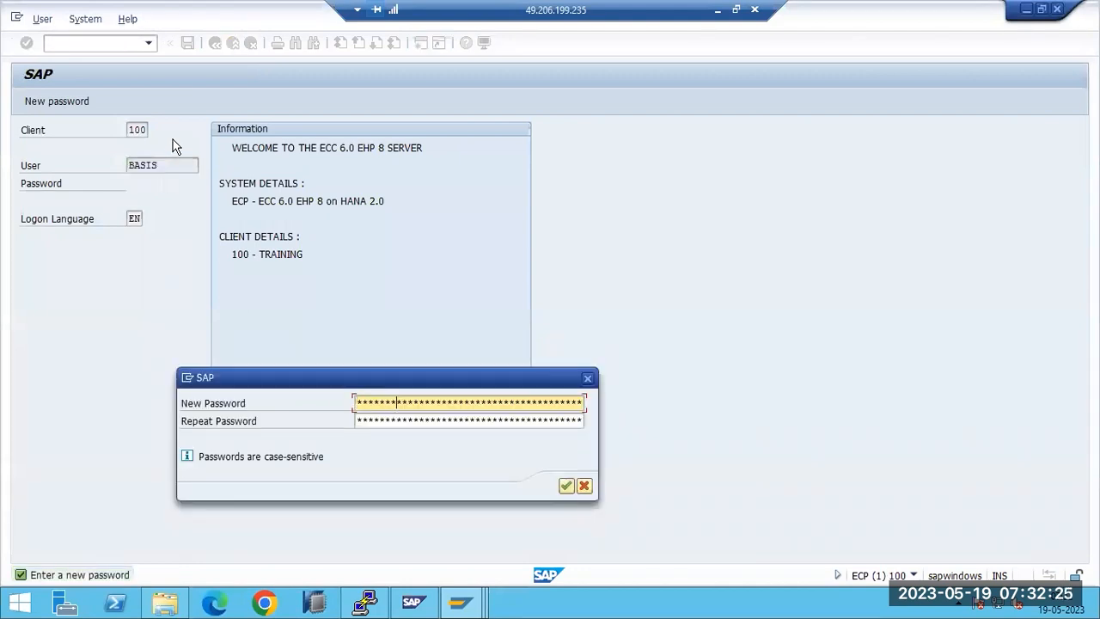
key("Tab")
type("***")
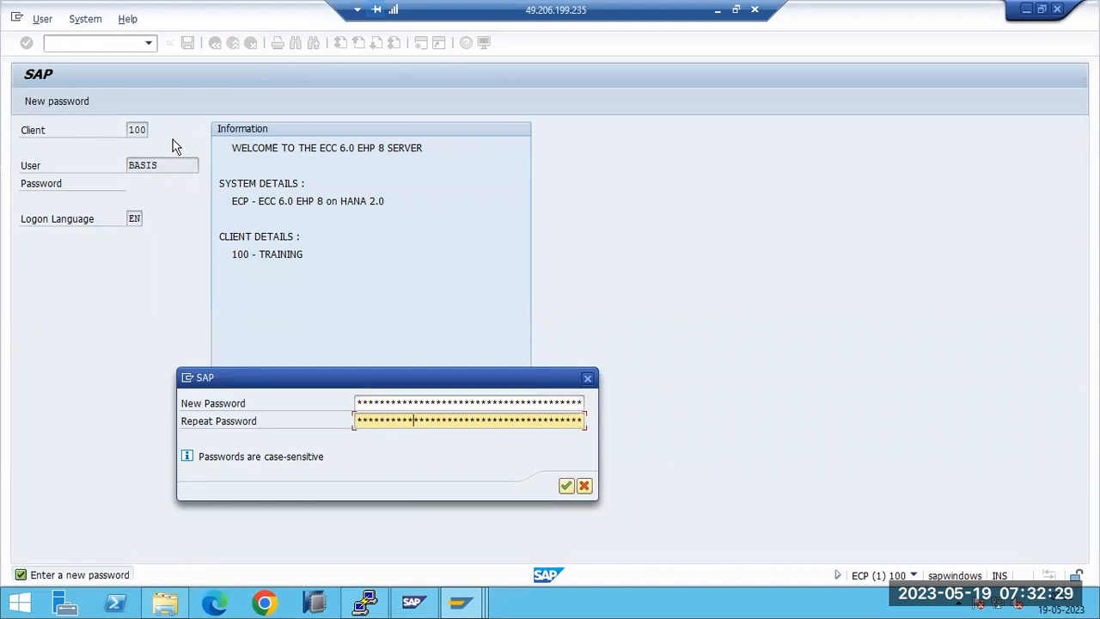
key("Return")
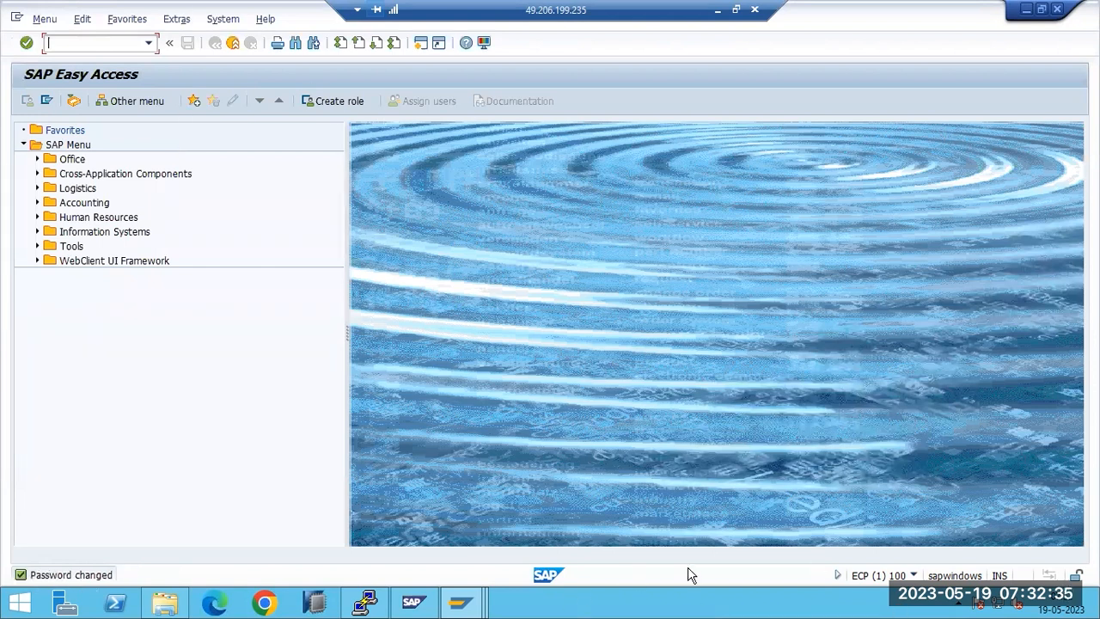
Step: Check the SCC3 log for the 19.05.2023 copy from client 001, showing all 103 tables completed
left_click(915, 575)
type("scc3")
key("Return")
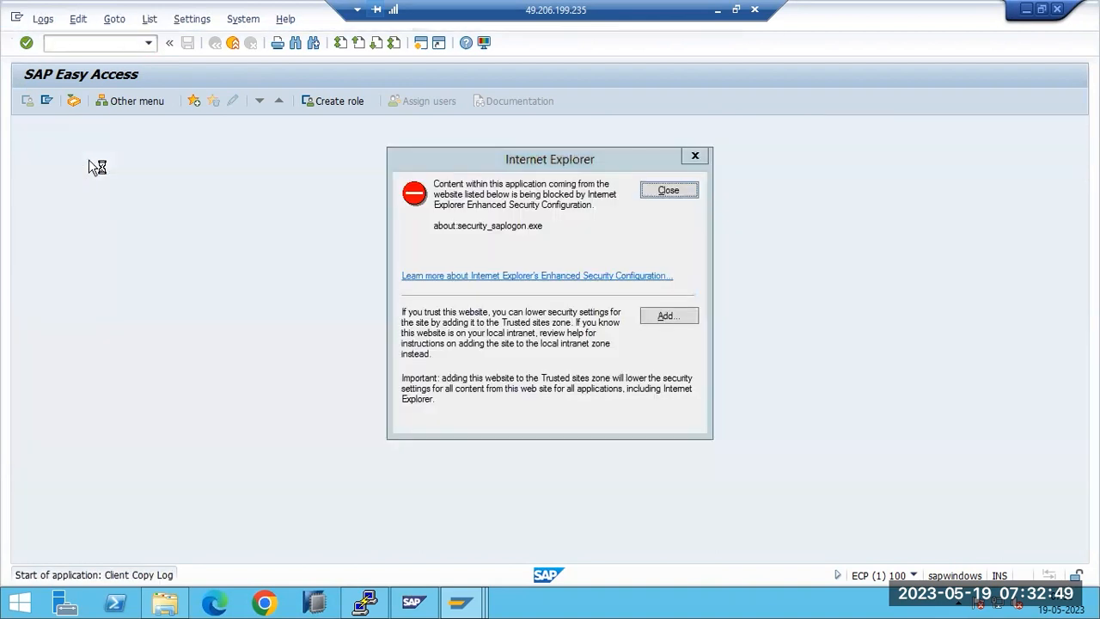
left_click(669, 191)
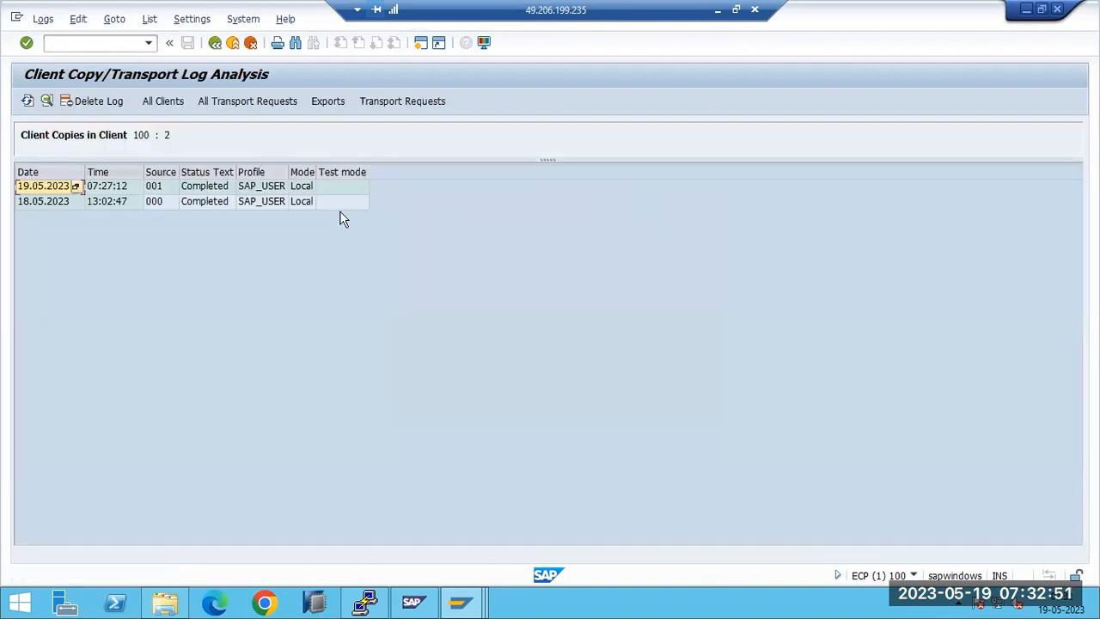
double_click(217, 188)
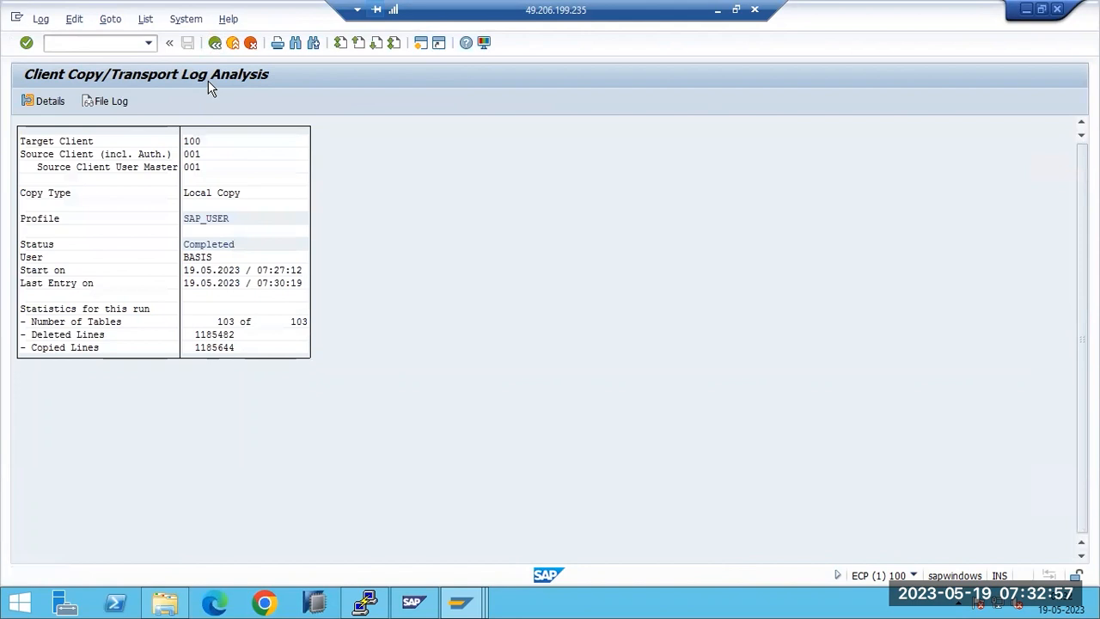
key("F3")
key("F3")
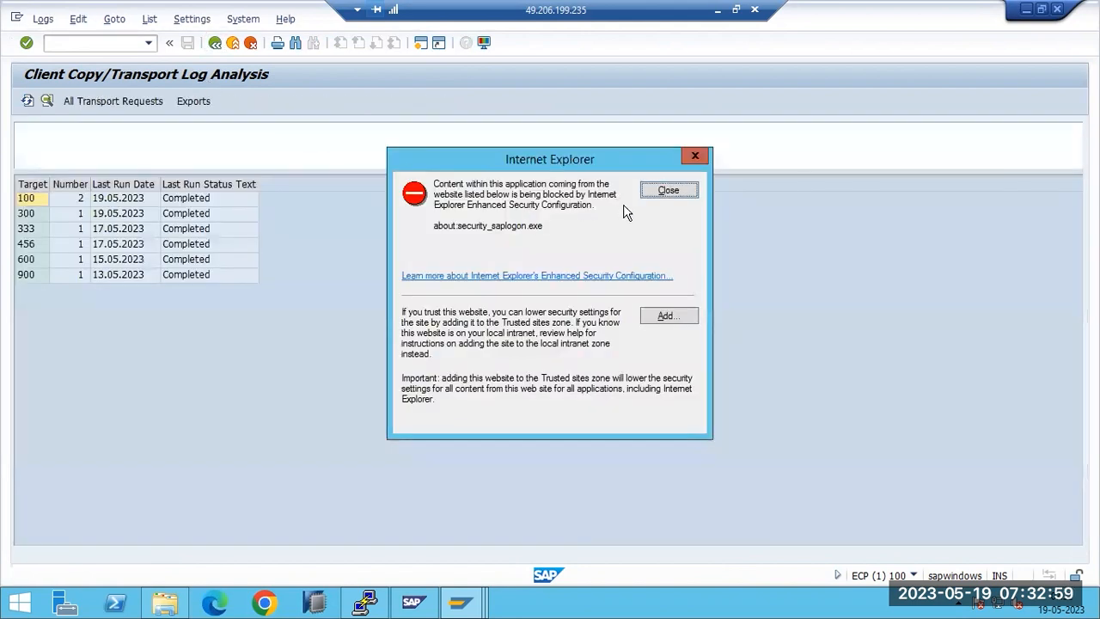
left_click(652, 194)
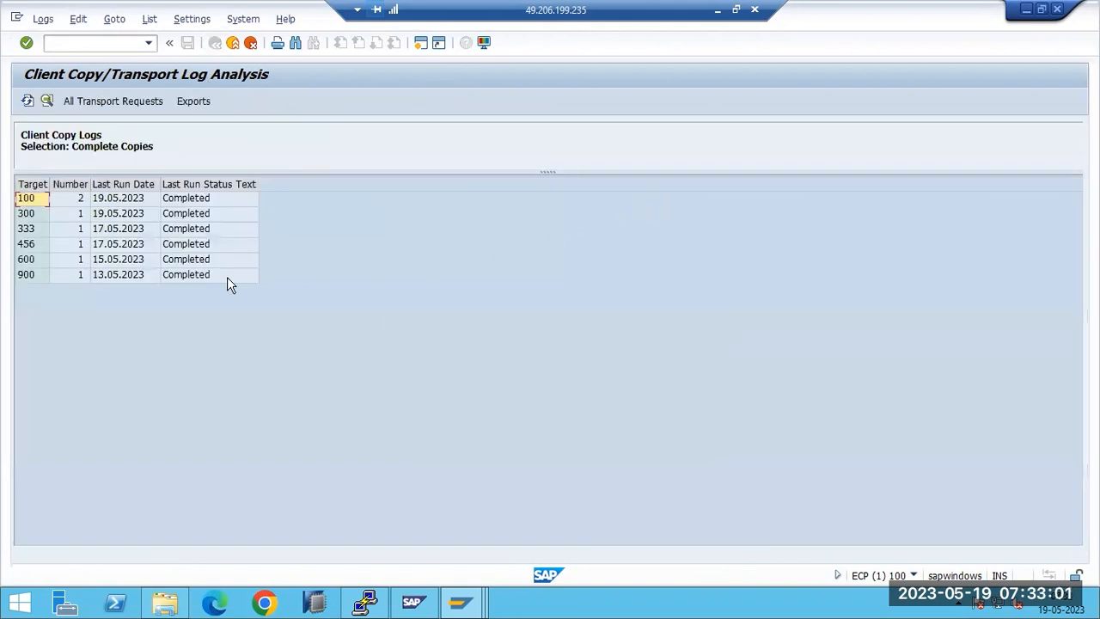
left_click(232, 42)
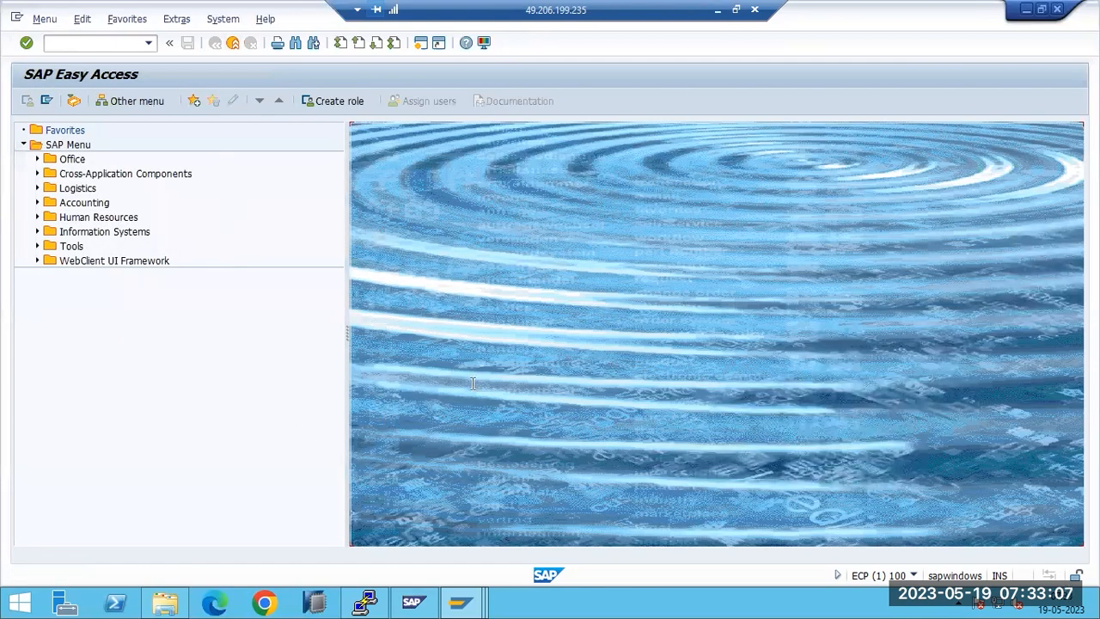
left_click(719, 14)
Step: Write a Paint note listing SAP_ALL, SAP_USER, SAP_CUST and Sap_CUSTV on separate lines
left_click_drag(315, 132, 590, 295)
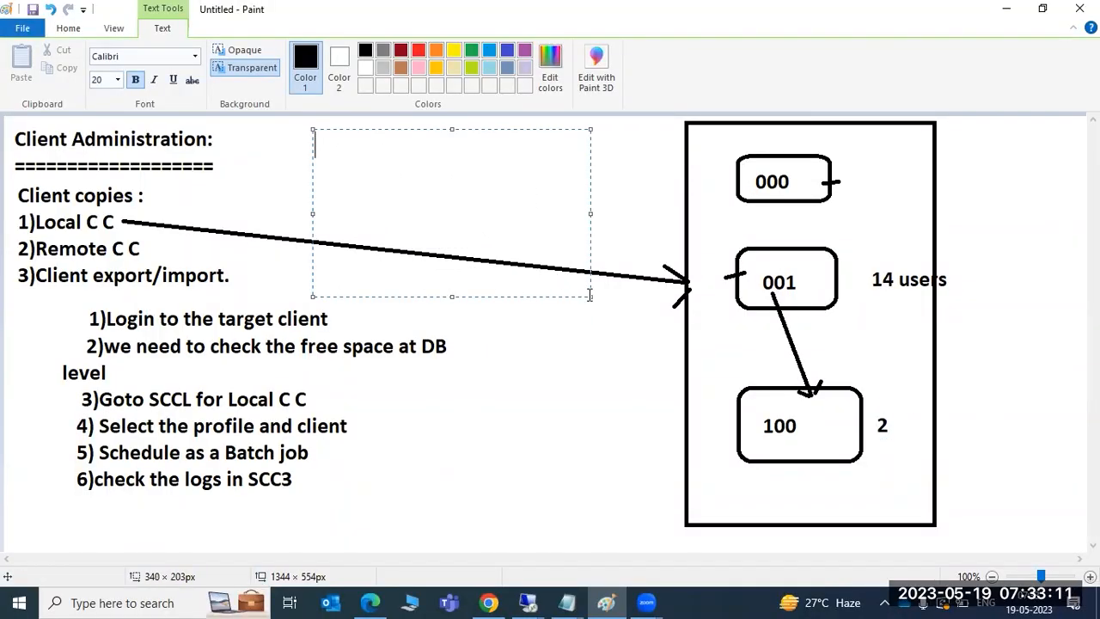
type("SAP_ALL :")
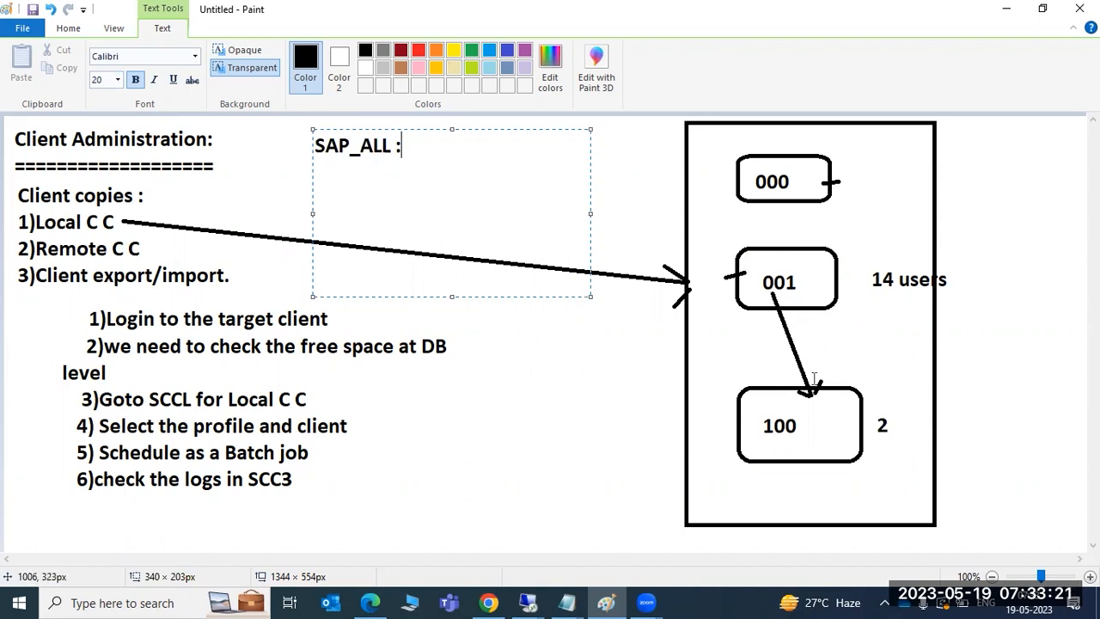
key("Return")
type("SAP")
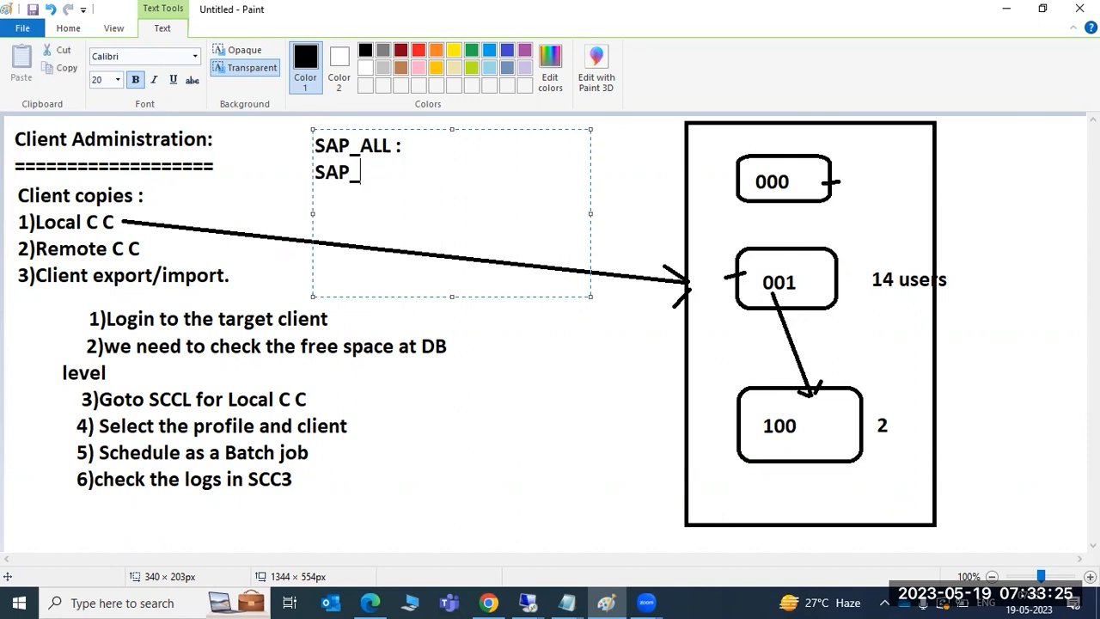
type("_USER ")
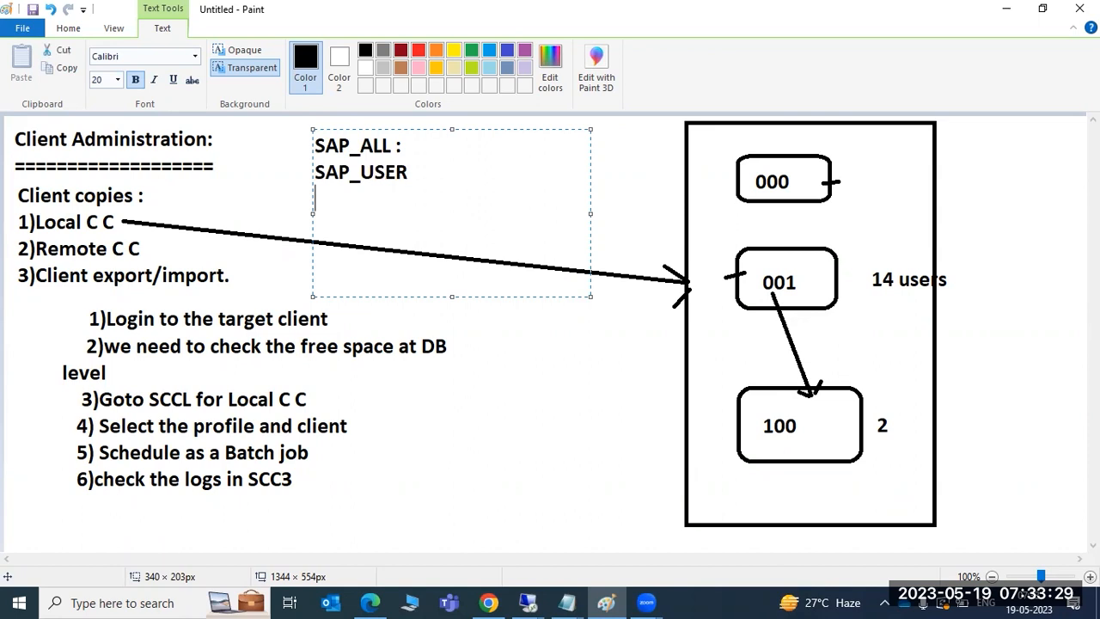
type("SAP")
type("_CUST")
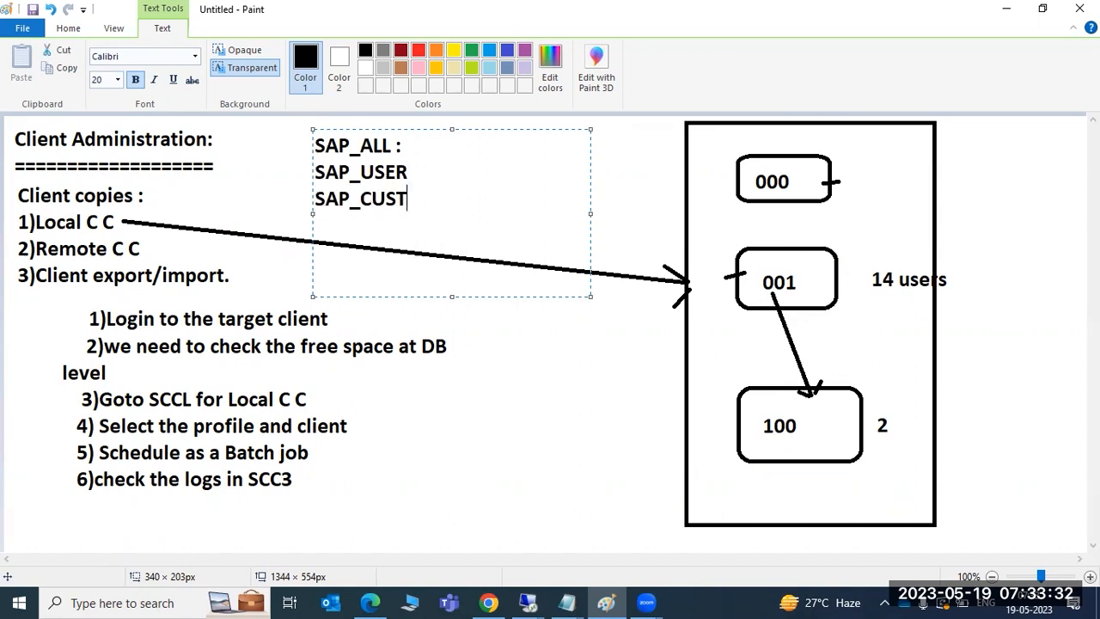
key("Return")
type("Sap_CUSTV")
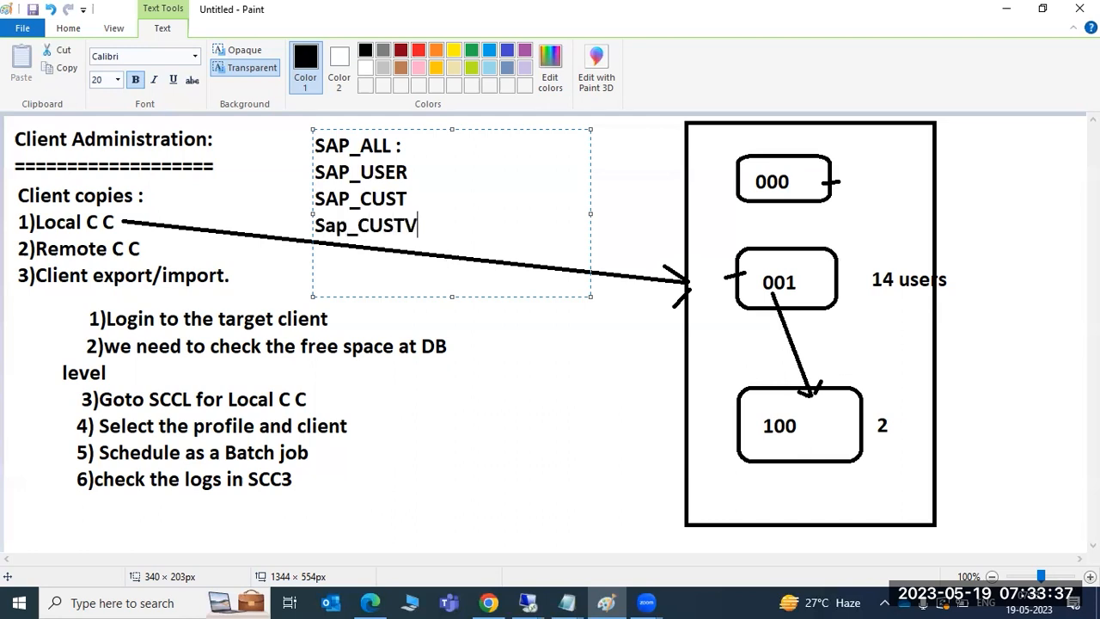
mouse_move(527, 602)
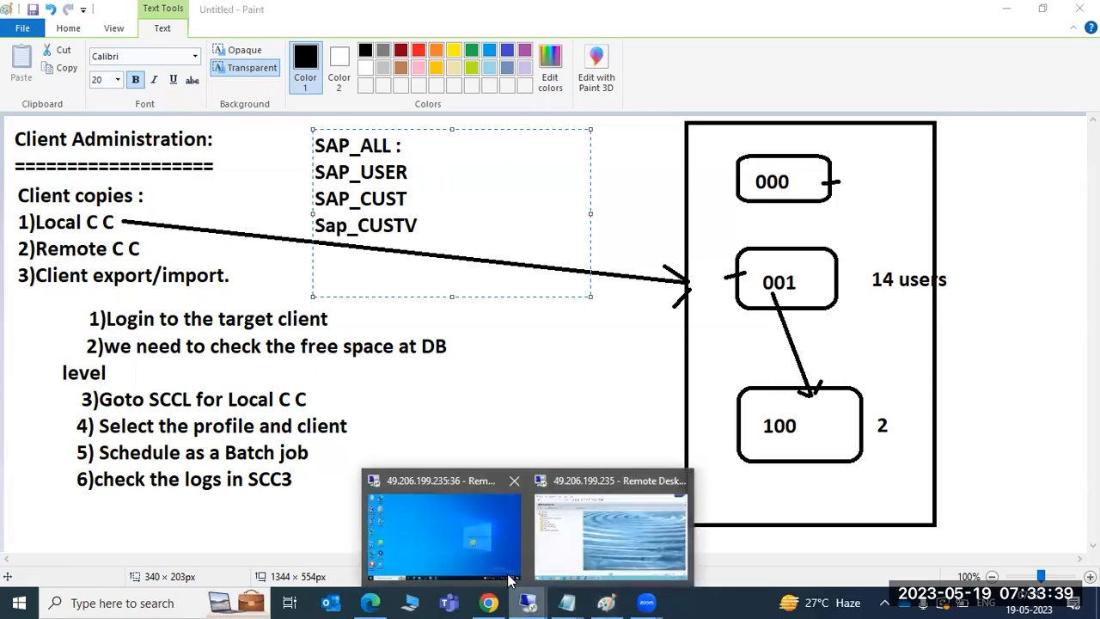
left_click(442, 533)
left_click(89, 44)
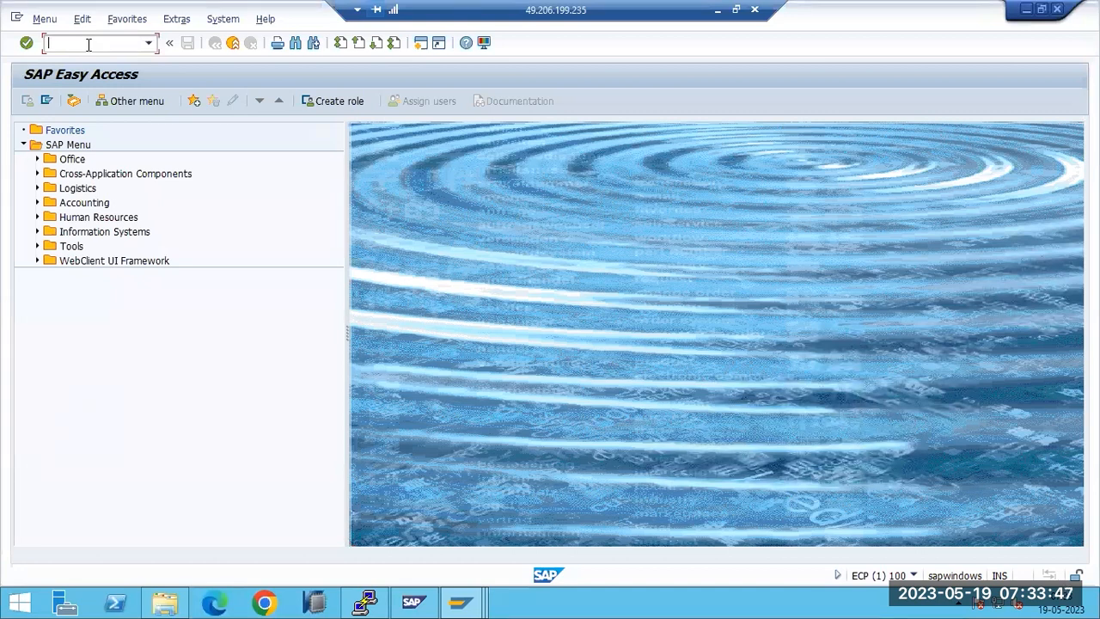
type("sccl")
key("Return")
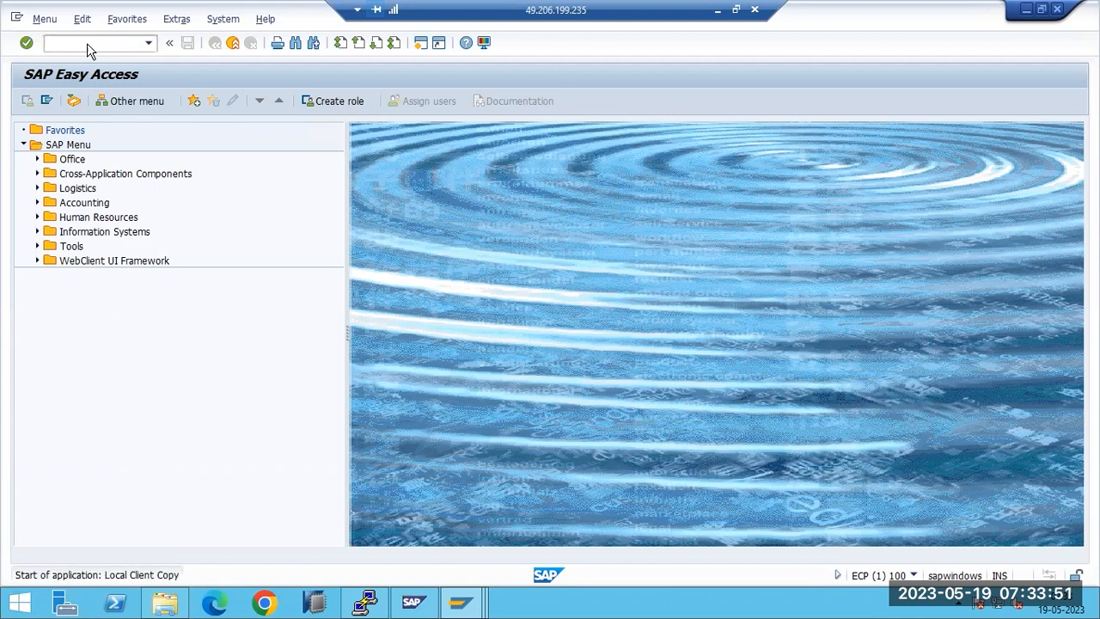
left_click(250, 147)
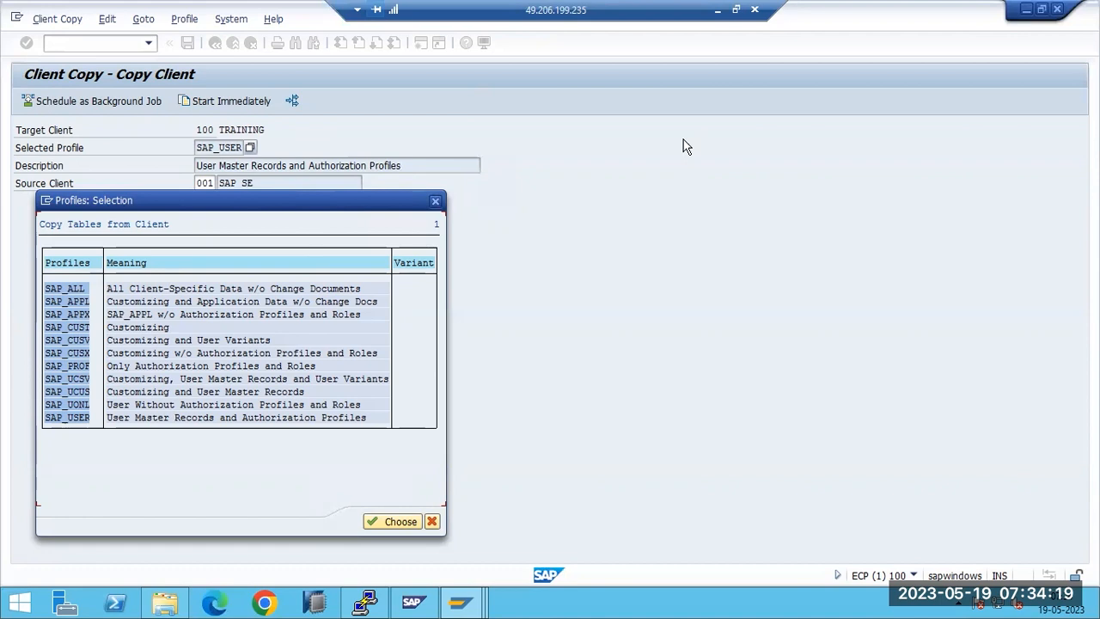
left_click(437, 203)
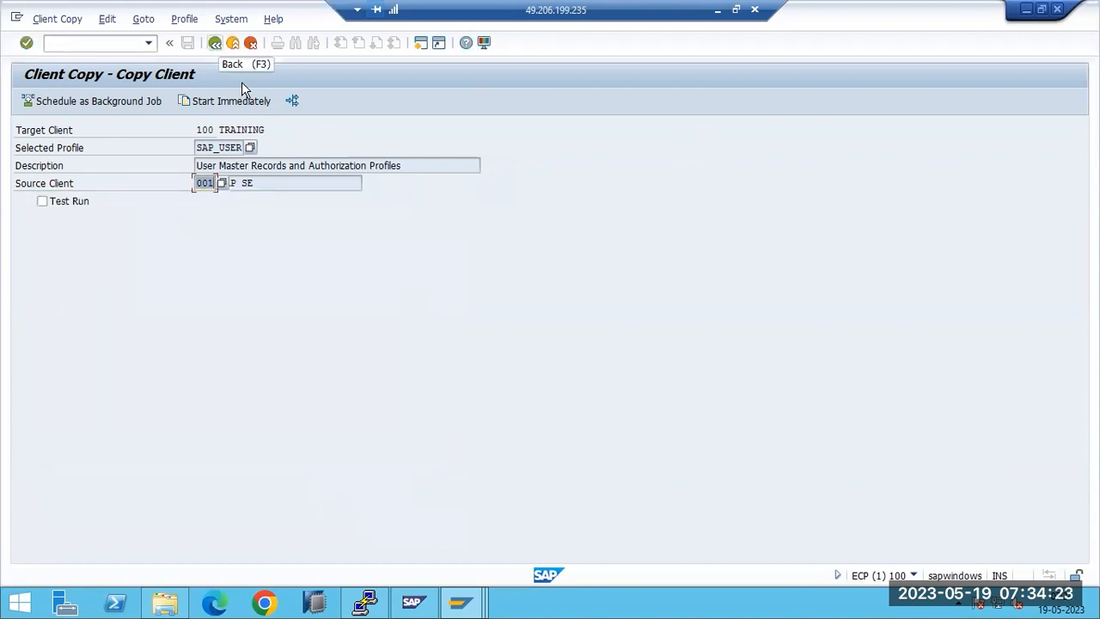
key("F3")
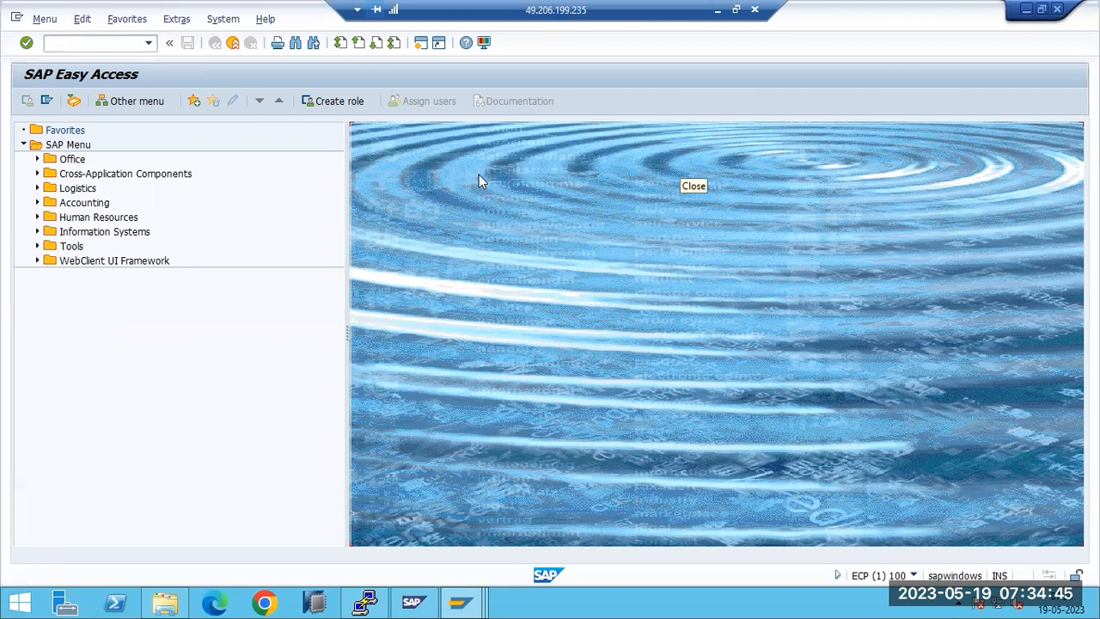
Step: Run 'df -h' and 'free -g' in the PuTTY terminal to check disk and memory usage
left_click(368, 603)
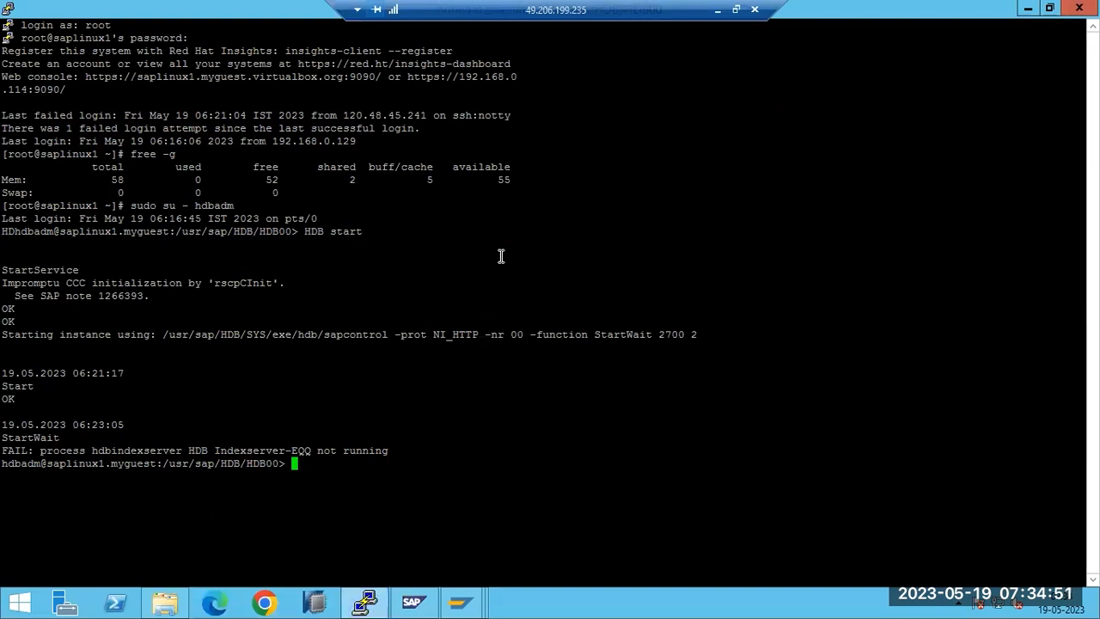
type("df -h")
key("Return")
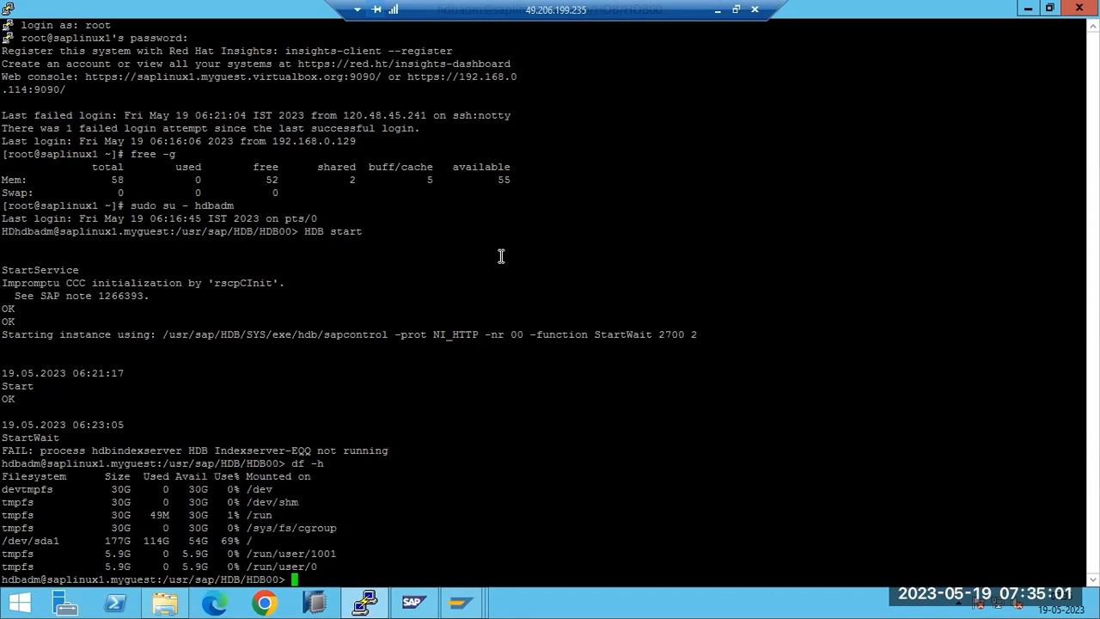
type("free -g")
key("Return")
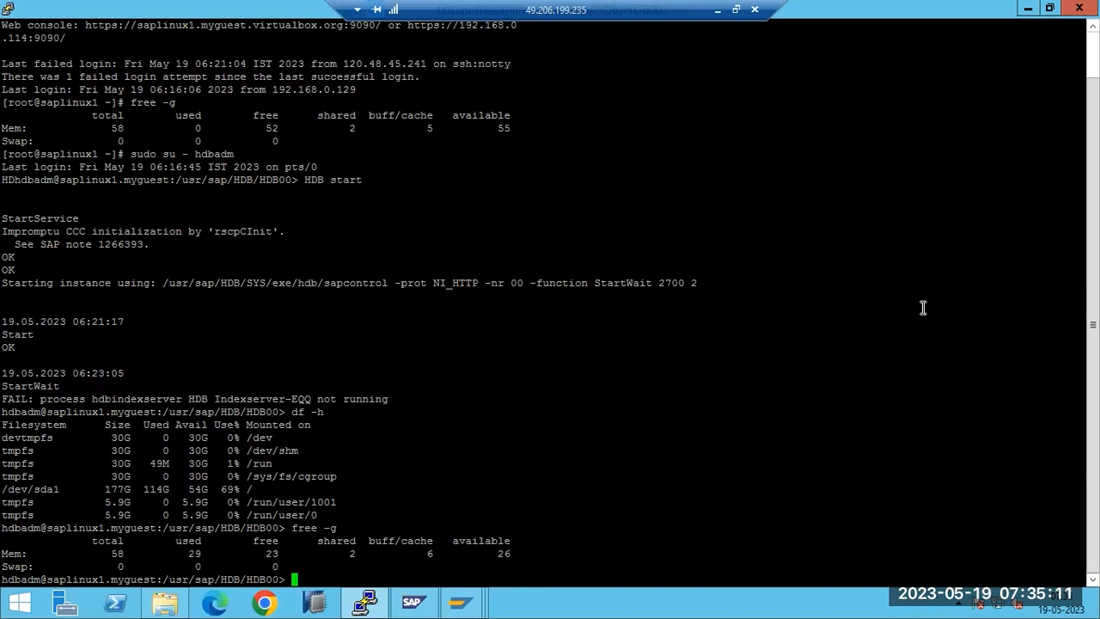
left_click(365, 602)
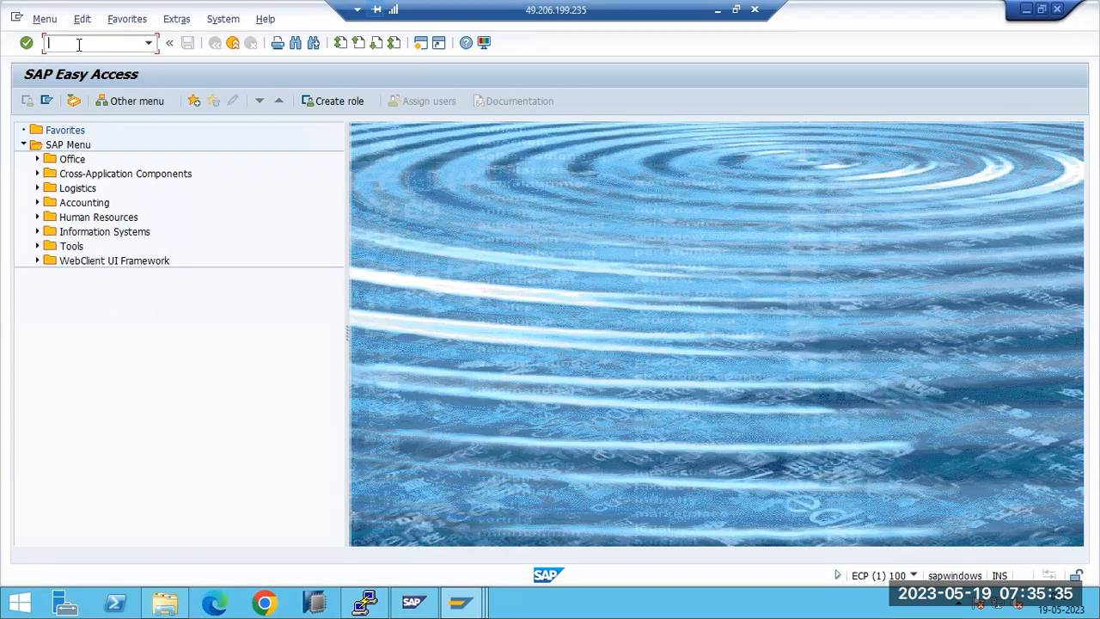
Step: Back in Paint, commit the profile list and discard the stray empty text areas
left_click(717, 11)
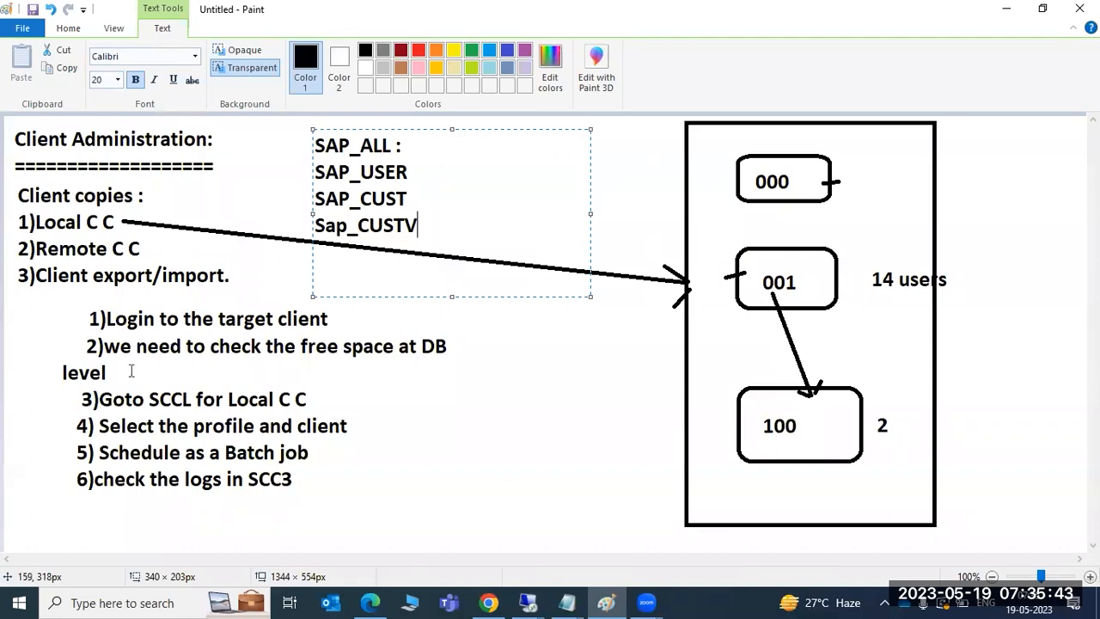
left_click_drag(77, 338, 495, 382)
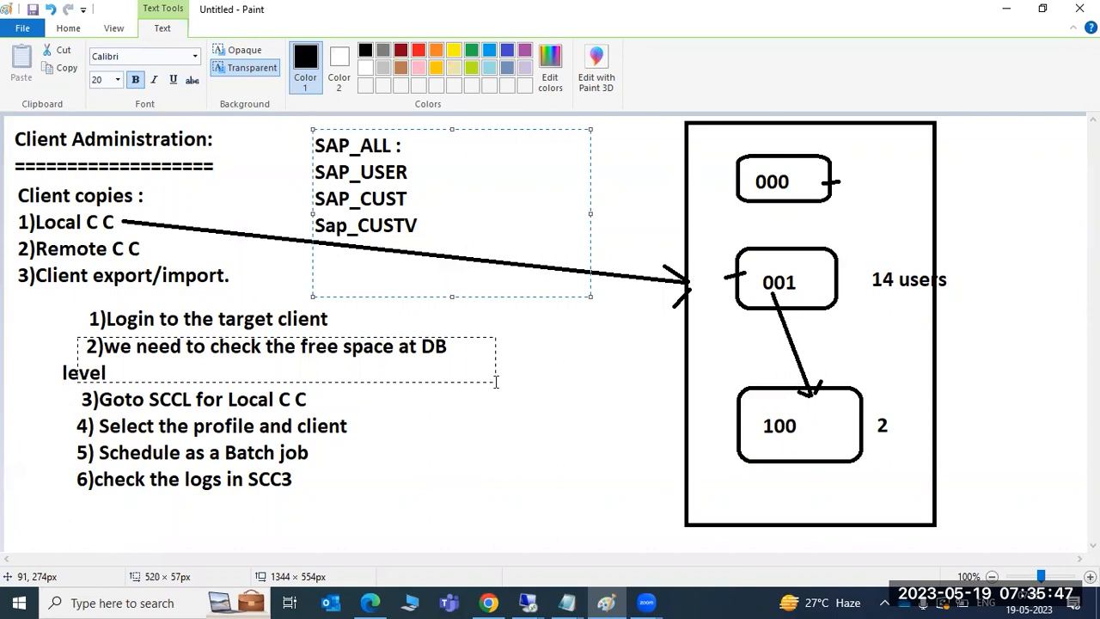
left_click(484, 413)
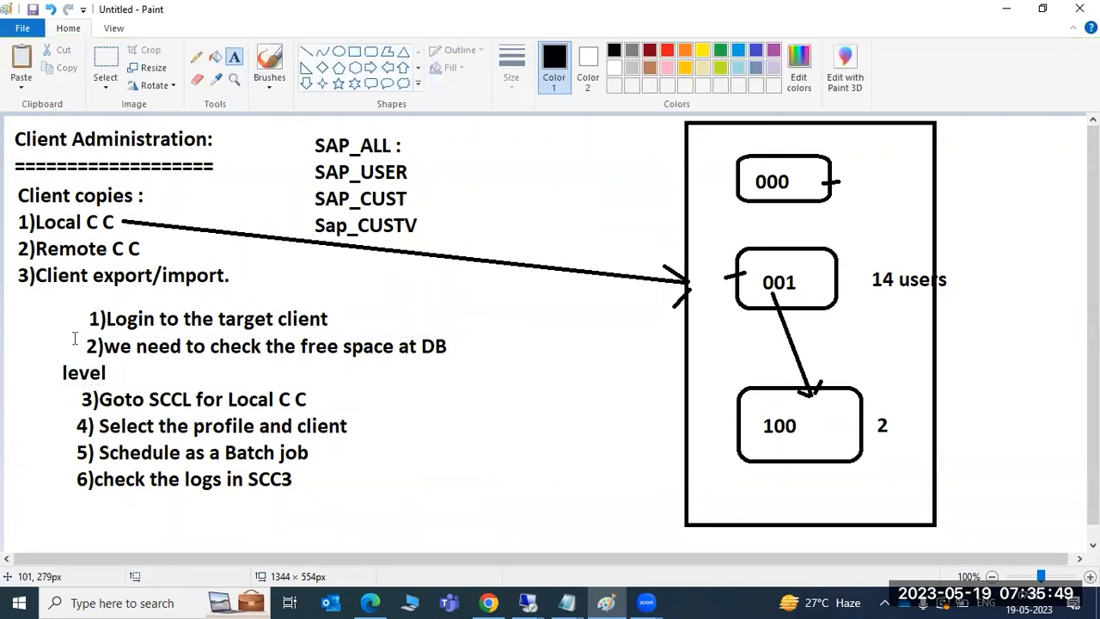
left_click_drag(43, 340, 502, 385)
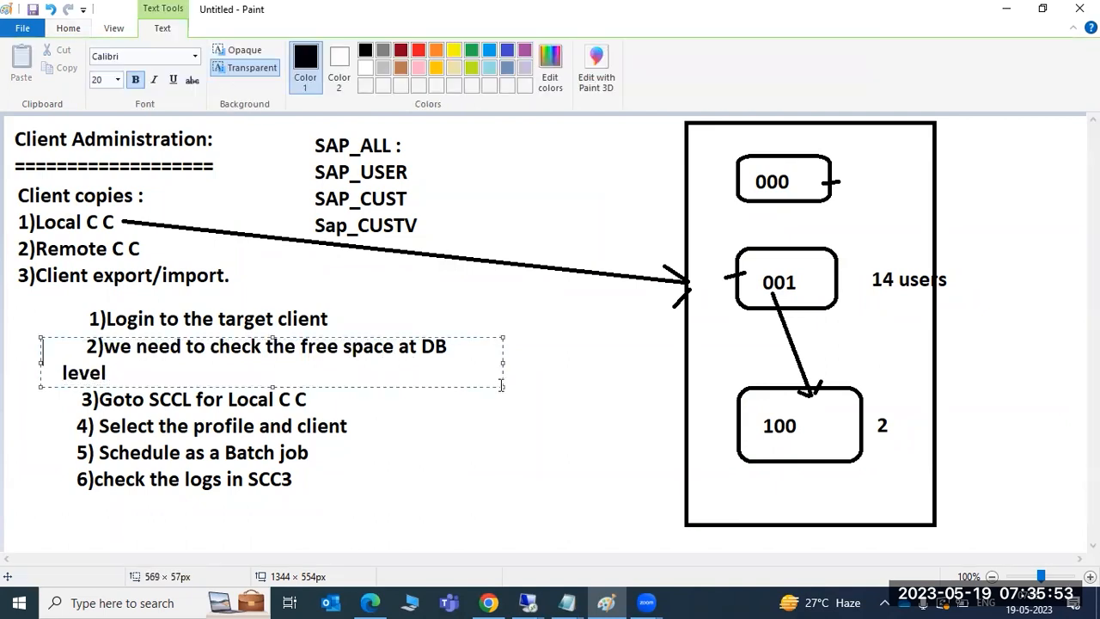
left_click(468, 421)
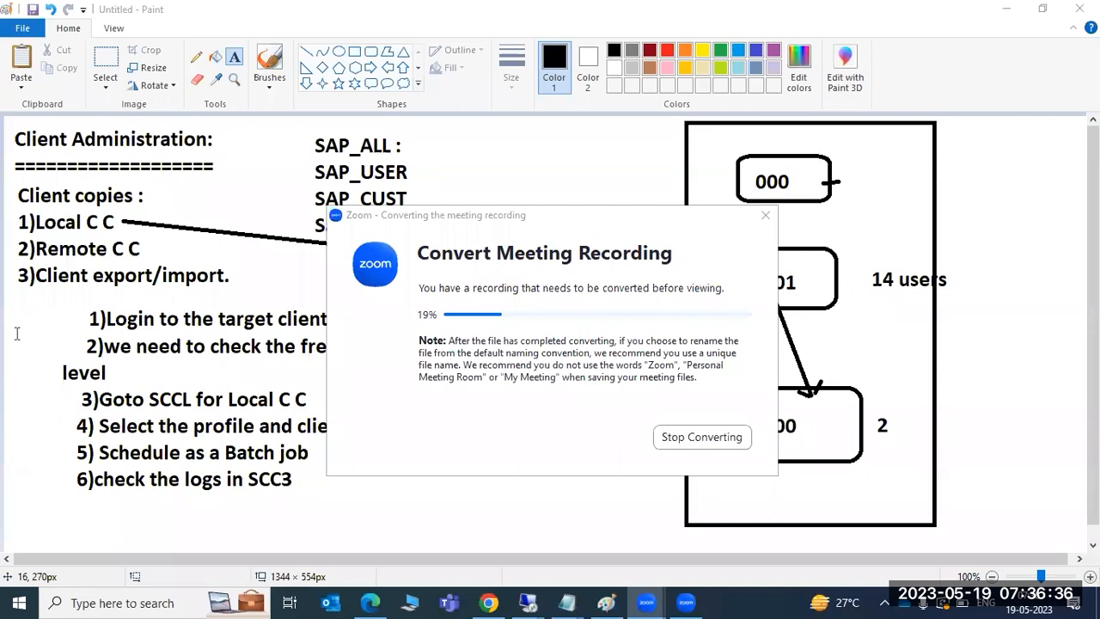
left_click(17, 333)
left_click(218, 394)
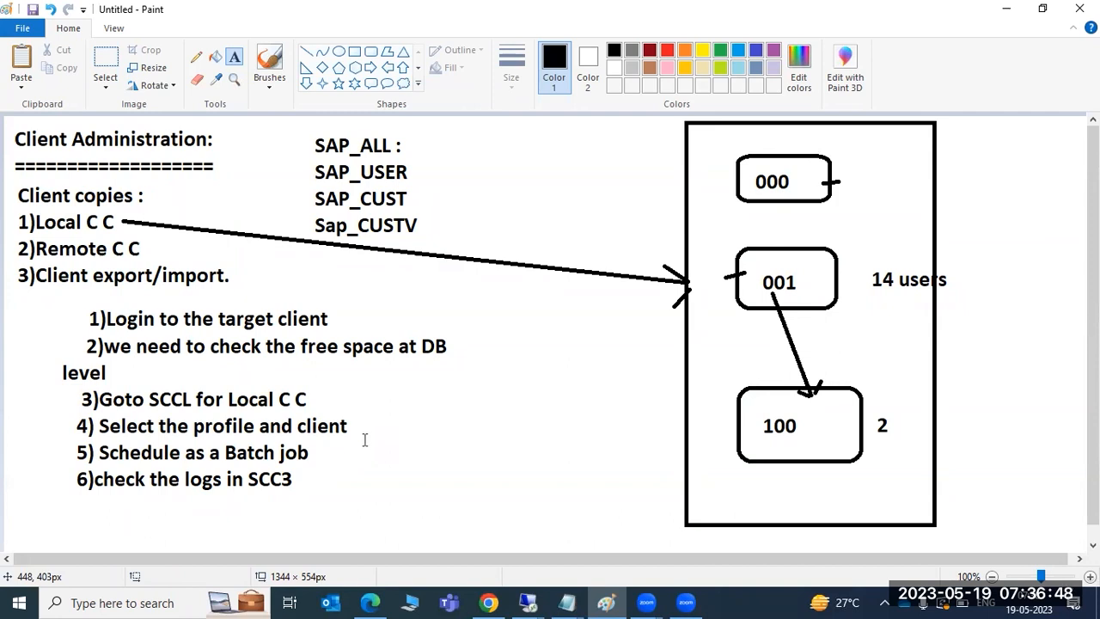
Step: Add a text note reading 'SA38 or SE38 -' to the right of steps 4 to 6
left_click_drag(355, 392, 679, 523)
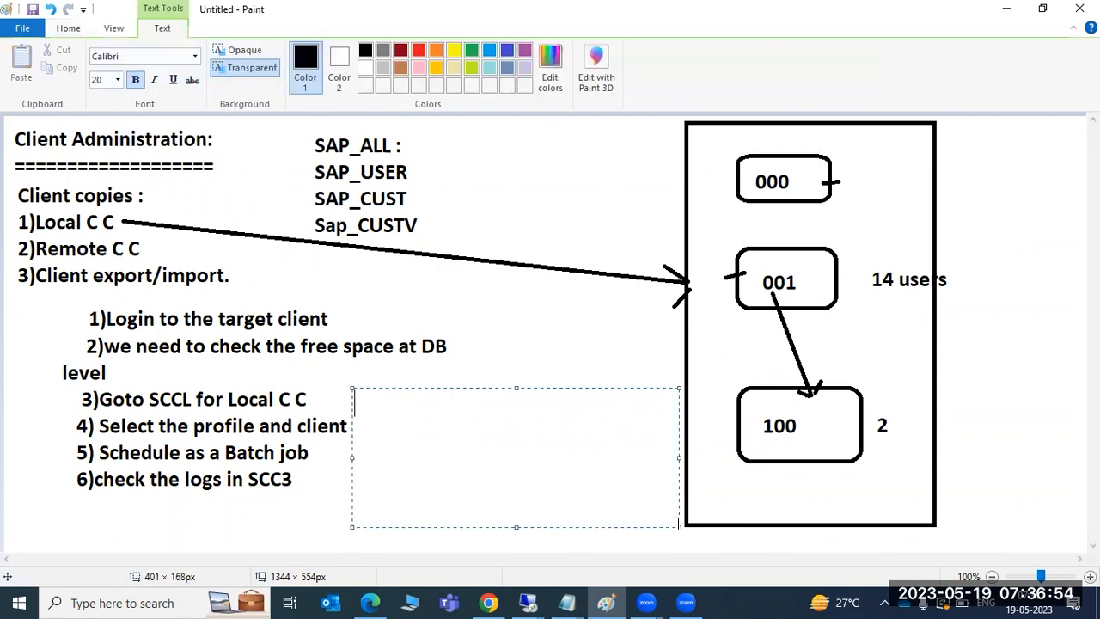
type("SA38 or SE")
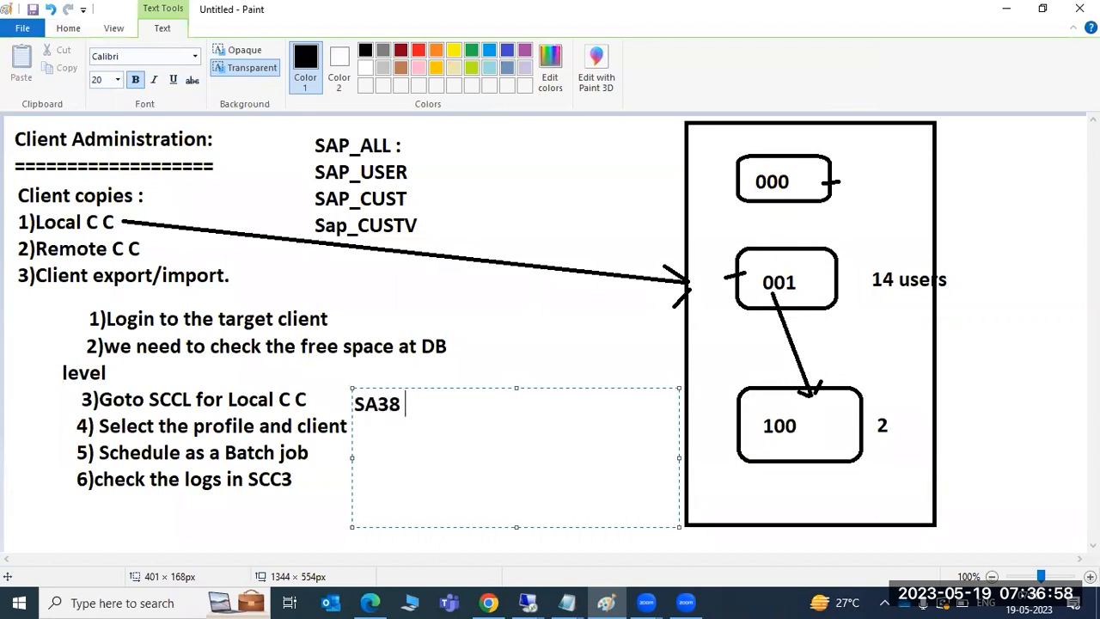
type("38")
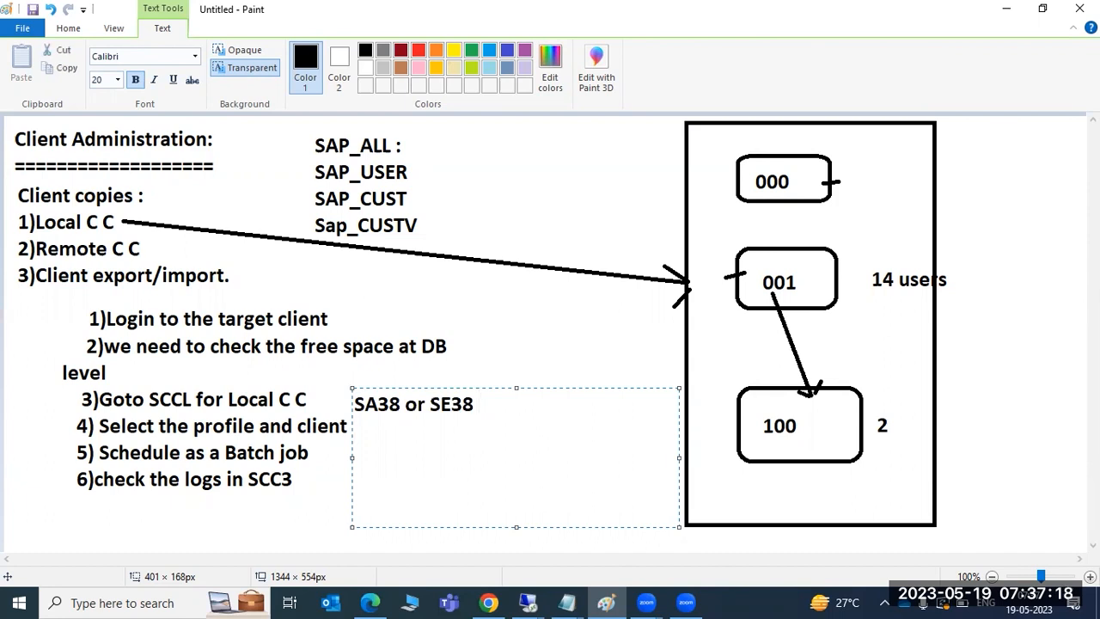
key("Return")
key("BackSpace")
type("-")
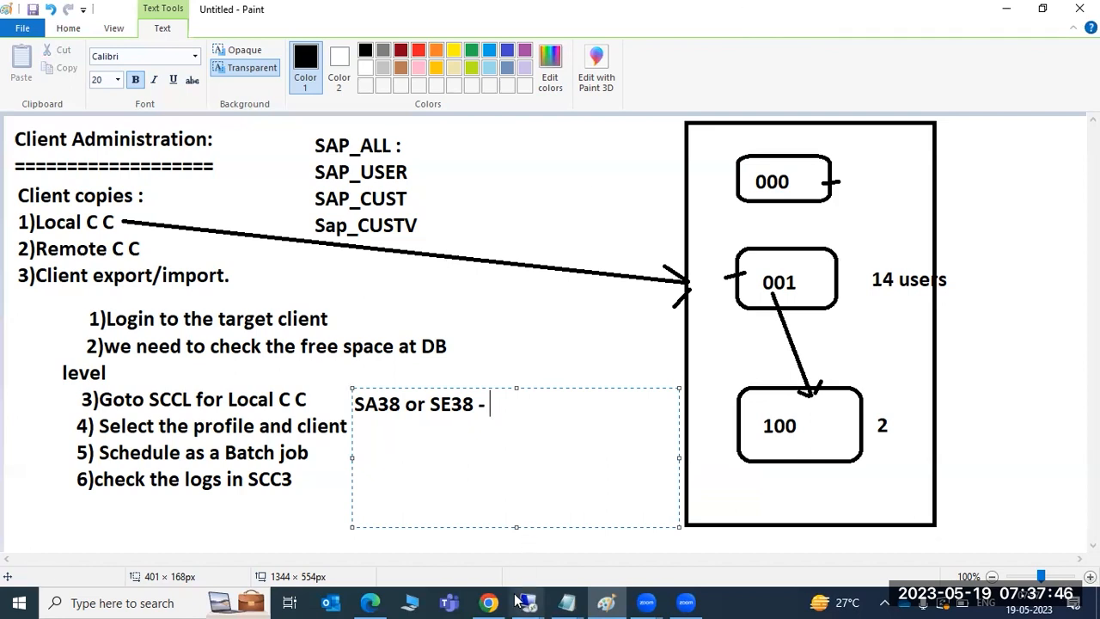
Step: In SA38, enter RSSPACECHECK as the program to run
mouse_move(528, 601)
left_click(568, 533)
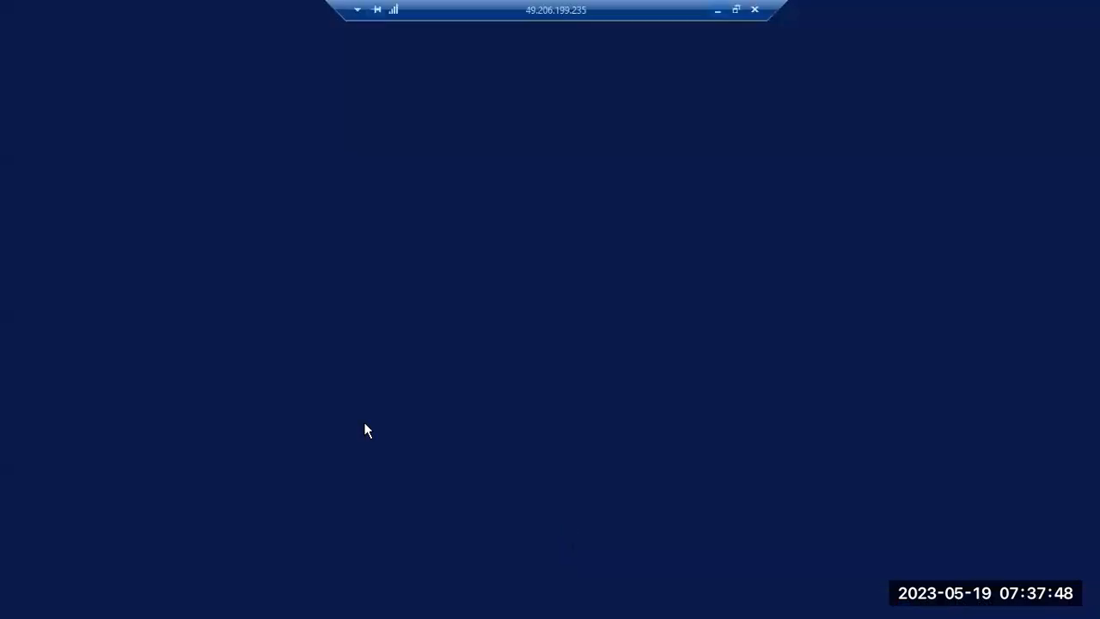
left_click(78, 43)
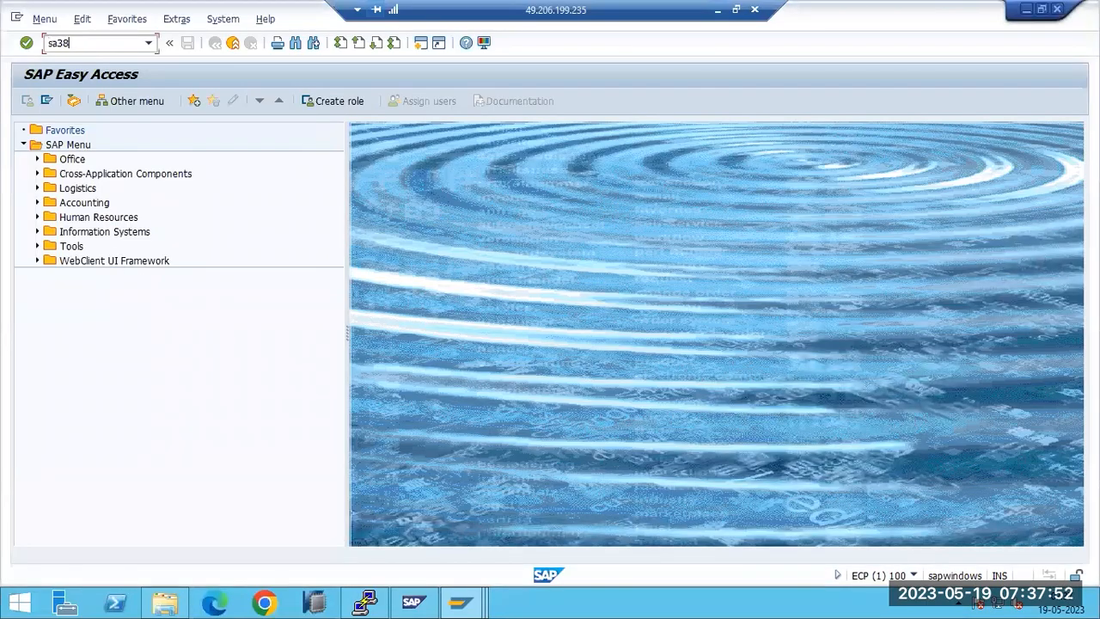
key("Return")
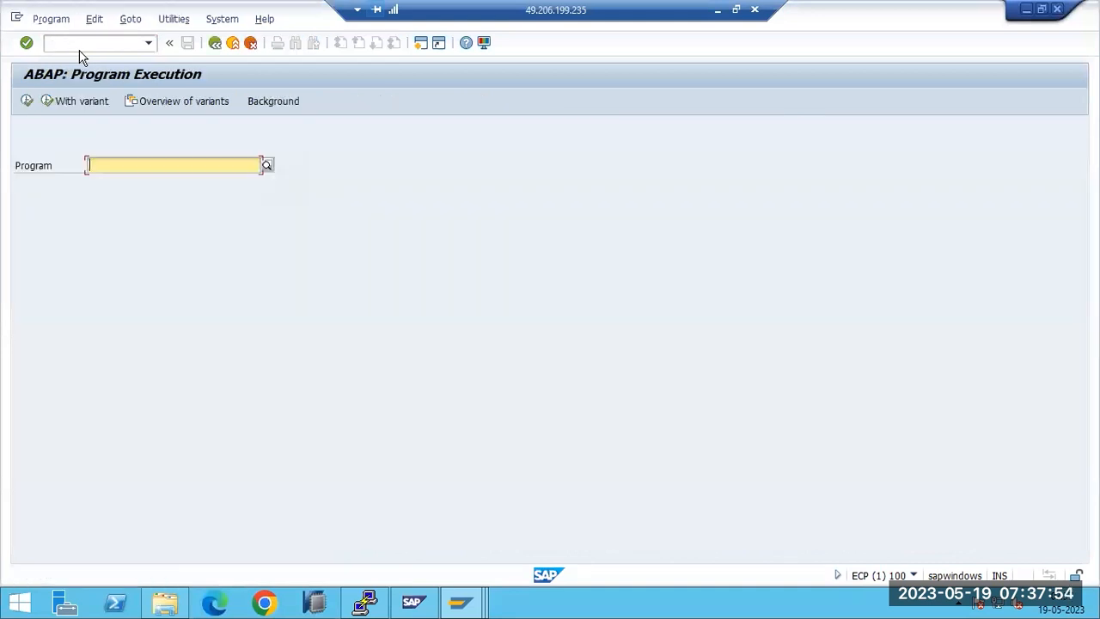
type("RS")
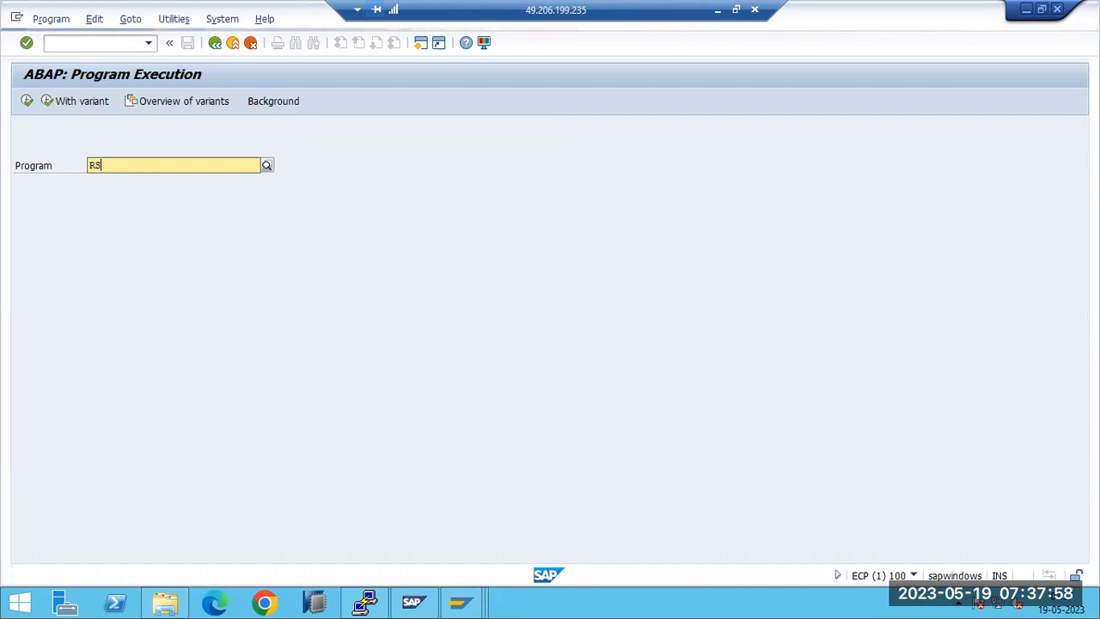
type("PACE")
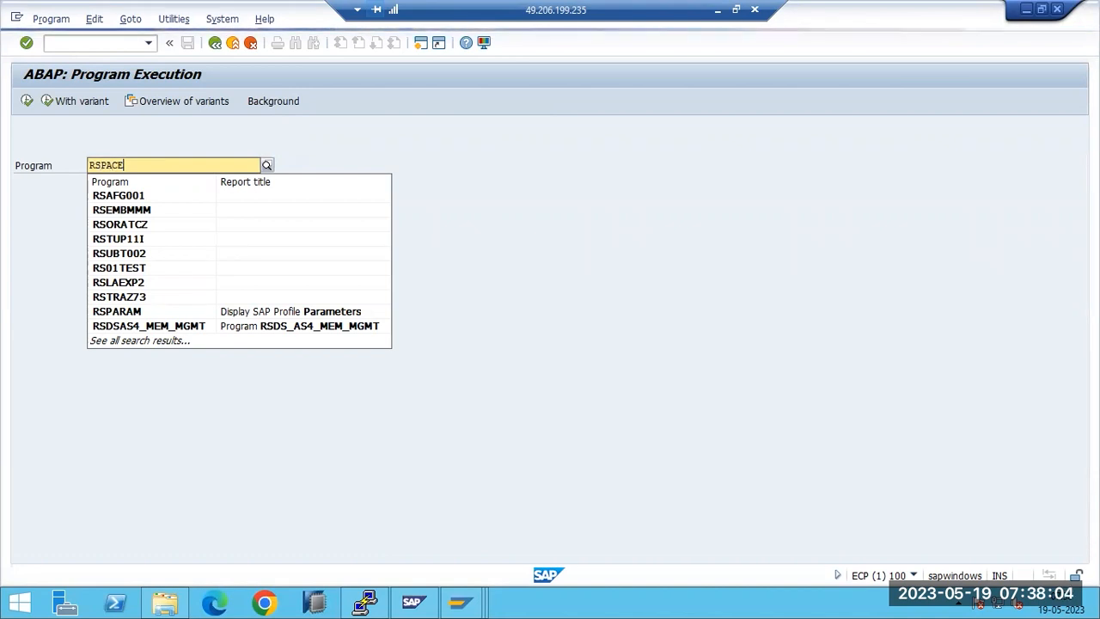
key("BackSpace")
key("BackSpace")
key("BackSpace")
key("BackSpace")
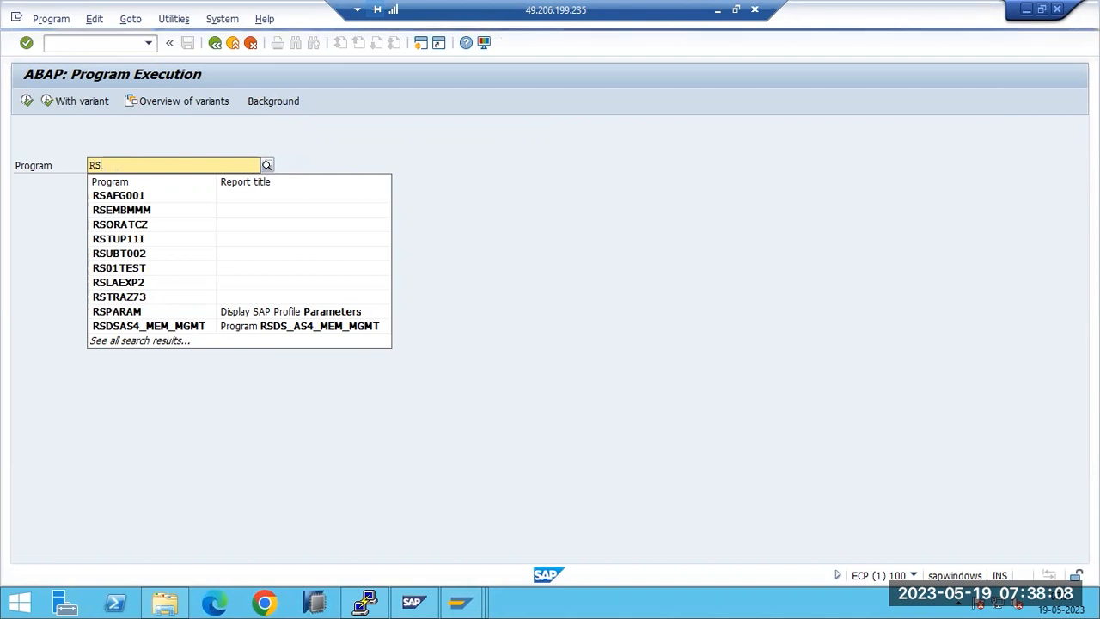
type("SPACECHECK")
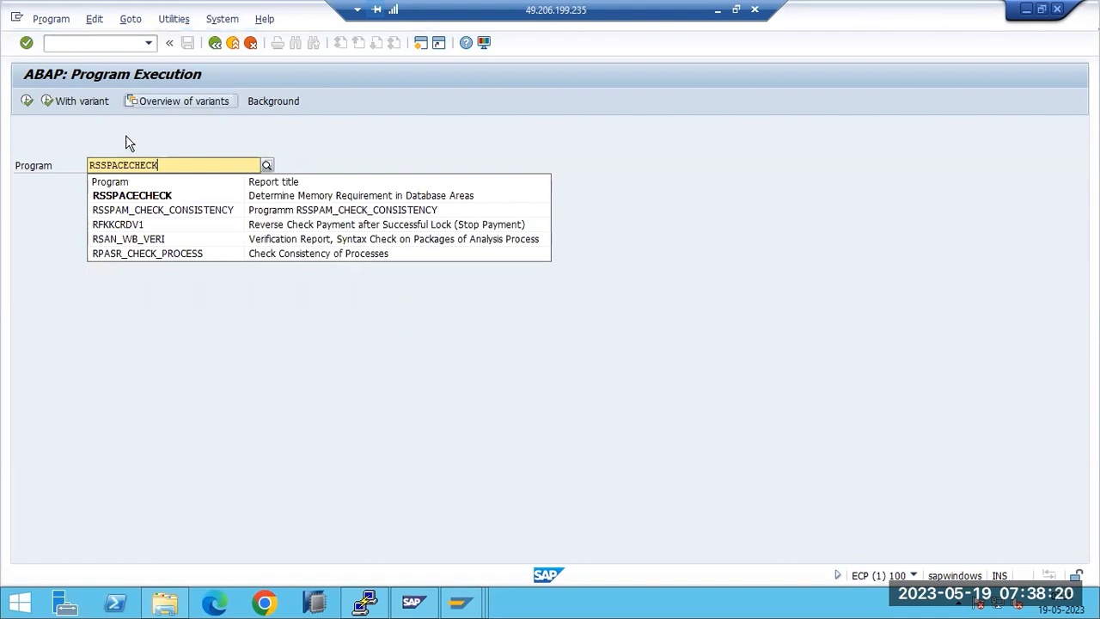
left_click(135, 200)
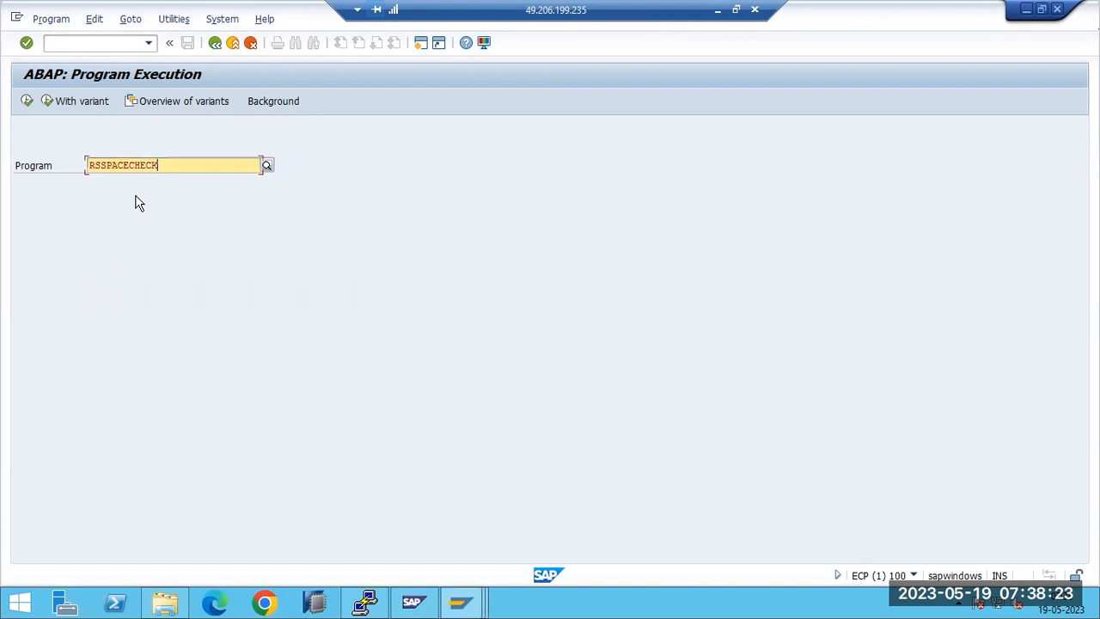
Step: Execute RSSPACECHECK to view the HDB free-space report for client 100, then go back
left_click(27, 104)
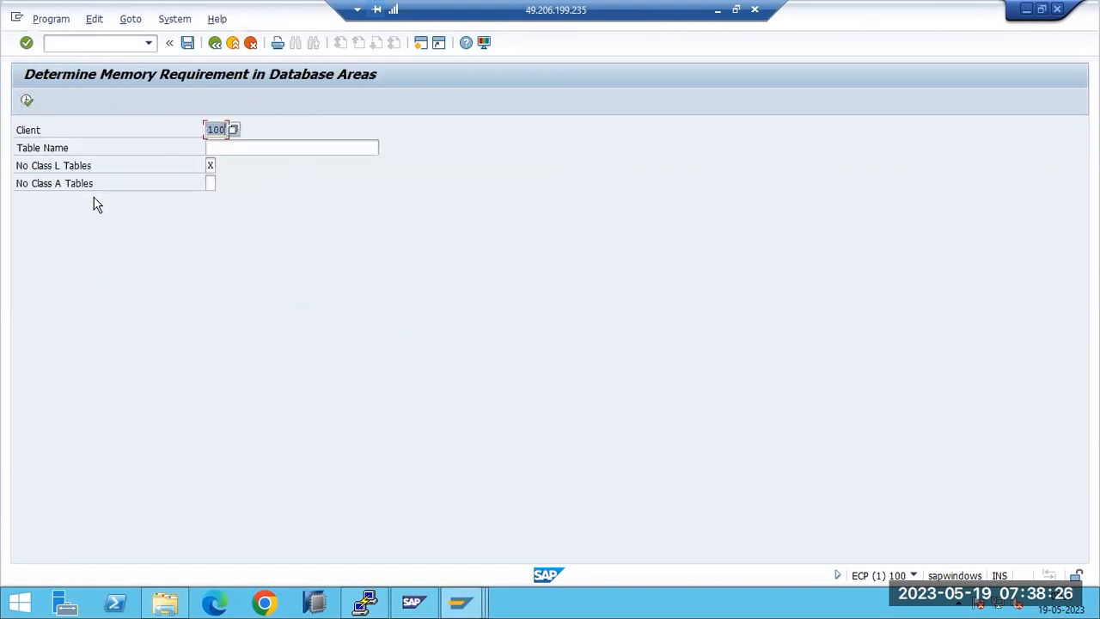
left_click(26, 101)
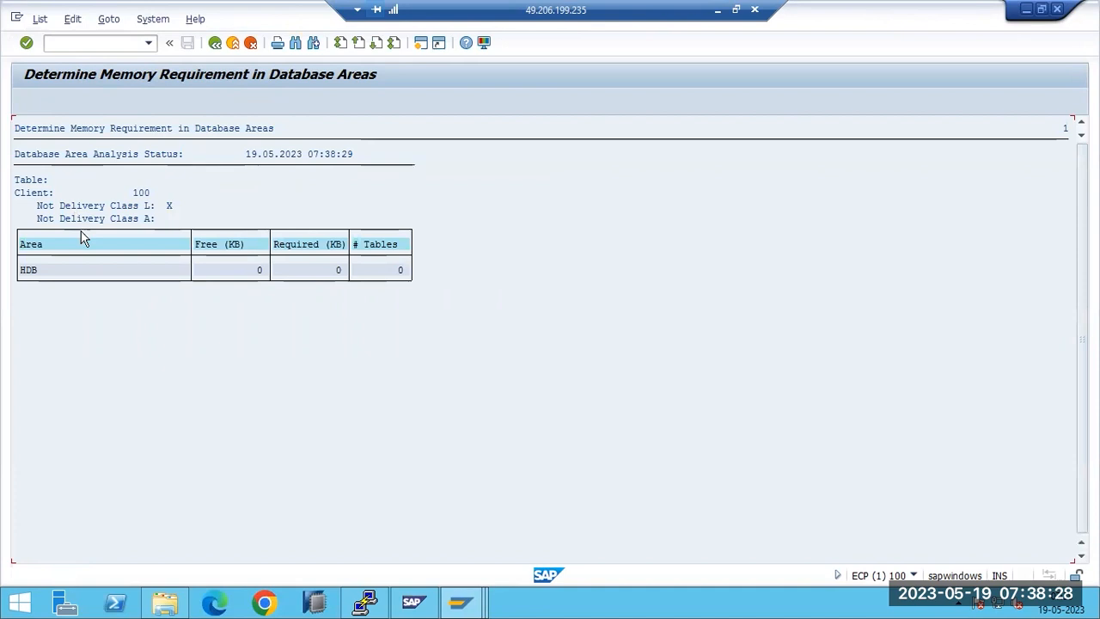
key("F3")
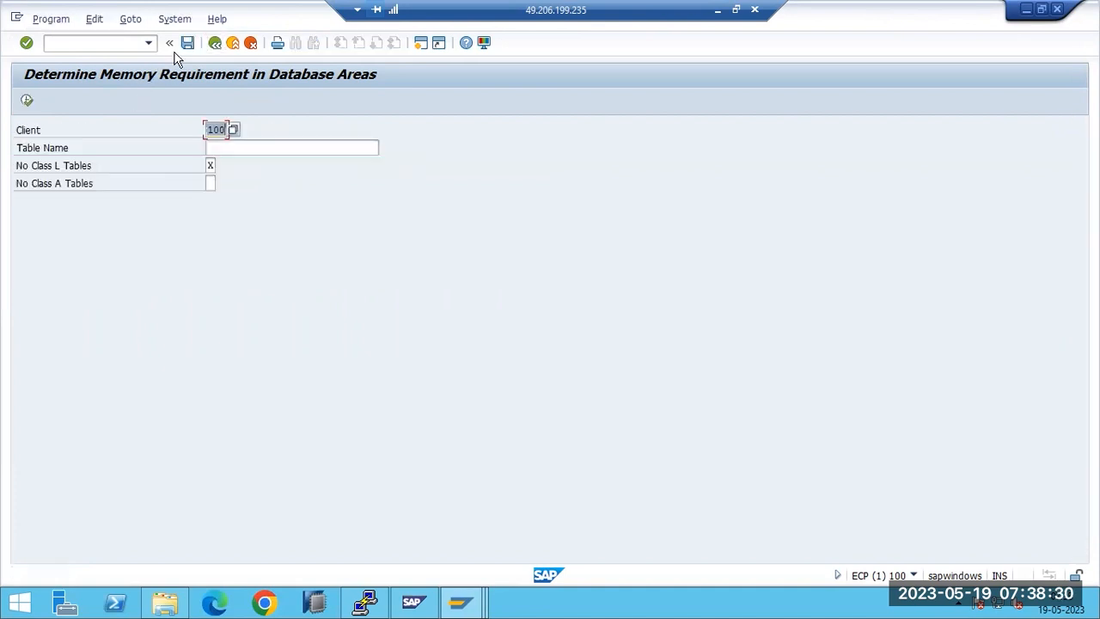
key("F3")
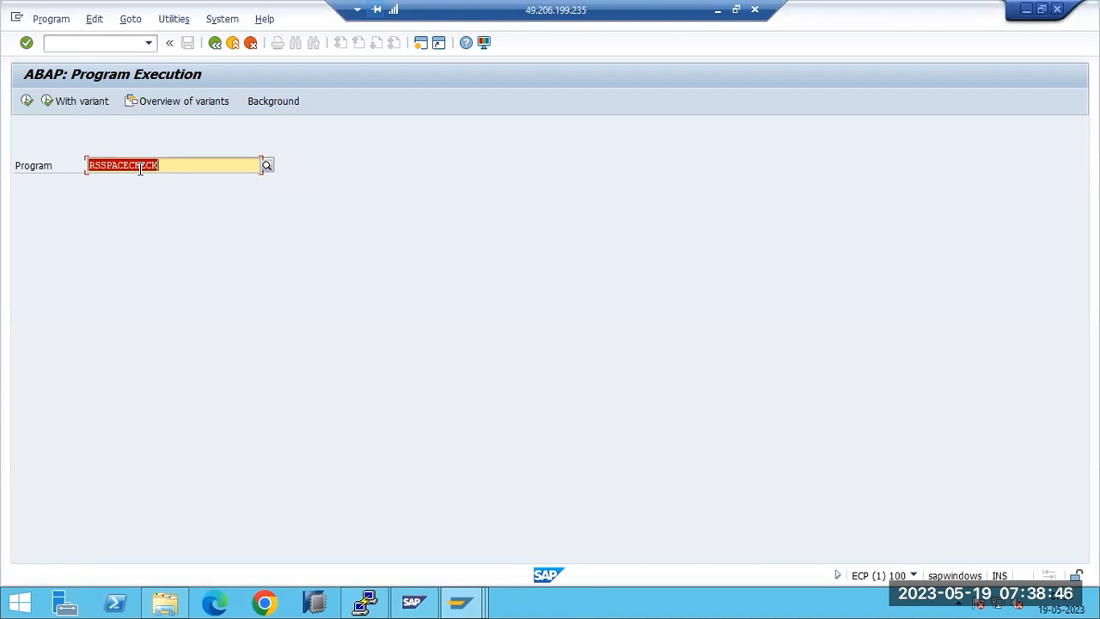
key("End")
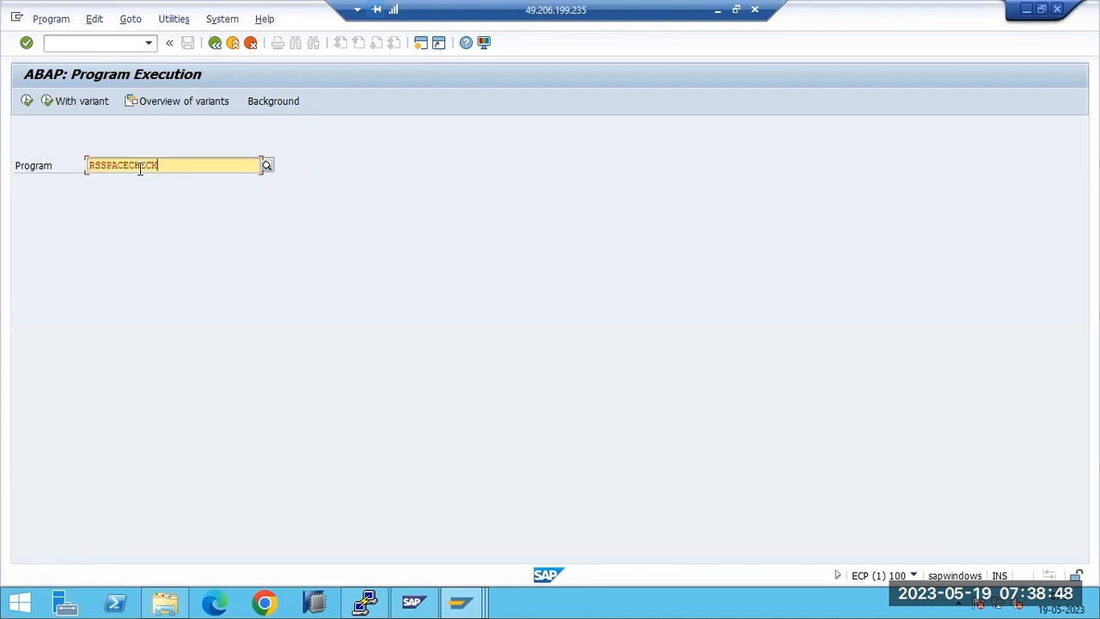
left_click(718, 10)
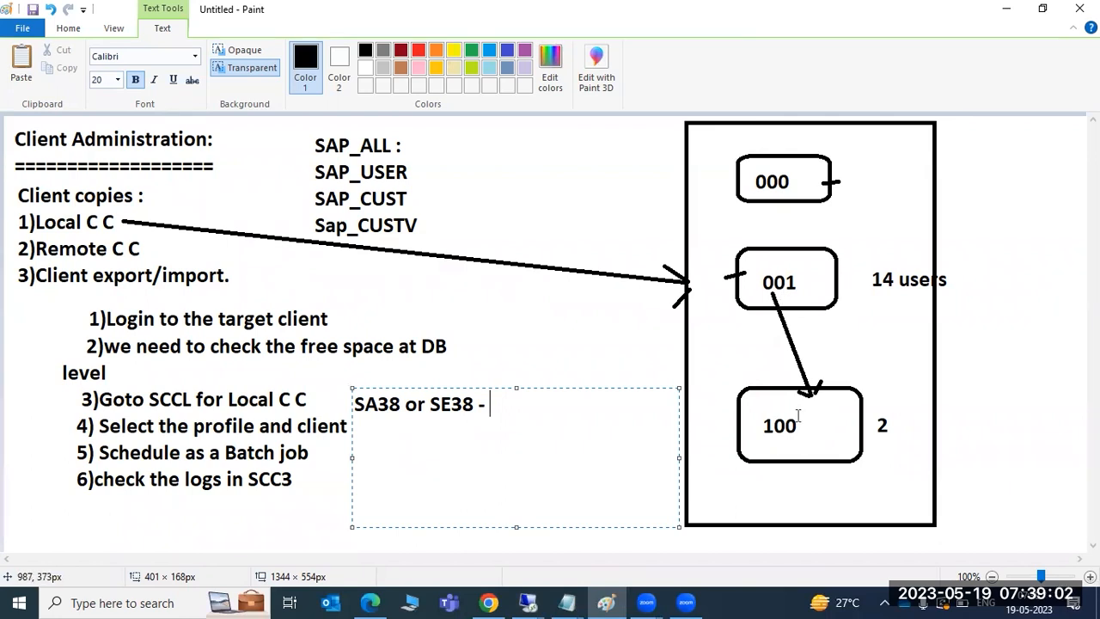
Step: Bring the remote SAP session showing RSSPACECHECK in ABAP Program Execution back to full screen
left_click(528, 603)
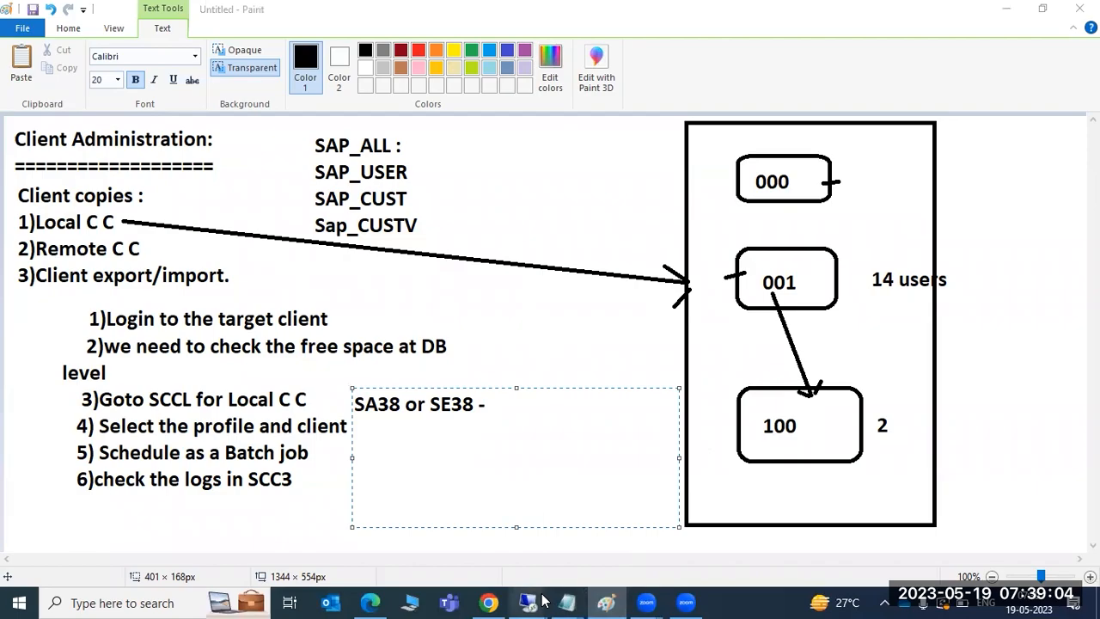
left_click(562, 555)
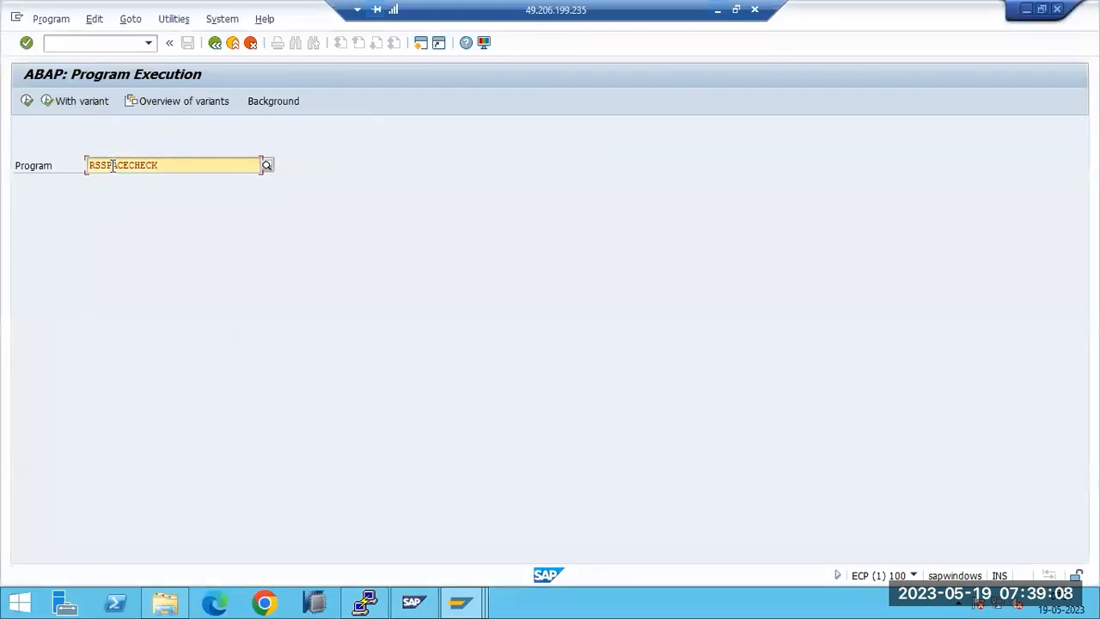
double_click(112, 166)
type("RSSIZE")
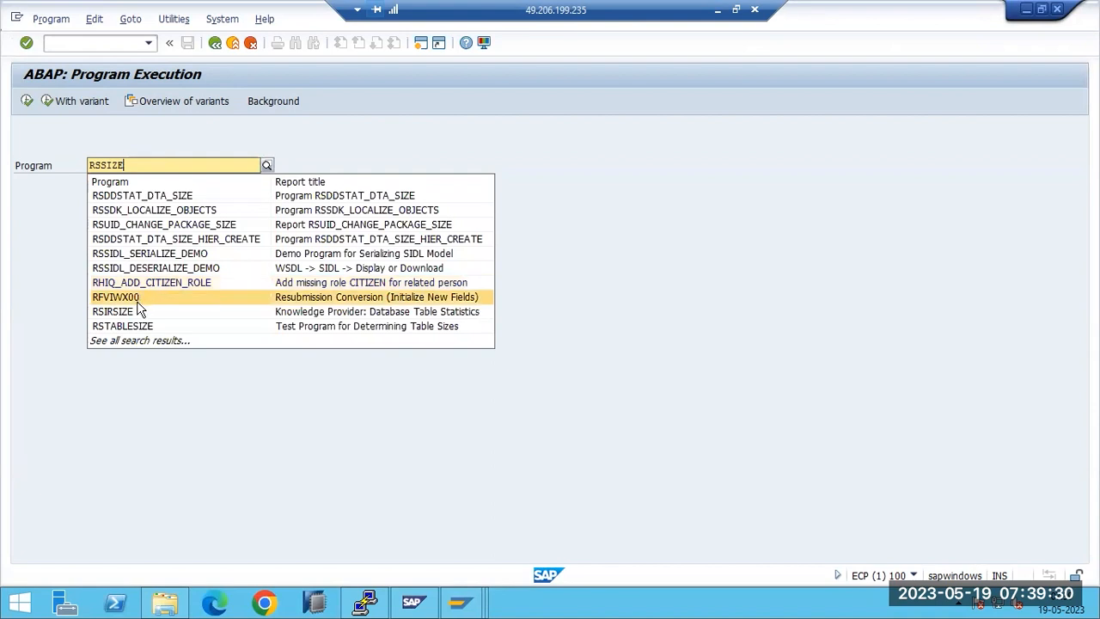
type("CH")
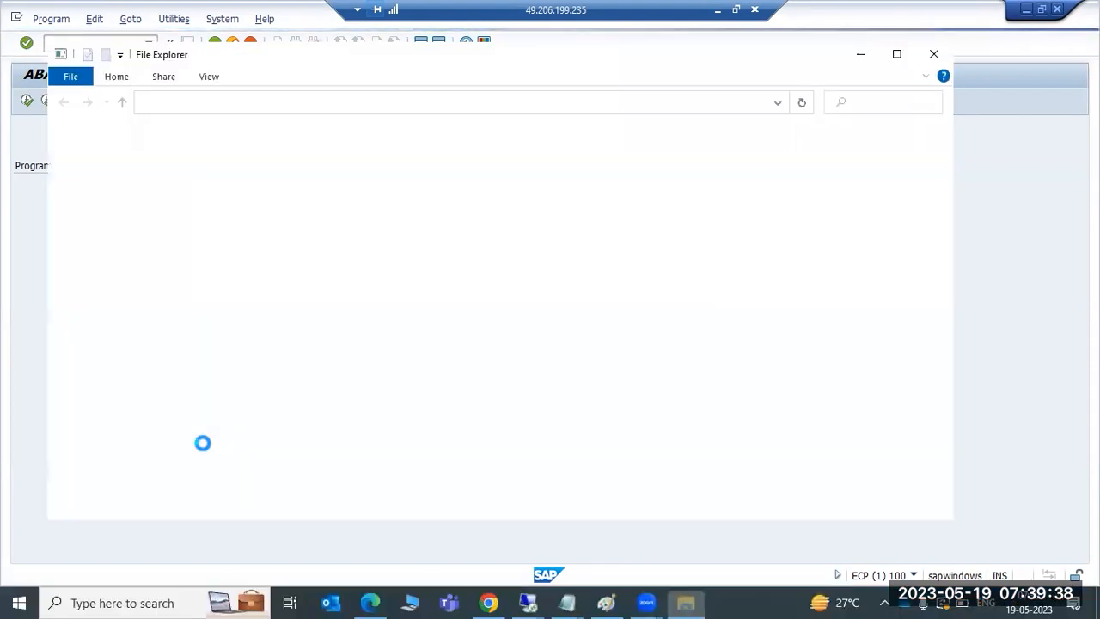
left_click(23, 275)
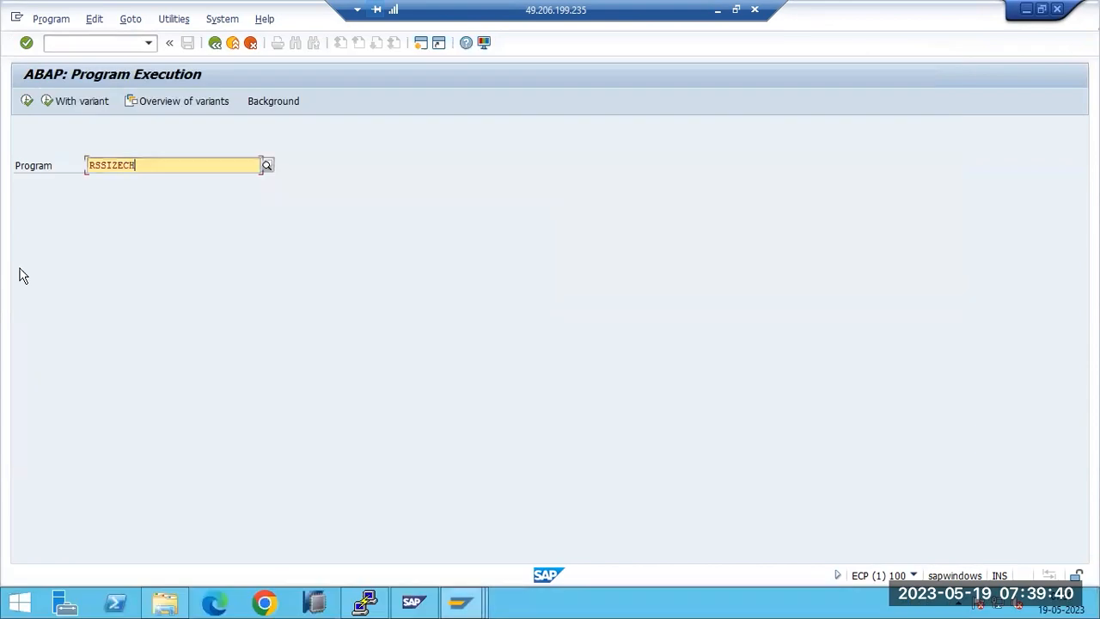
left_click(719, 10)
left_click(601, 602)
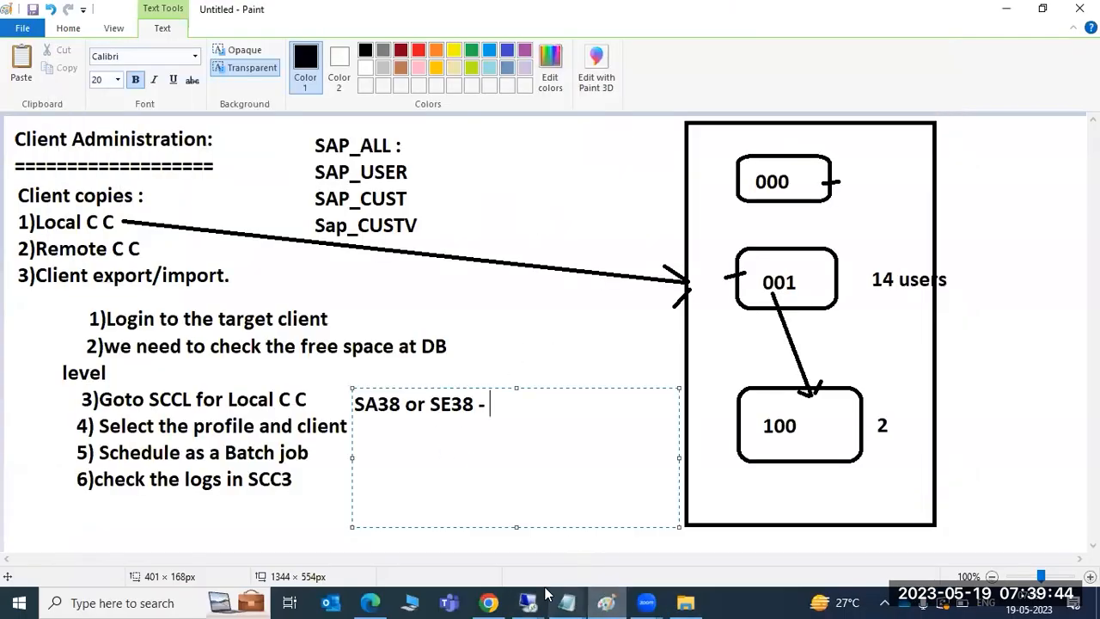
mouse_move(528, 602)
left_click(669, 520)
left_click(86, 45)
type("/nsa38")
key("Return")
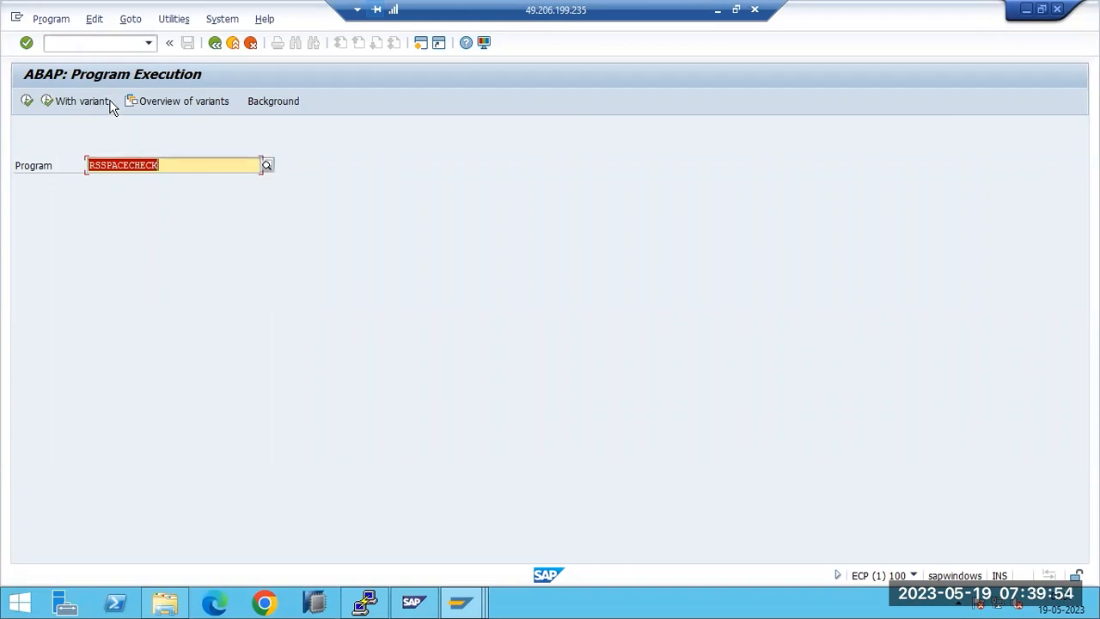
Step: Return to the Easy Access menu and open the ABAP Editor (SE38), retrying after a mistyped code
key("F3")
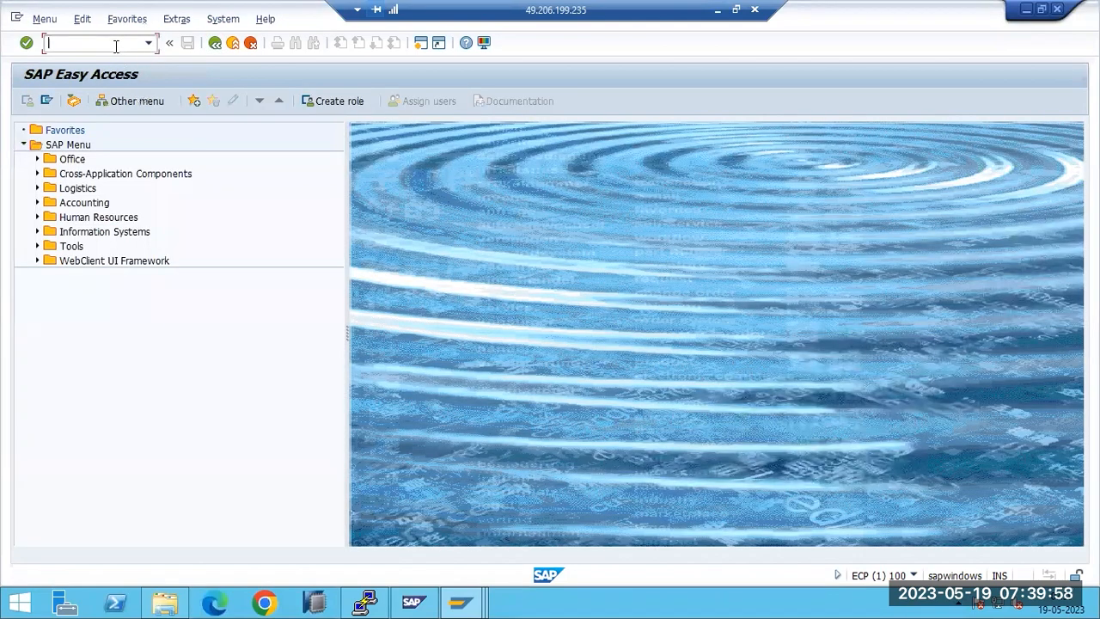
type("sse38")
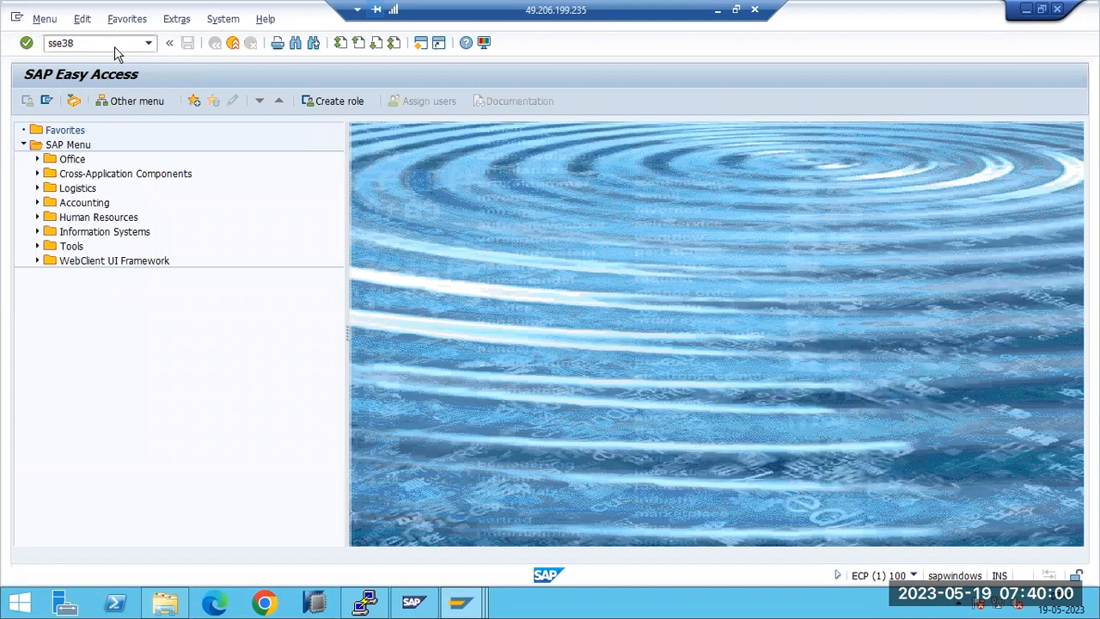
key("Return")
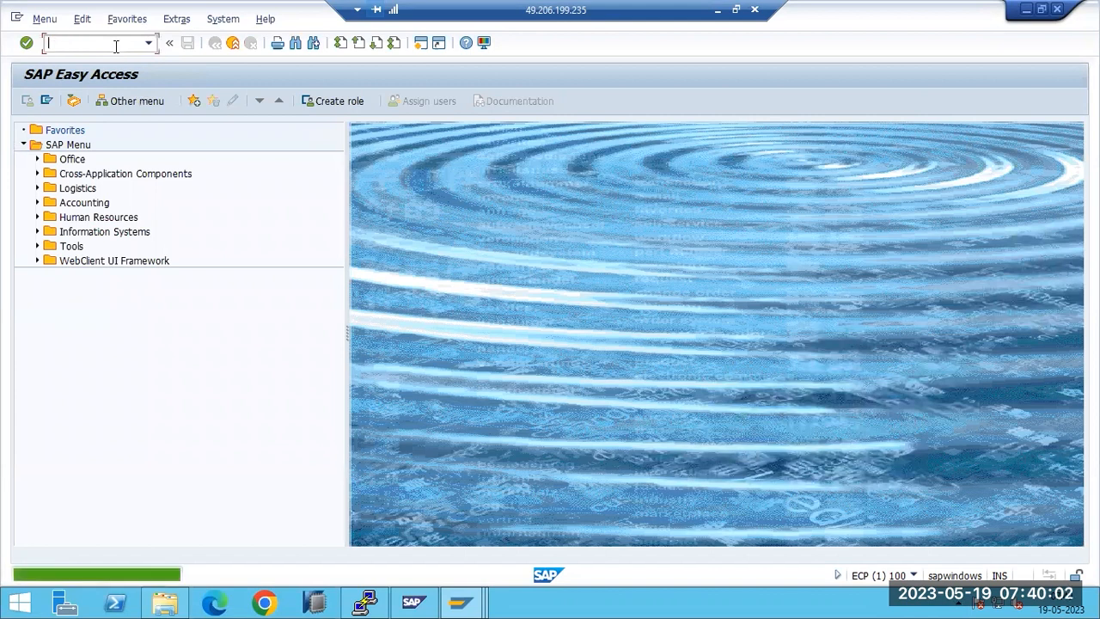
type("se38")
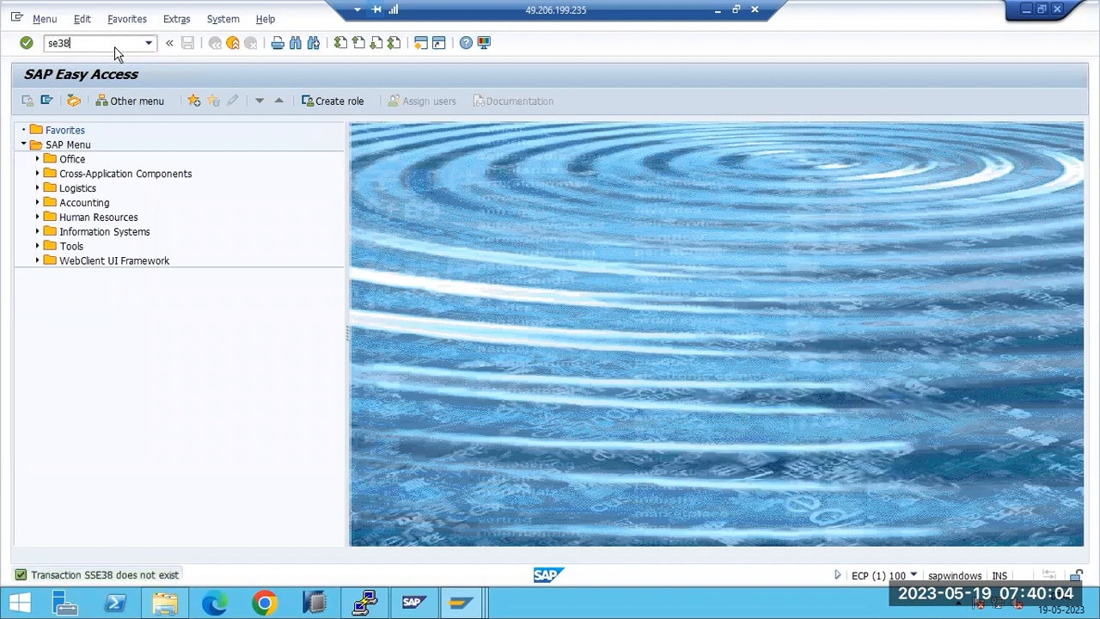
key("Return")
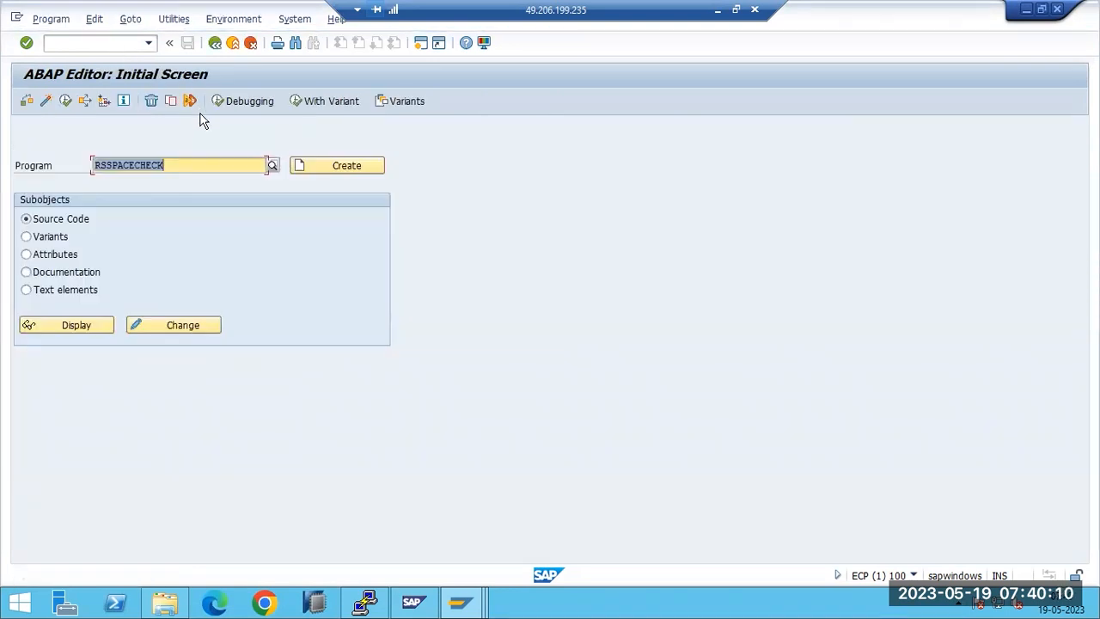
Step: Display and scroll through the RSSPACECHECK source code, then return to the editor's initial screen
left_click(65, 327)
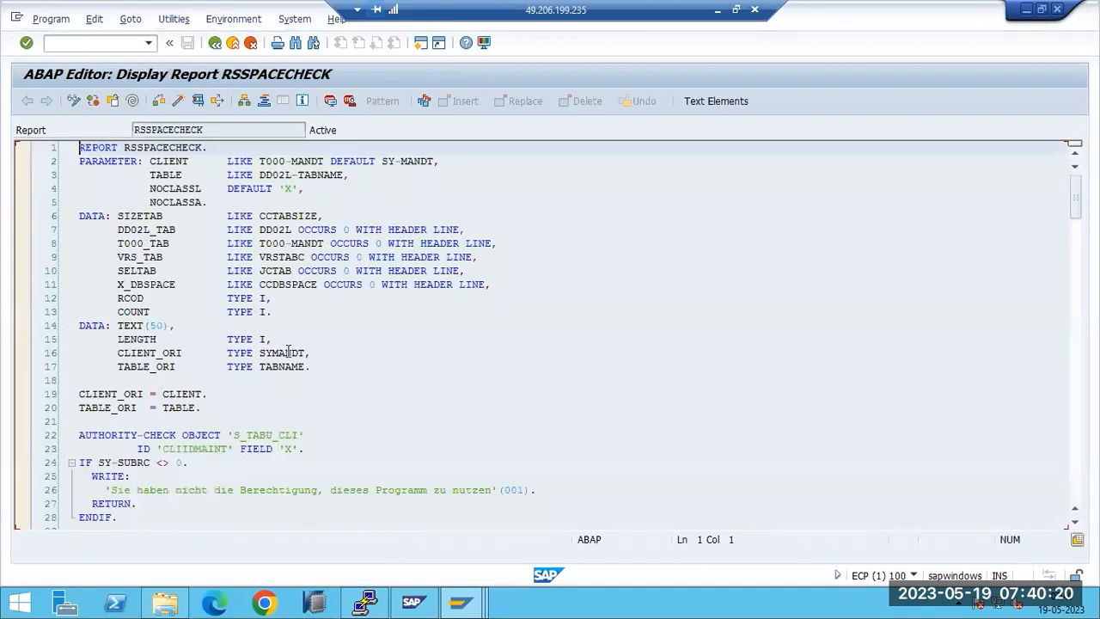
scroll(292, 361, "down", 20)
scroll(294, 452, "down", 8)
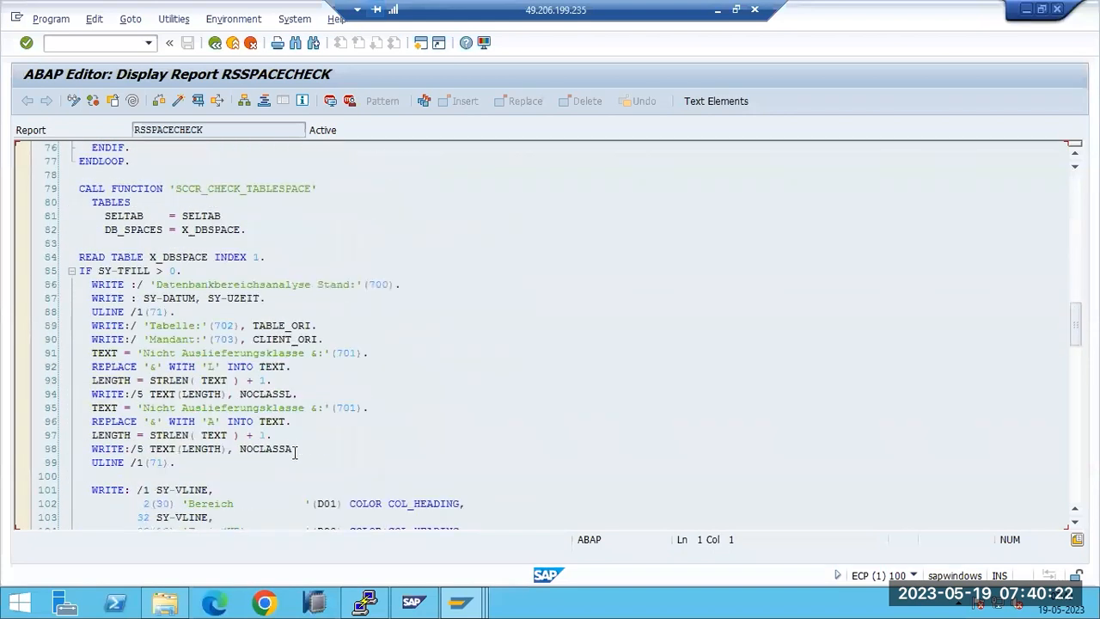
left_click(215, 42)
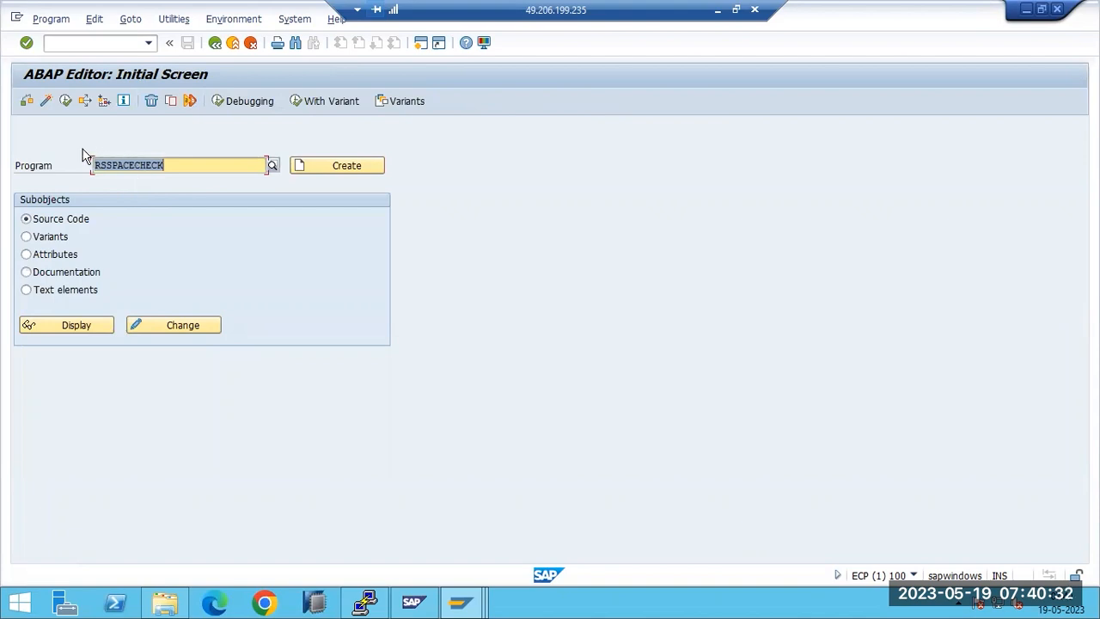
left_click(80, 45)
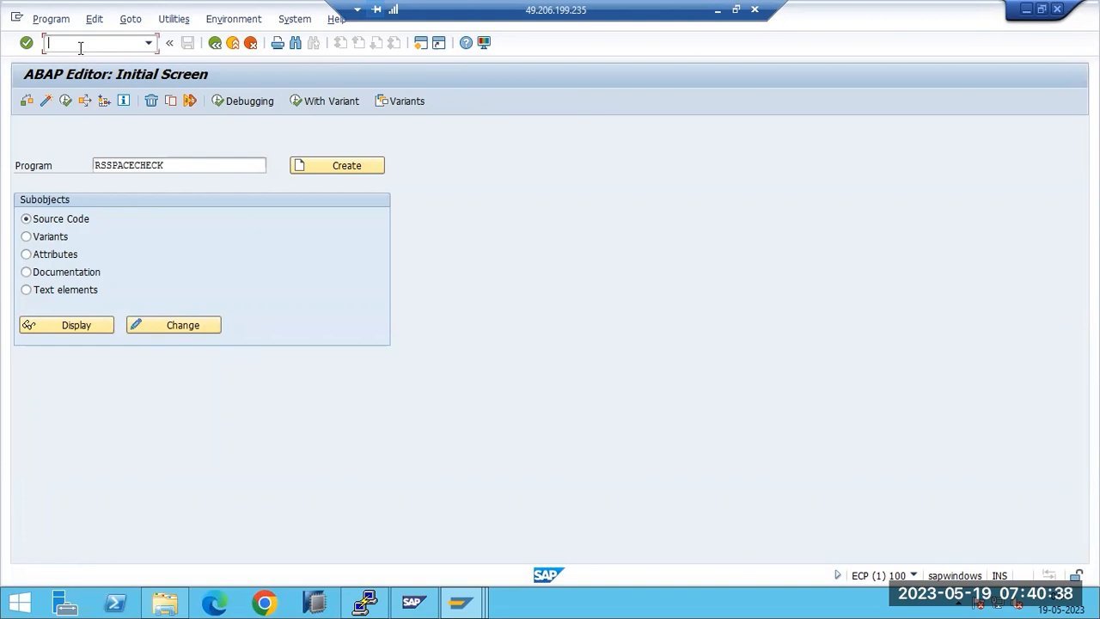
left_click(118, 165)
Step: Execute RSSPACECHECK's database memory check, then redisplay its source code and go back
left_click(65, 102)
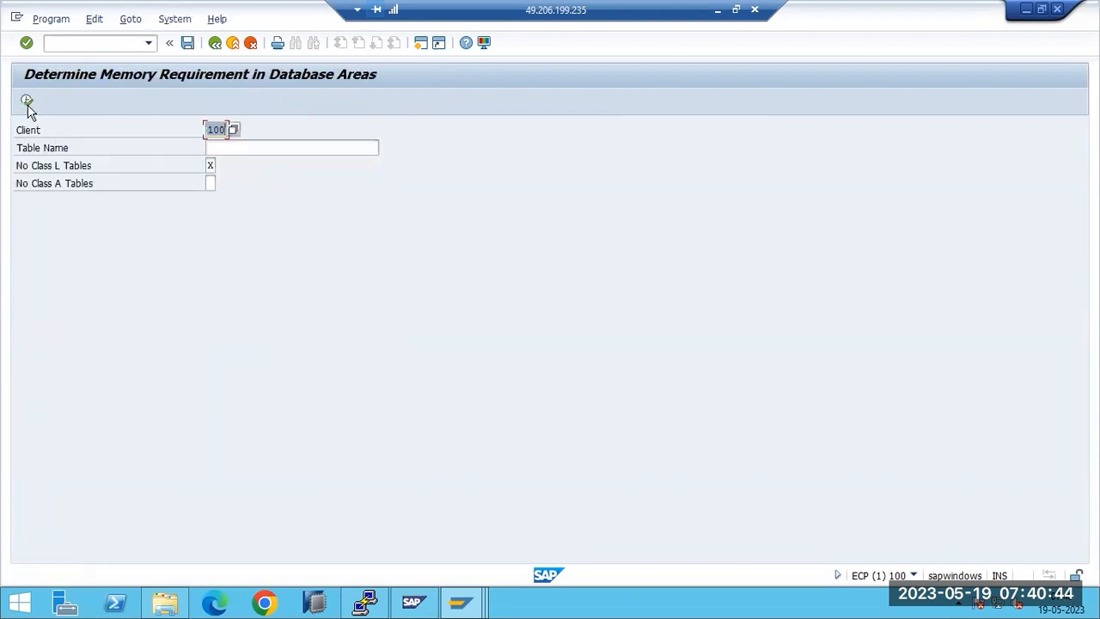
left_click(27, 101)
key("F3")
left_click(215, 42)
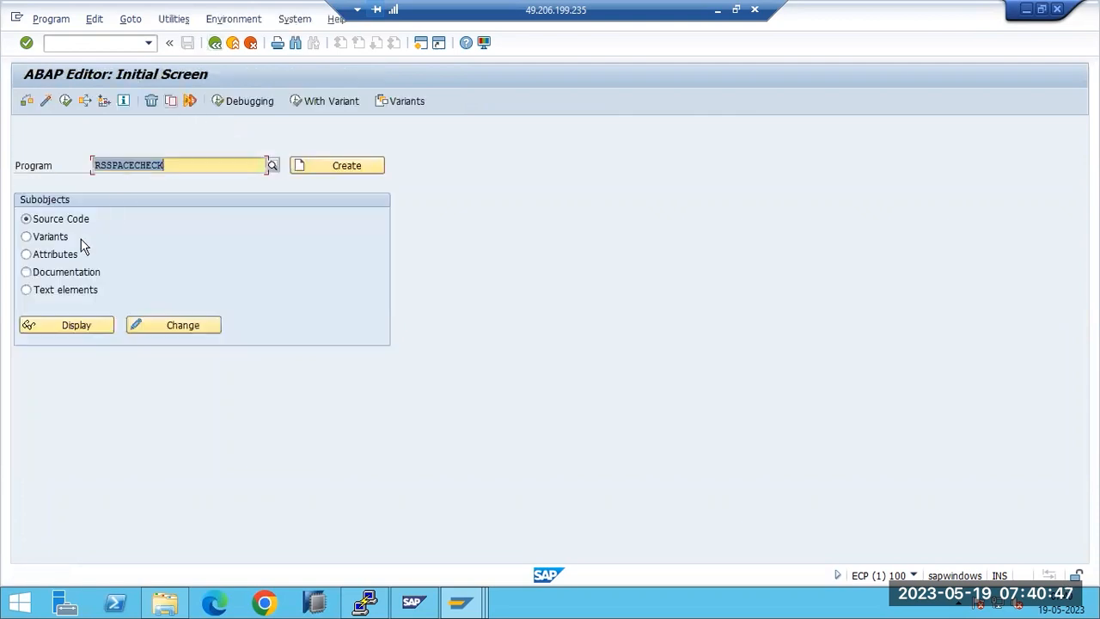
left_click(40, 219)
left_click(60, 326)
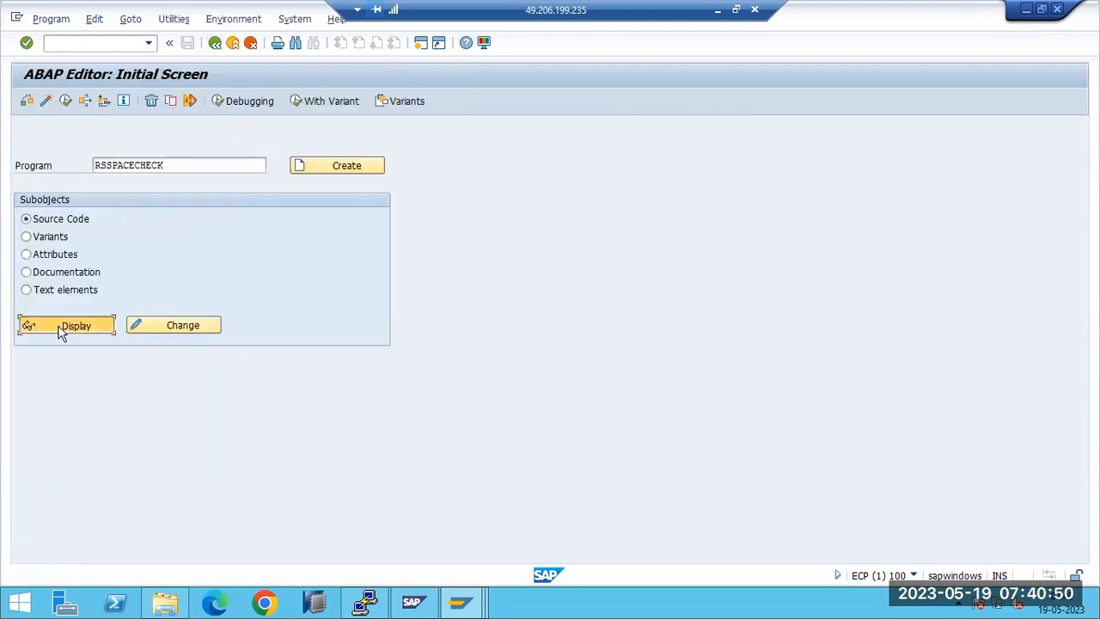
left_click(215, 42)
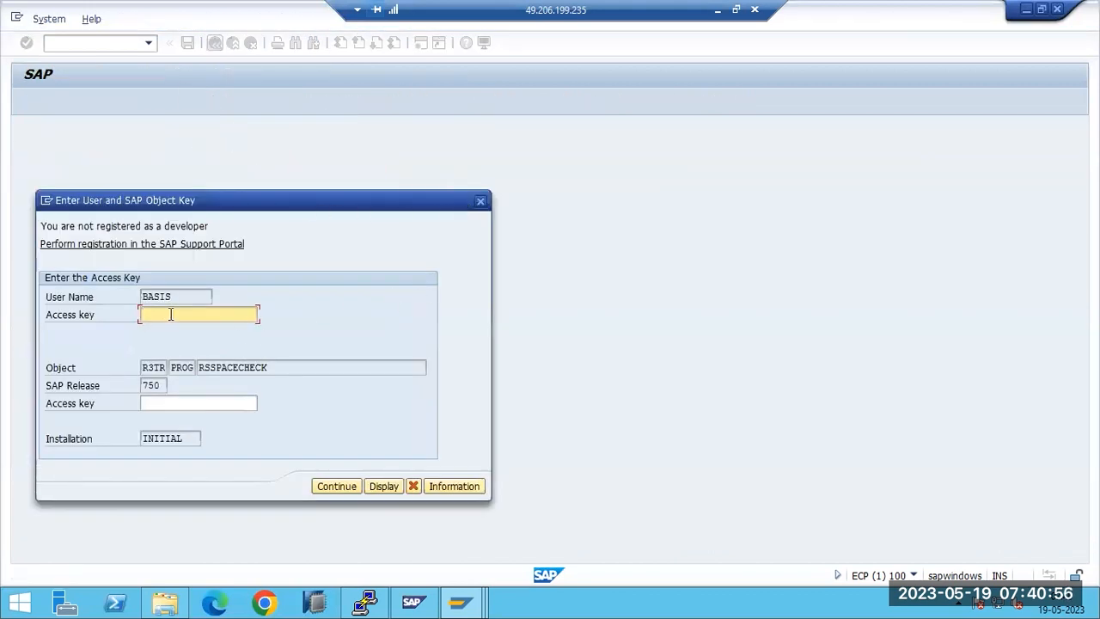
Step: Try creating program ZTEST, dismiss the registration and Access denied prompts, then minimise SAP
left_click(481, 200)
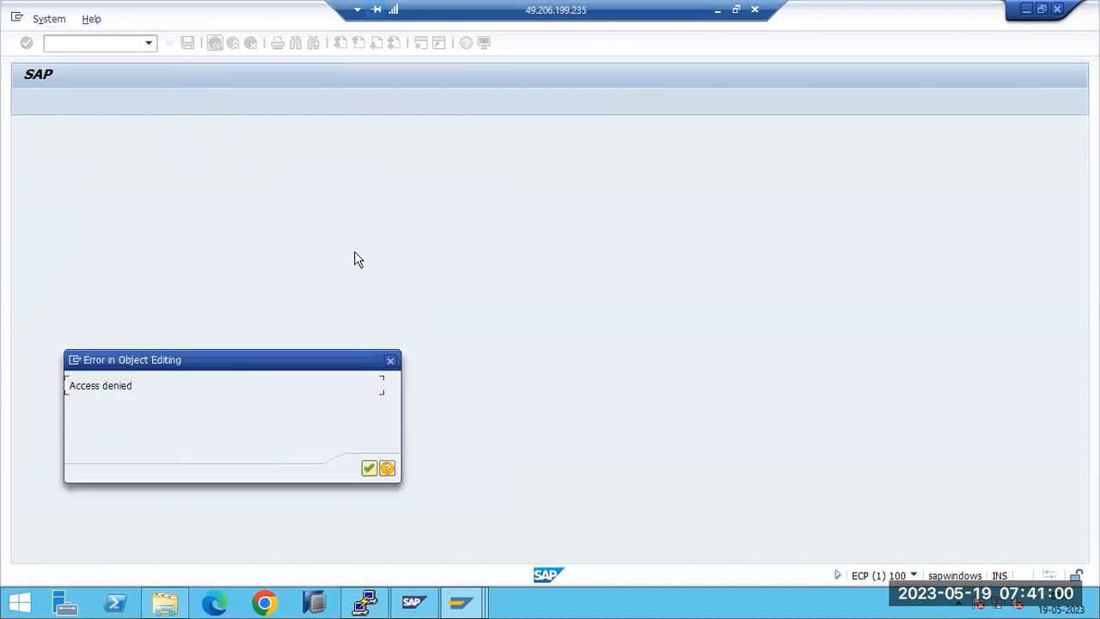
left_click(391, 362)
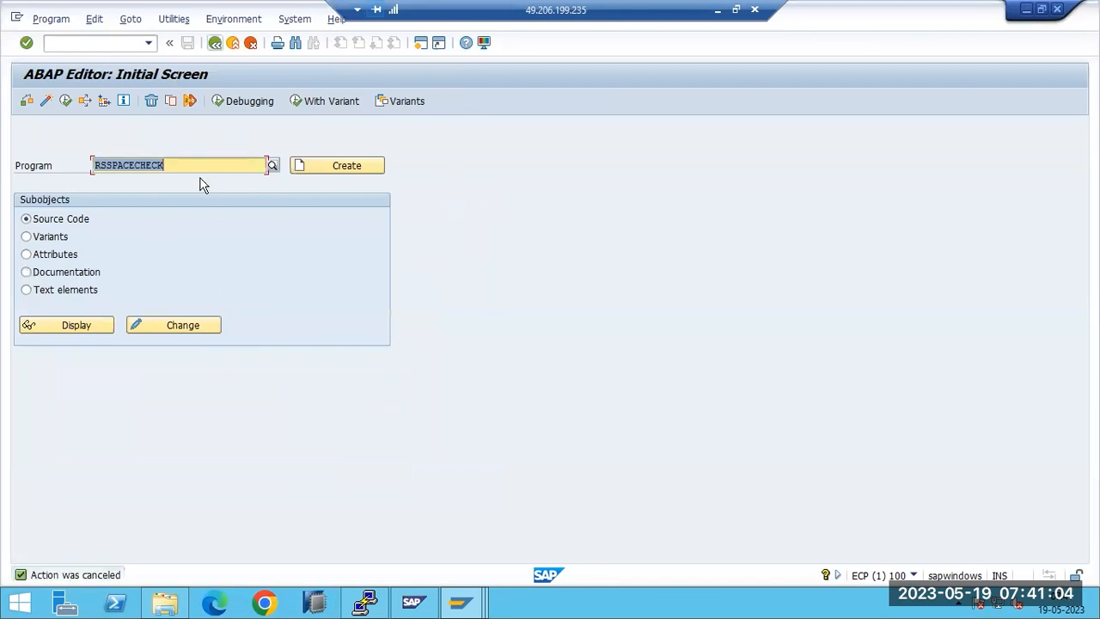
type("Z")
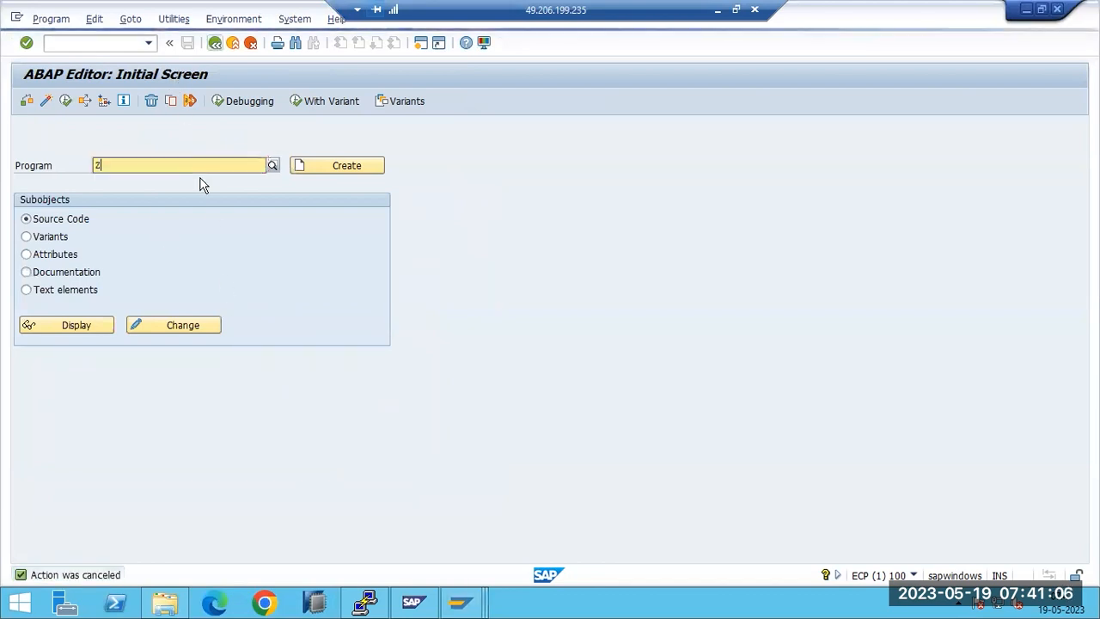
type("TEST")
key("Return")
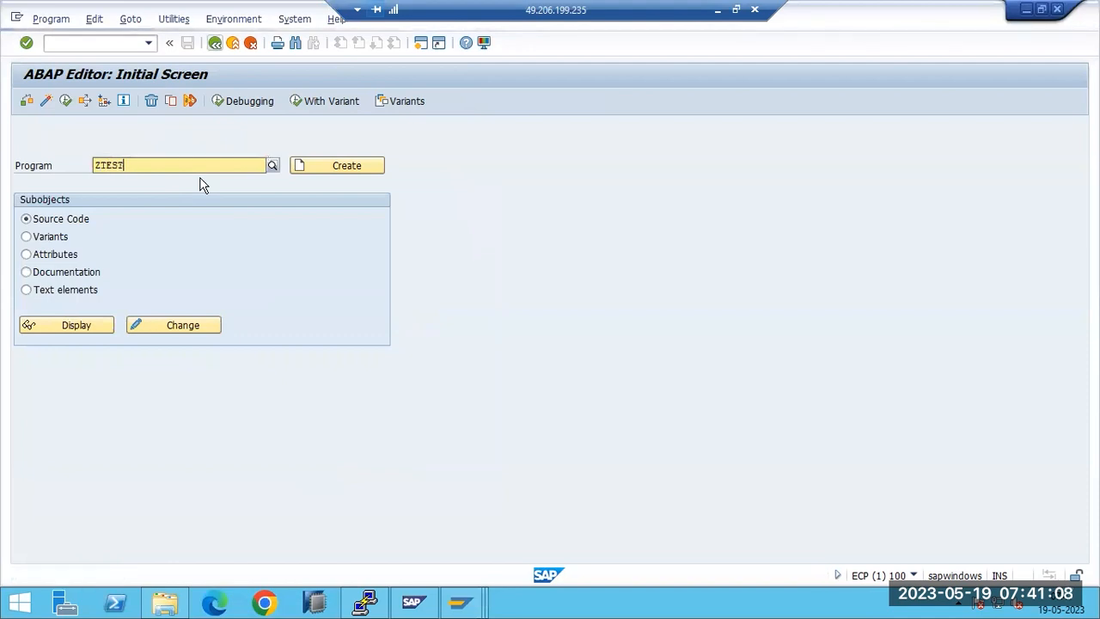
left_click(315, 176)
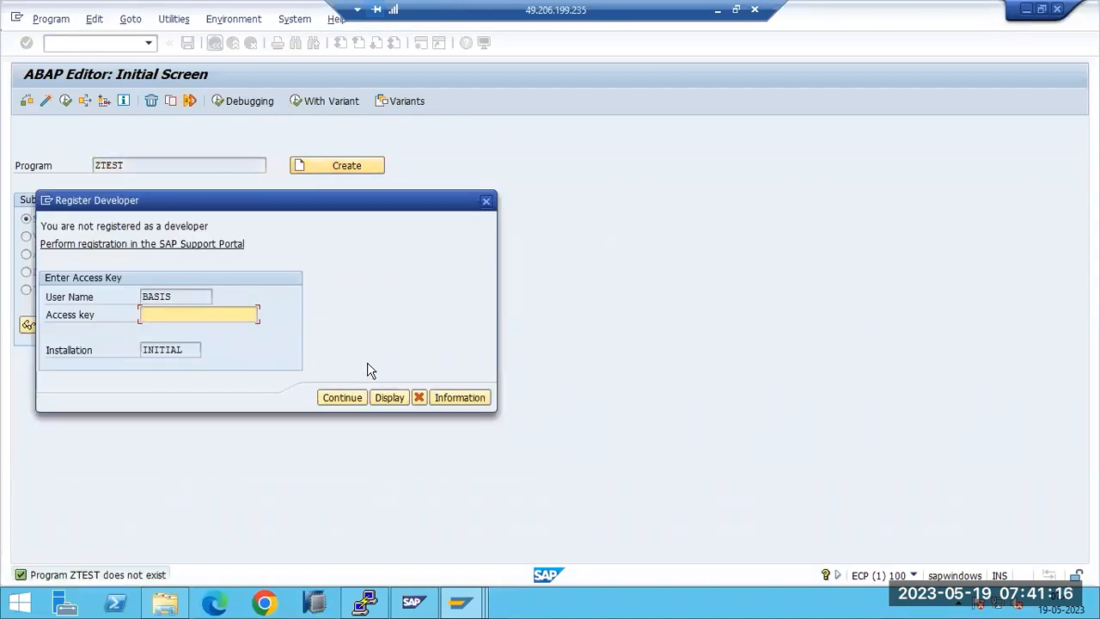
left_click(417, 397)
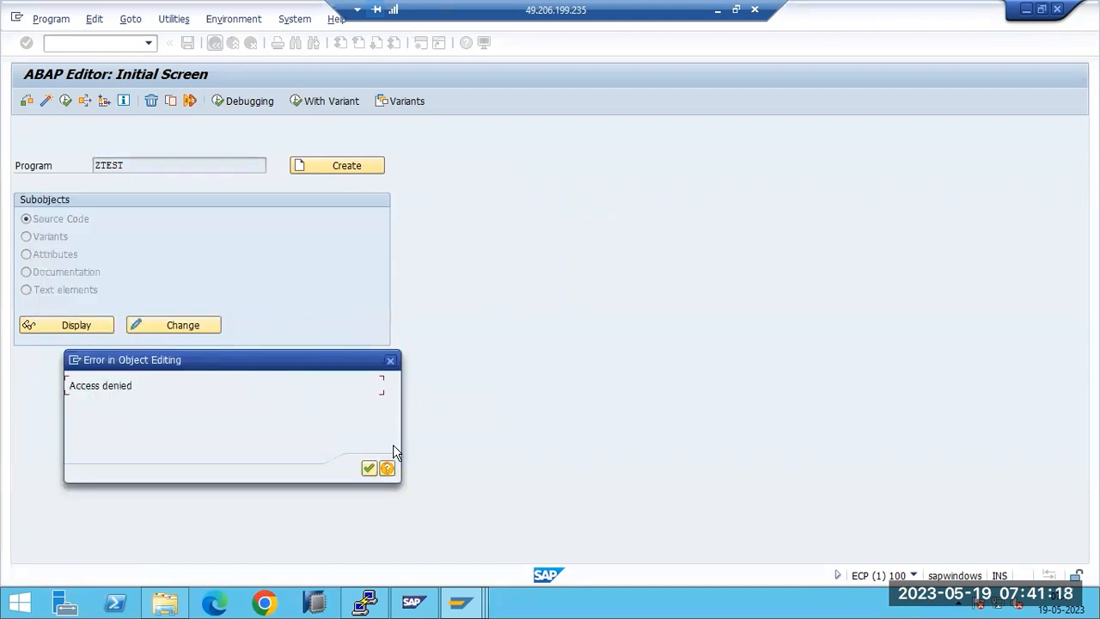
left_click(369, 468)
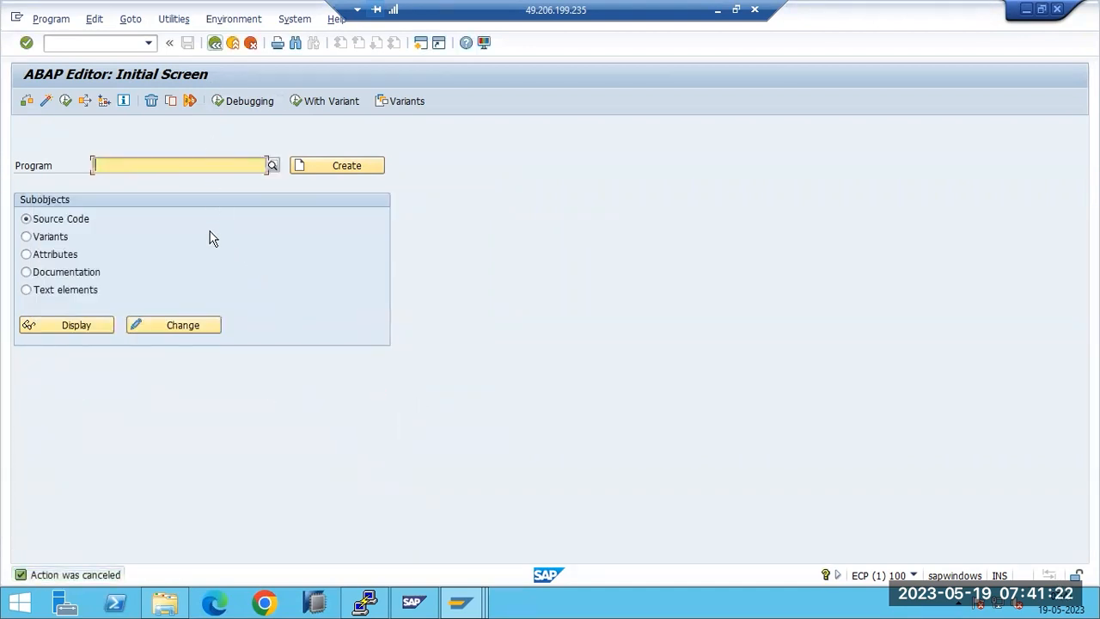
key("F3")
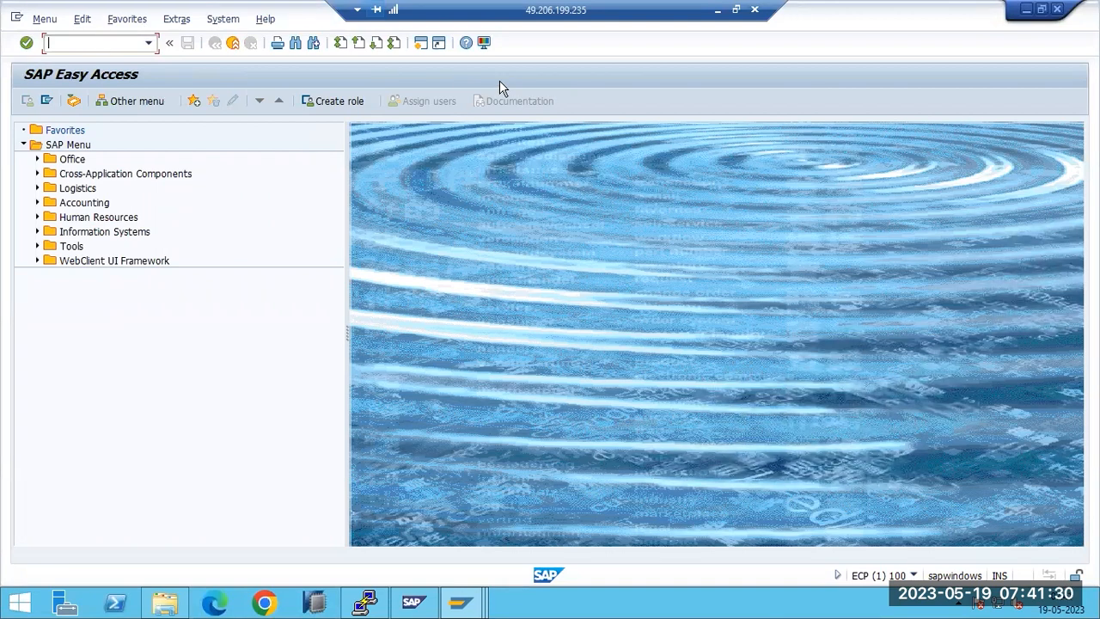
left_click(717, 9)
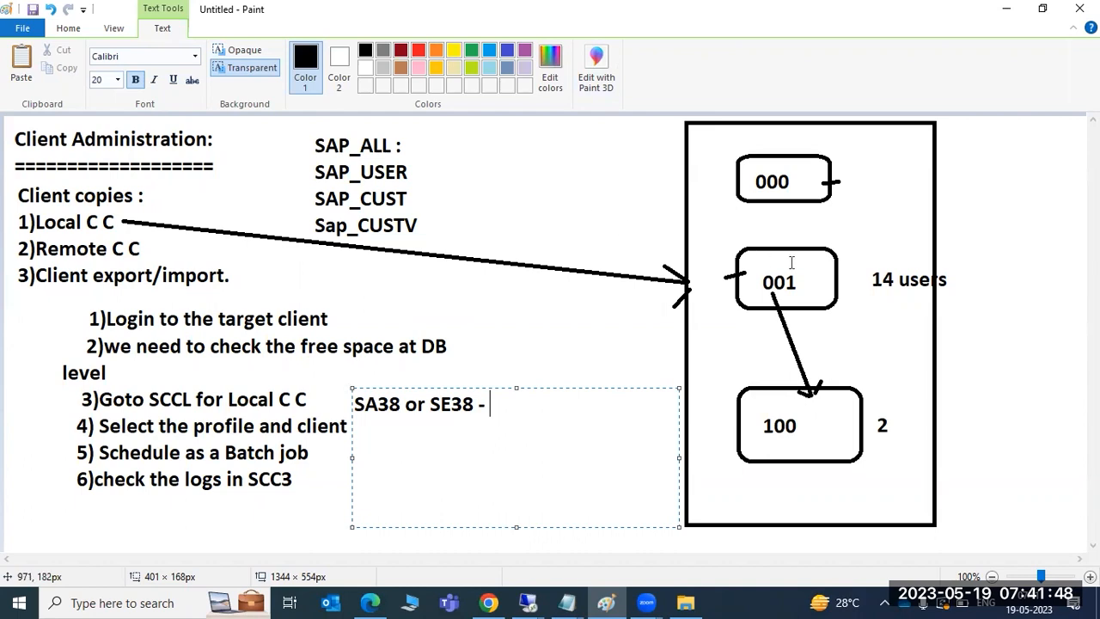
Step: Type the label 'SCCL' beside the arrow to the right of client box 001
left_click(831, 341)
left_click(830, 339)
type("SCCL")
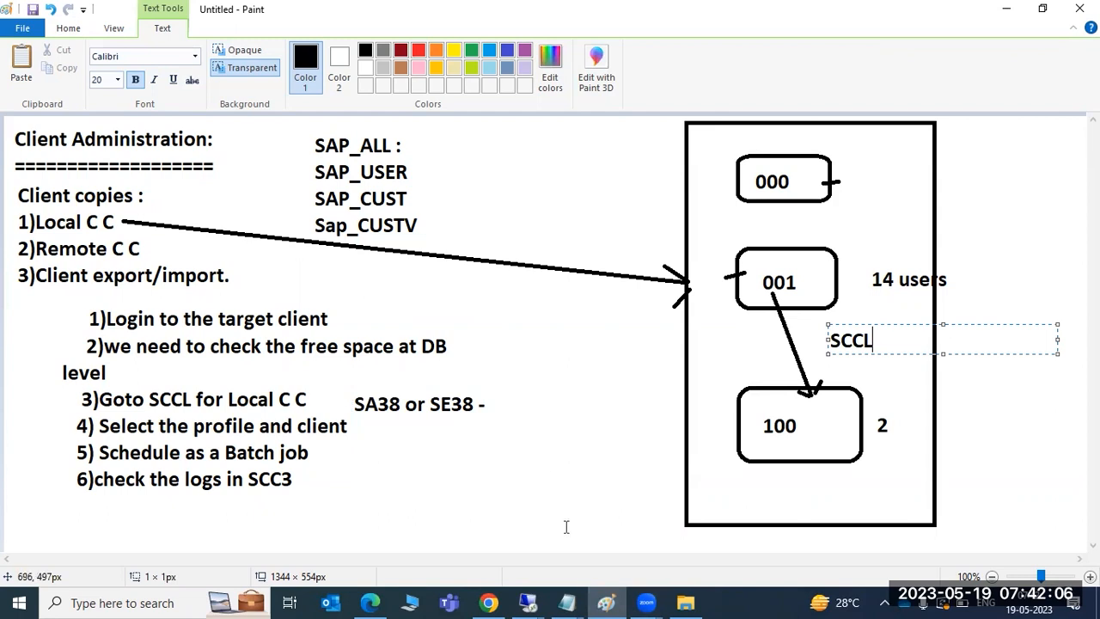
Step: In the SAP session, enter table USR02 in SE11, then clear it and go back
mouse_move(540, 599)
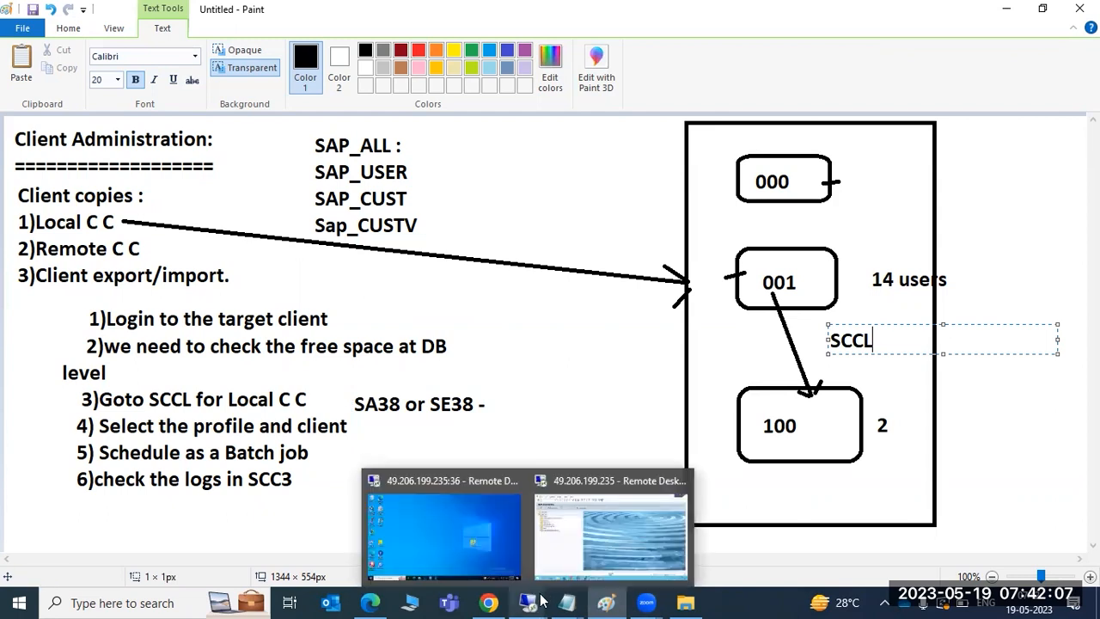
left_click(565, 543)
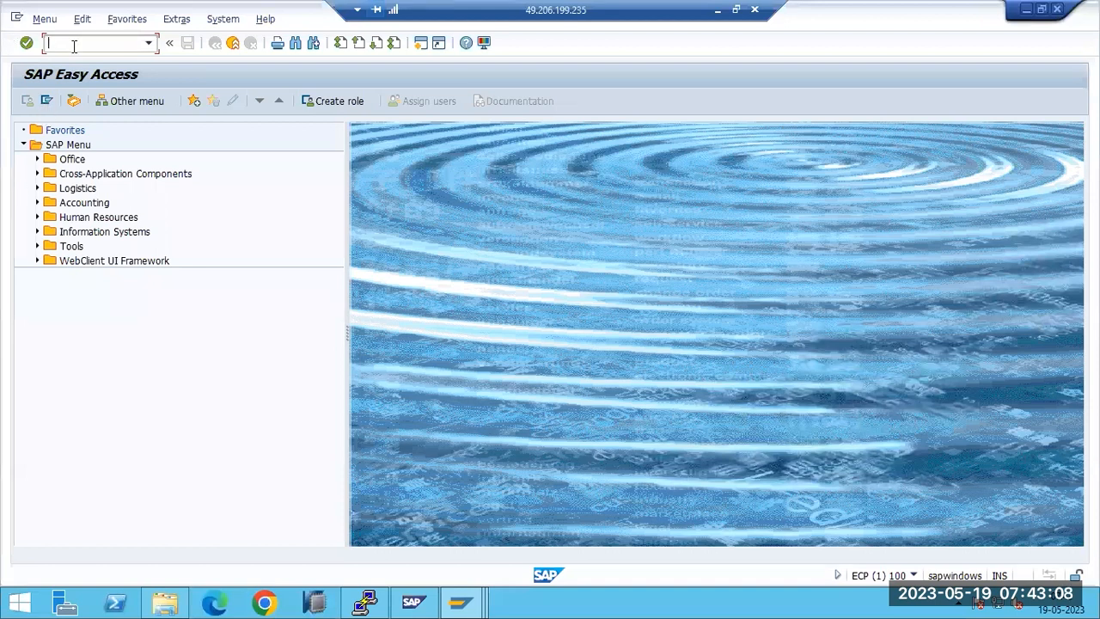
type("se11")
key("Return")
type("USR02")
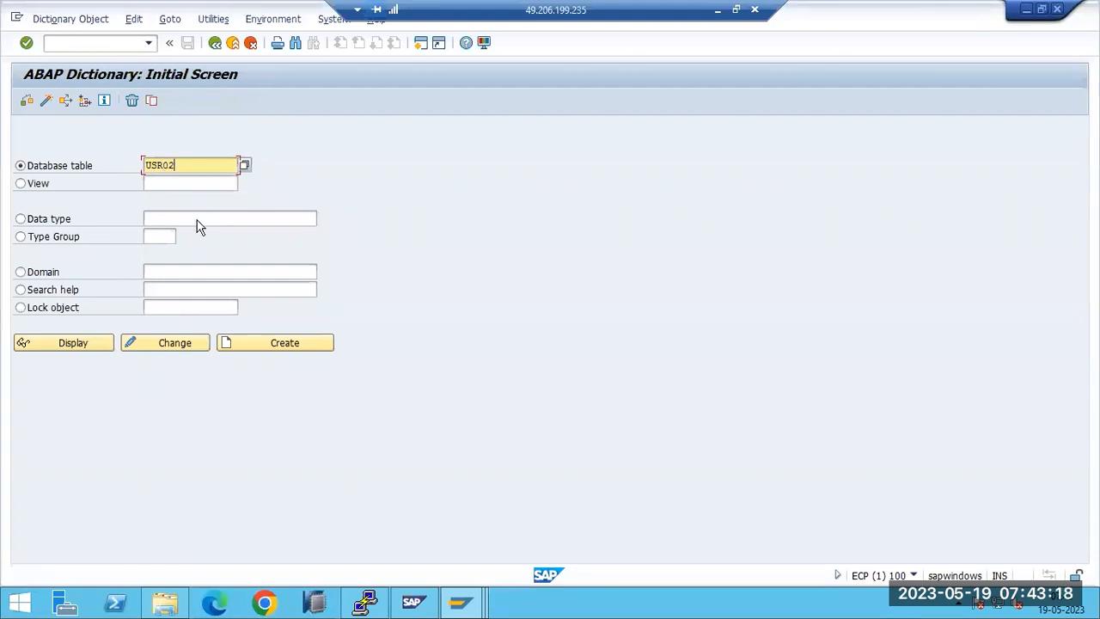
double_click(186, 169)
key("BackSpace")
key("F3")
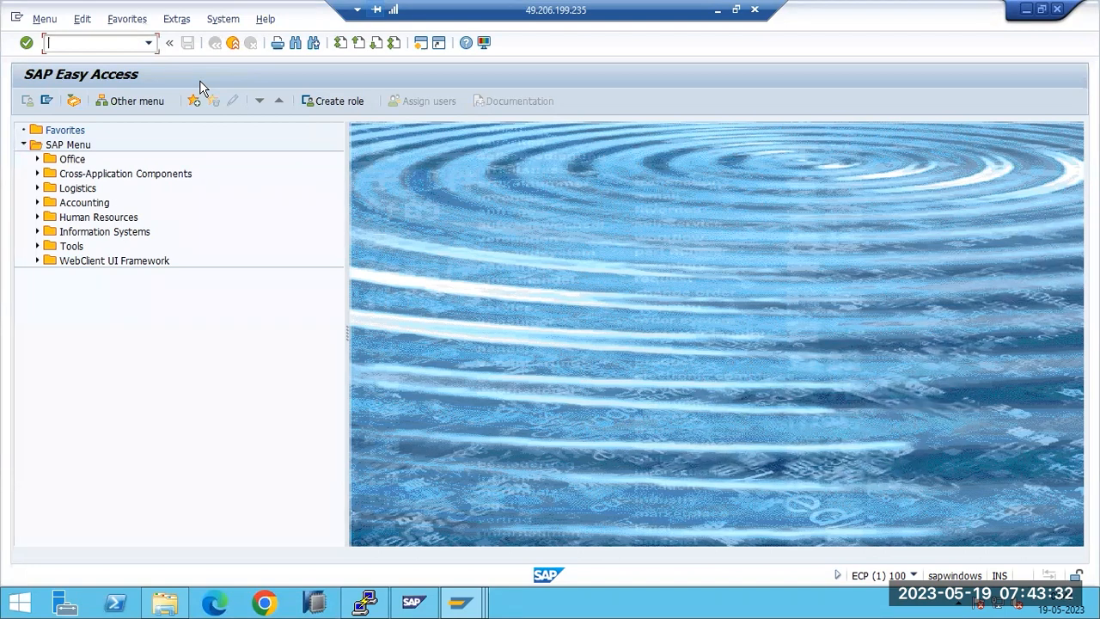
Step: In Paint, write the note 'S4HANA - SCCLN' in a text box below the 'SA38 or SE38 -' line
left_click(717, 10)
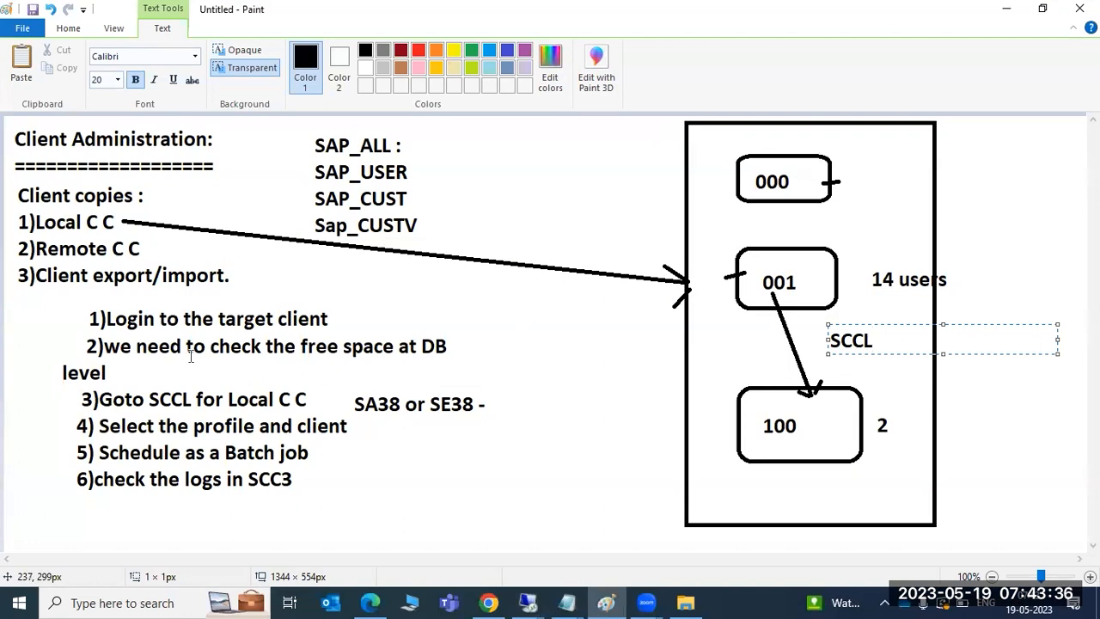
left_click(496, 380)
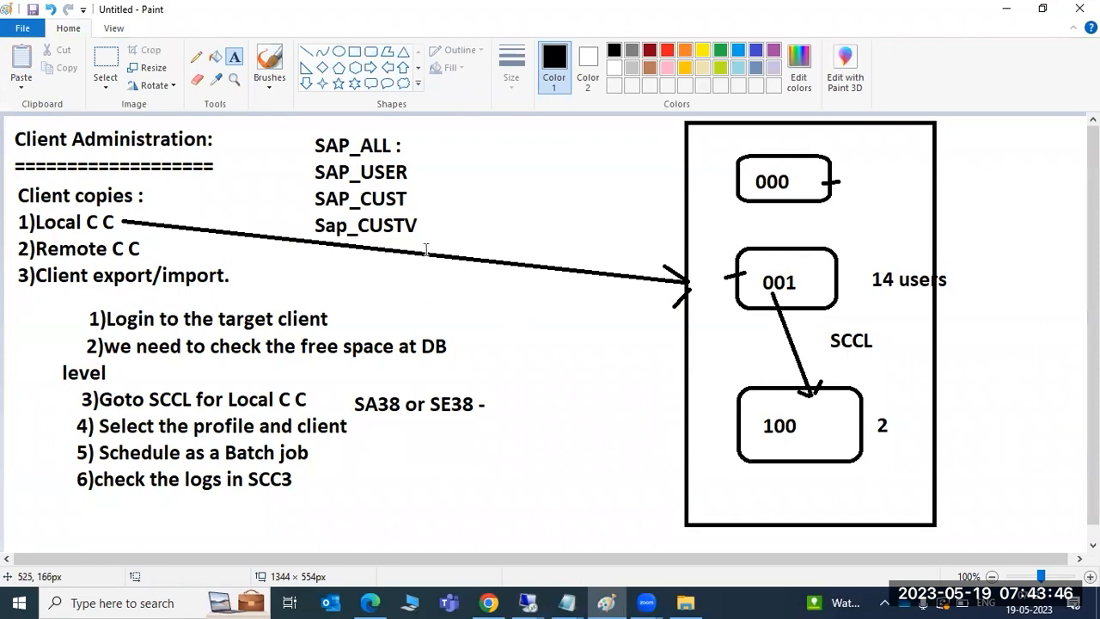
left_click_drag(353, 444, 674, 542)
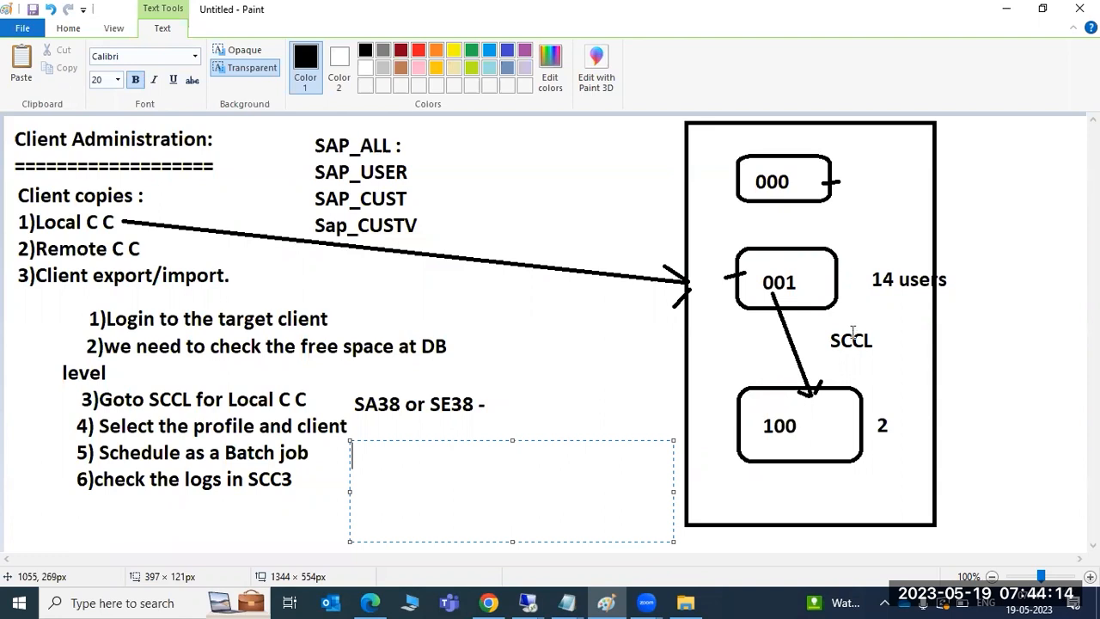
type("S4HANA - SCCLN")
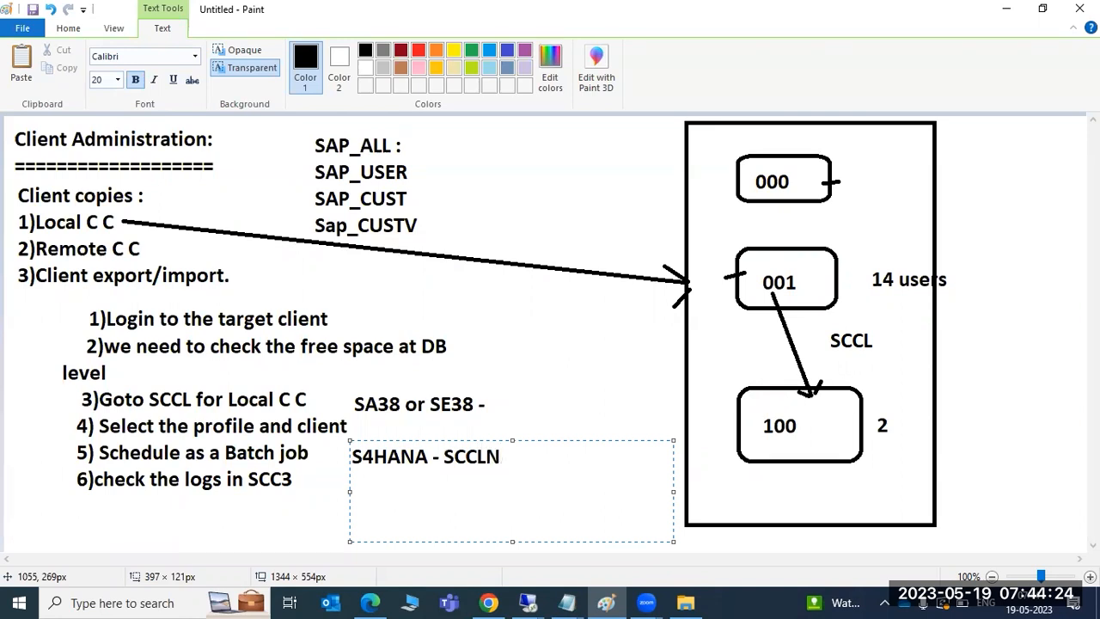
key("Return")
type("SCC3N")
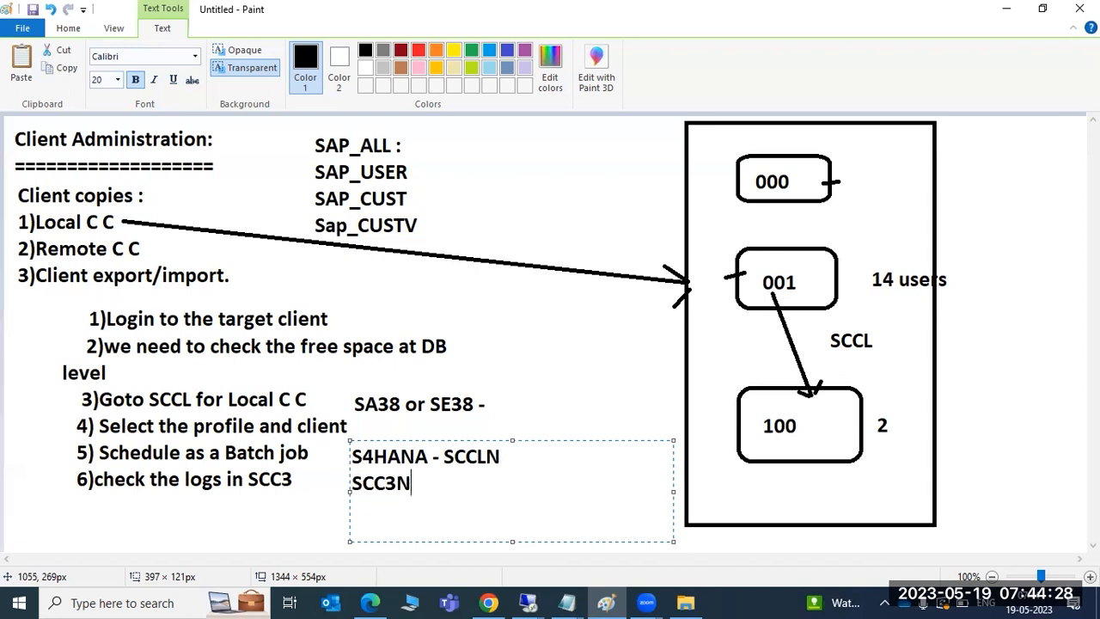
key("Return")
type("SCC")
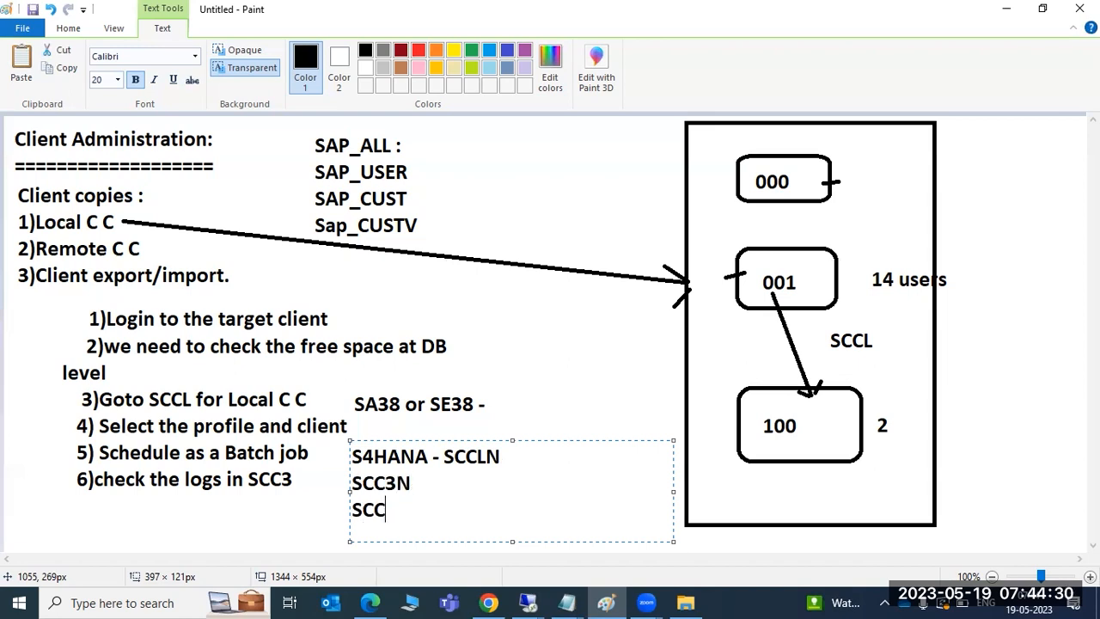
type("9N")
key("BackSpace")
key("BackSpace")
key("BackSpace")
key("BackSpace")
key("BackSpace")
key("BackSpace")
key("BackSpace")
key("BackSpace")
key("BackSpace")
key("BackSpace")
key("BackSpace")
key("BackSpace")
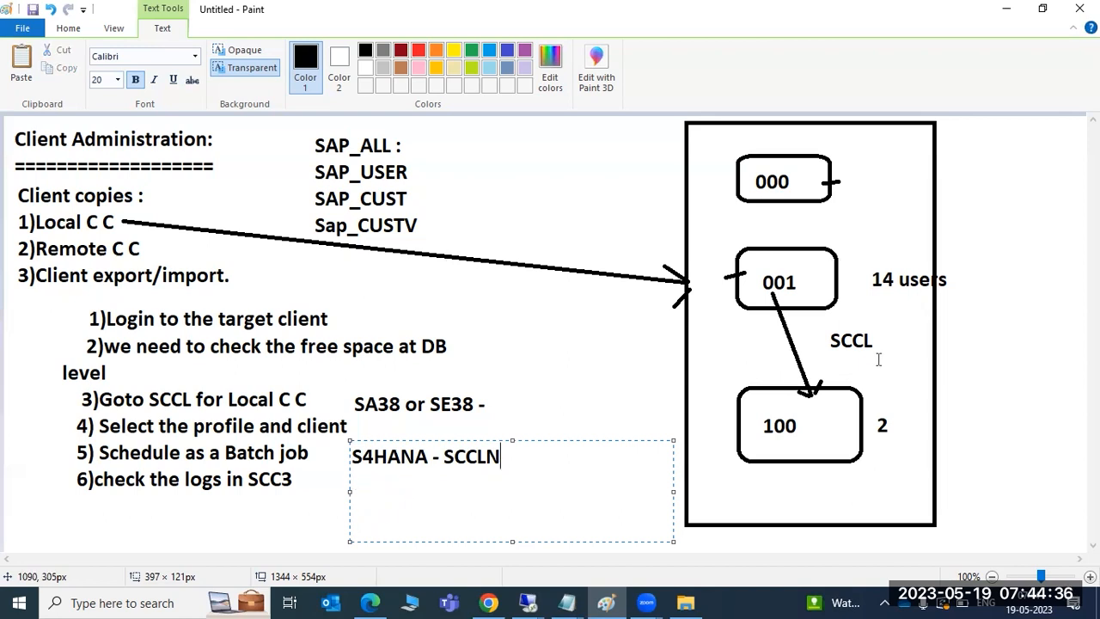
Step: Return to the SAP session and enter sccln in the command field
mouse_move(526, 601)
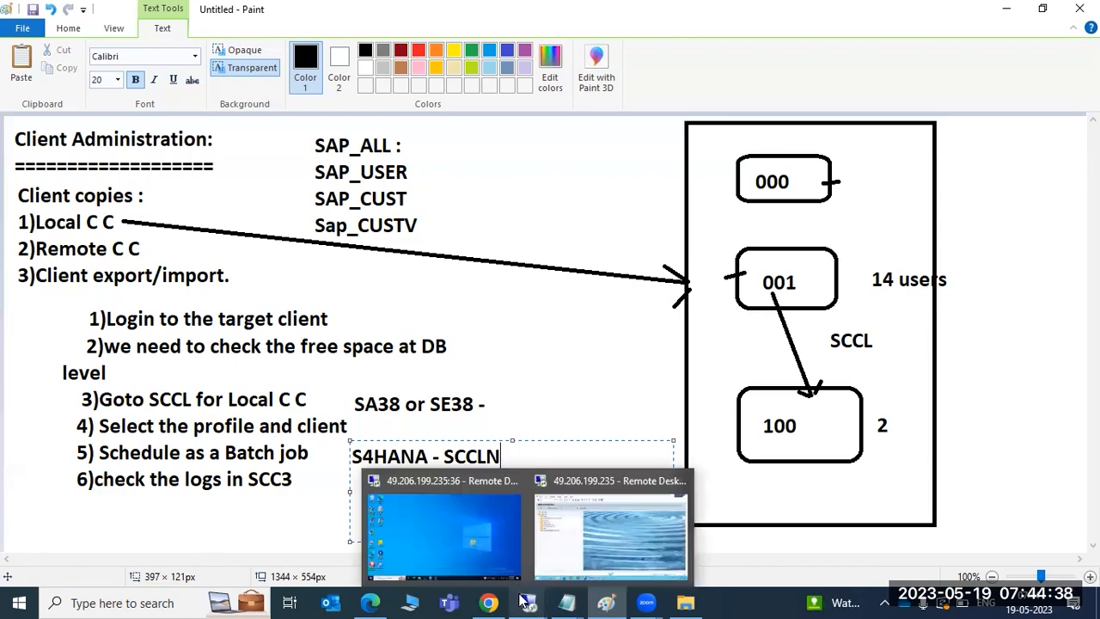
left_click(593, 524)
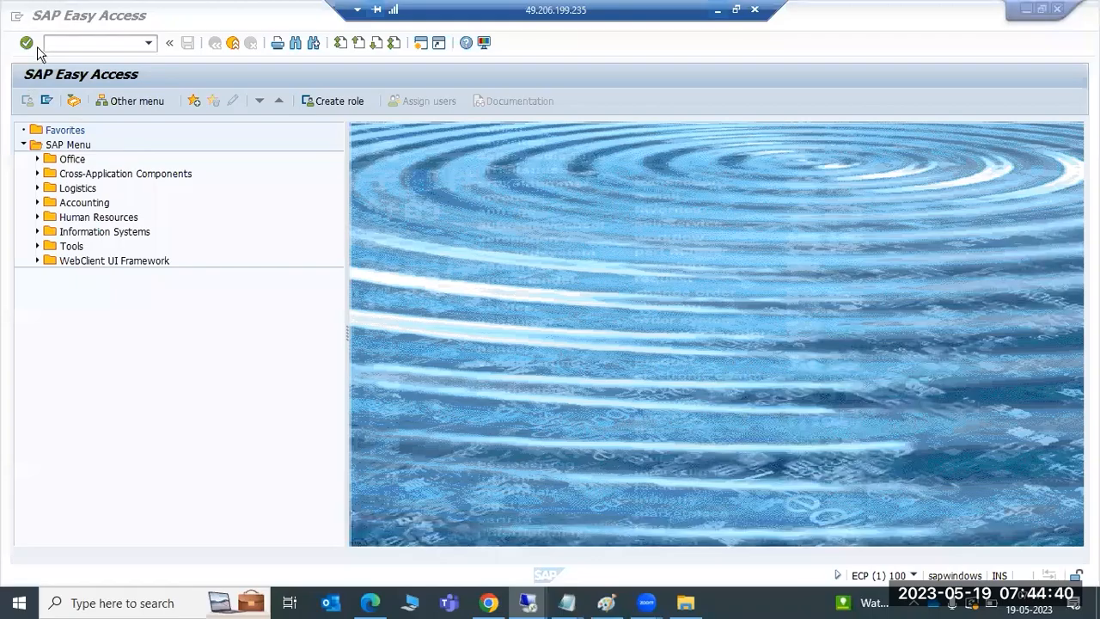
left_click(37, 46)
type("sccln")
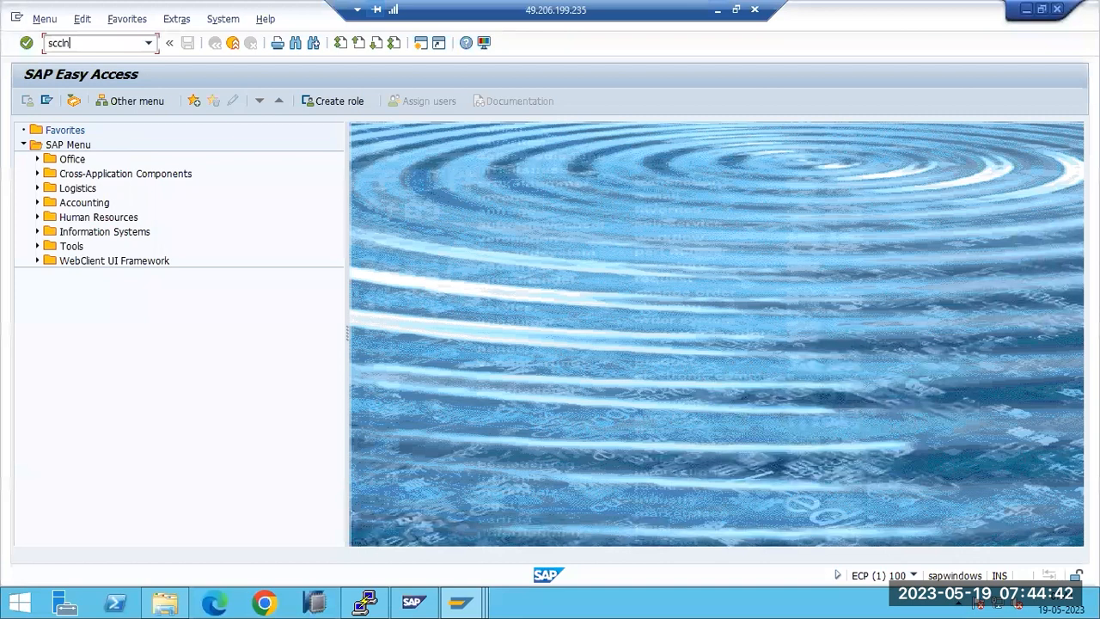
Step: Run SCCLN, get 'Transaction SCCLN does not exist', and check the system and client details
key("Return")
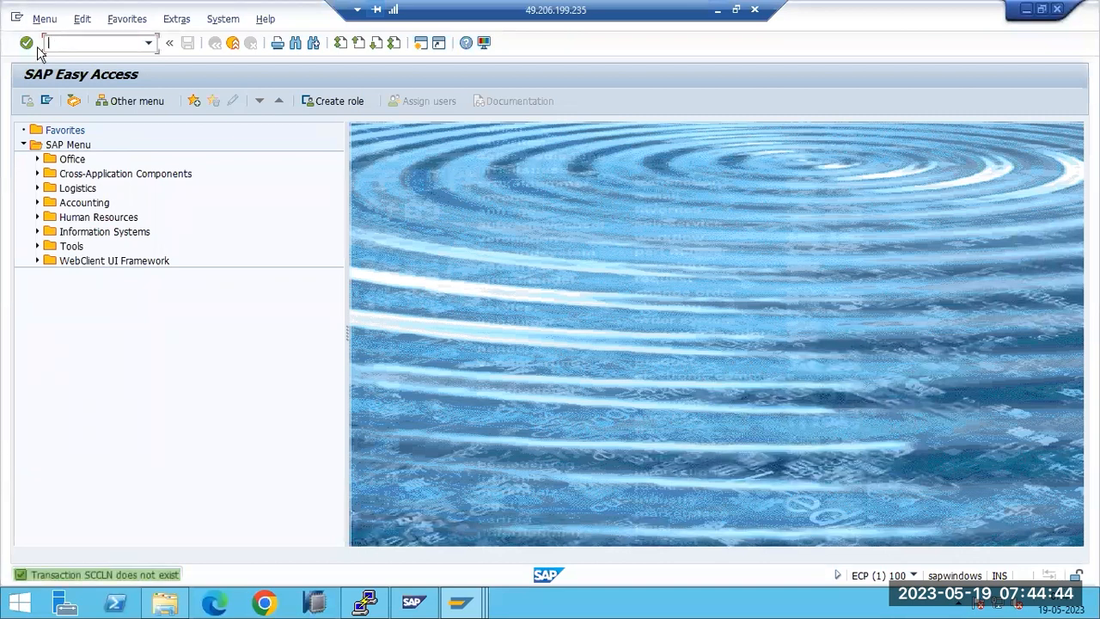
left_click(915, 575)
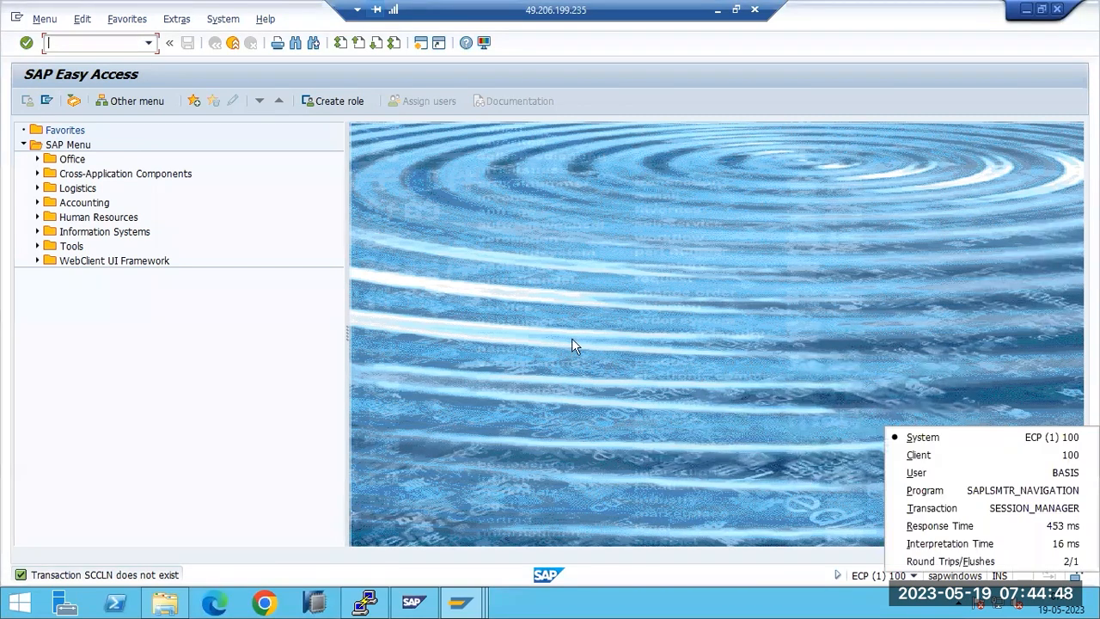
left_click(75, 41)
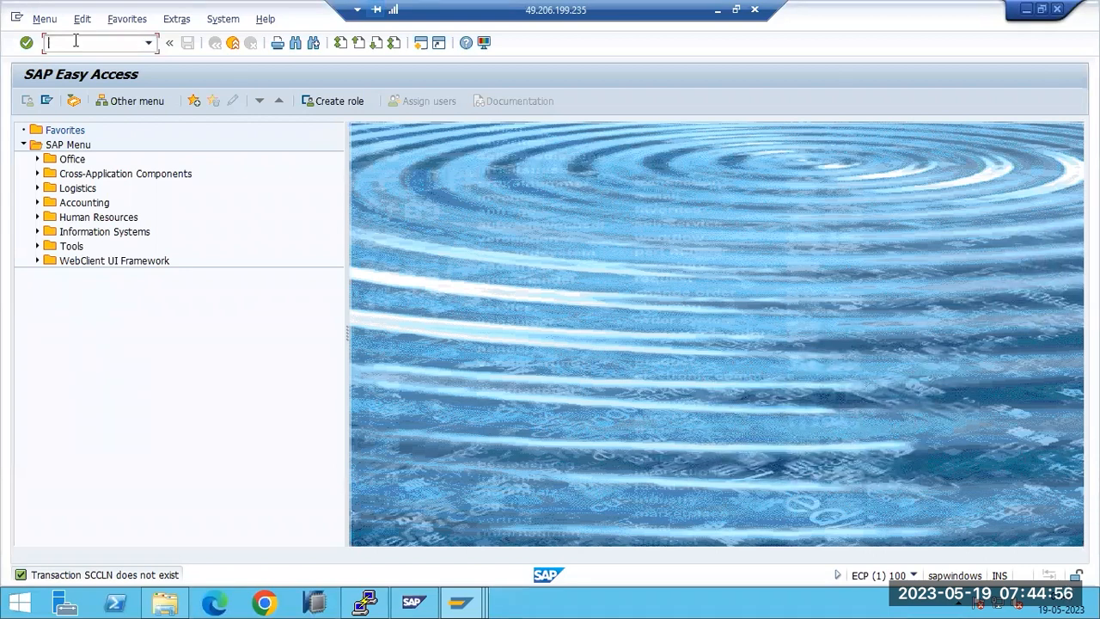
Step: Append 'N' to the SCCL label by the 001-to-100 arrow so it reads SCCLN
left_click(718, 9)
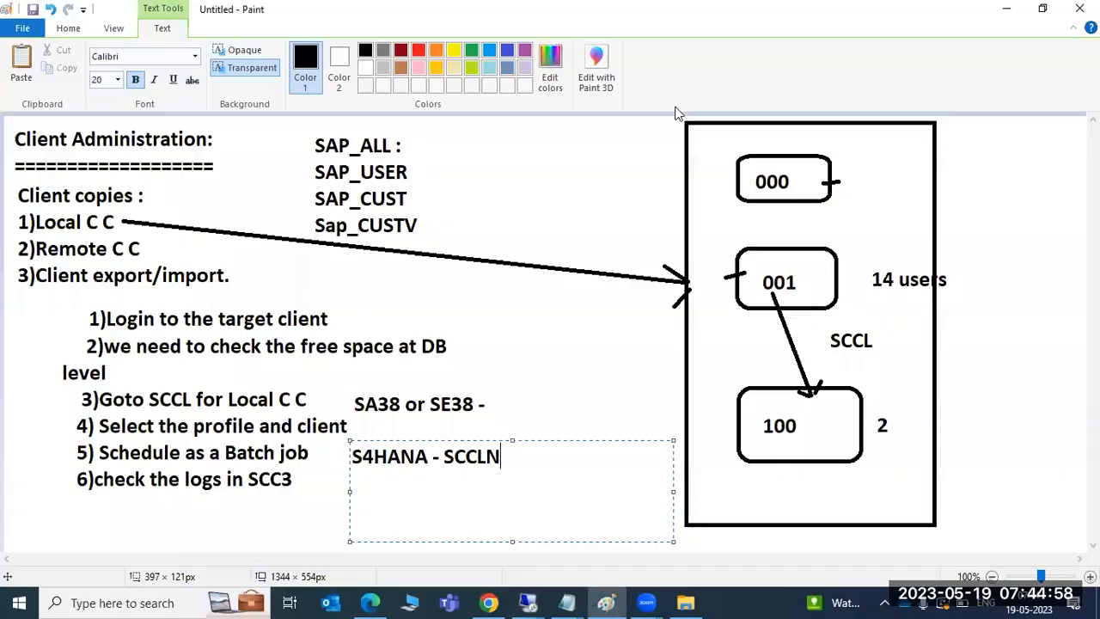
left_click_drag(435, 135, 650, 241)
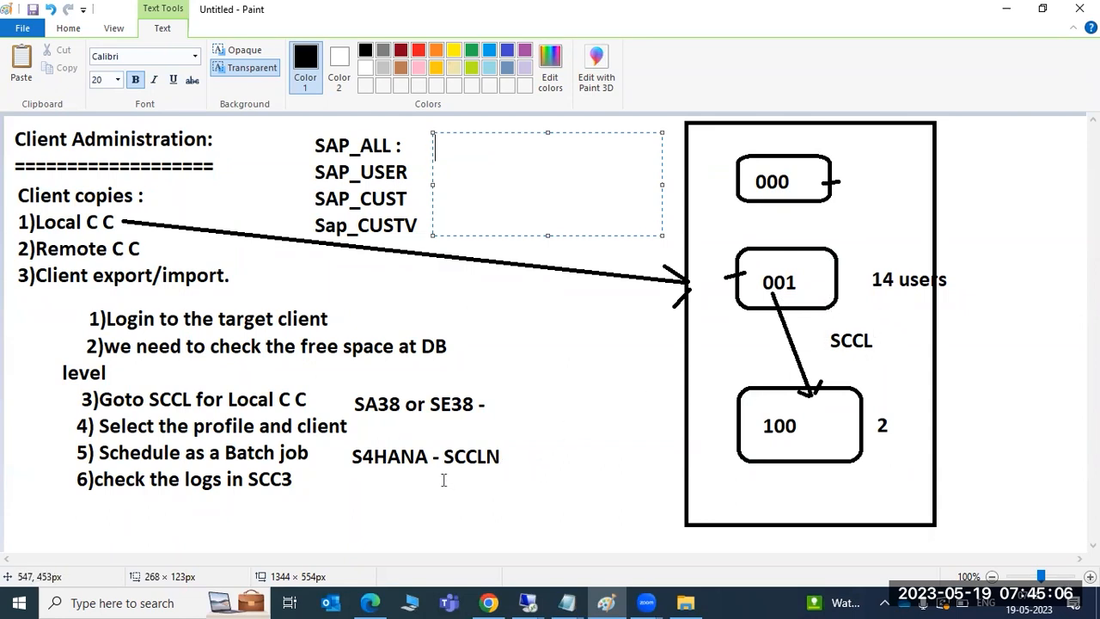
left_click_drag(322, 481, 617, 521)
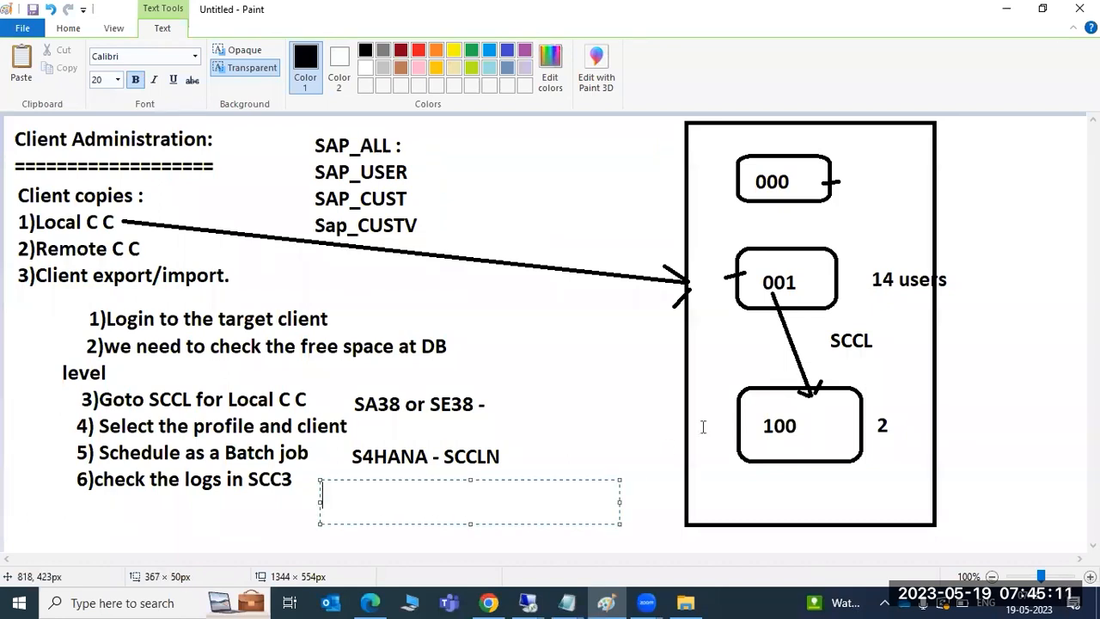
left_click(870, 341)
left_click(870, 341)
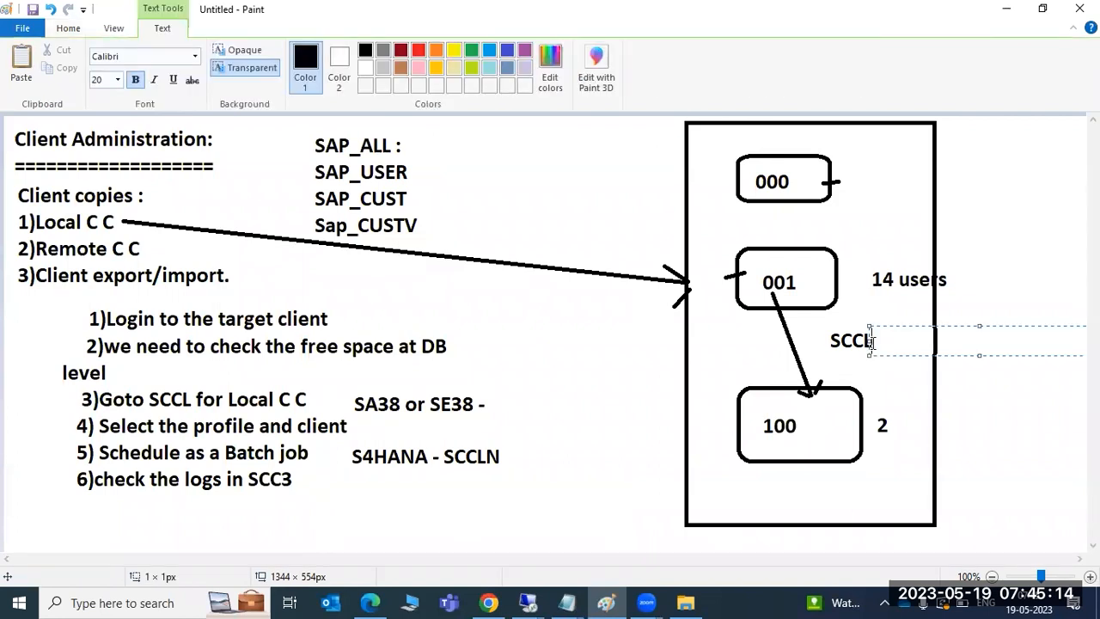
type("N")
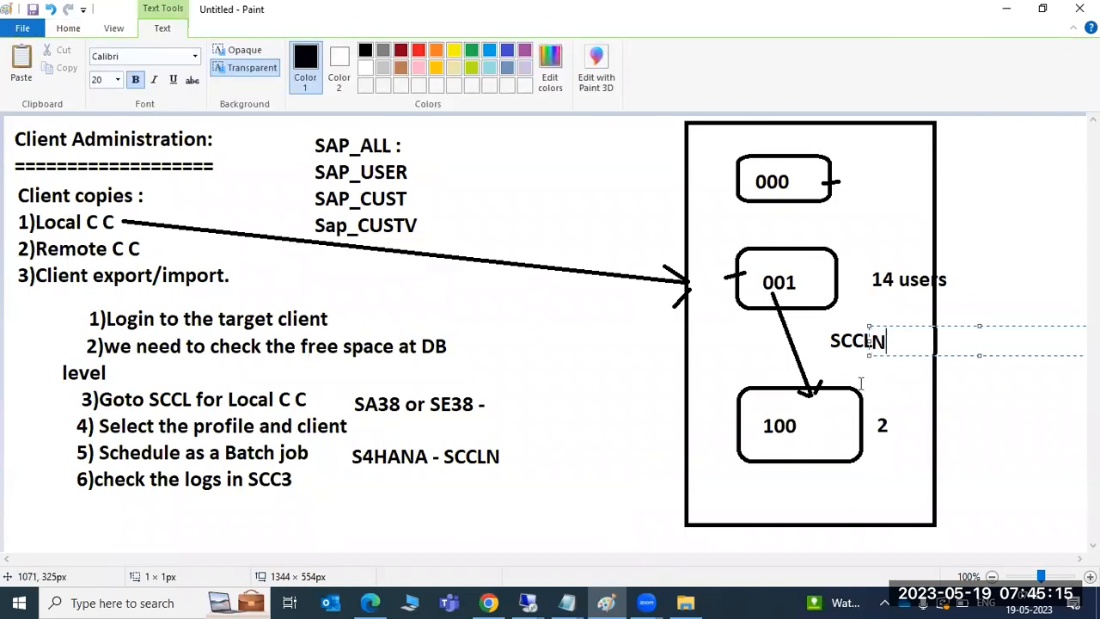
left_click(801, 486)
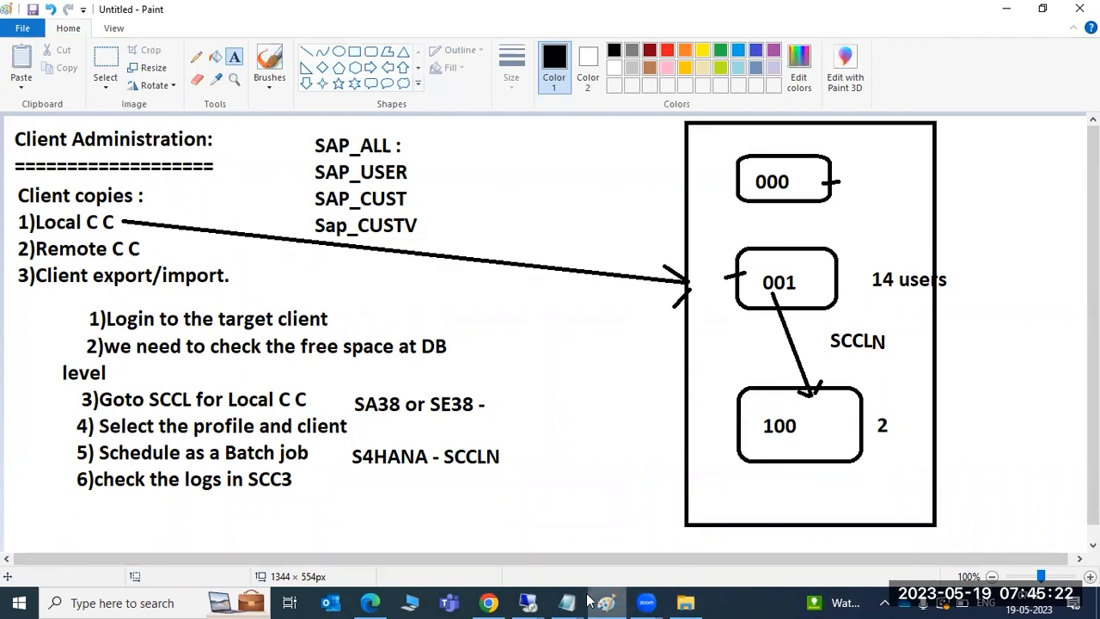
Step: Bring up the SAP session briefly, then minimise it so the Paint notes show again
mouse_move(528, 601)
left_click(612, 510)
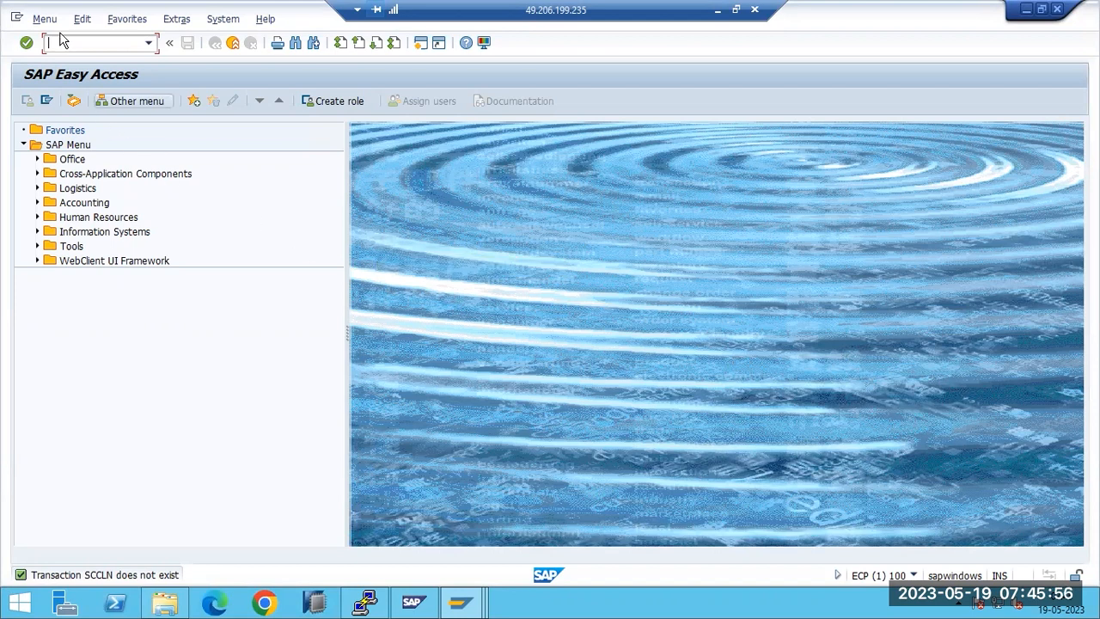
left_click(720, 11)
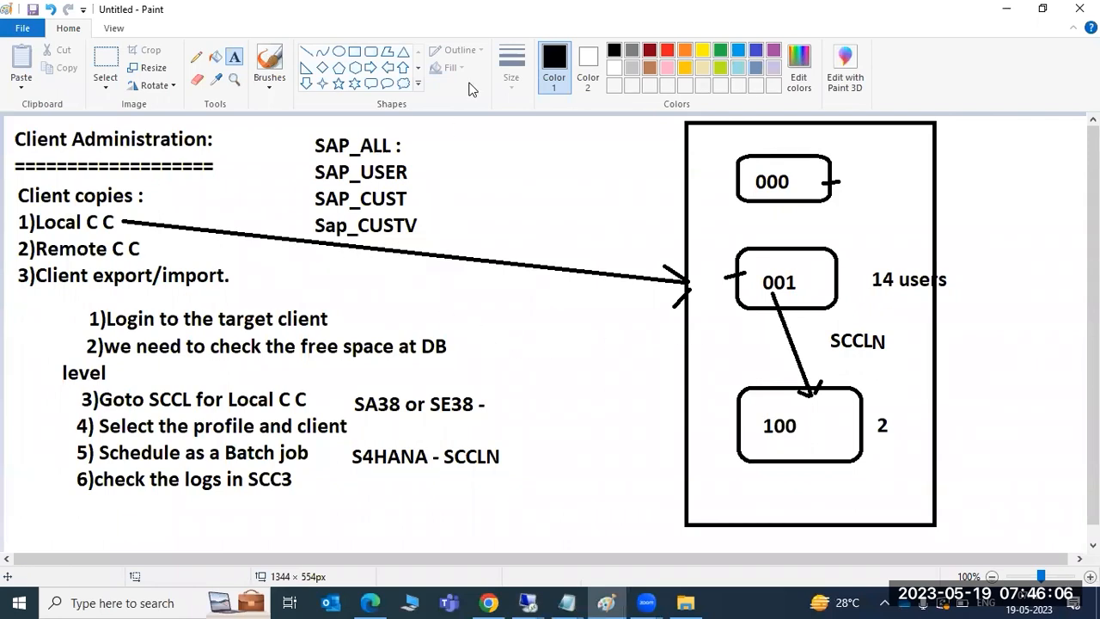
Step: Place an empty text box just below the client 100 box
left_click(515, 220)
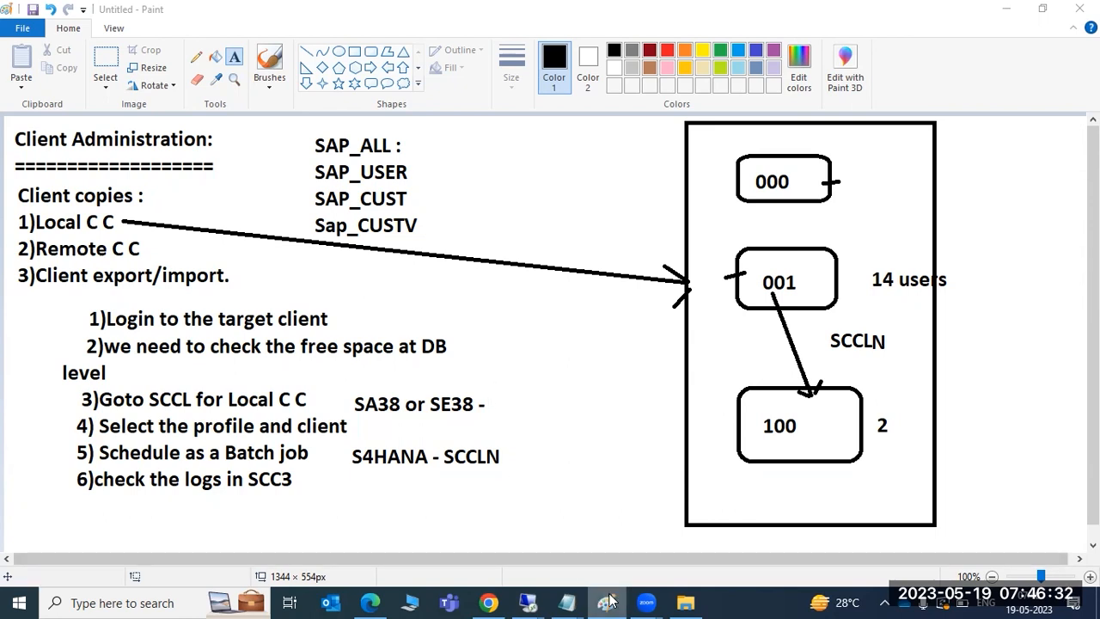
left_click(553, 475)
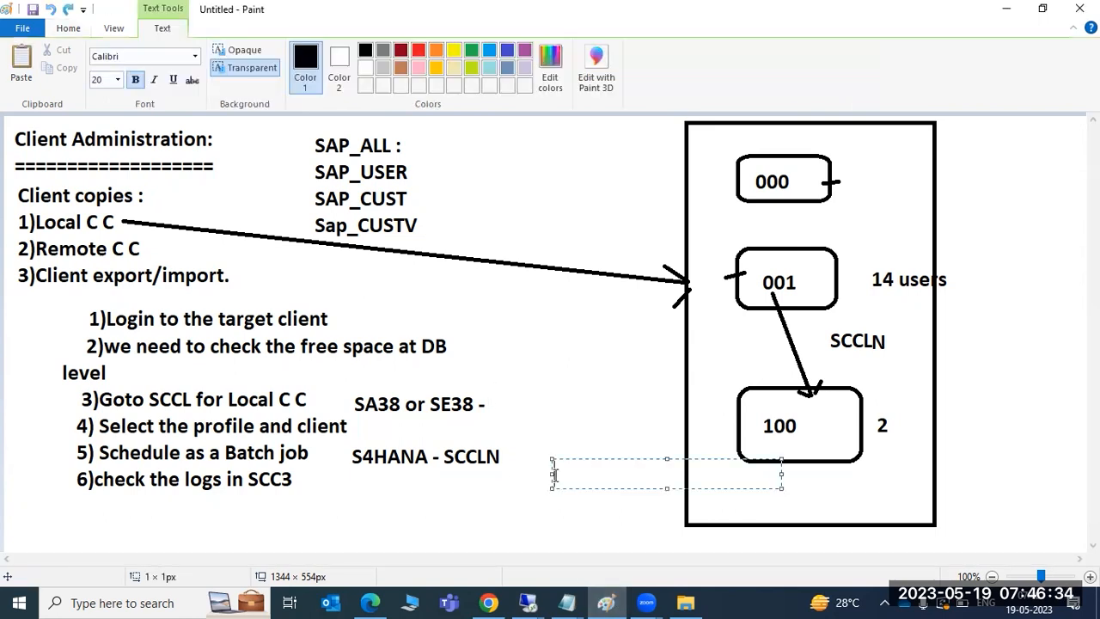
Step: Undo the old notes and draw two tall system rectangles on the canvas
left_click(505, 498)
key("ctrl+z")
key("ctrl+z")
key("ctrl+z")
key("ctrl+z")
key("ctrl+z")
key("ctrl+z")
key("ctrl+z")
key("ctrl+z")
key("ctrl+z")
key("ctrl+z")
key("ctrl+z")
key("ctrl+z")
key("ctrl+z")
key("ctrl+z")
key("ctrl+z")
key("ctrl+z")
key("ctrl+z")
key("ctrl+z")
key("ctrl+z")
key("ctrl+z")
key("ctrl+z")
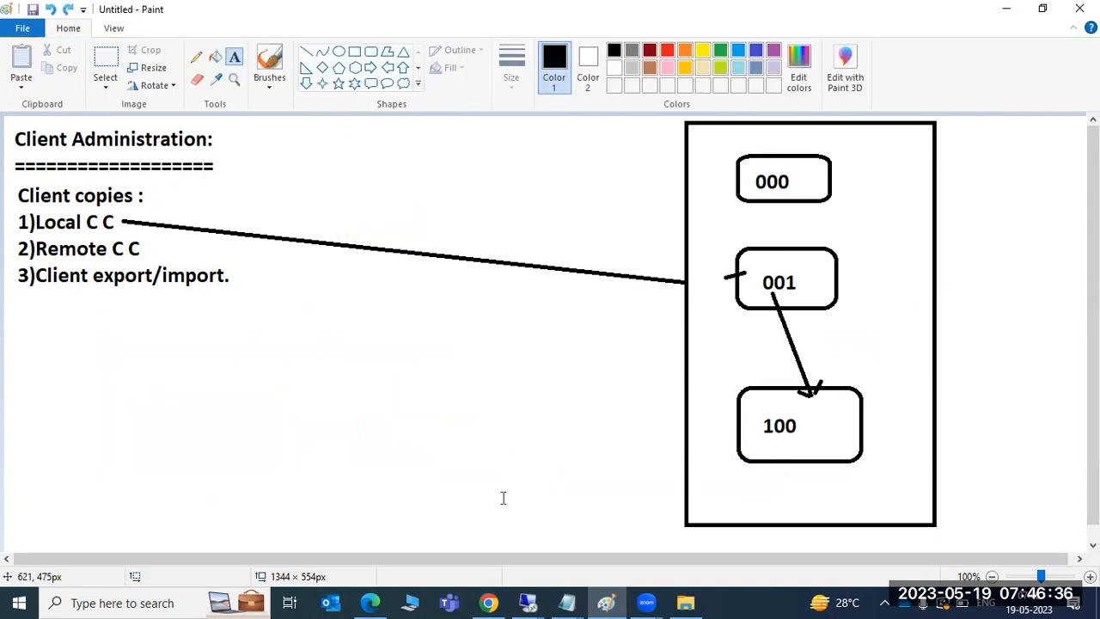
key("ctrl+z")
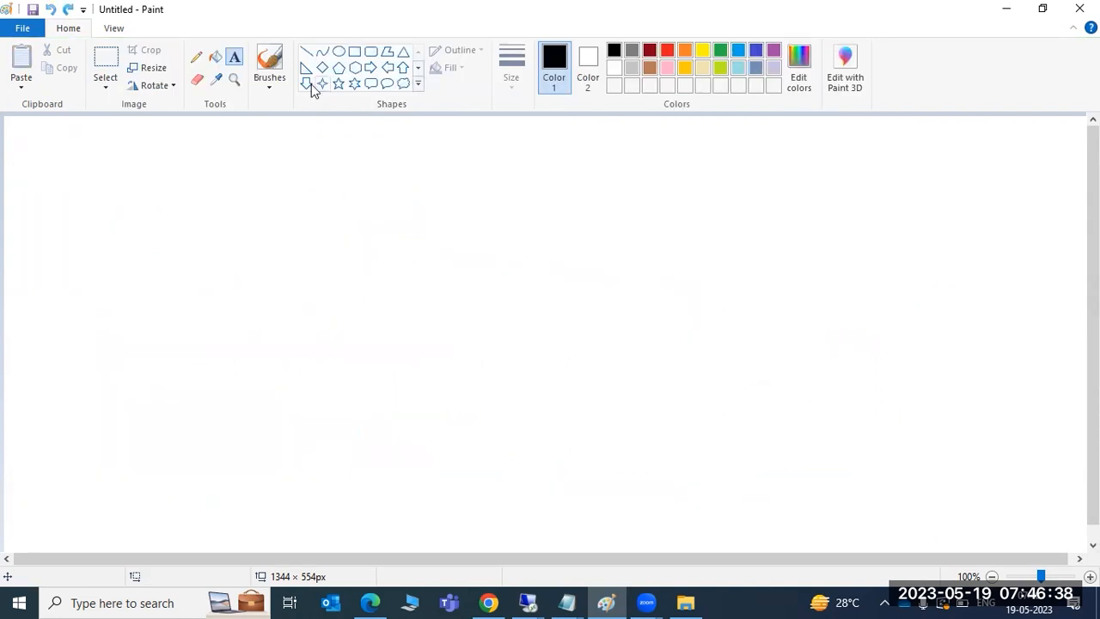
left_click(354, 51)
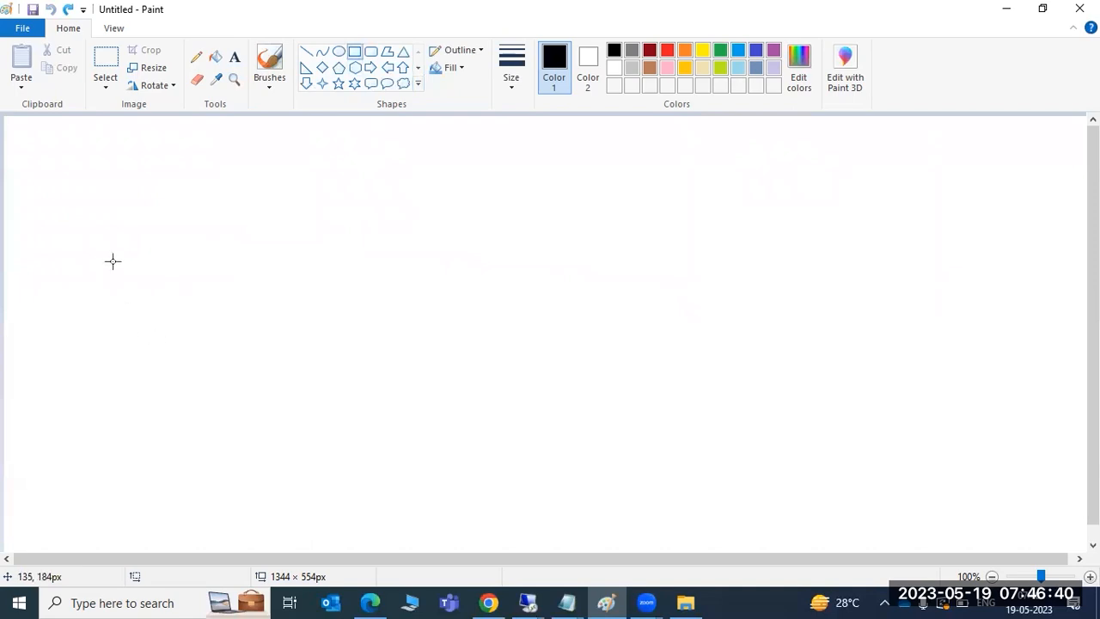
left_click_drag(96, 155, 236, 439)
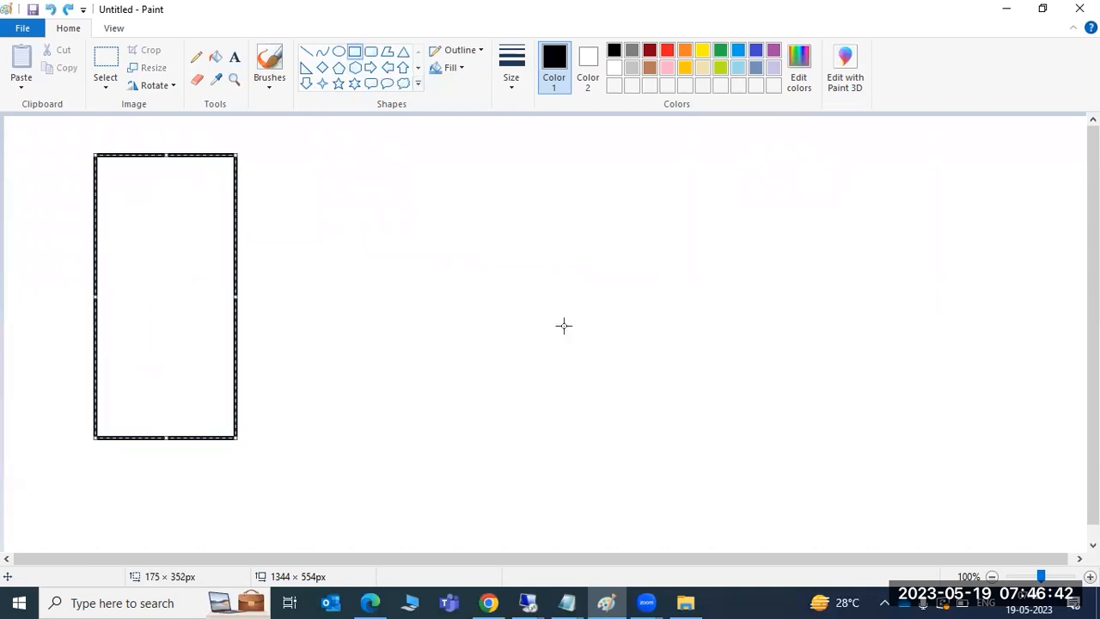
left_click_drag(585, 157, 767, 454)
left_click(443, 365)
left_click_drag(440, 356, 443, 365)
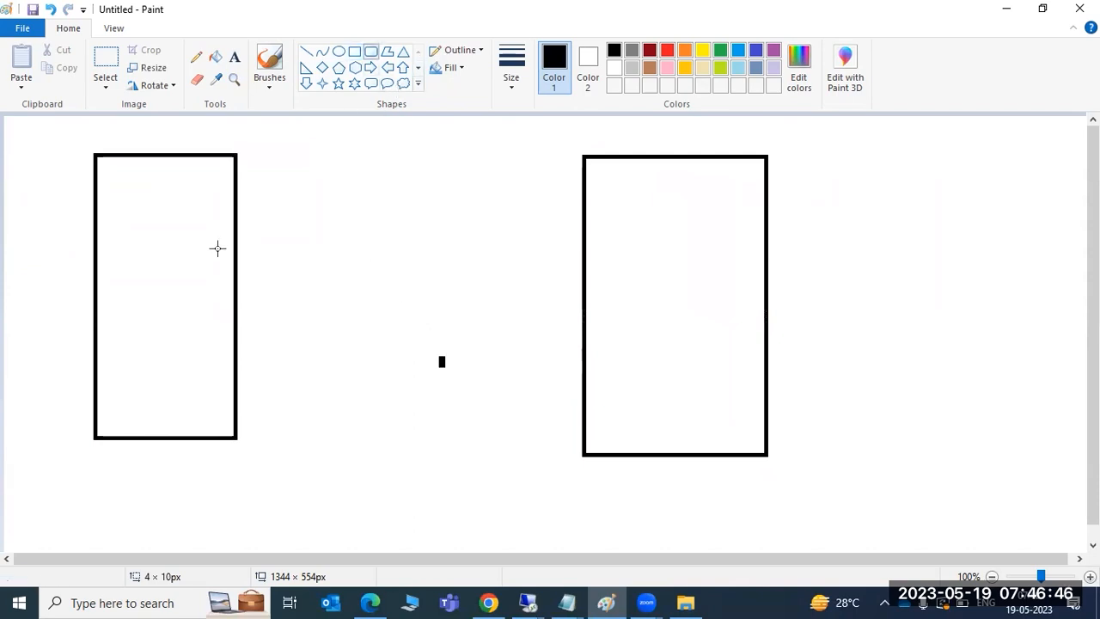
Step: Add a small rounded client box inside each rectangle and join them with a line
left_click_drag(128, 262, 172, 298)
left_click_drag(633, 282, 696, 332)
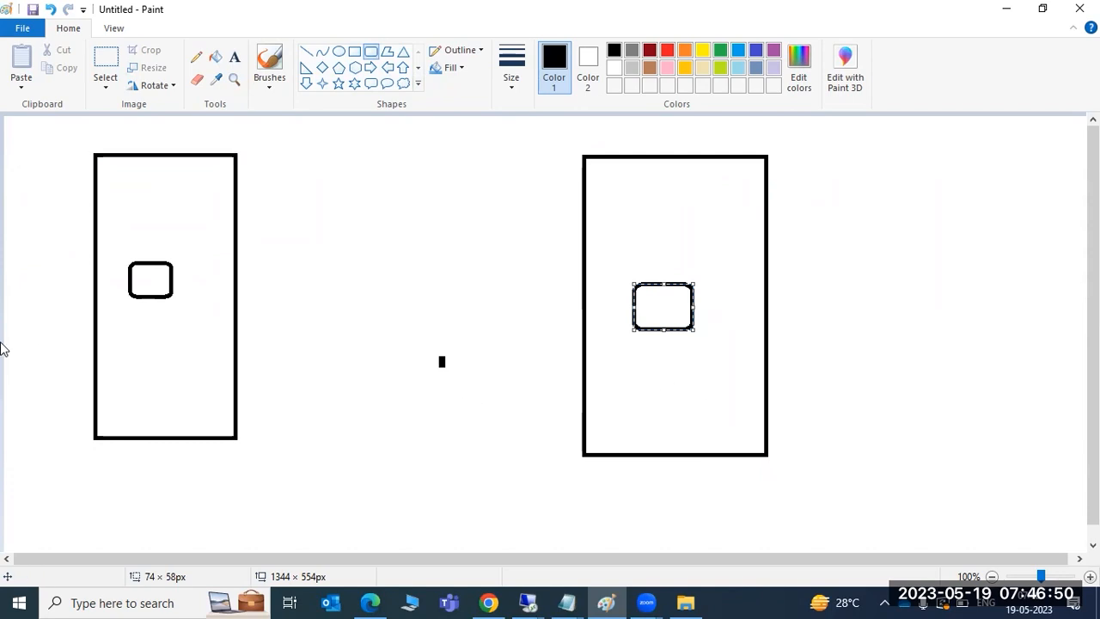
left_click_drag(68, 183, 117, 189)
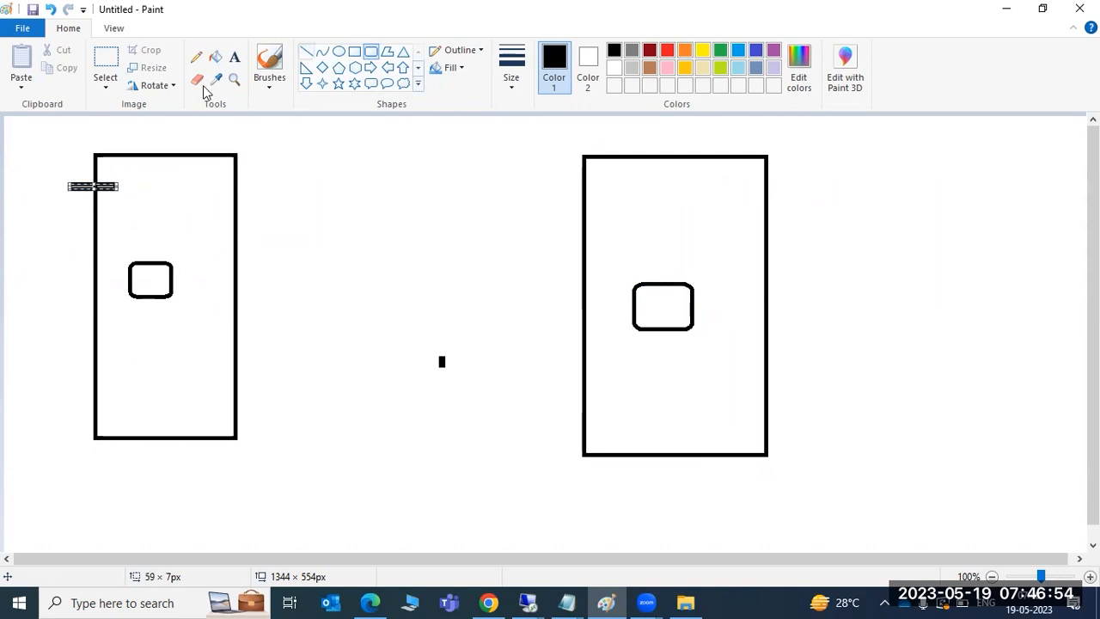
left_click(306, 52)
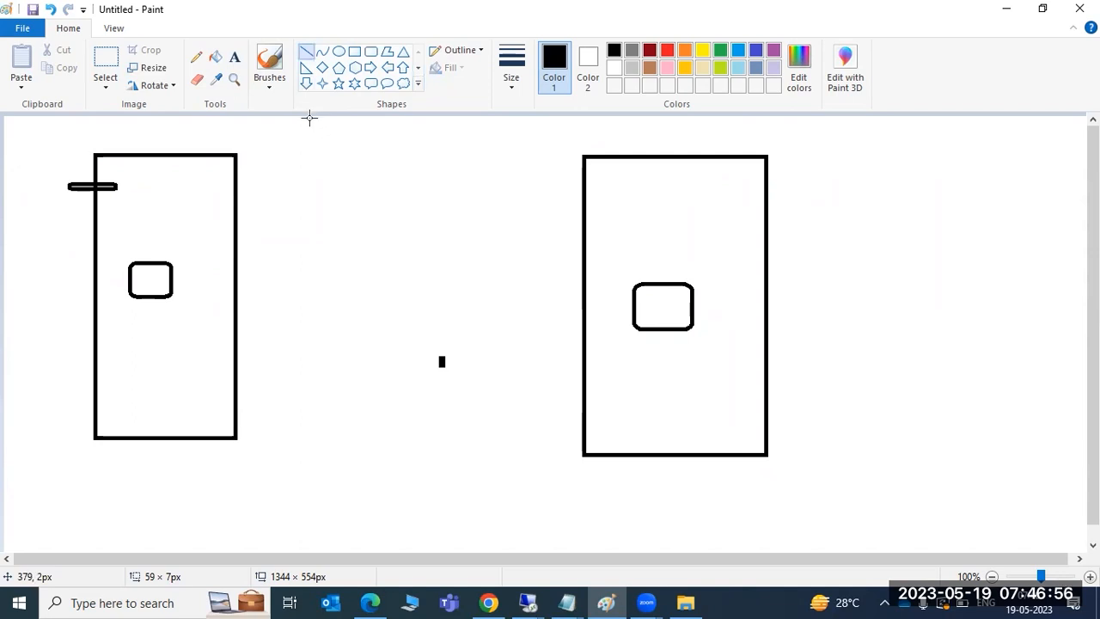
mouse_move(169, 281)
left_mouse_down()
mouse_move(489, 267)
mouse_move(636, 305)
mouse_move(606, 319)
mouse_move(636, 302)
left_mouse_up()
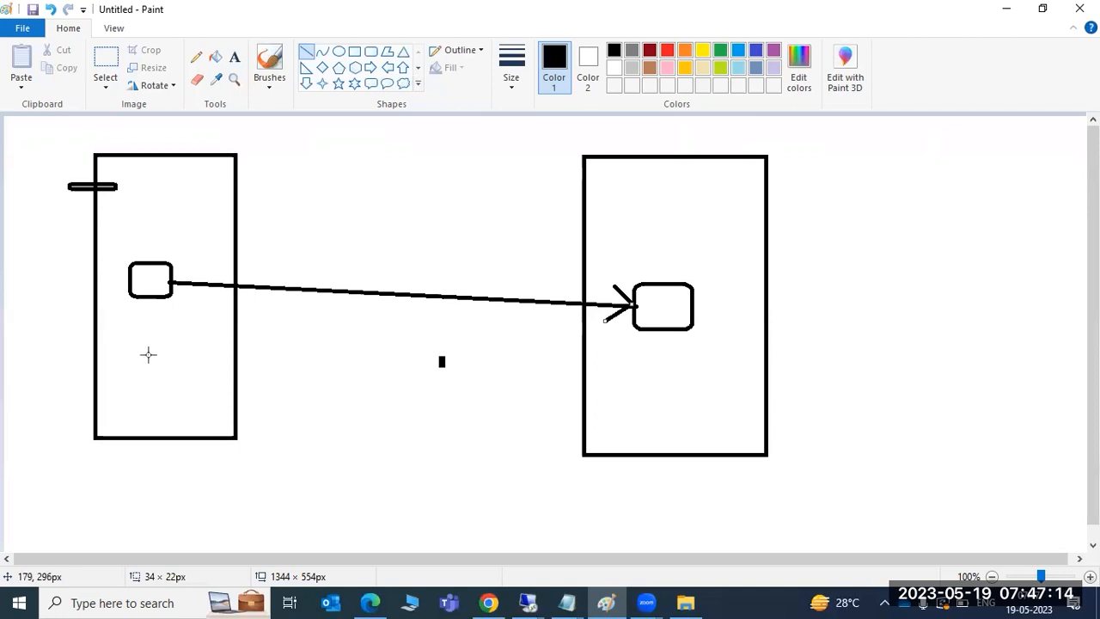
mouse_move(128, 345)
left_mouse_down()
mouse_move(167, 386)
mouse_move(148, 362)
left_mouse_up()
Step: Label the left system ECP and the right system ECQ below their rectangles
left_click(235, 57)
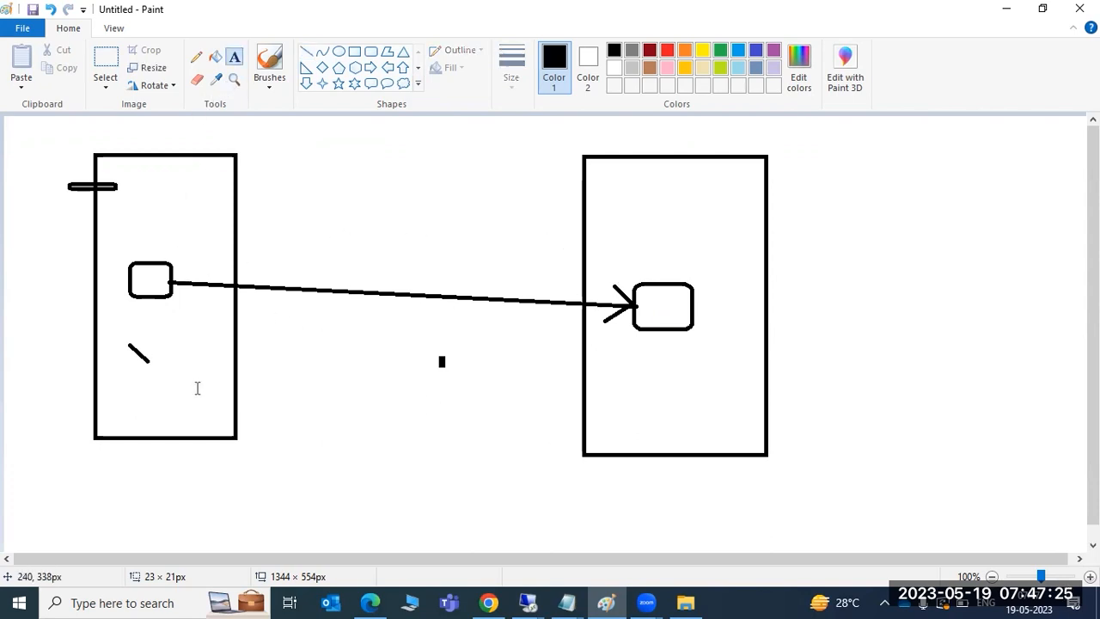
left_click(126, 456)
type("ECP")
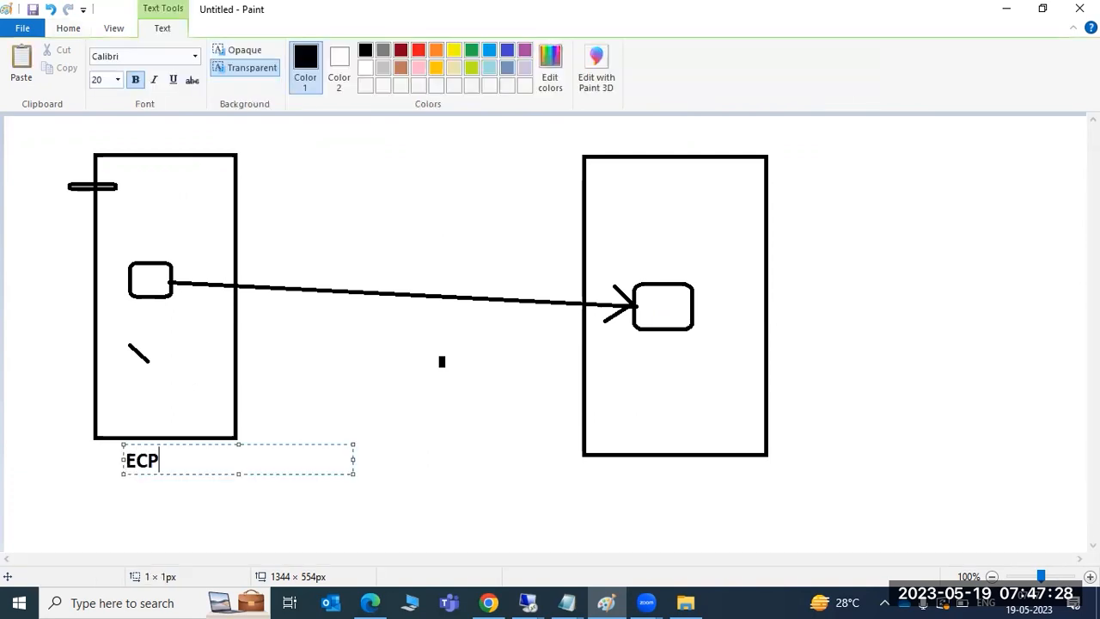
left_click(617, 465)
type("ECQ")
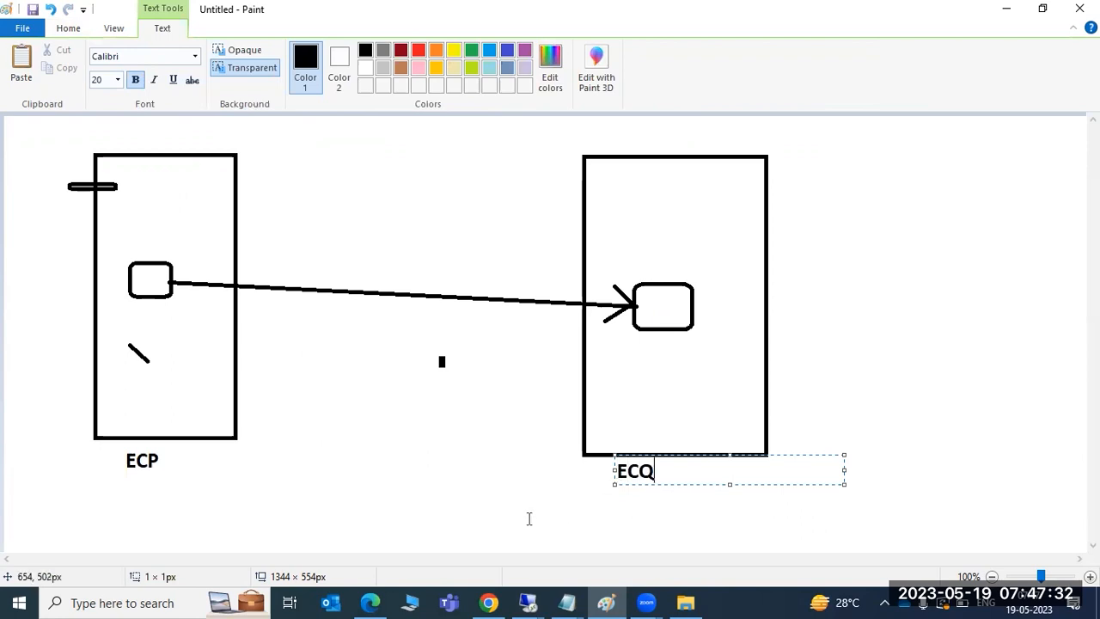
left_click(528, 518)
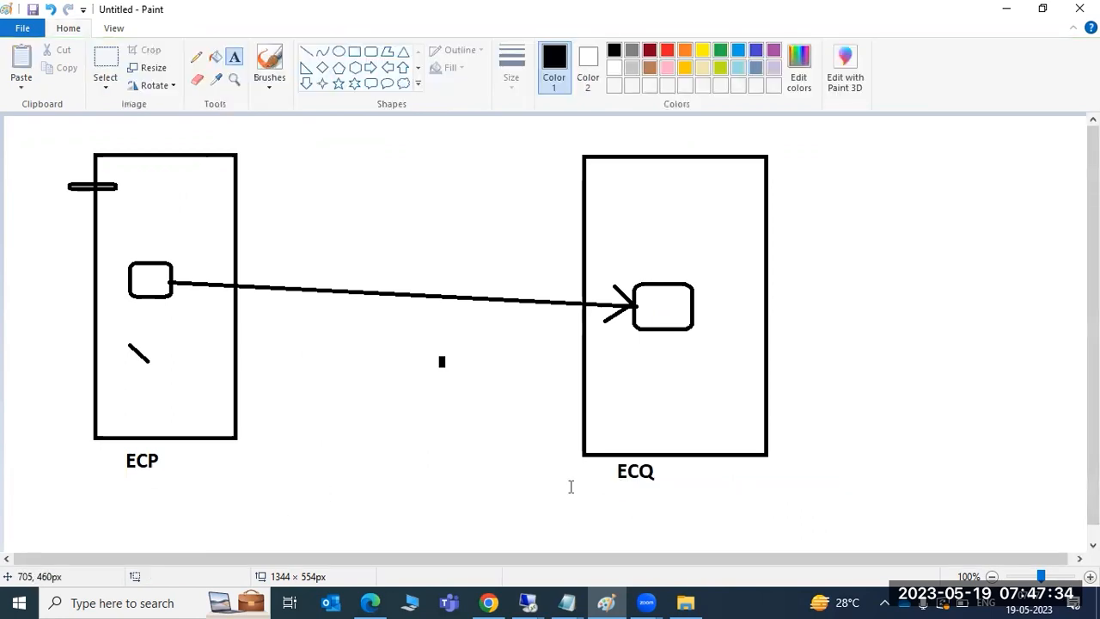
Step: Write 100 inside both the left and right client boxes
left_click(142, 267)
type("100")
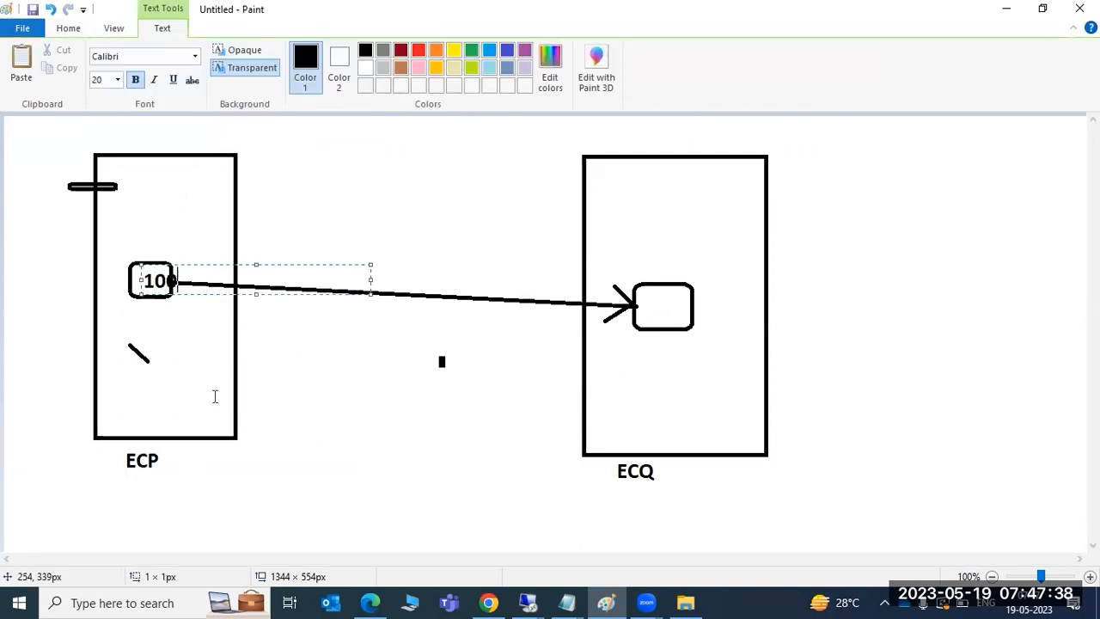
left_click(332, 462)
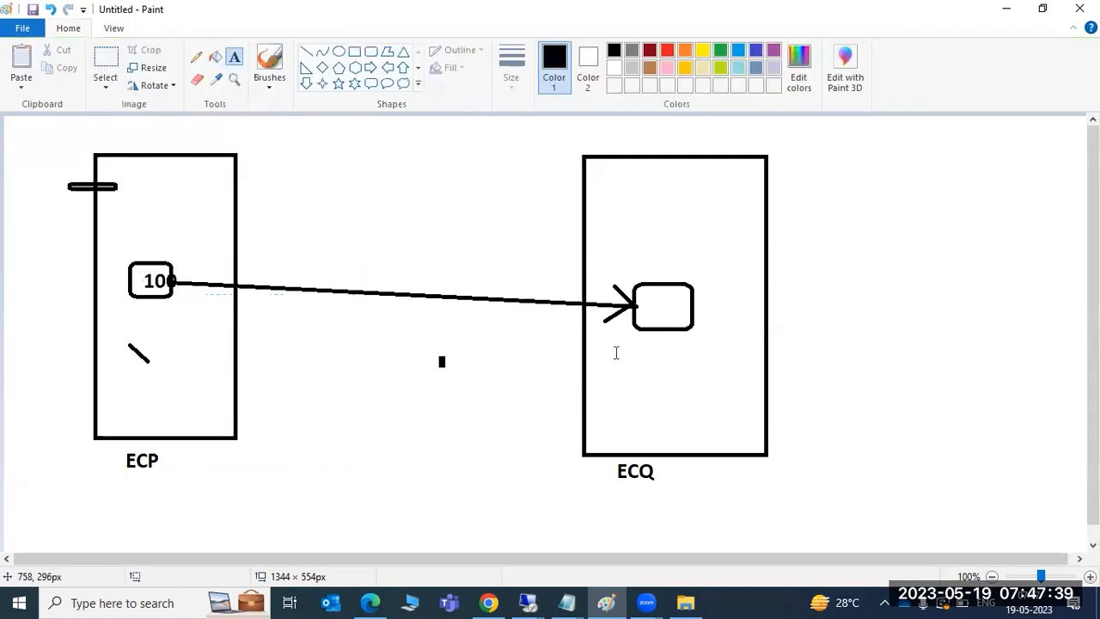
left_click(642, 299)
type("100")
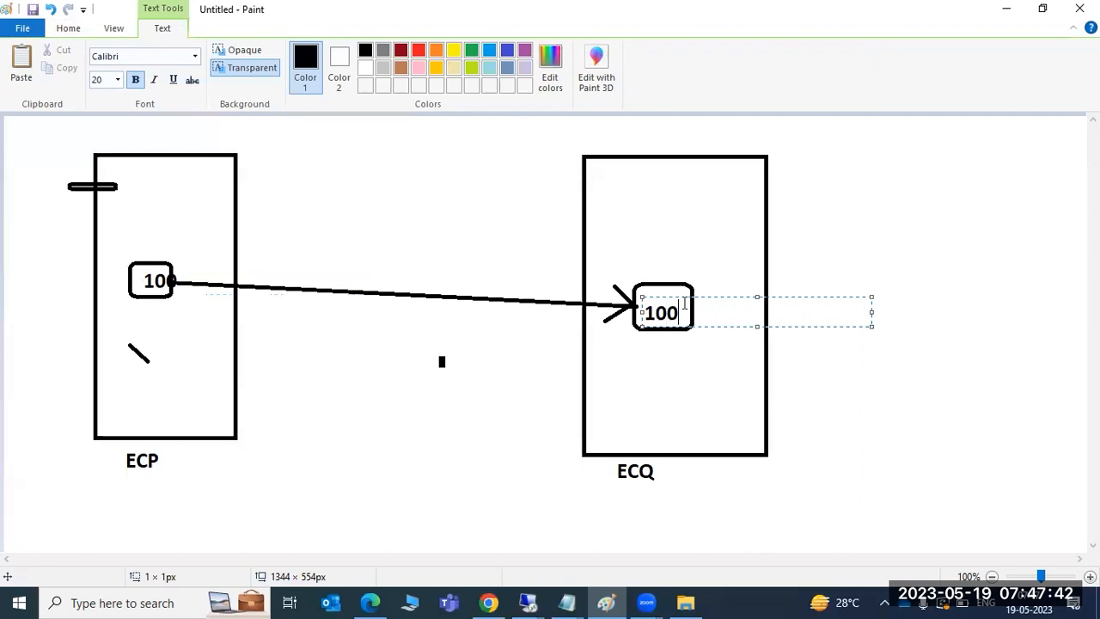
left_click(532, 529)
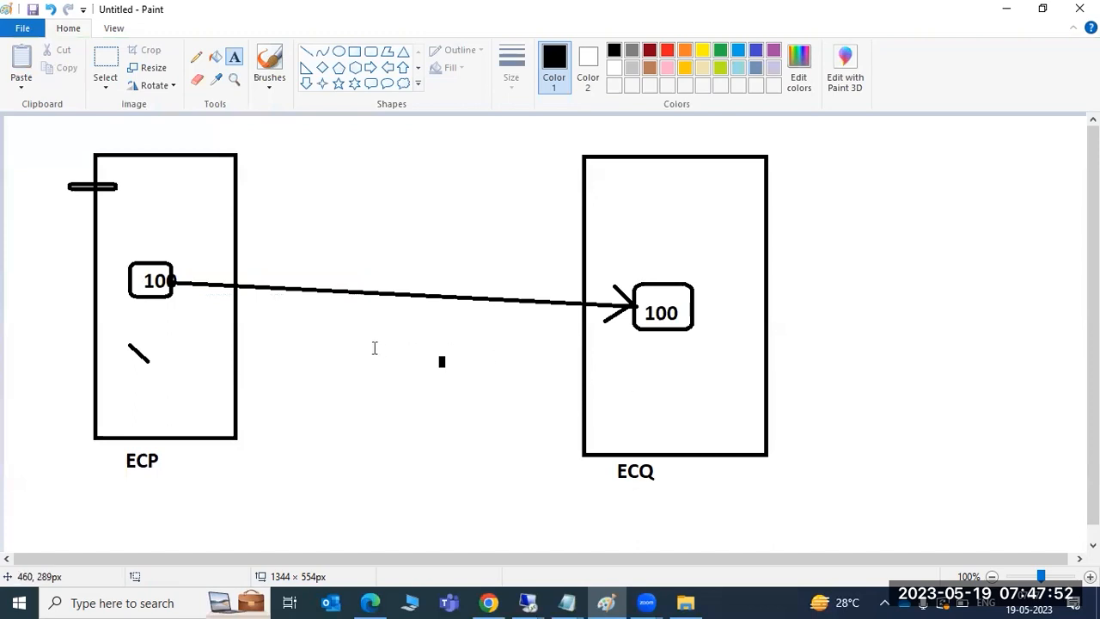
left_click(310, 325)
Step: Type the note 'Remote -SCC9' below the arrow between ECP and ECQ
type("R")
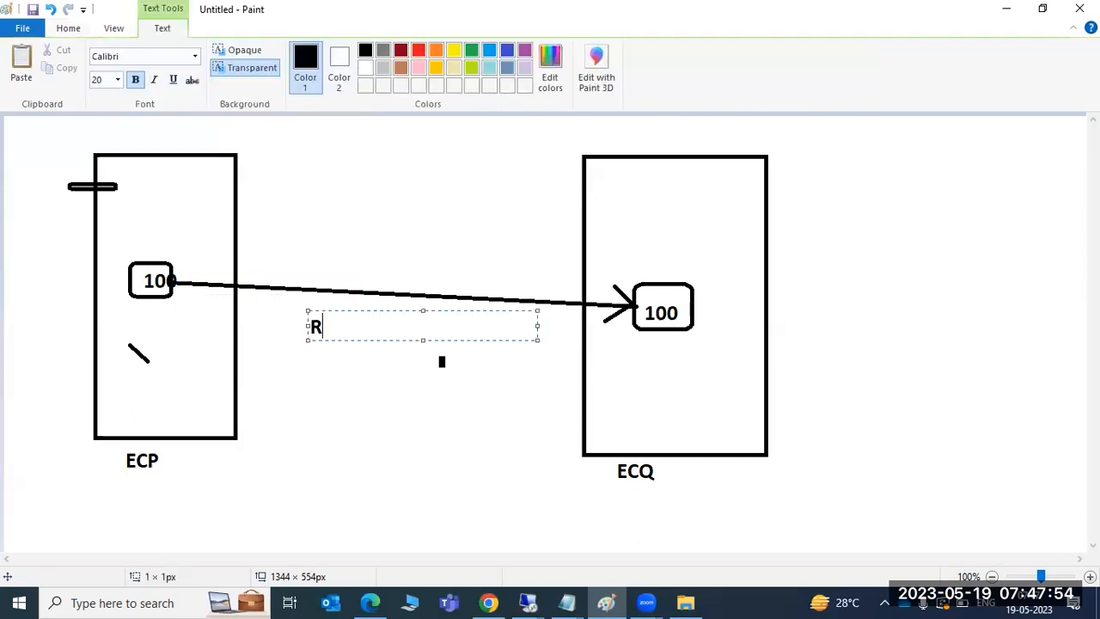
type("emote -SCC9")
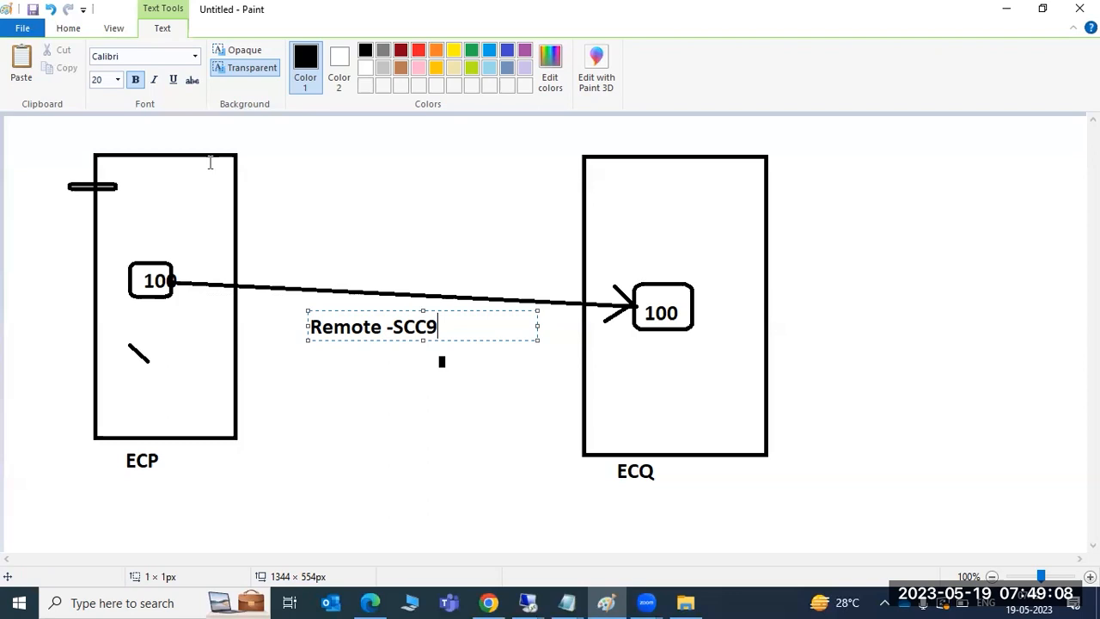
Step: Write 'SM59-RFC Administration' in a large text box right of ECQ, fixing 'Sm59' to 'SM59'
left_click_drag(805, 147, 1084, 516)
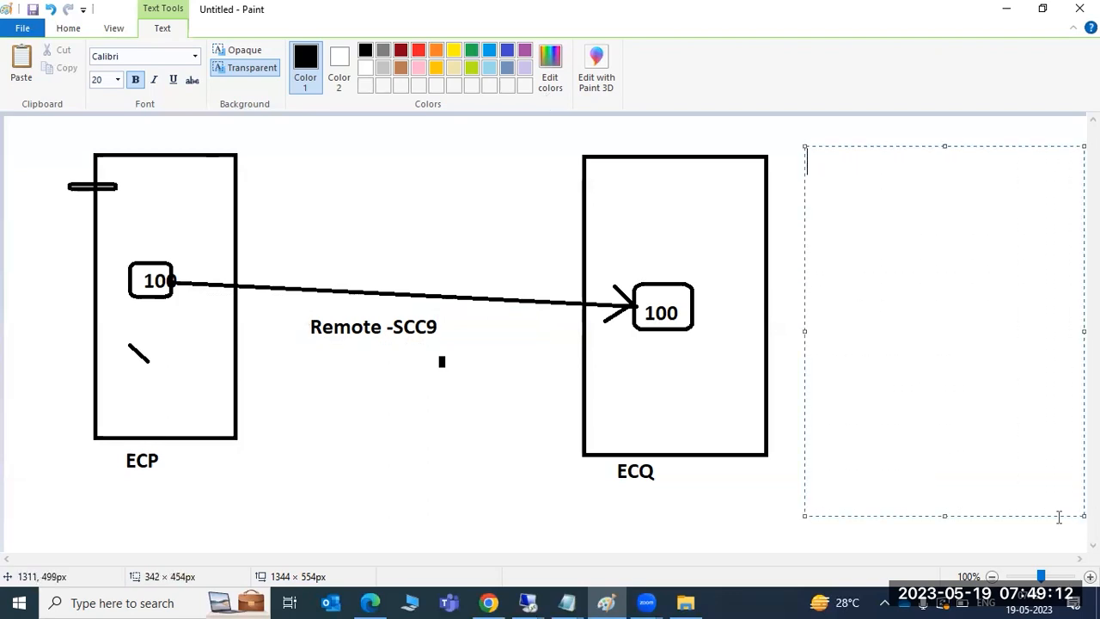
type("RFC -")
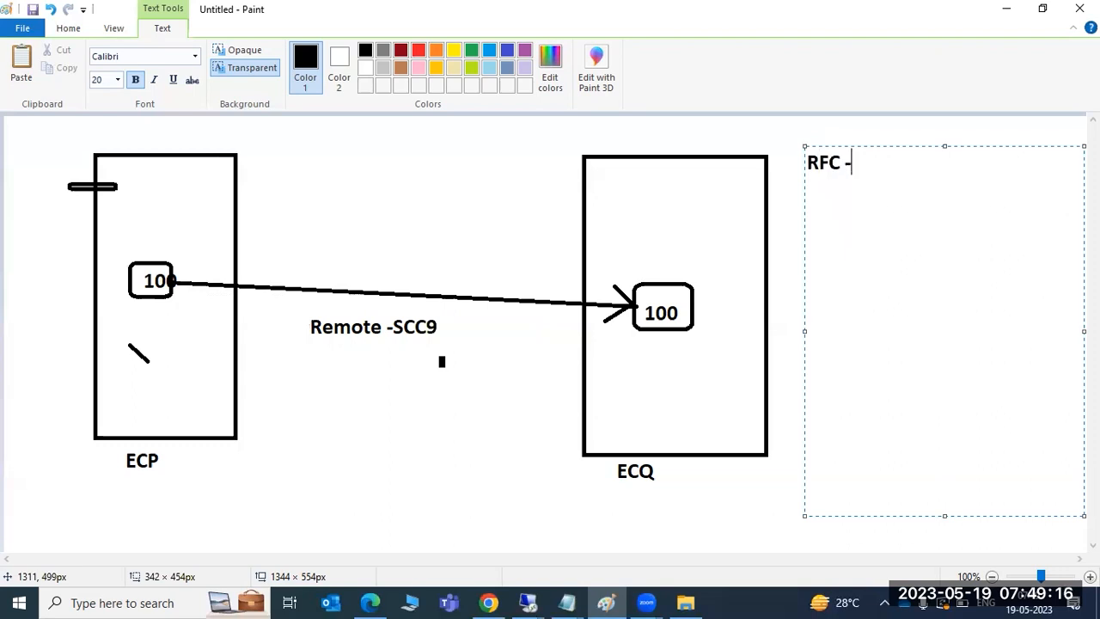
key("ctrl+a")
type("Sm59")
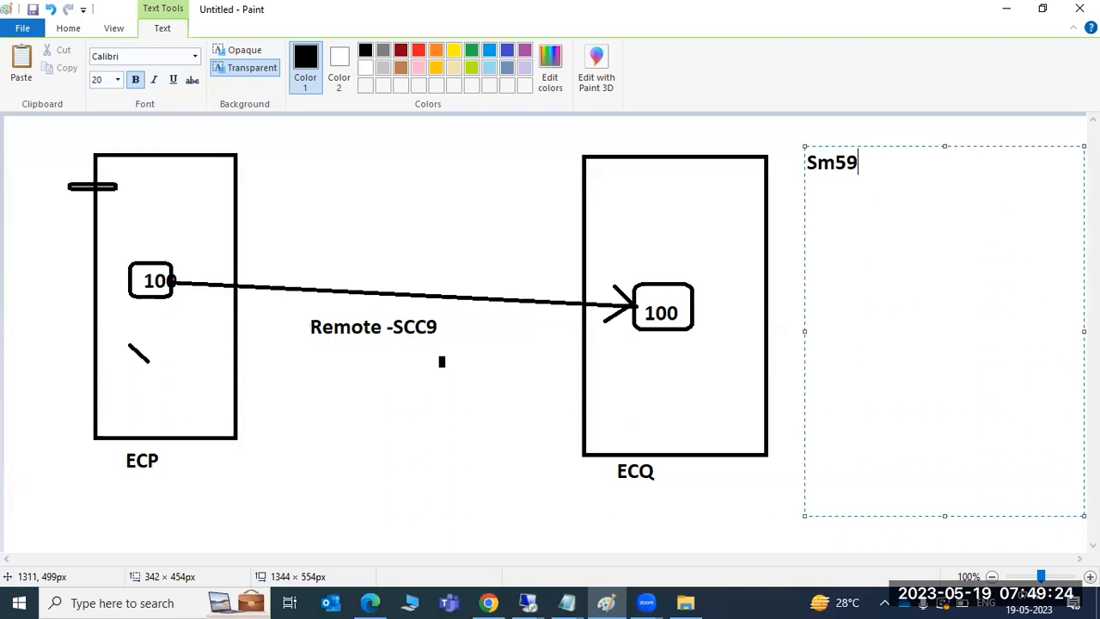
type("-RFC Adminis")
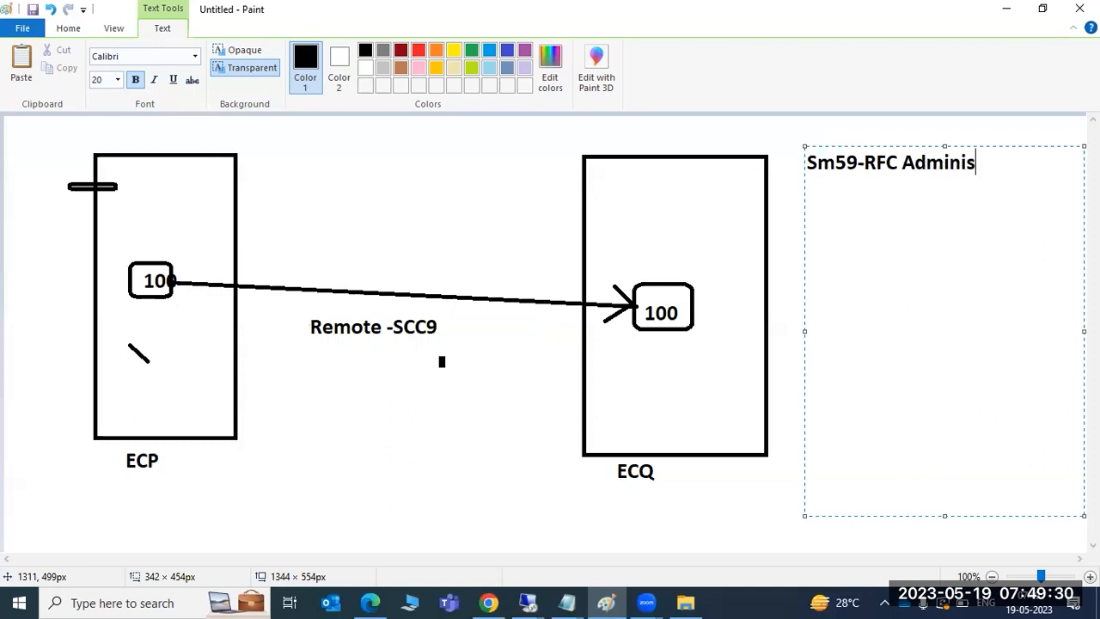
type("tration")
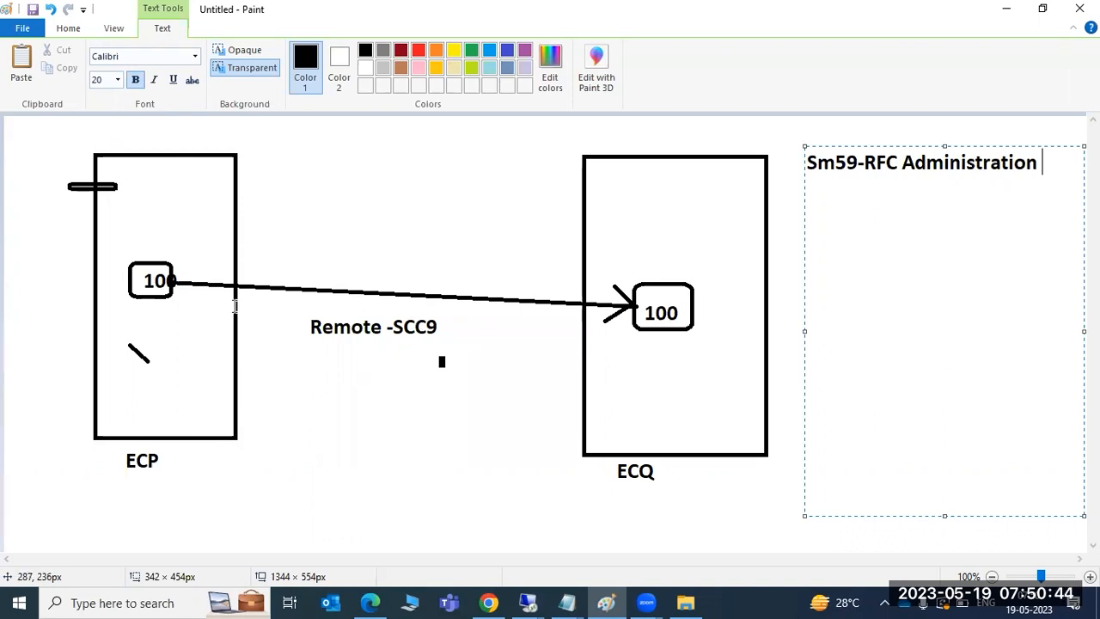
left_click_drag(826, 162, 835, 164)
key("BackSpace")
type("M")
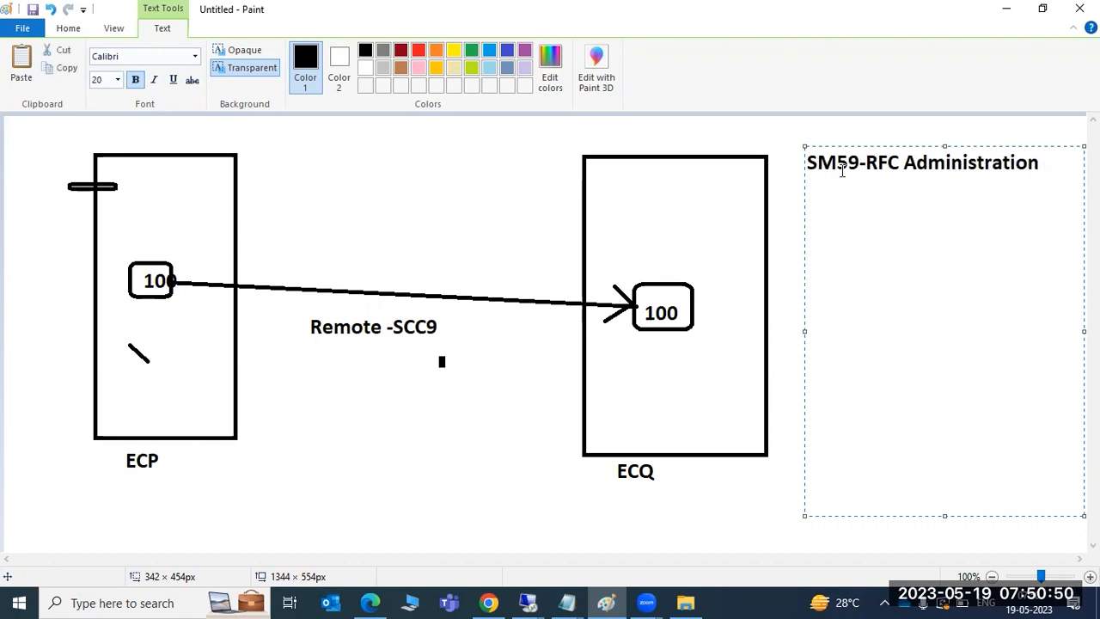
Step: Commit the 'SM59-RFC Administration' note onto the canvas beside ECQ
left_click(782, 313)
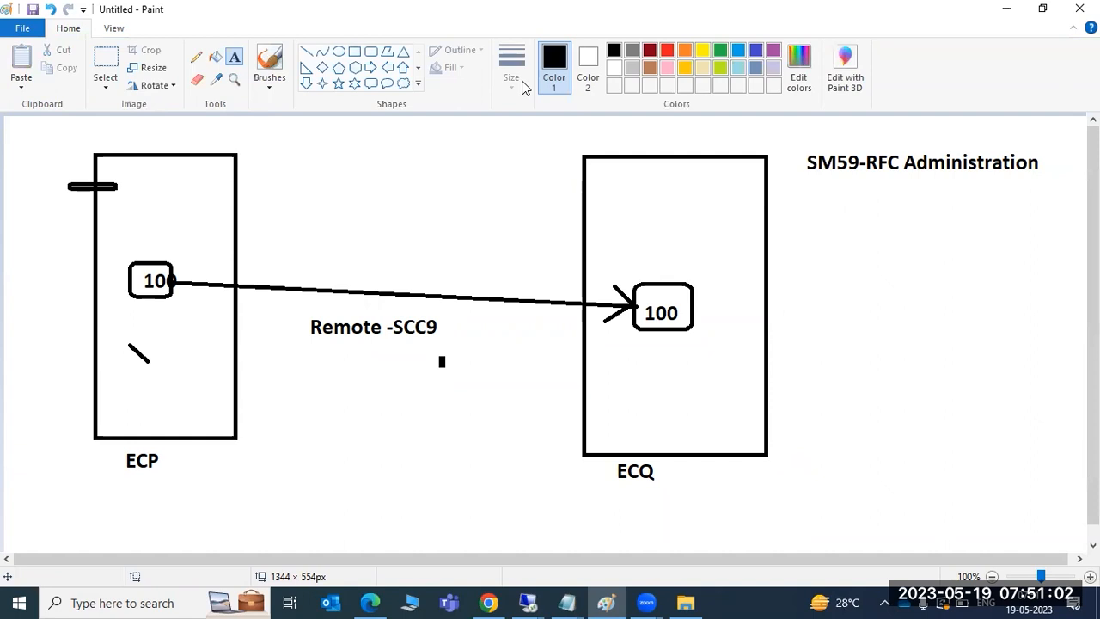
left_click(710, 256)
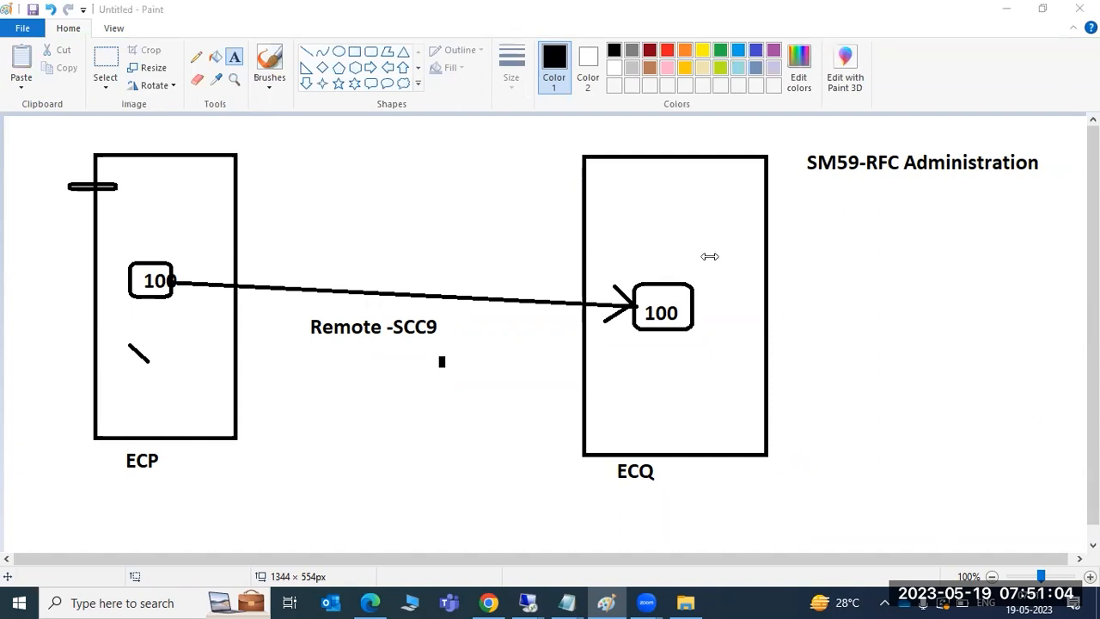